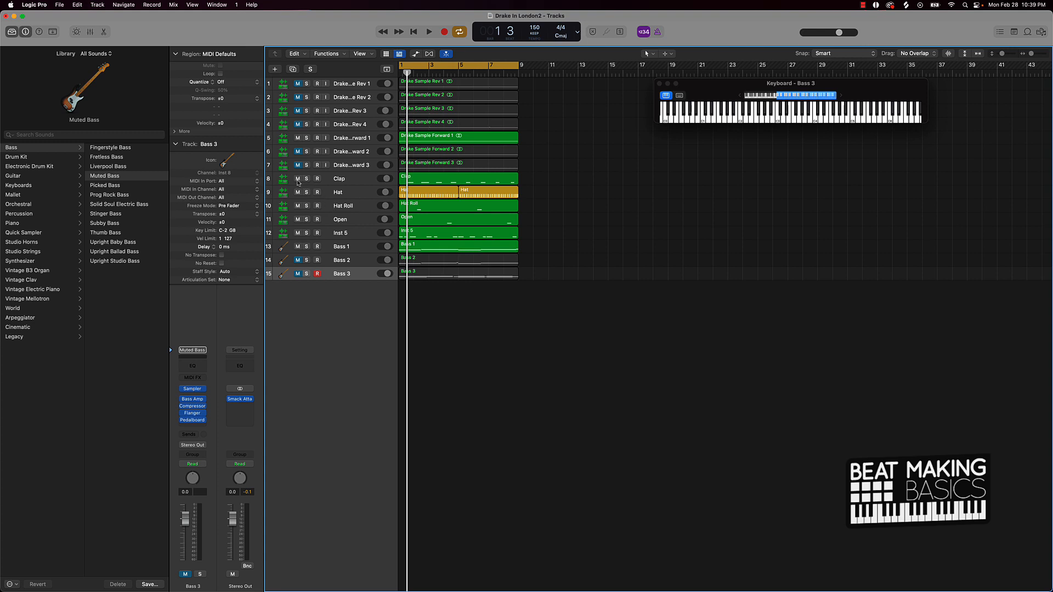
# Audition Drake Sample Forward 1 with the Clap through Bass 1 tracks muted, and play it again with those tracks unmuted
pyautogui.moveTo(297, 181); pyautogui.dragTo(296, 247)
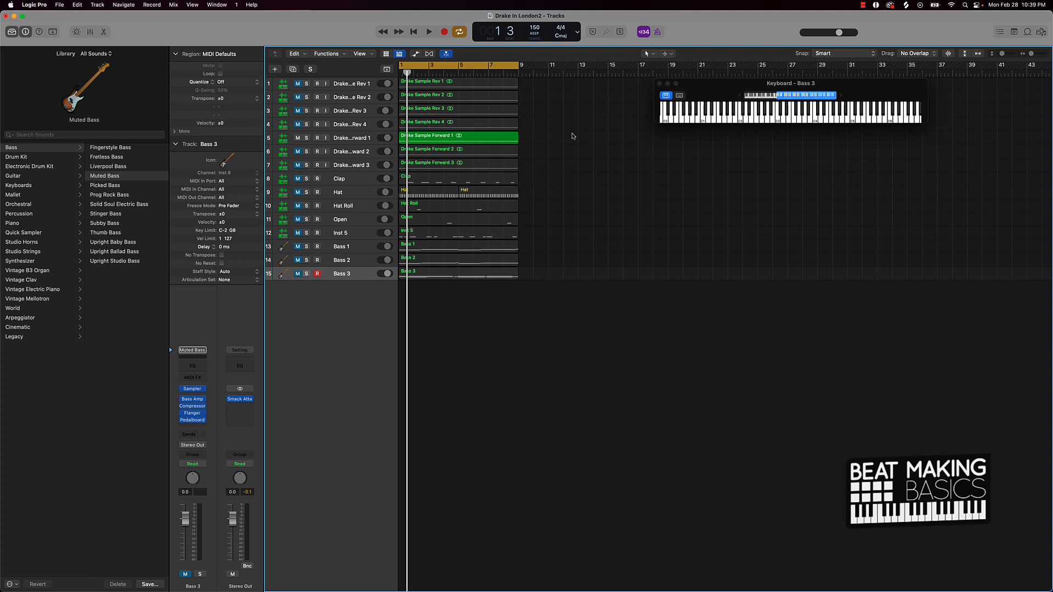
pyautogui.press('Return')
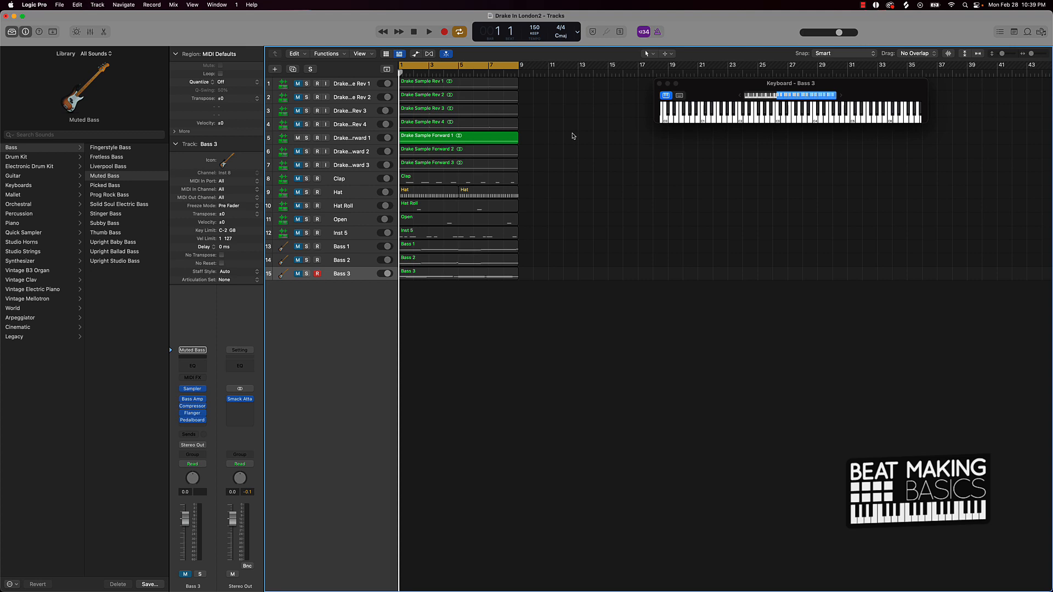
pyautogui.press('space')
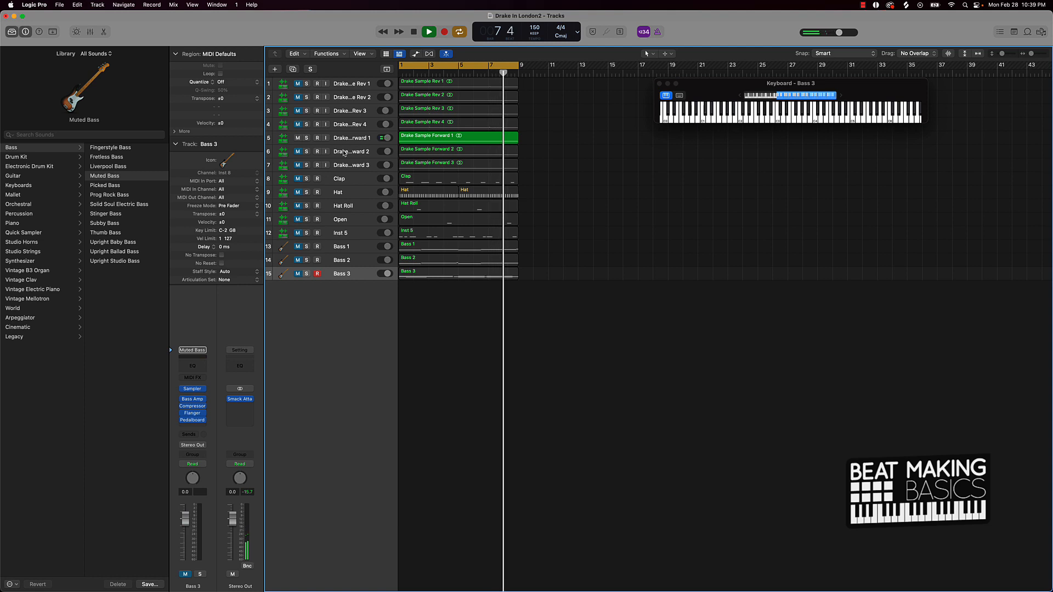
pyautogui.press('space')
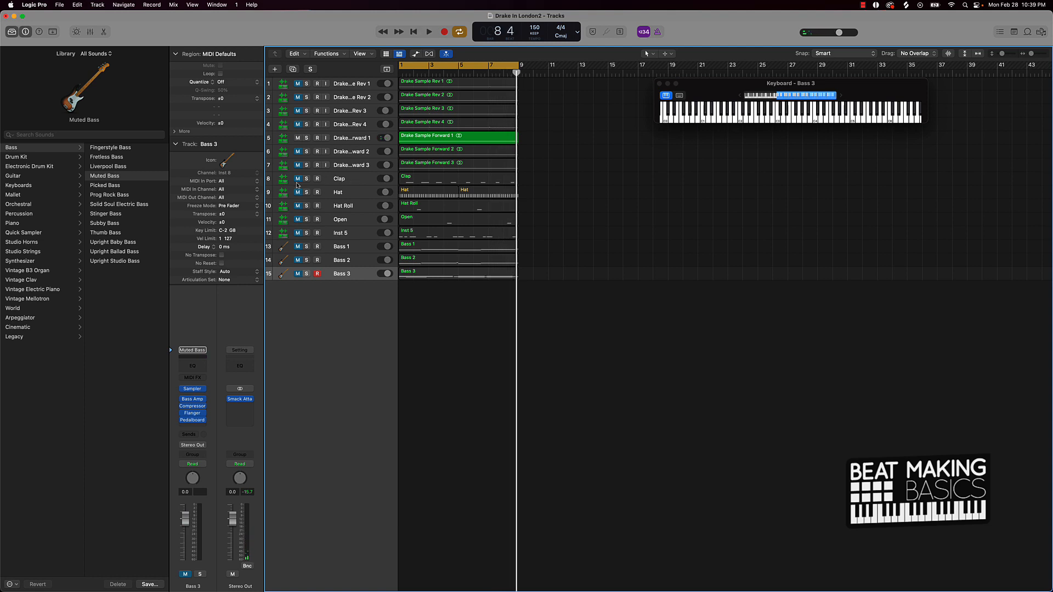
pyautogui.moveTo(297, 181); pyautogui.dragTo(297, 251)
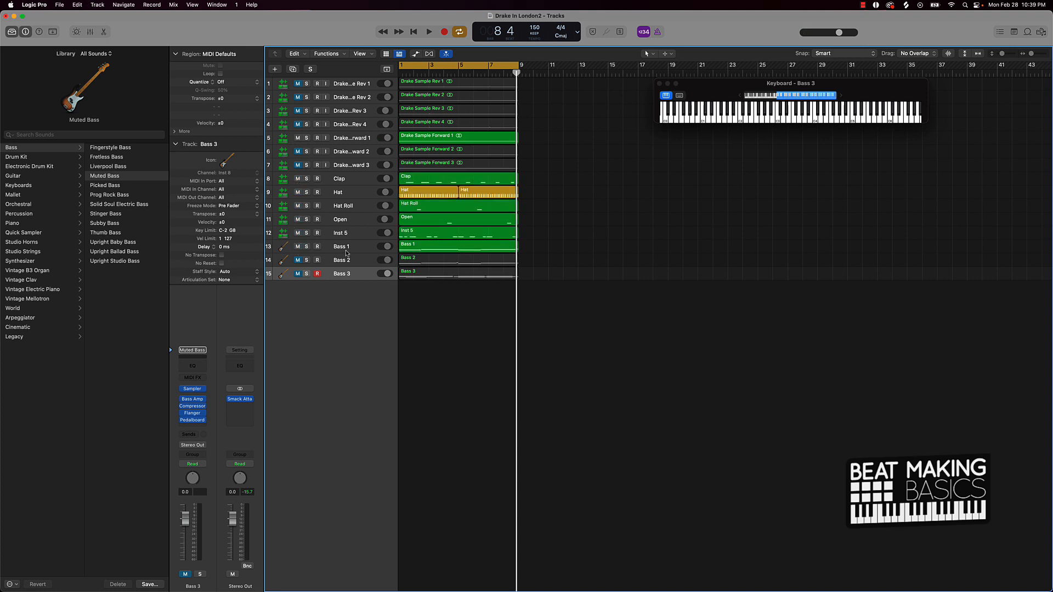
pyautogui.press('space')
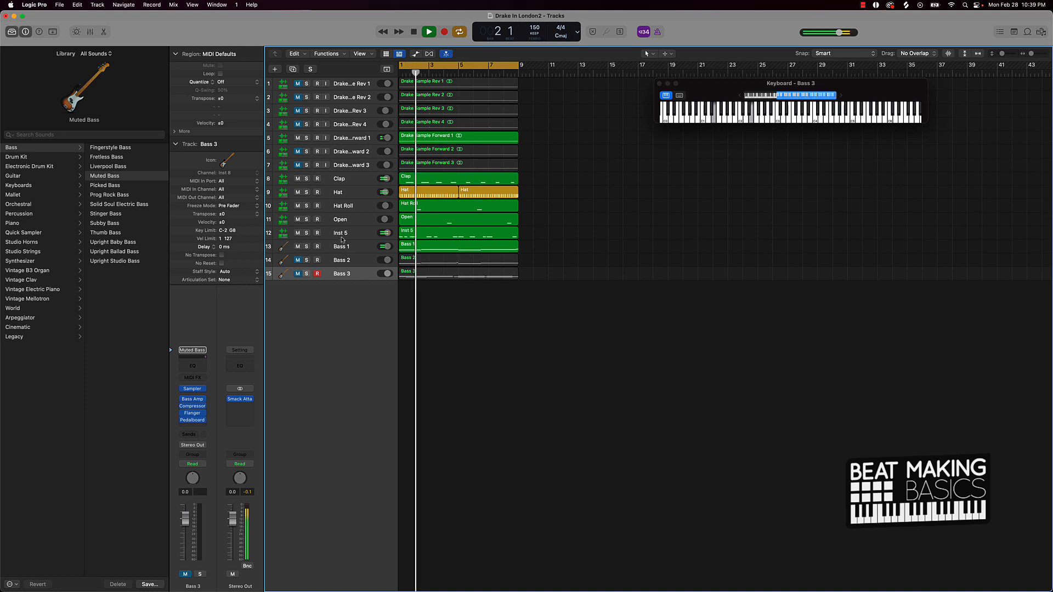
# Rename the Inst 5 track to Kick and stop playback
pyautogui.doubleClick(341, 234)
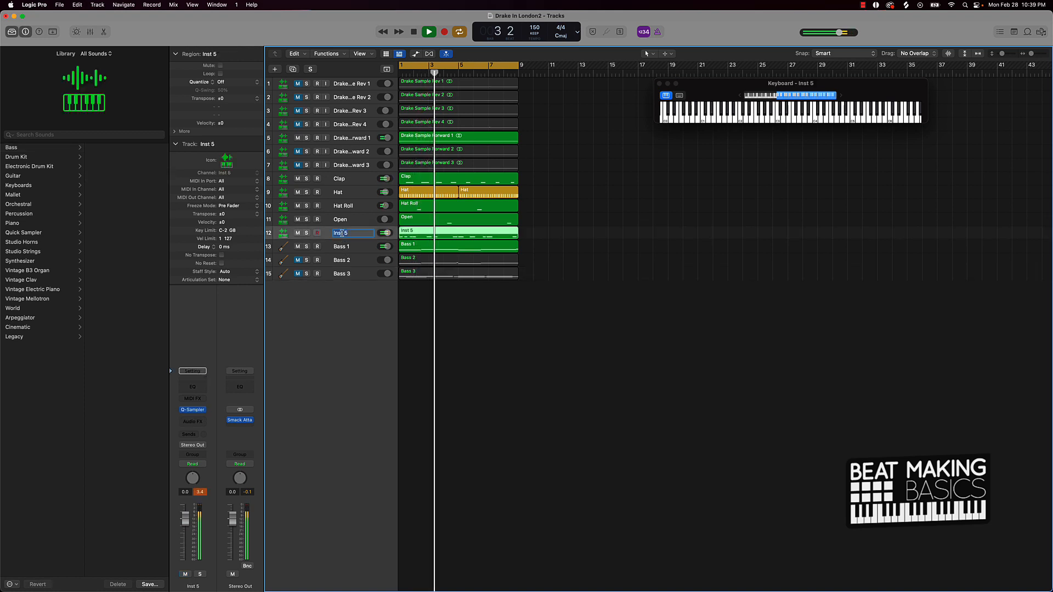
pyautogui.write('Kick')
pyautogui.press('Return')
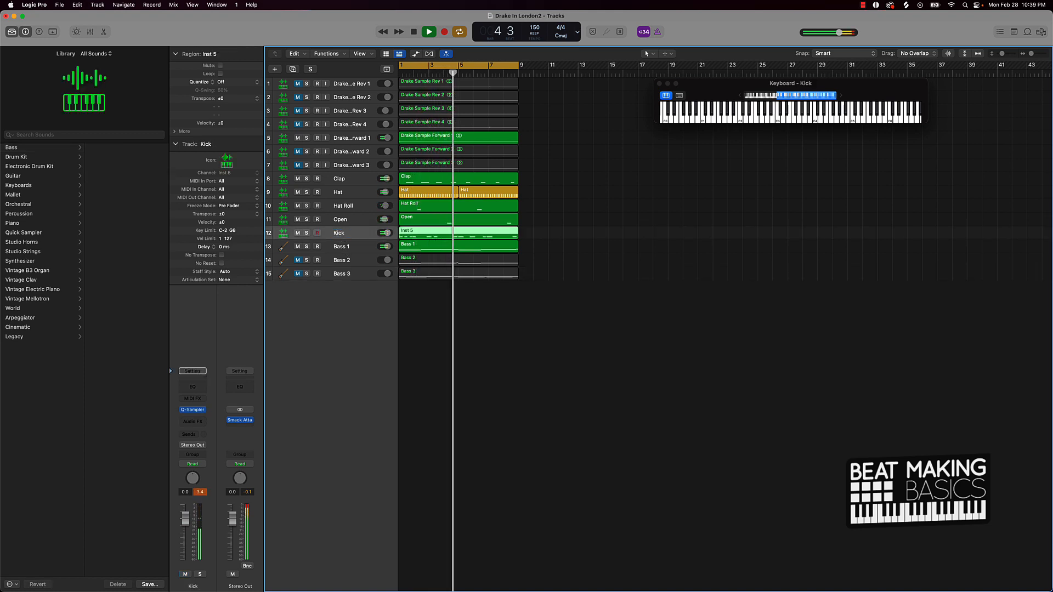
pyautogui.press('super+a')
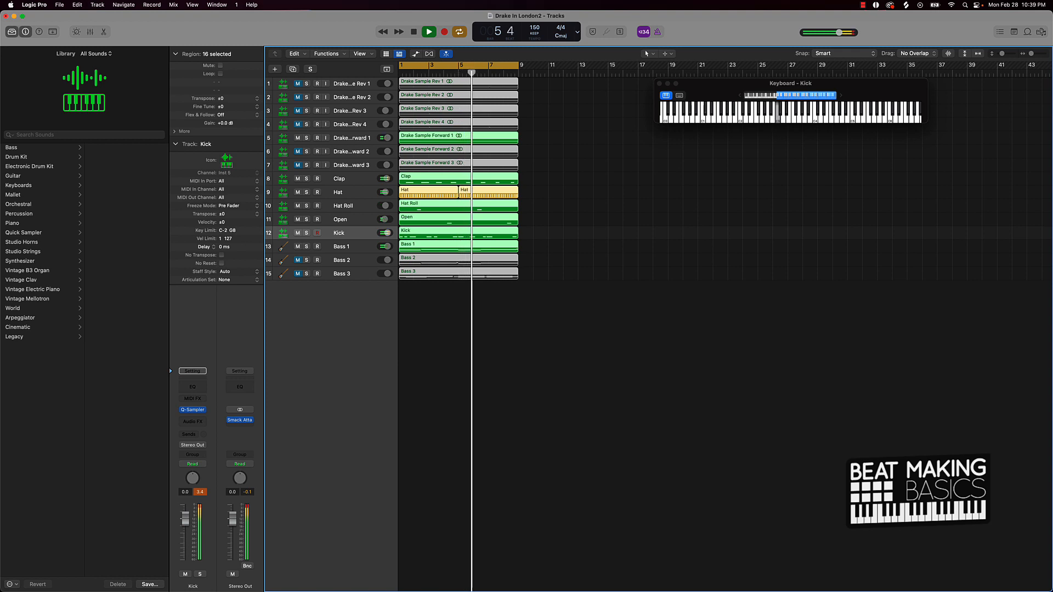
pyautogui.click(550, 357)
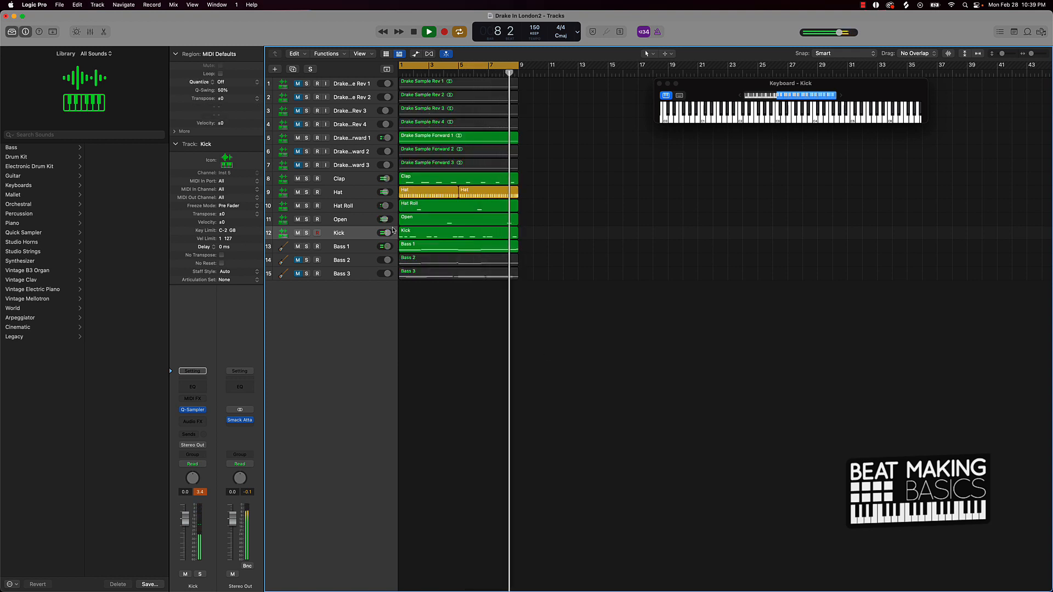
pyautogui.press('space')
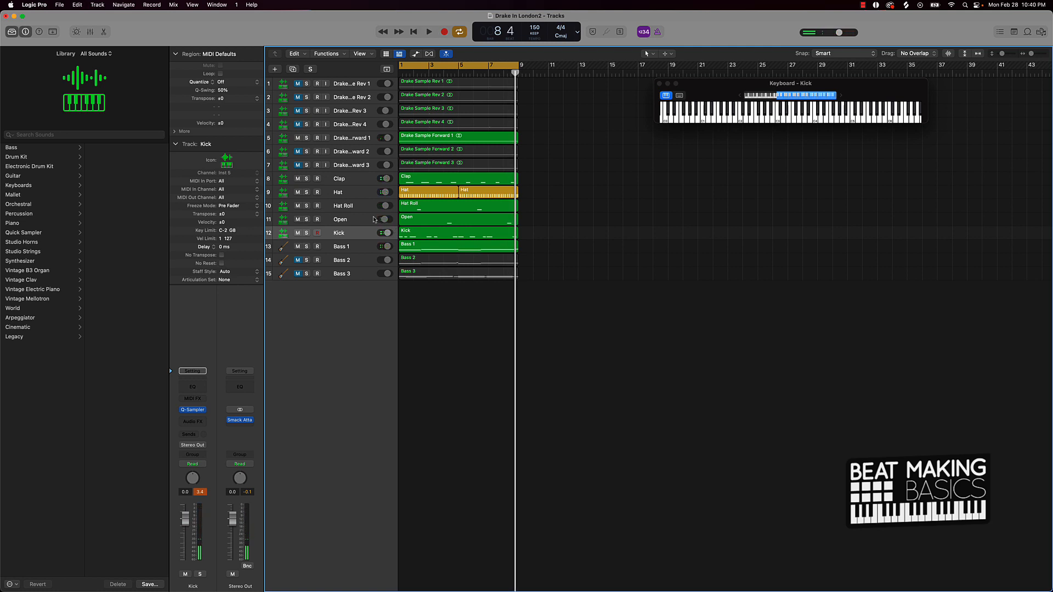
# Mute Drake Sample Forward 1 and the Clap through Bass 1 tracks, and audition Drake Sample Rev 1 alone
pyautogui.moveTo(297, 140); pyautogui.dragTo(301, 247)
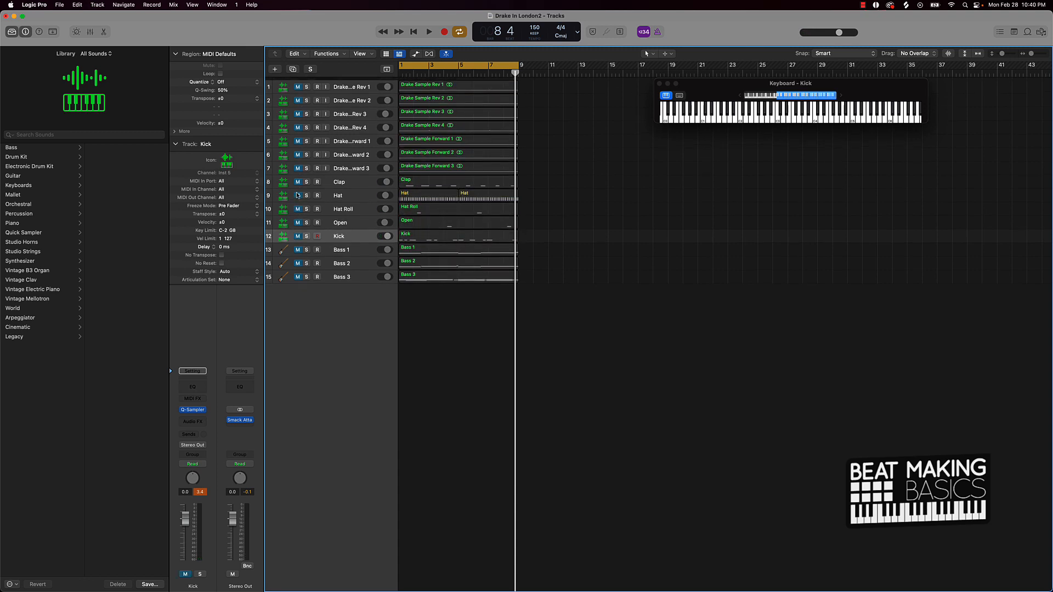
pyautogui.click(299, 85)
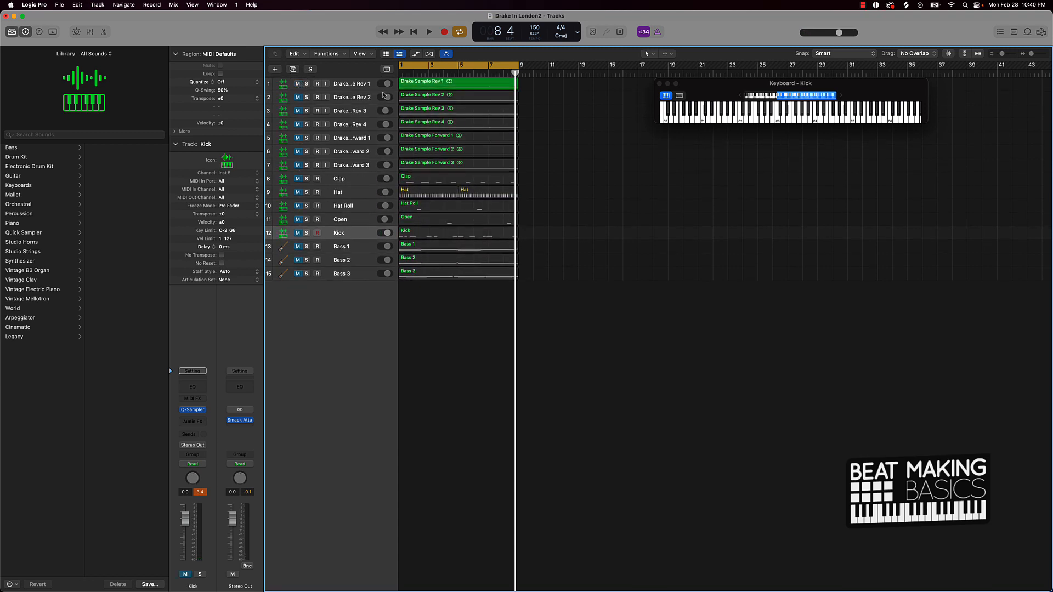
pyautogui.press('space')
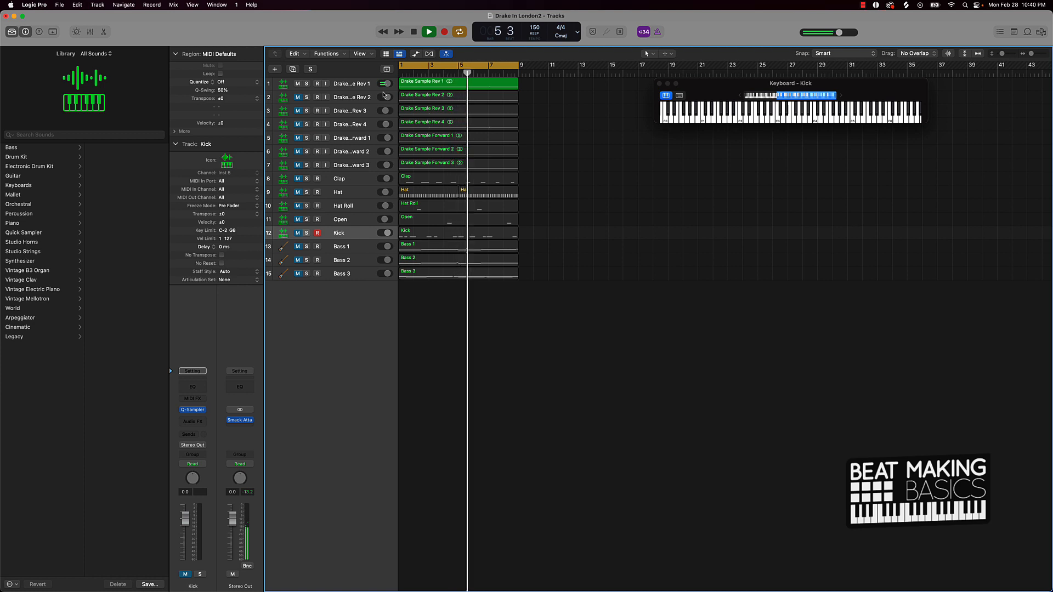
pyautogui.press('space')
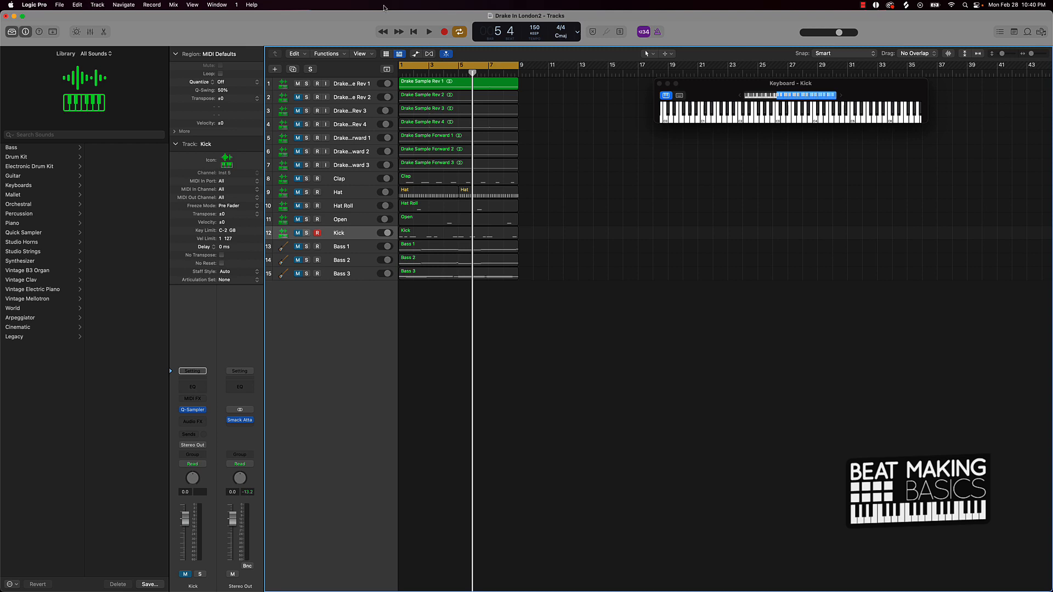
pyautogui.click(298, 84)
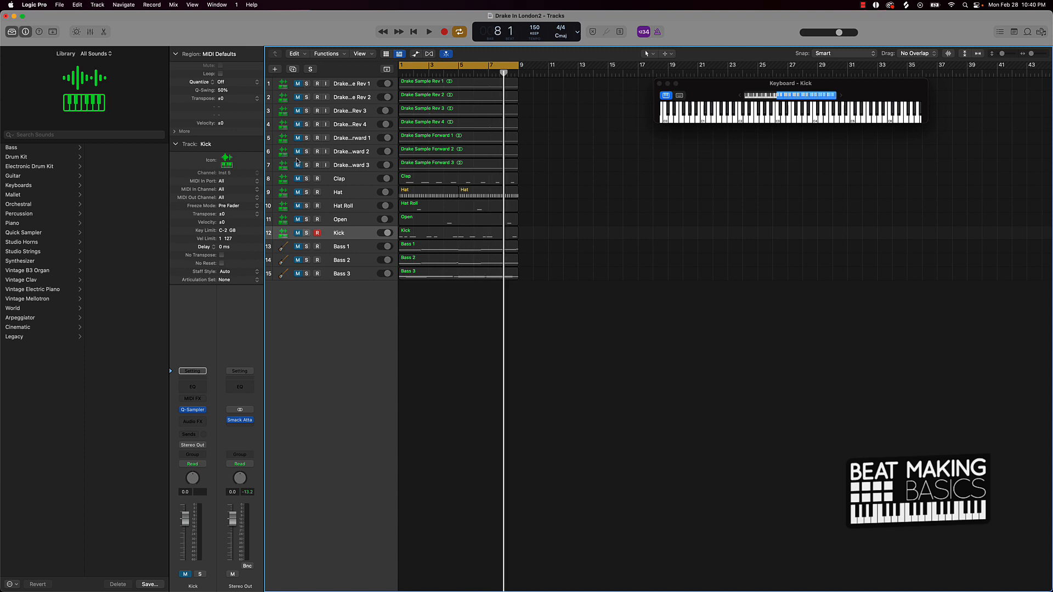
# Select every region on all 15 tracks and repeat the eight-bar block six times, up to bar 57
pyautogui.moveTo(420, 305); pyautogui.dragTo(473, 55)
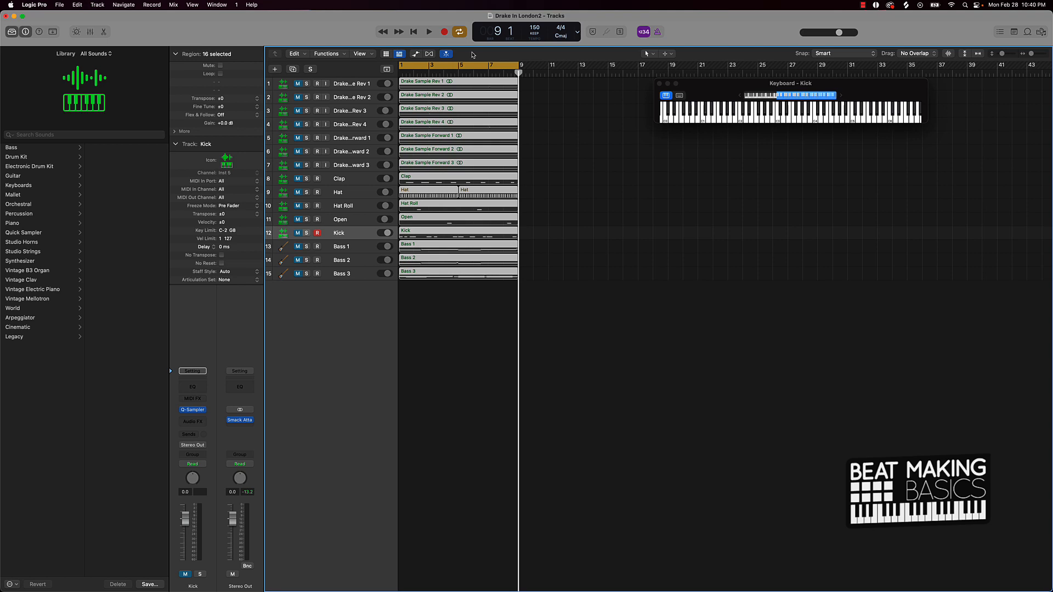
pyautogui.press('super+r')
pyautogui.press('super+r')
pyautogui.press('super+r')
pyautogui.press('super+r')
pyautogui.press('super+r')
pyautogui.press('super+r')
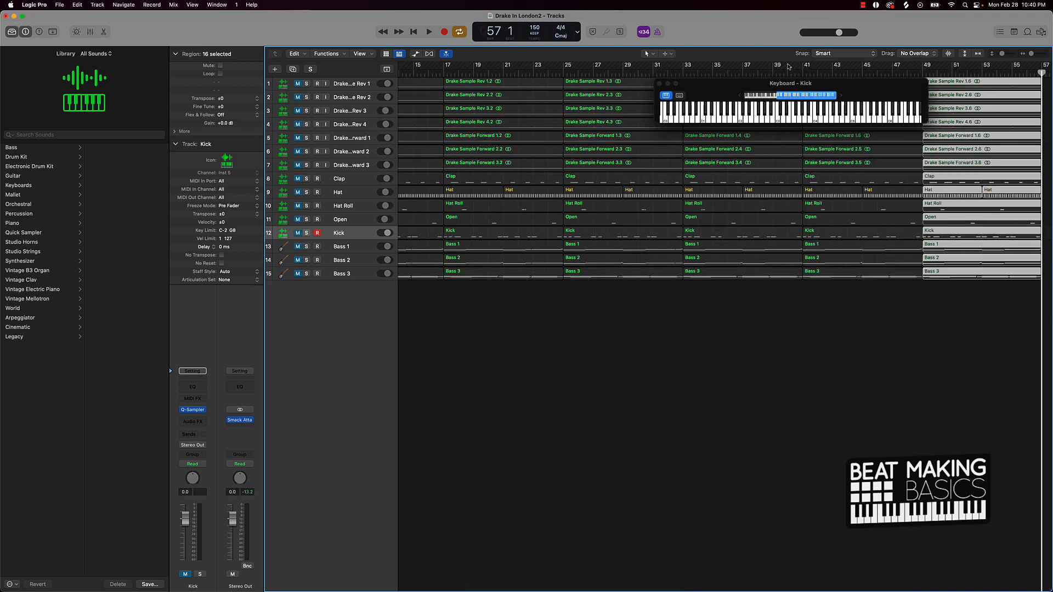
# Close the on-screen keyboard, turn off cycle mode and disarm recording on the Kick track
pyautogui.click(659, 83)
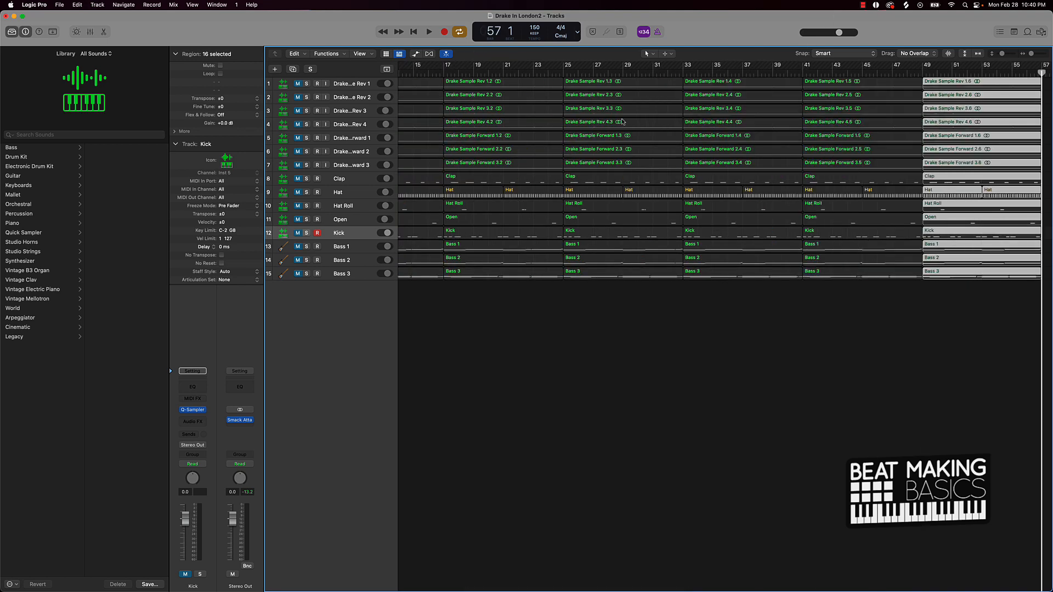
pyautogui.press('z')
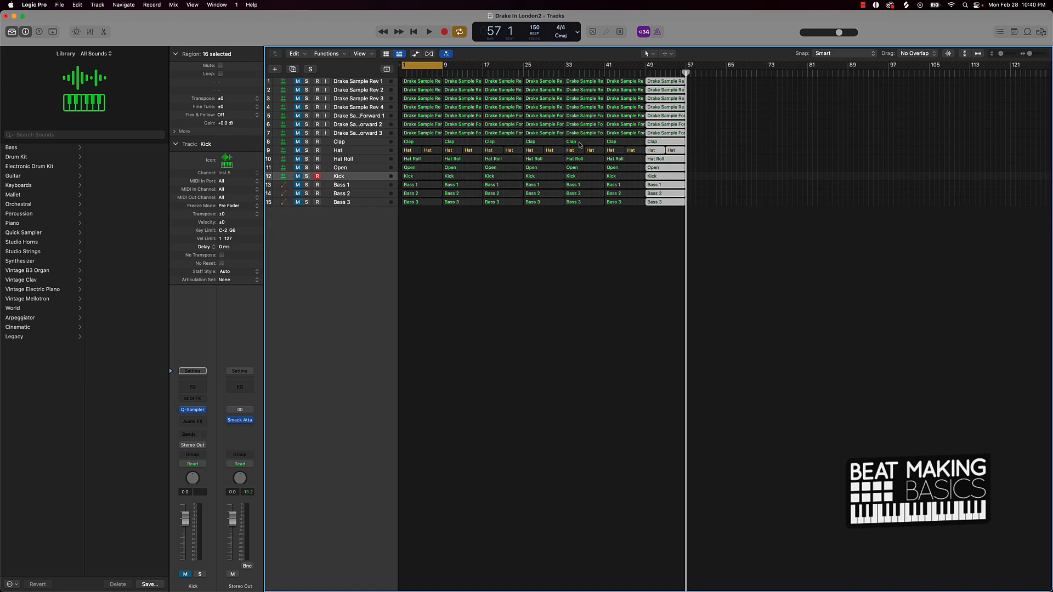
pyautogui.press('c')
pyautogui.click(317, 176)
pyautogui.click(525, 214)
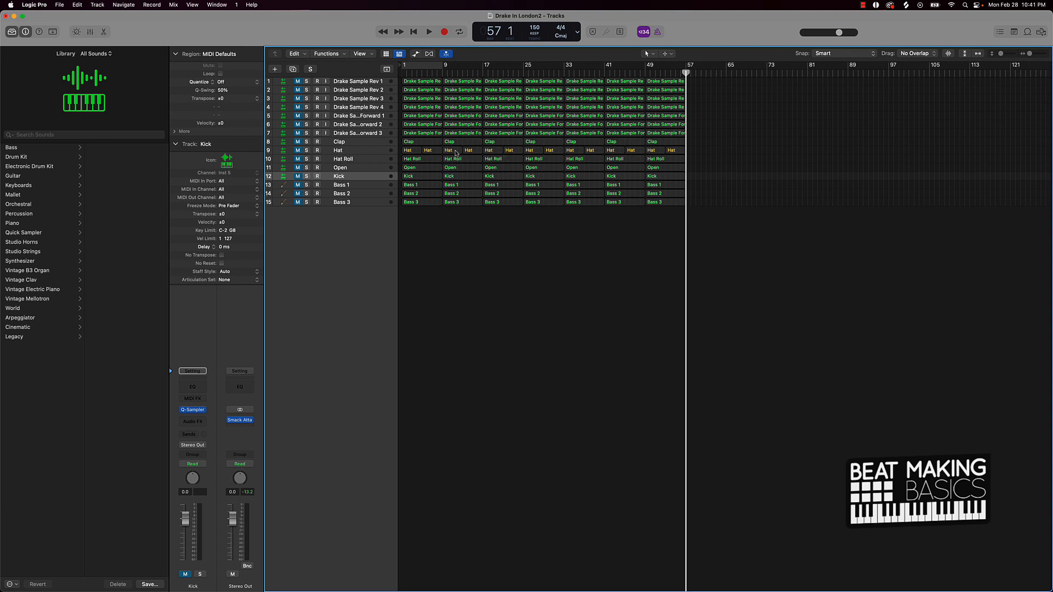
# Toggle the first Bass 3 region's mute on and off, and return the playhead to bar 1
pyautogui.click(415, 204)
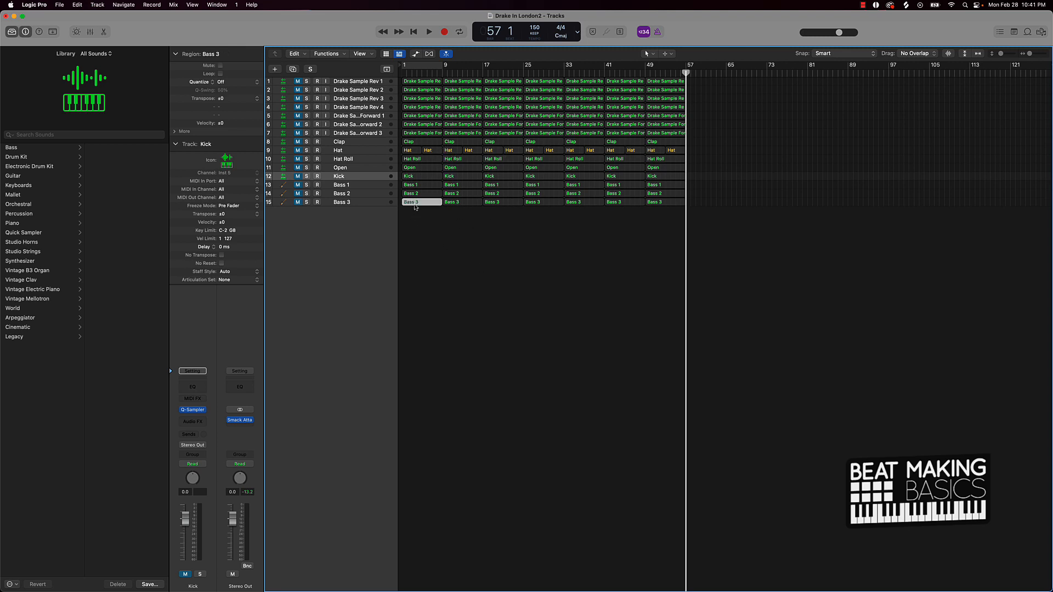
pyautogui.press('m')
pyautogui.press('m')
pyautogui.press('m')
pyautogui.press('m')
pyautogui.press('m')
pyautogui.press('m')
pyautogui.press('Return')
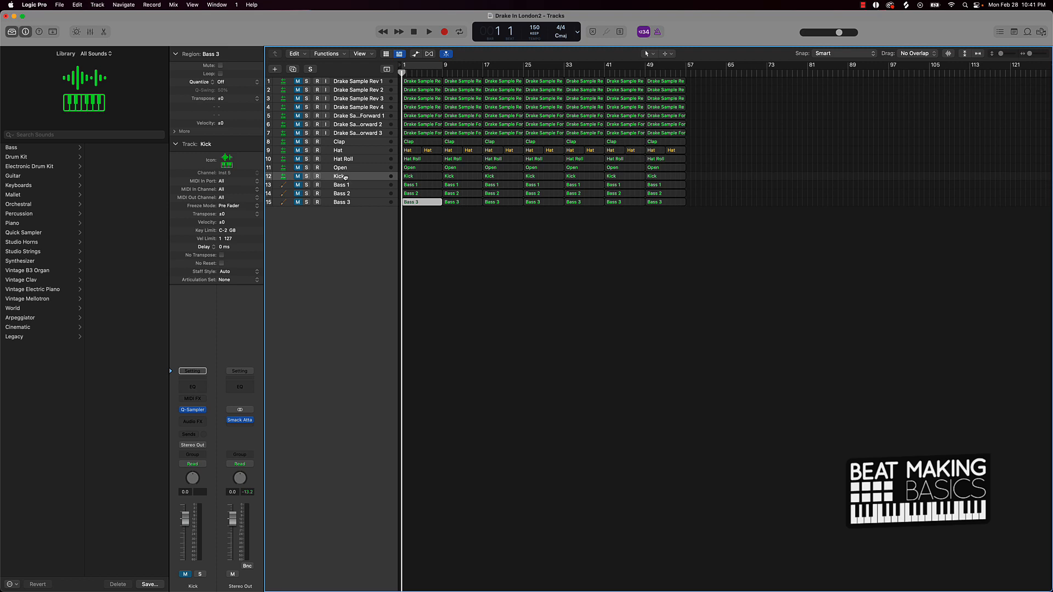
# Move the Kick track above Clap, unmute the Kick through Bass 1 tracks, and briefly play them back
pyautogui.moveTo(346, 176); pyautogui.dragTo(344, 143)
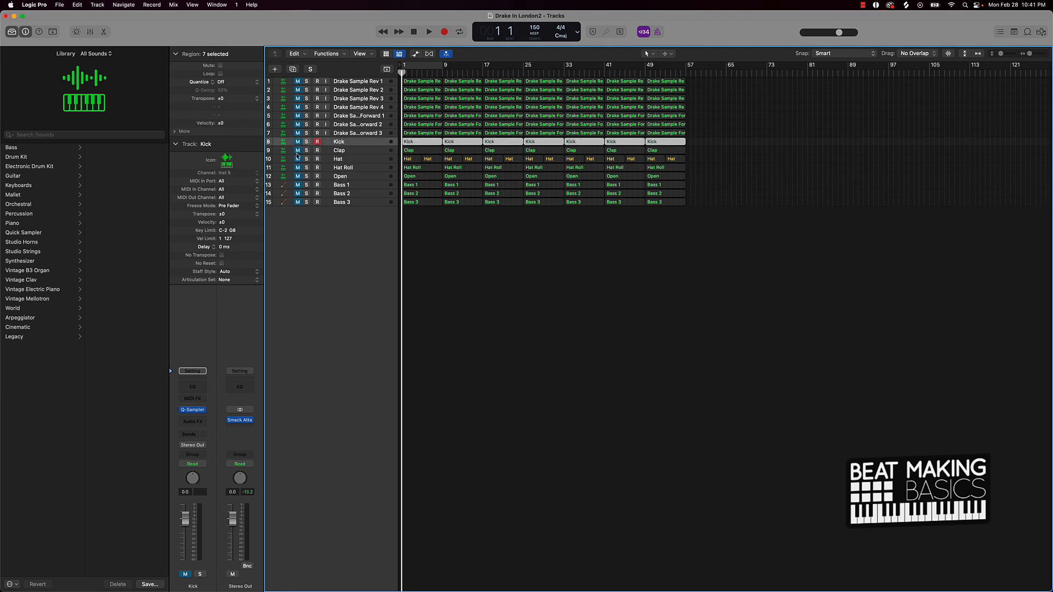
pyautogui.moveTo(297, 142); pyautogui.dragTo(299, 186)
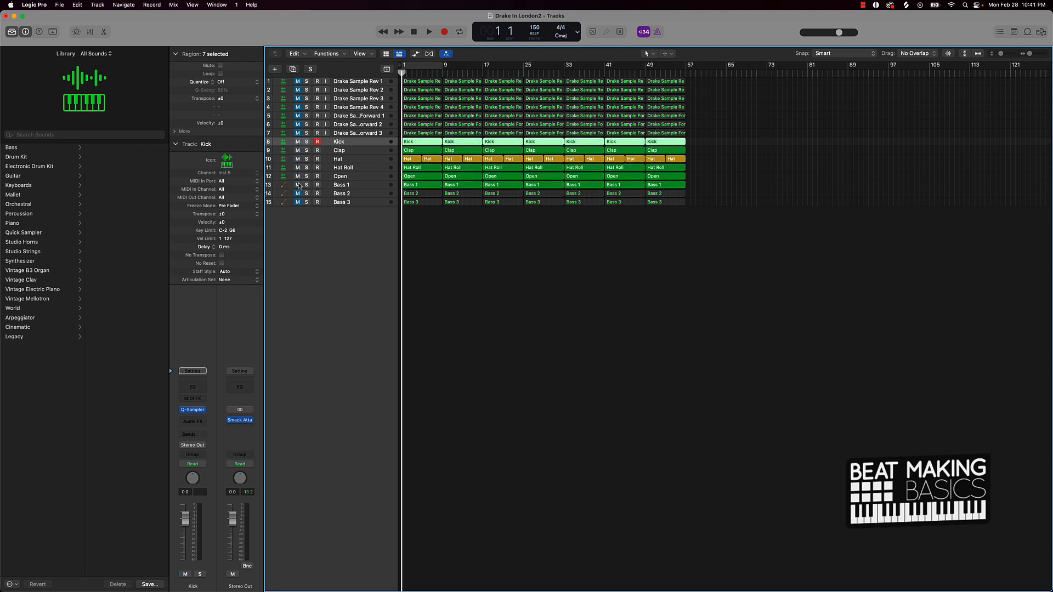
pyautogui.press('space')
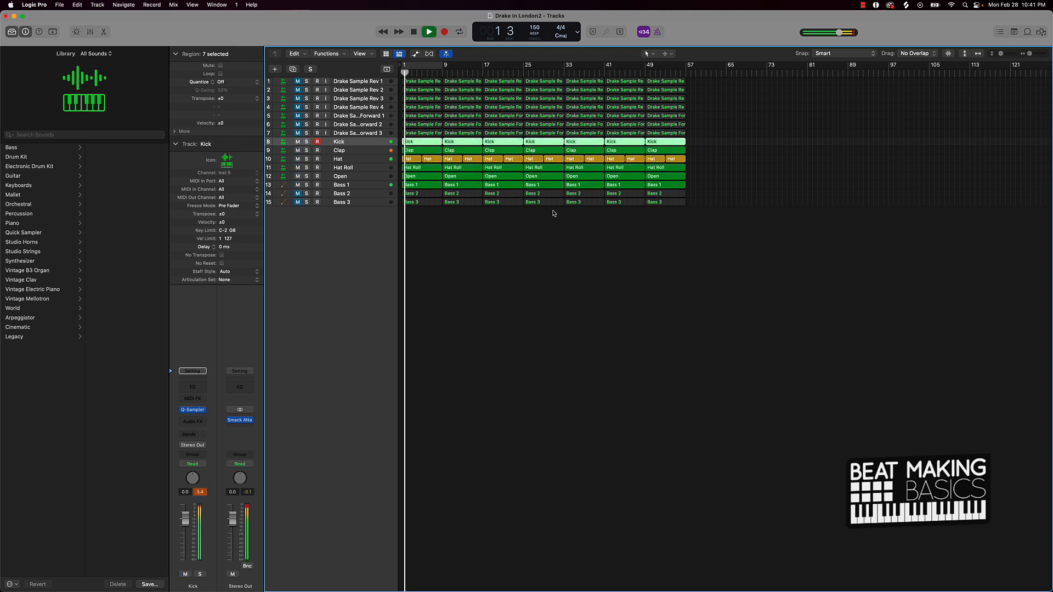
pyautogui.press('space')
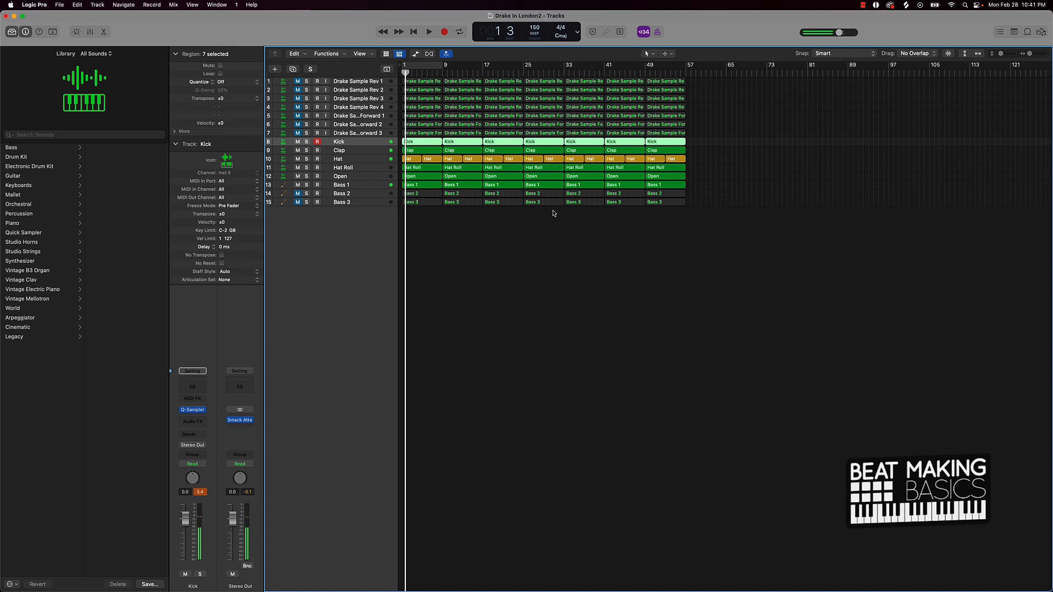
pyautogui.press('Return')
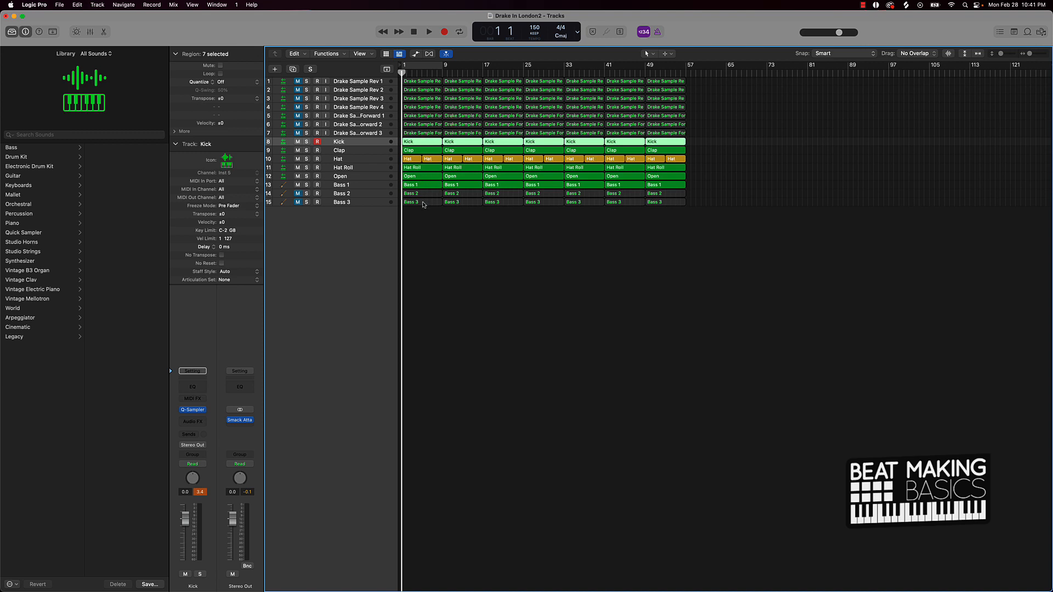
# Mute the Bass 2, Bass 3 and all seven Drake Sample regions in the first eight bars, and play back from the start
pyautogui.press('space')
pyautogui.moveTo(423, 216); pyautogui.dragTo(422, 196)
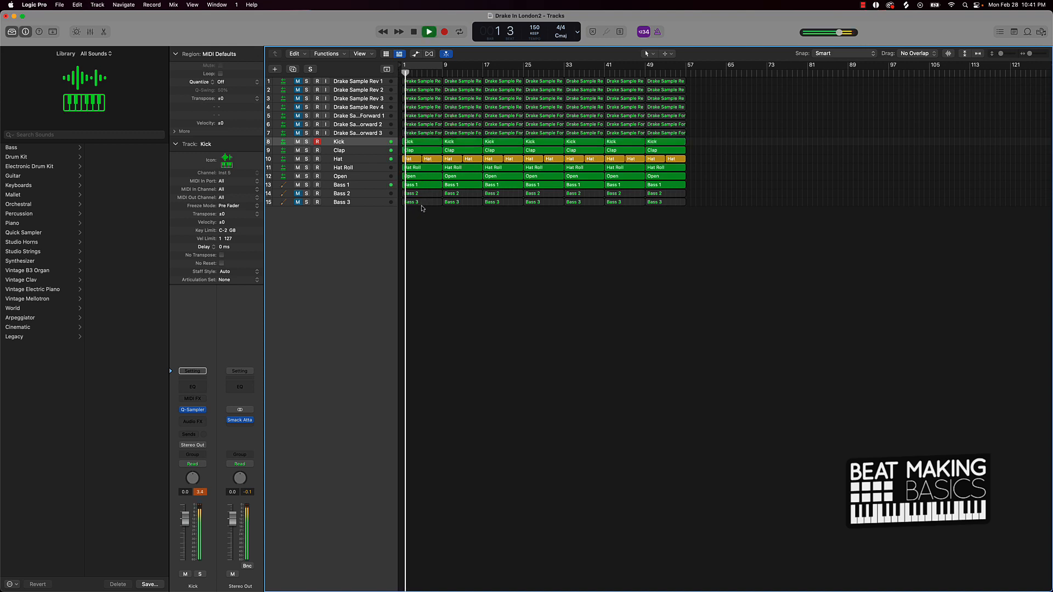
pyautogui.hotkey('ctrl', 'm')
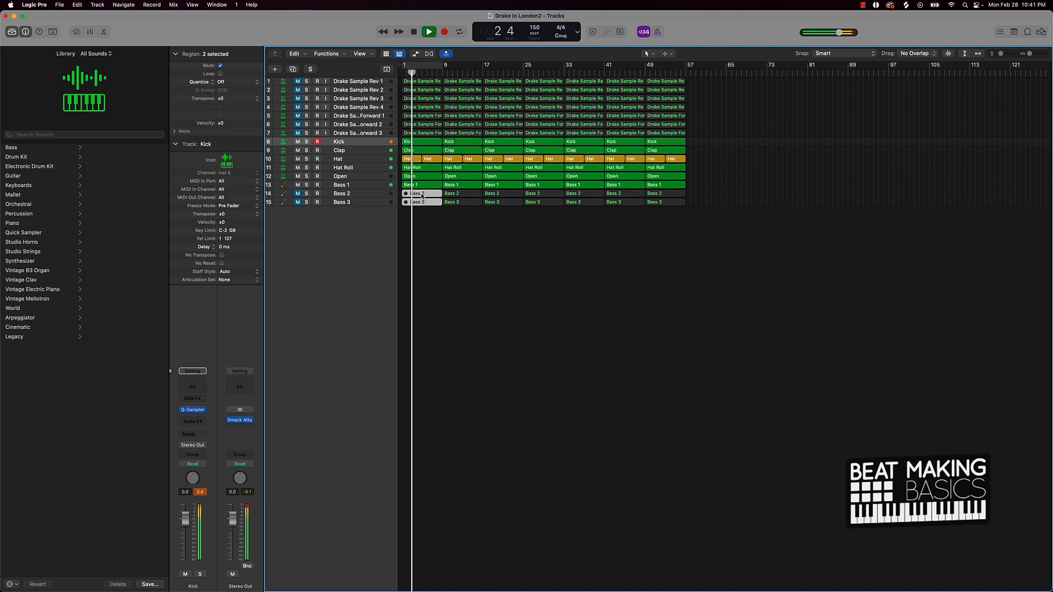
pyautogui.moveTo(401, 83); pyautogui.dragTo(415, 135)
pyautogui.hotkey('ctrl', 'm')
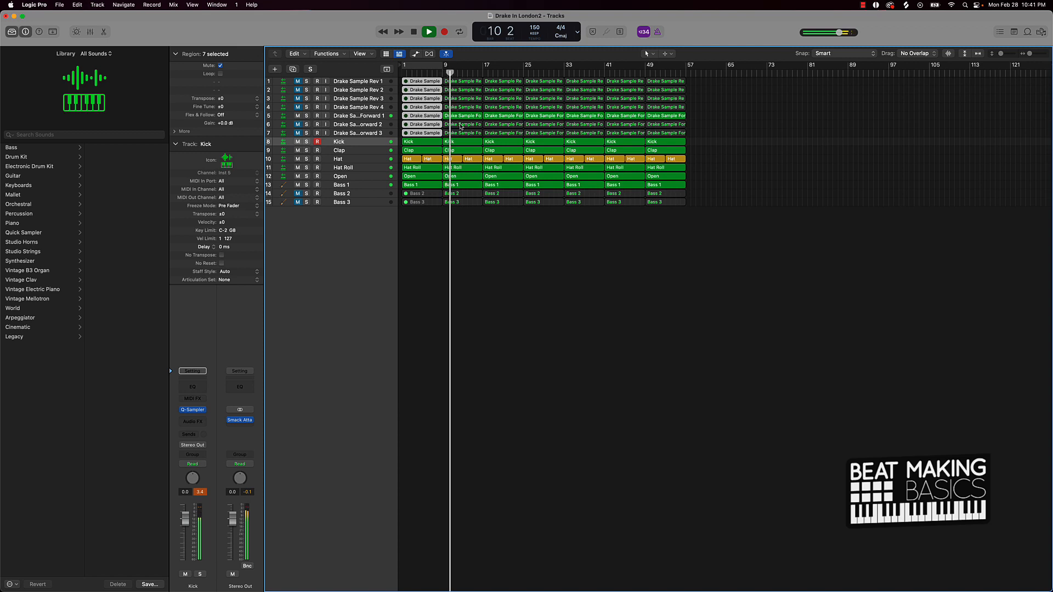
pyautogui.press('space')
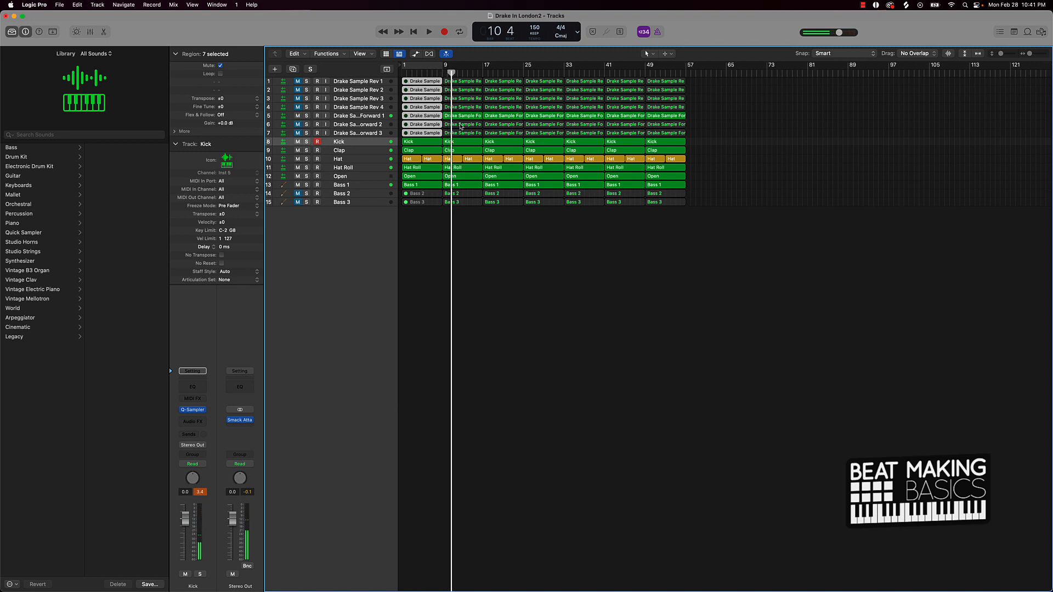
pyautogui.click(429, 223)
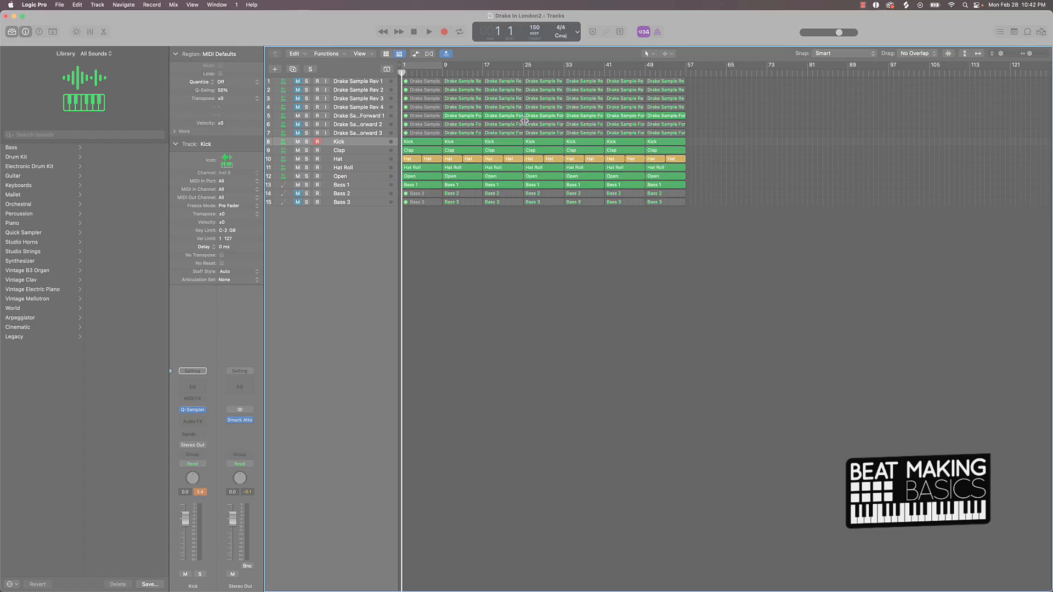
pyautogui.press('space')
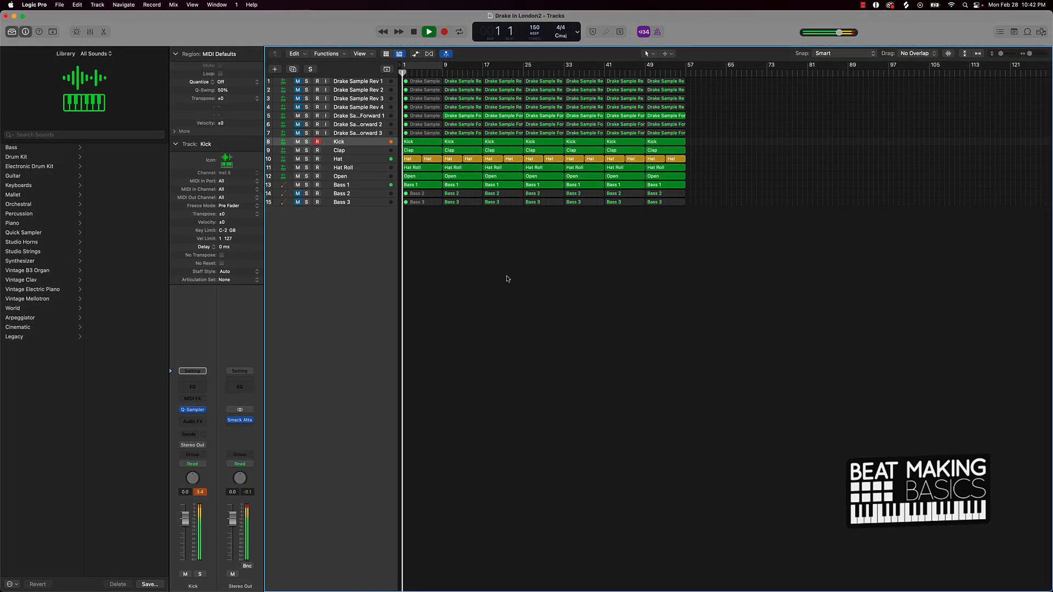
pyautogui.press('space')
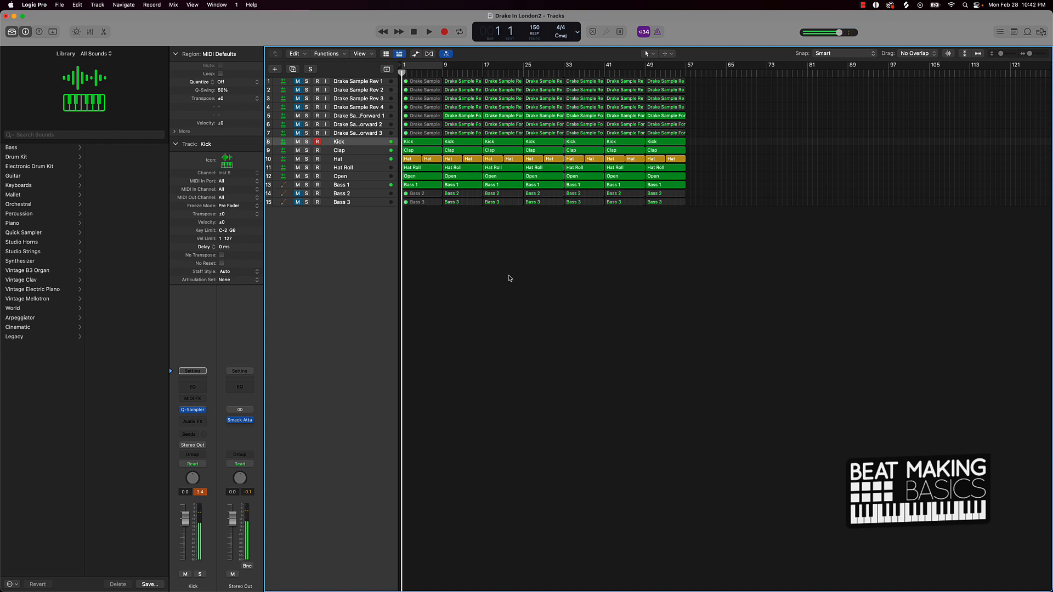
# Play the arrangement from the start and raise the Drake Sample Forward 1 track's volume to 1.5 dB
pyautogui.press('space')
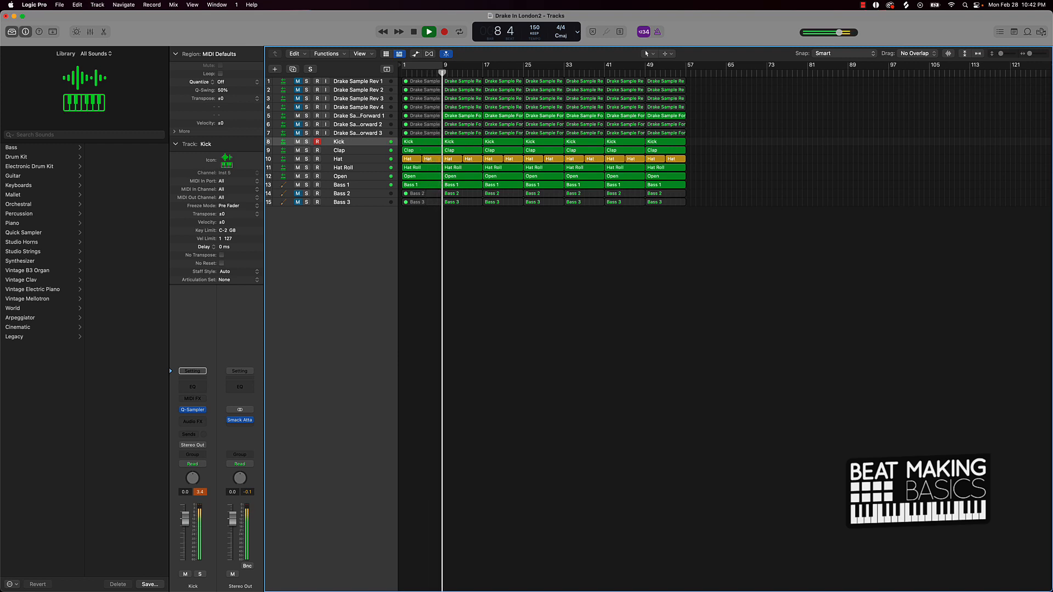
pyautogui.click(379, 116)
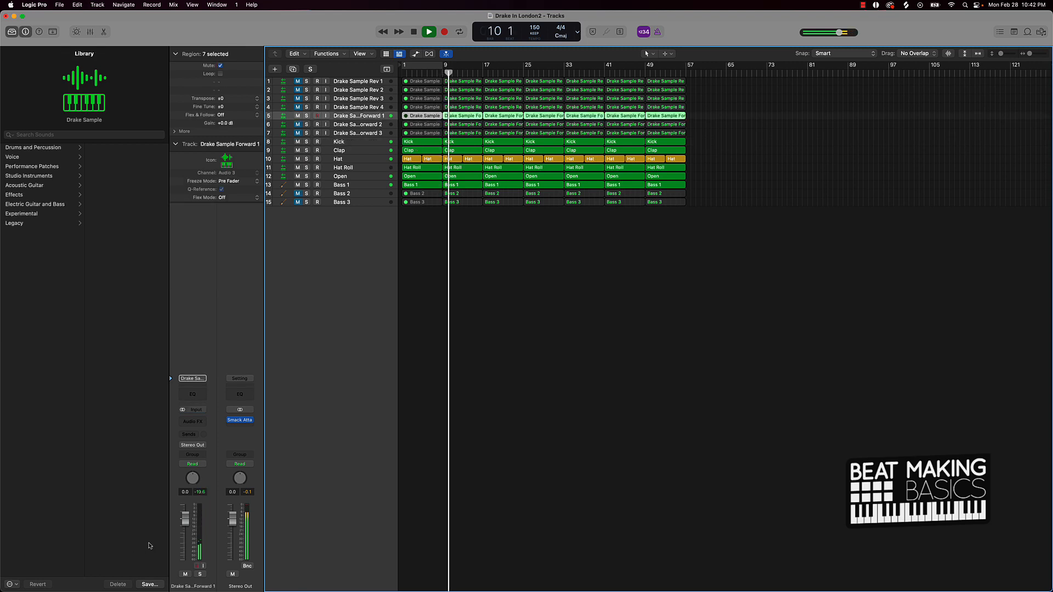
pyautogui.moveTo(186, 521); pyautogui.dragTo(187, 517)
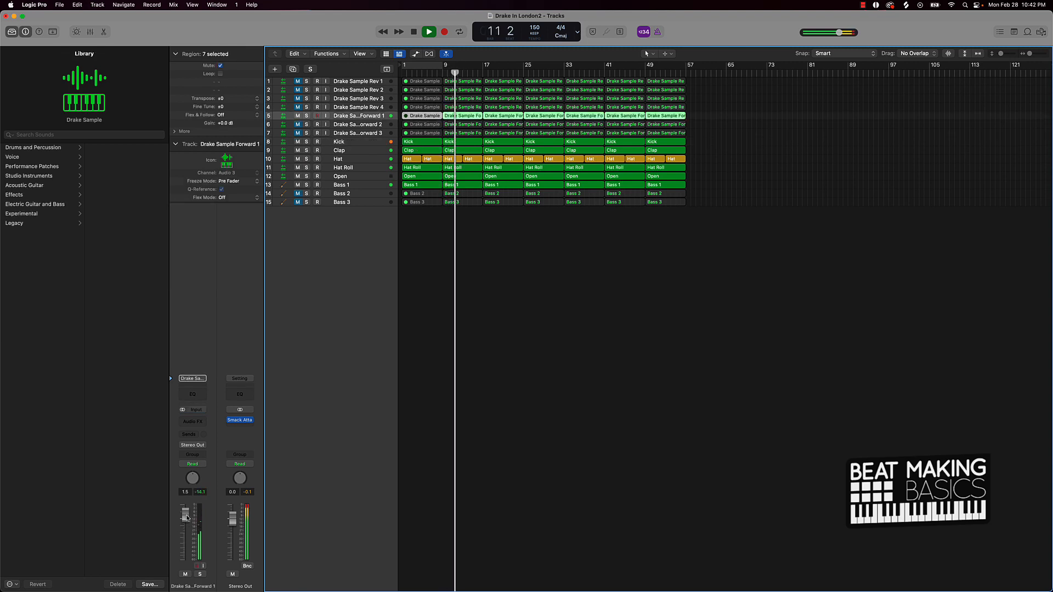
# Add a Channel EQ to the Drake Sample Forward 1 track with a low cut at about 123 Hz and a 48 dB/Oct slope
pyautogui.click(192, 395)
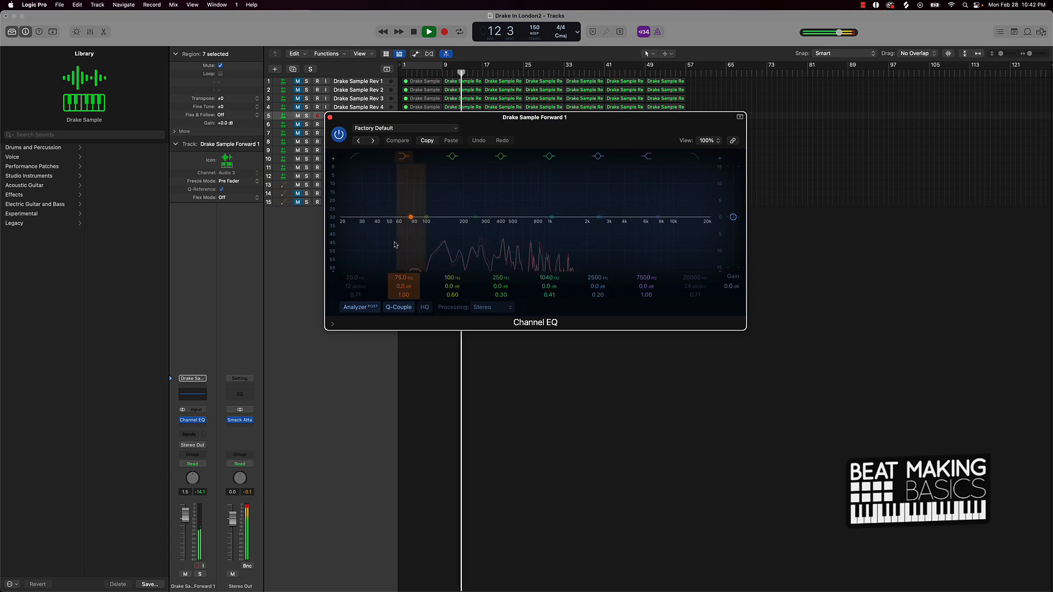
pyautogui.click(370, 277)
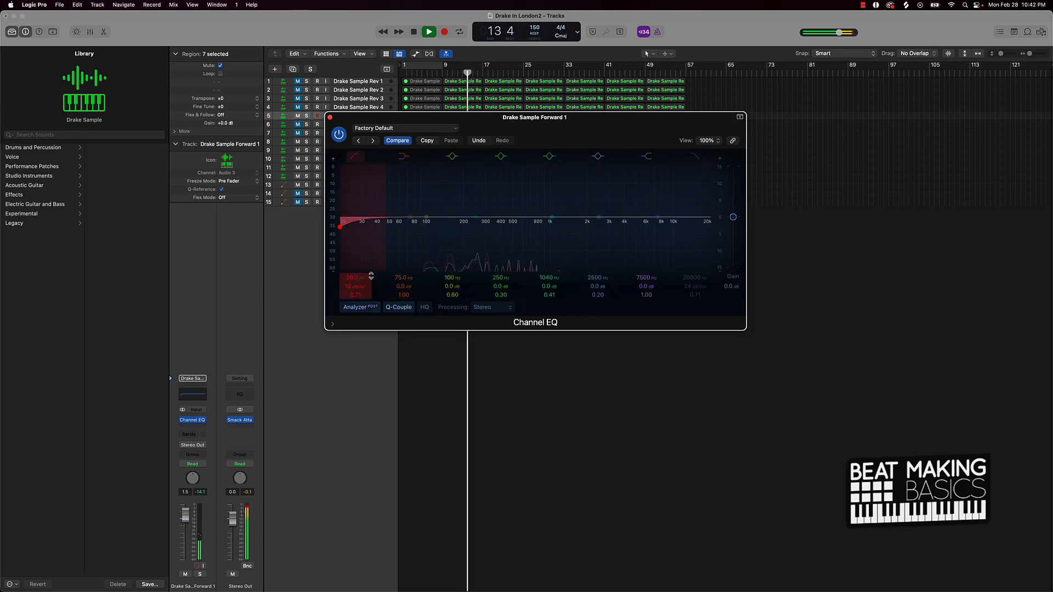
pyautogui.moveTo(340, 226); pyautogui.dragTo(437, 227)
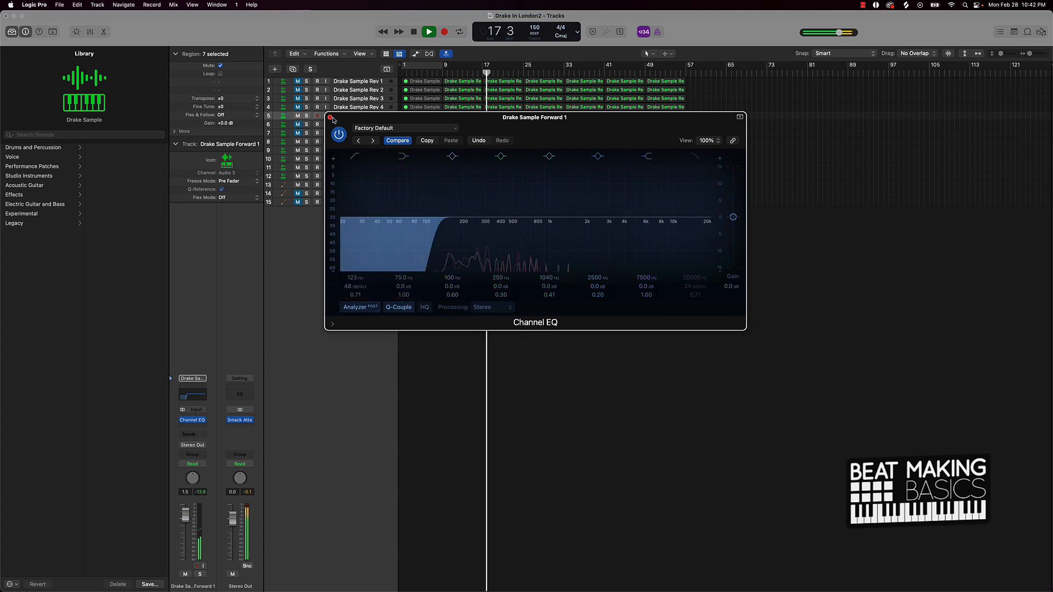
pyautogui.click(330, 118)
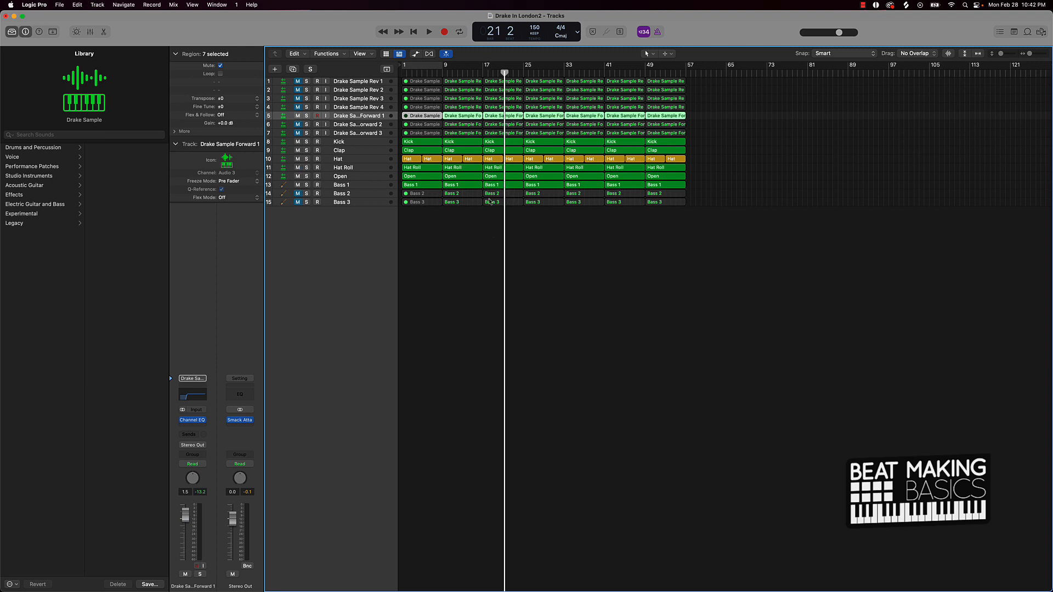
# Unmute the Bass 2 track, mute its regions at bars 9 and 25 and the Bass 1 region at bar 17, and play from the start
pyautogui.click(462, 194)
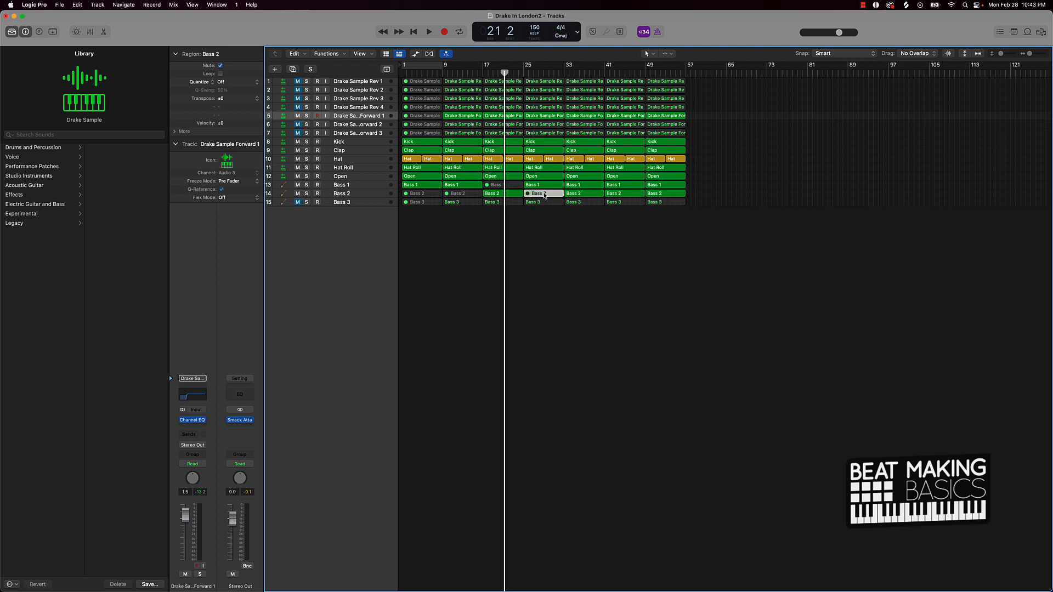
pyautogui.press('Return')
pyautogui.press('space')
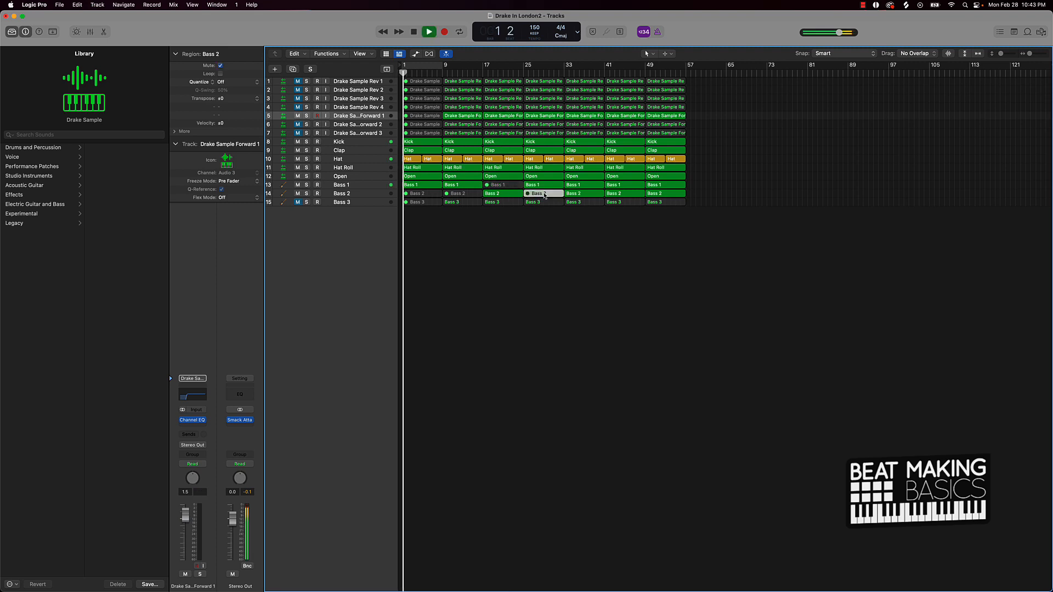
pyautogui.click(521, 234)
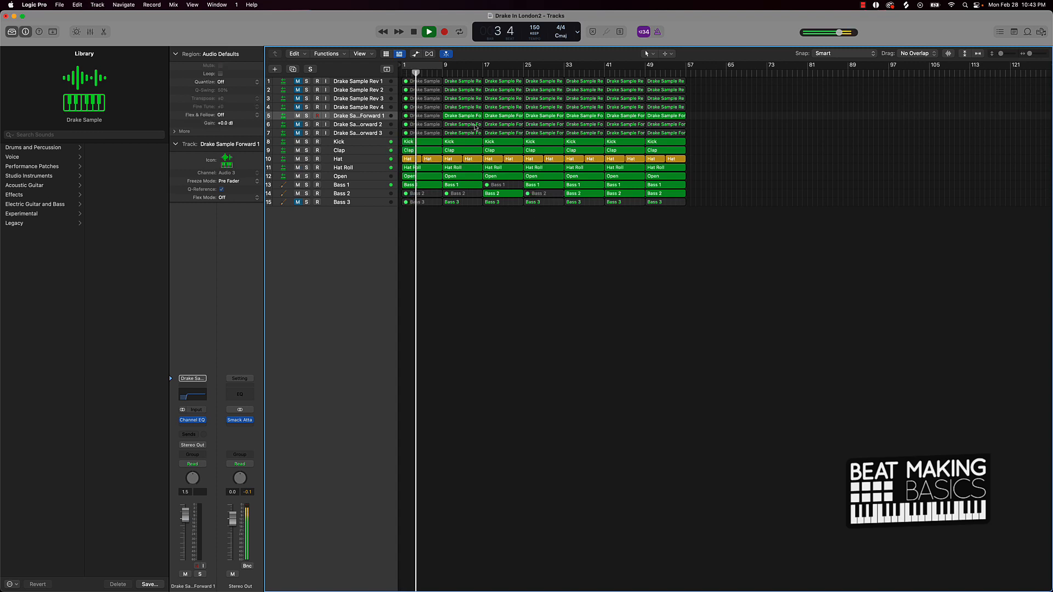
# Mute the Drake Sample Forward 2 and Forward 3 regions at bars 9 and 17
pyautogui.click(456, 126)
pyautogui.keyDown('shift'); pyautogui.click(458, 134); pyautogui.keyUp('shift')
pyautogui.keyDown('shift'); pyautogui.click(497, 134); pyautogui.keyUp('shift')
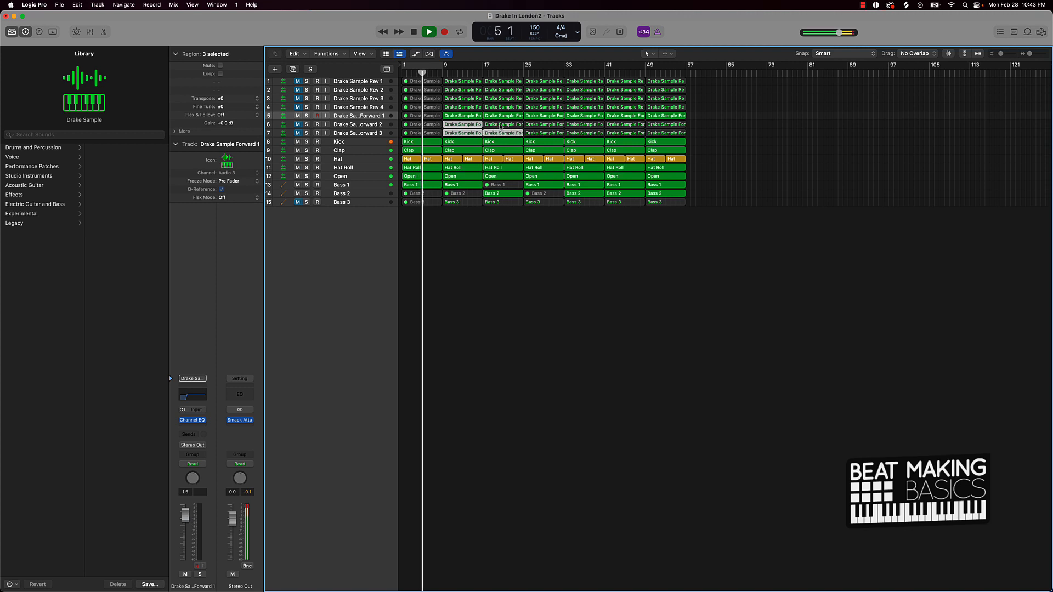
pyautogui.keyDown('shift'); pyautogui.click(500, 125); pyautogui.keyUp('shift')
pyautogui.hotkey('ctrl', 'm')
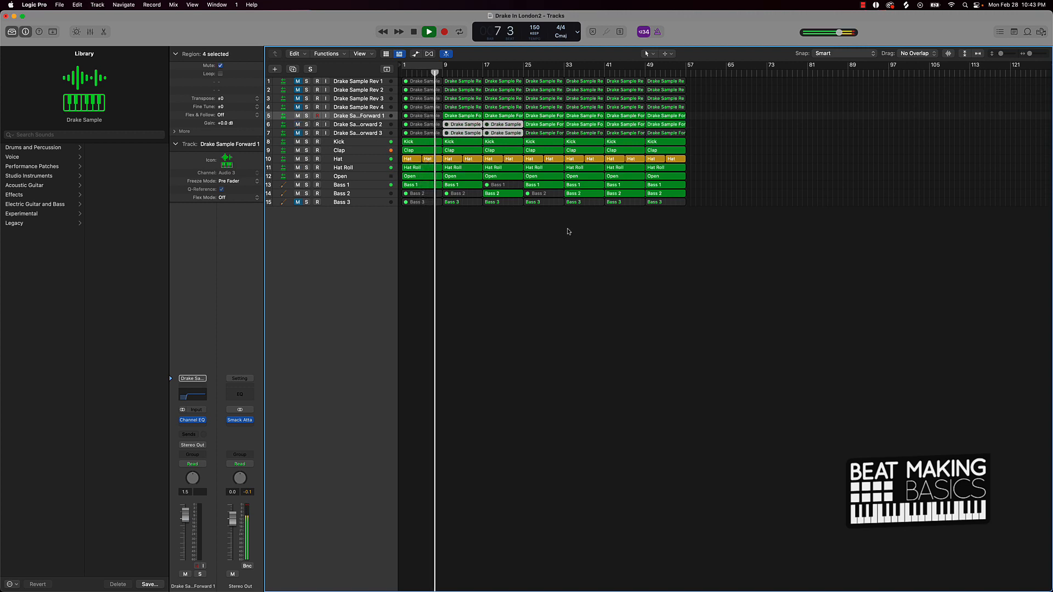
pyautogui.click(584, 267)
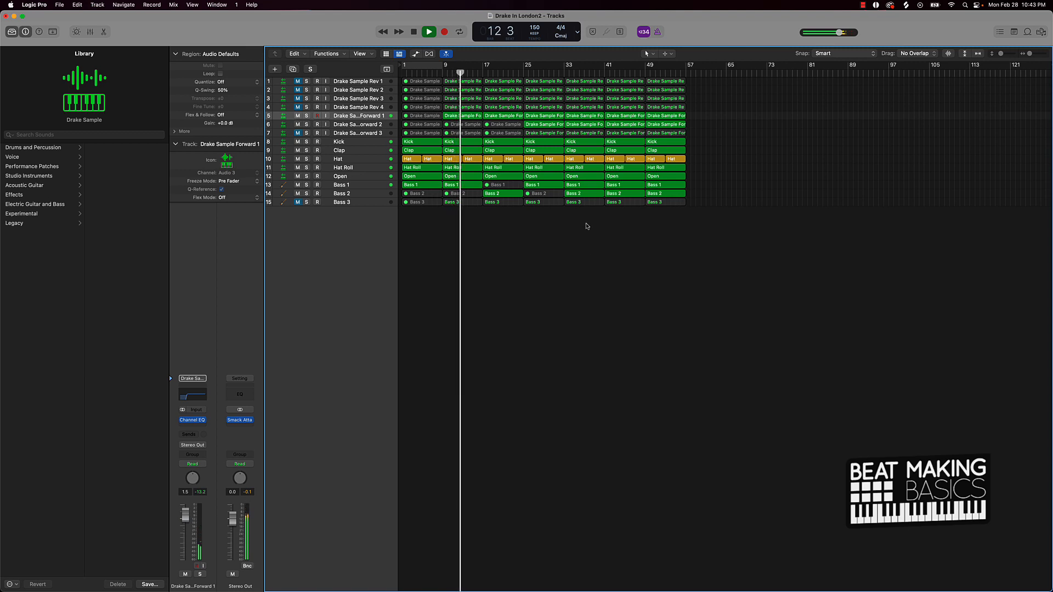
# Copy all regions from the three sections starting at bar 33 to bar 57, including the missing first Hat region
pyautogui.moveTo(585, 226); pyautogui.dragTo(704, 78)
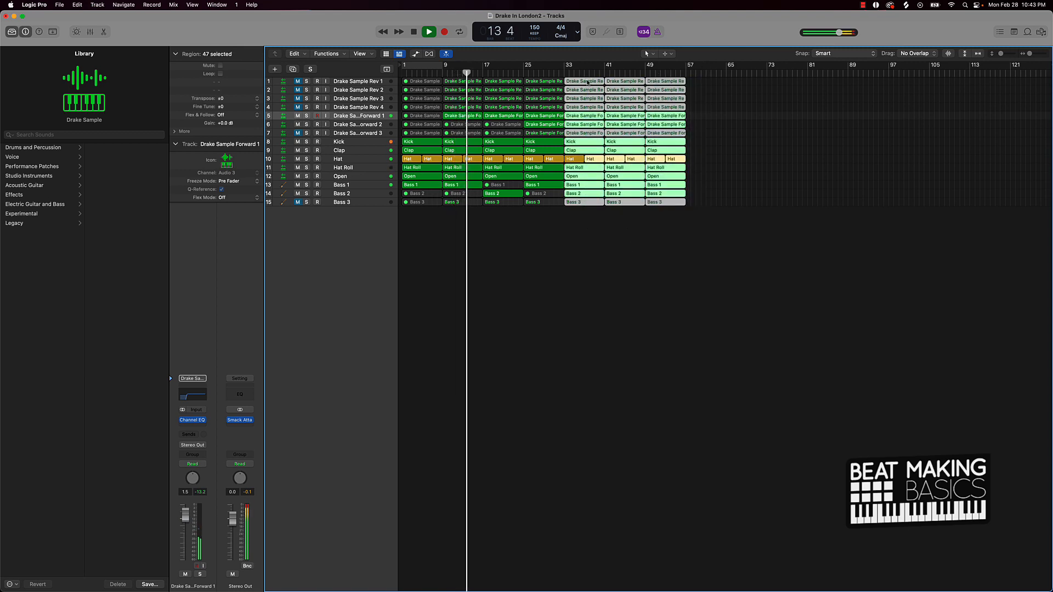
pyautogui.moveTo(587, 83); pyautogui.dragTo(712, 83)
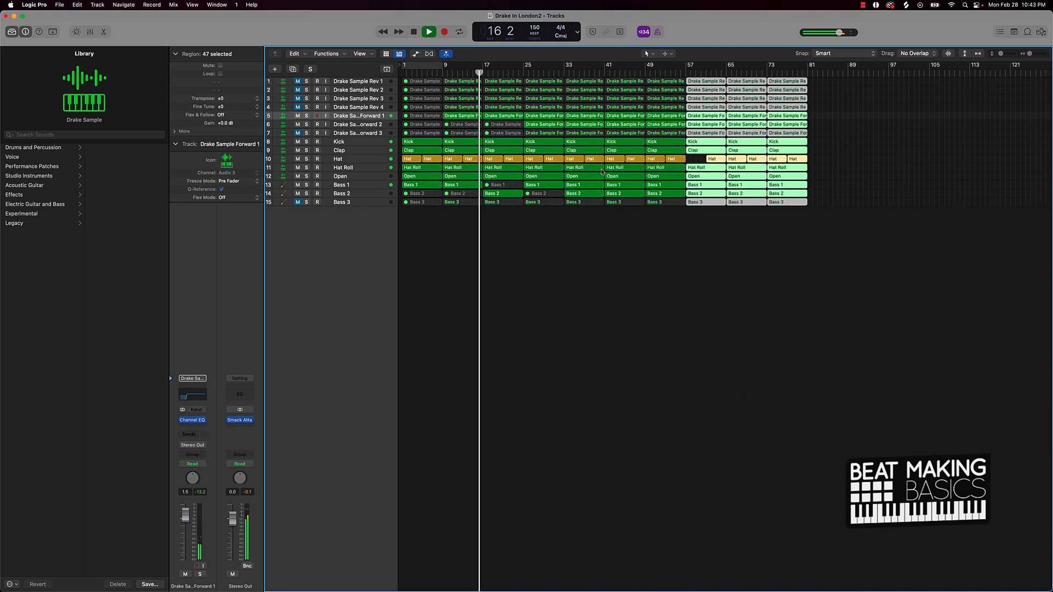
pyautogui.moveTo(582, 162); pyautogui.dragTo(705, 164)
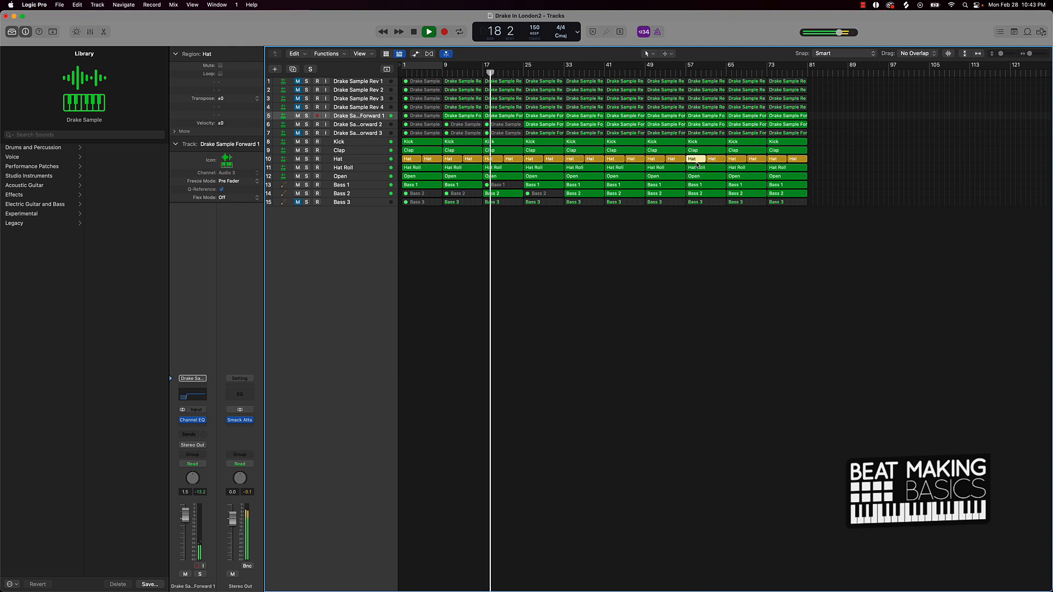
pyautogui.click(633, 243)
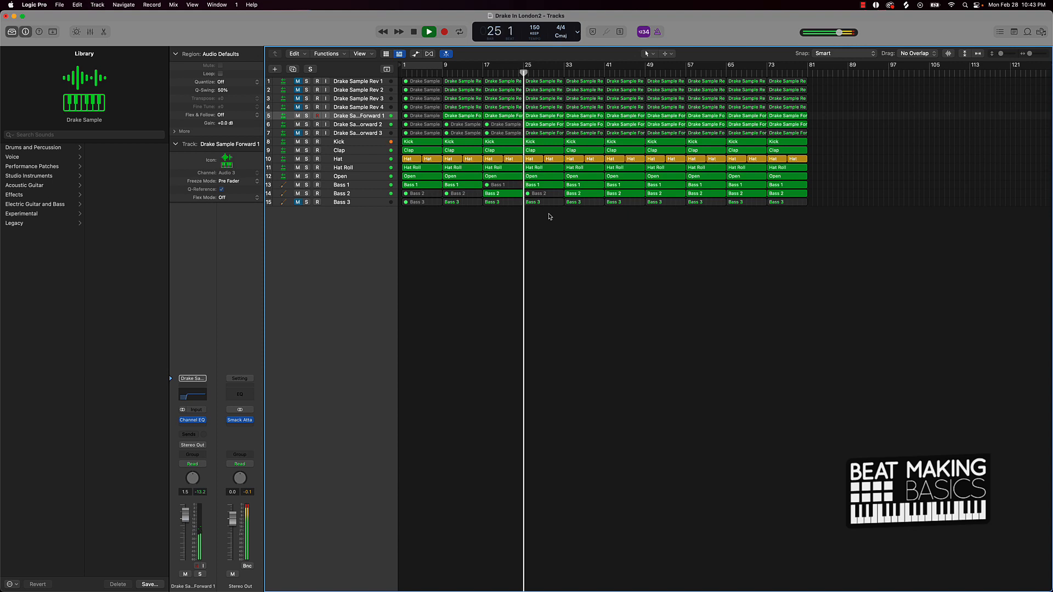
# Set the Drake Sample Forward 2 track's volume to 1.3 dB
pyautogui.click(369, 126)
pyautogui.moveTo(182, 528); pyautogui.dragTo(182, 526)
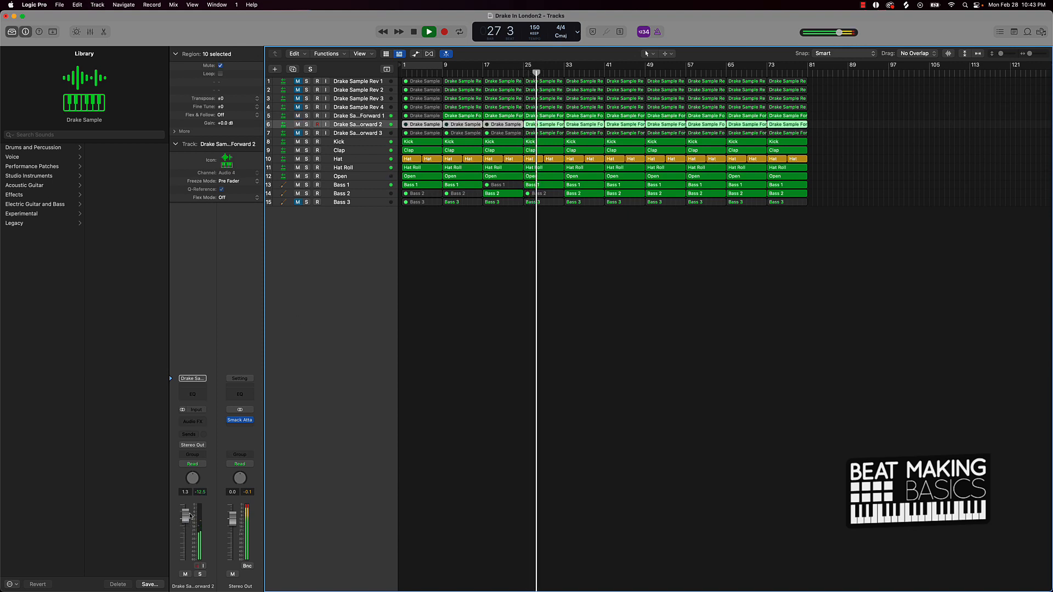
pyautogui.click(631, 279)
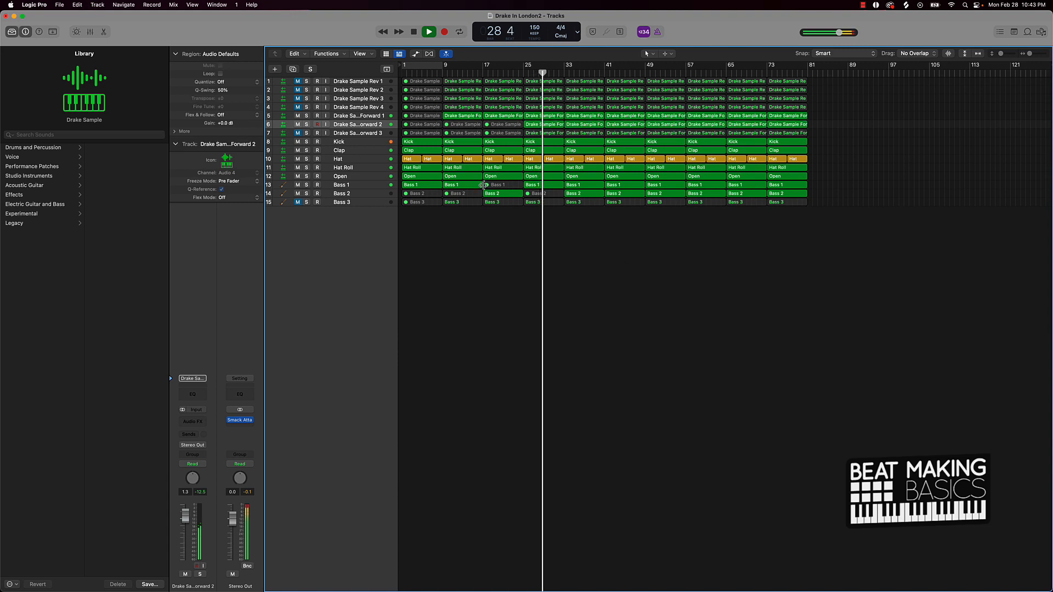
# Mute the Drake Sample Forward 2 and Bass 1 regions at bar 33
pyautogui.click(580, 125)
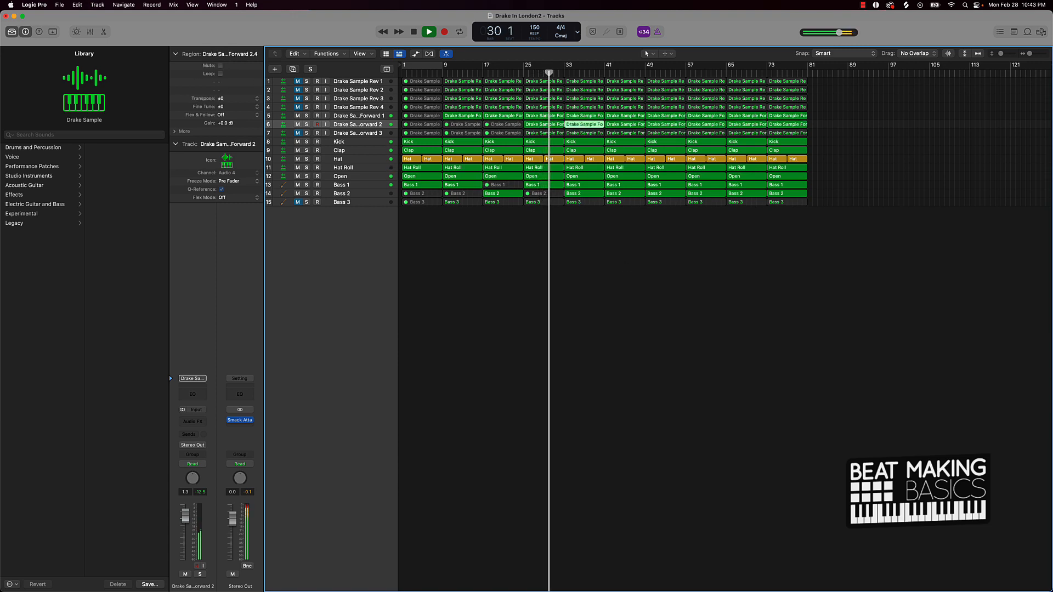
pyautogui.hotkey('ctrl', 'm')
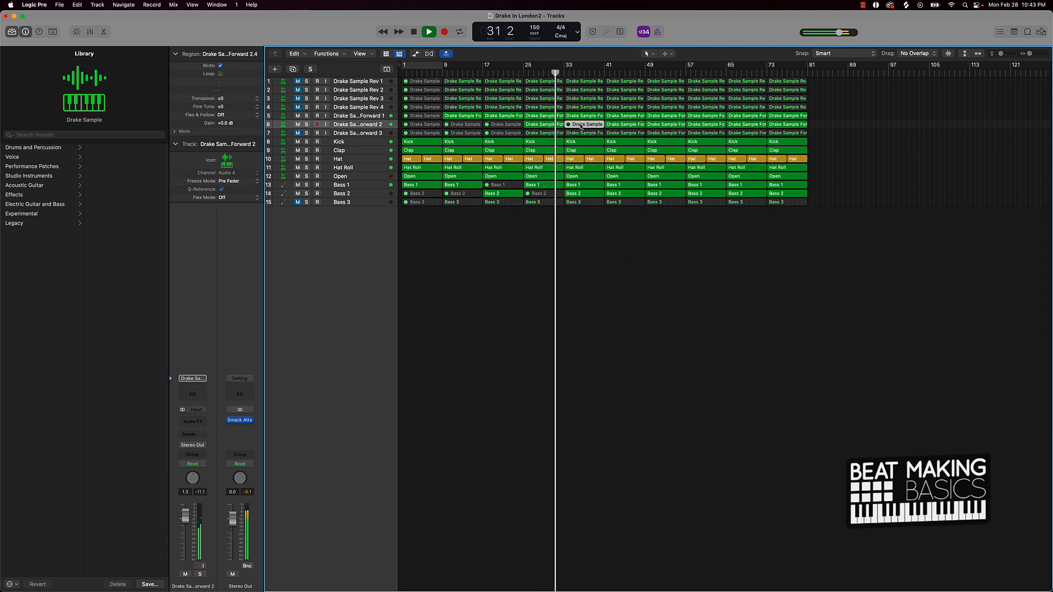
pyautogui.click(573, 185)
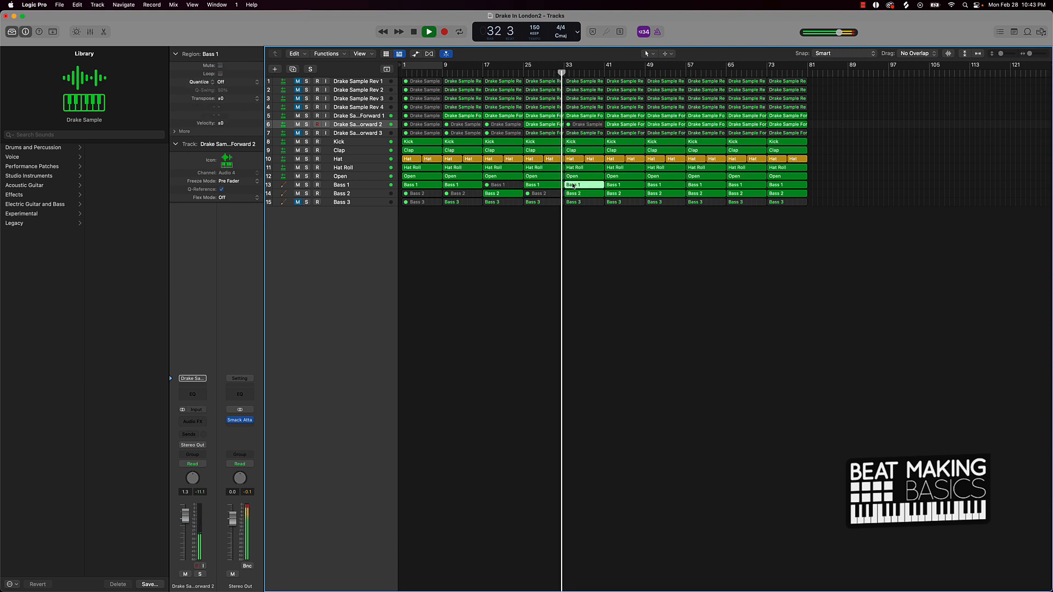
pyautogui.hotkey('ctrl', 'm')
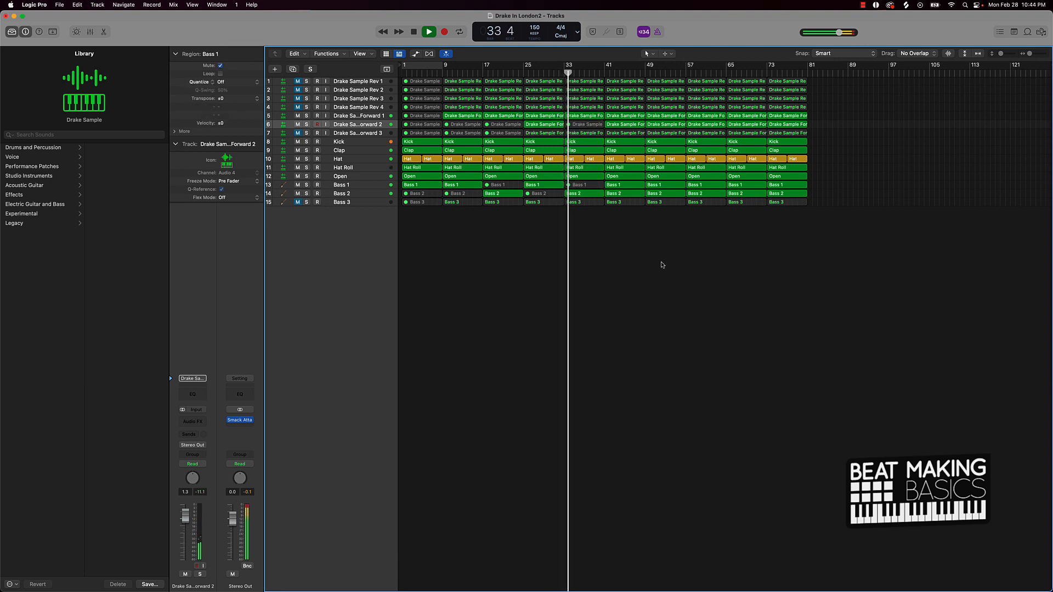
# Mute the Drake Sample Forward 2 and Bass 2 regions at bar 41
pyautogui.click(624, 125)
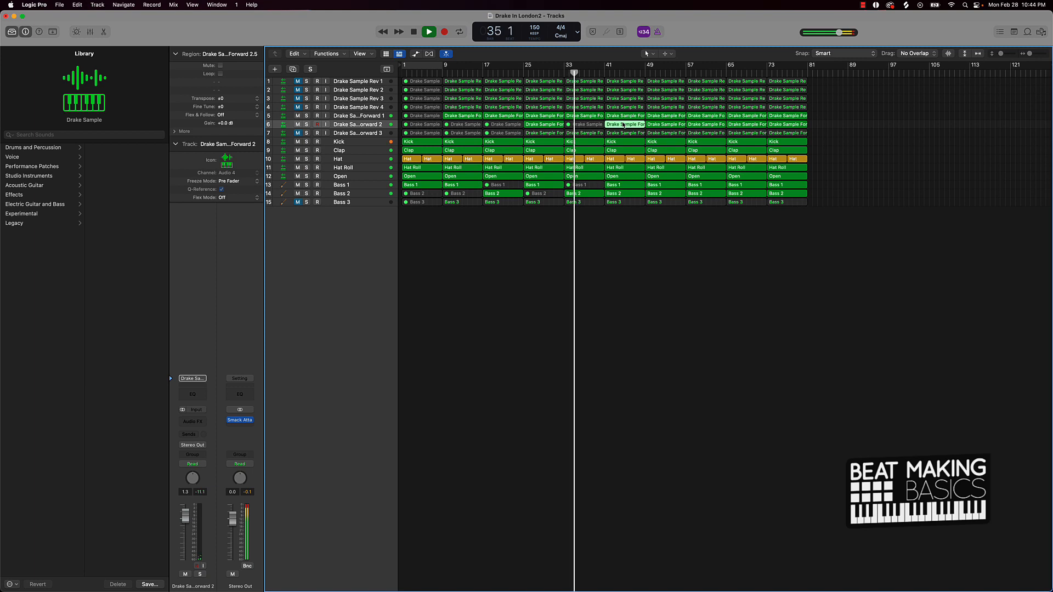
pyautogui.hotkey('ctrl', 'm')
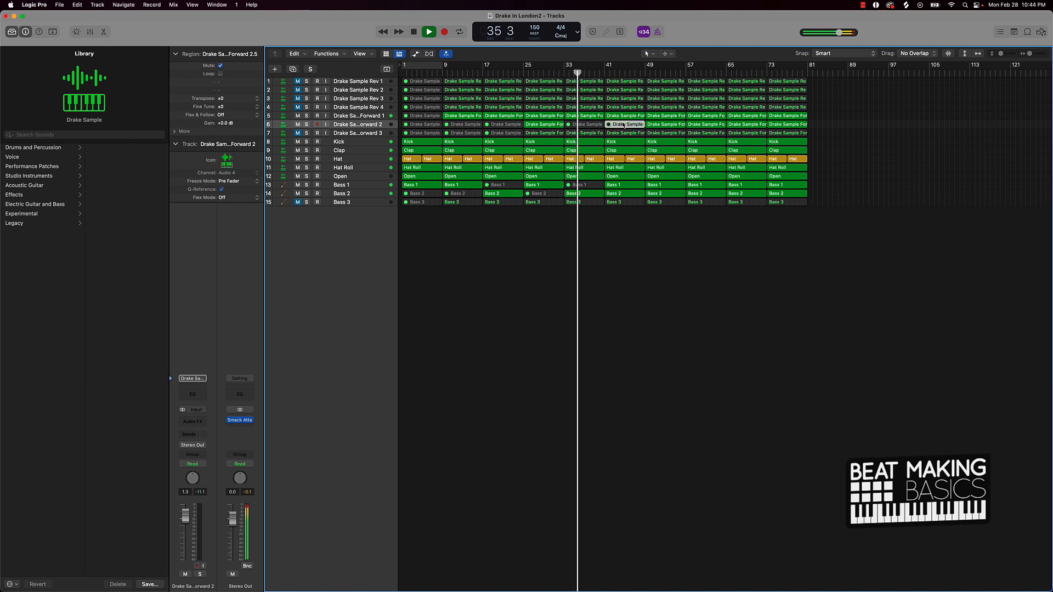
pyautogui.click(618, 195)
pyautogui.hotkey('ctrl', 'm')
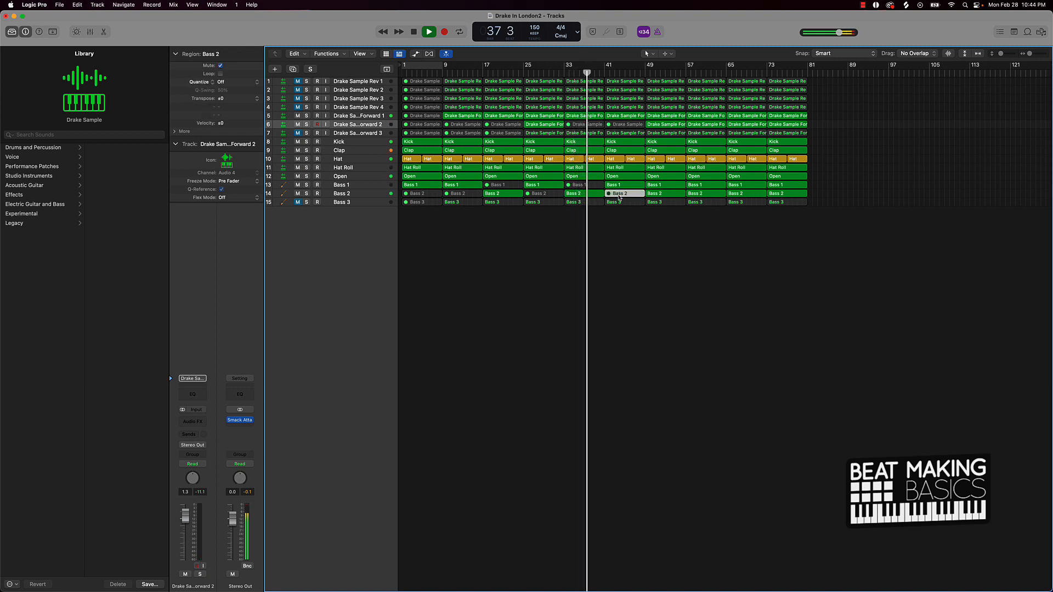
pyautogui.click(639, 223)
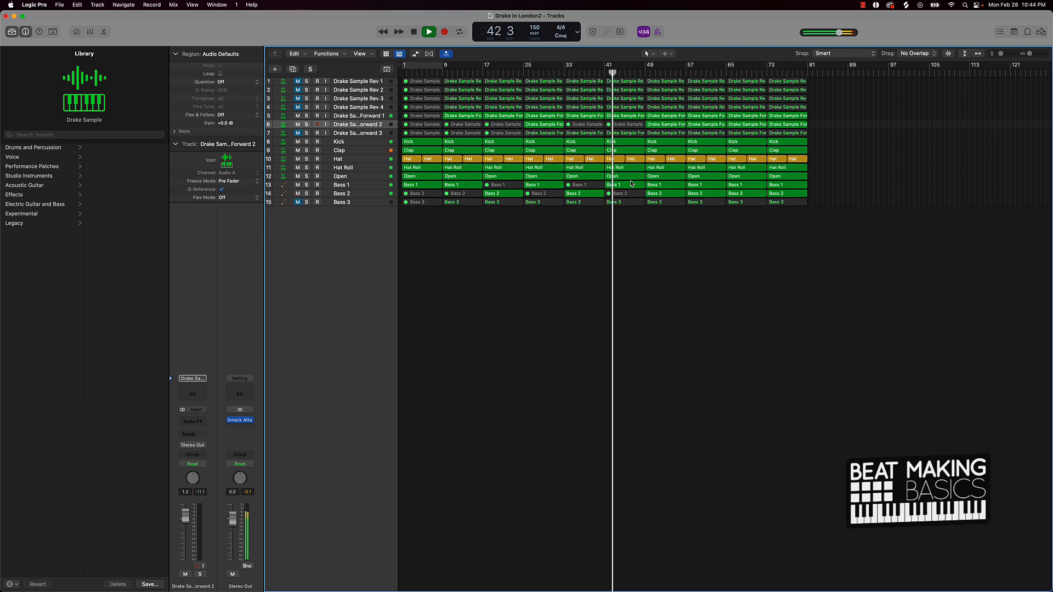
# Mute the Bass 2 region at bar 49
pyautogui.press('super+Down')
pyautogui.press('super+Down')
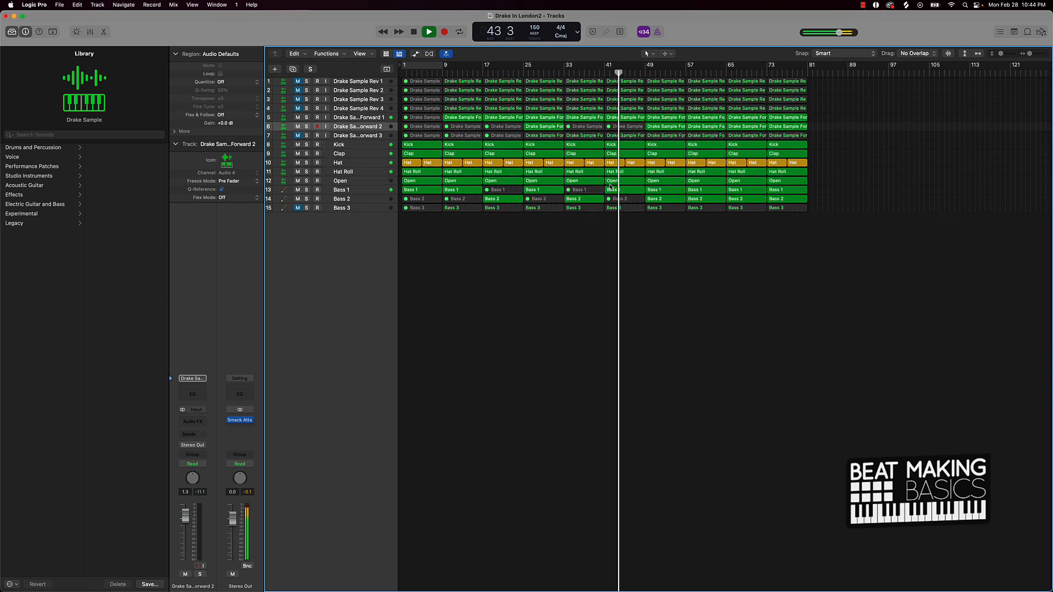
pyautogui.press('super+Down')
pyautogui.press('super+Down')
pyautogui.press('super+Down')
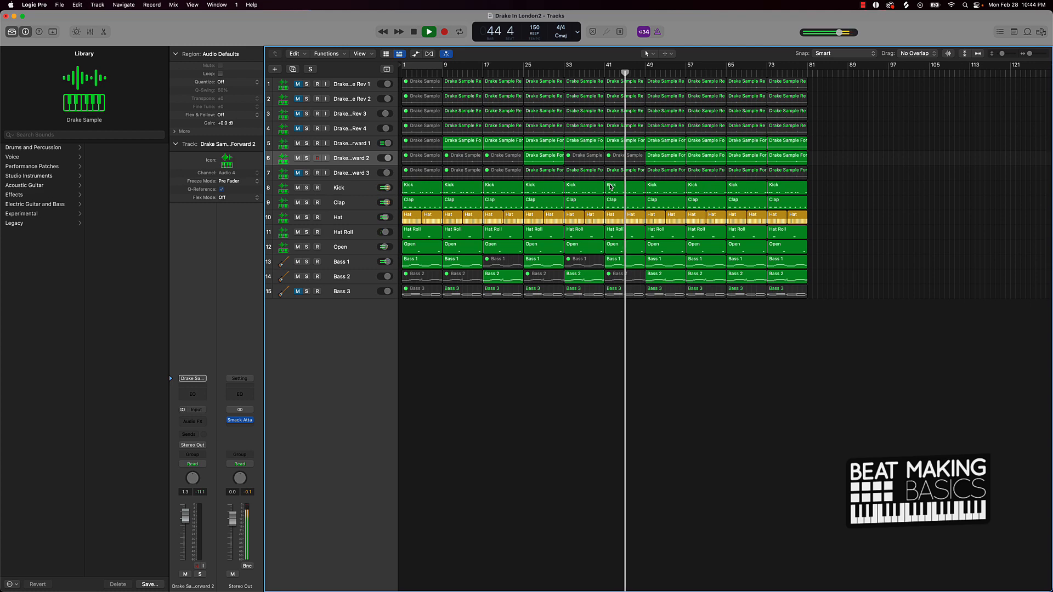
pyautogui.press('super+Down')
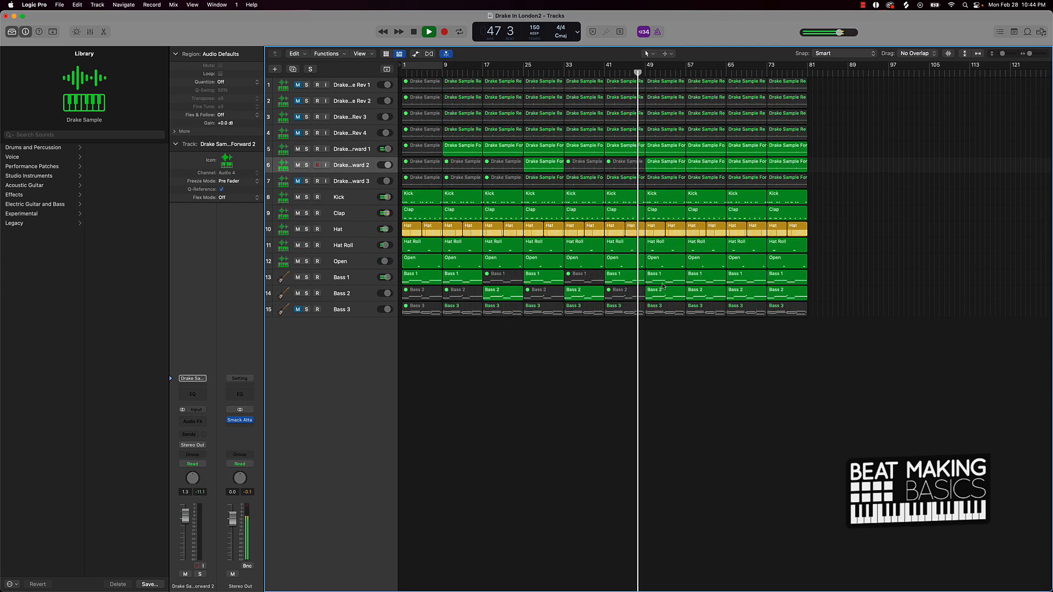
pyautogui.click(664, 295)
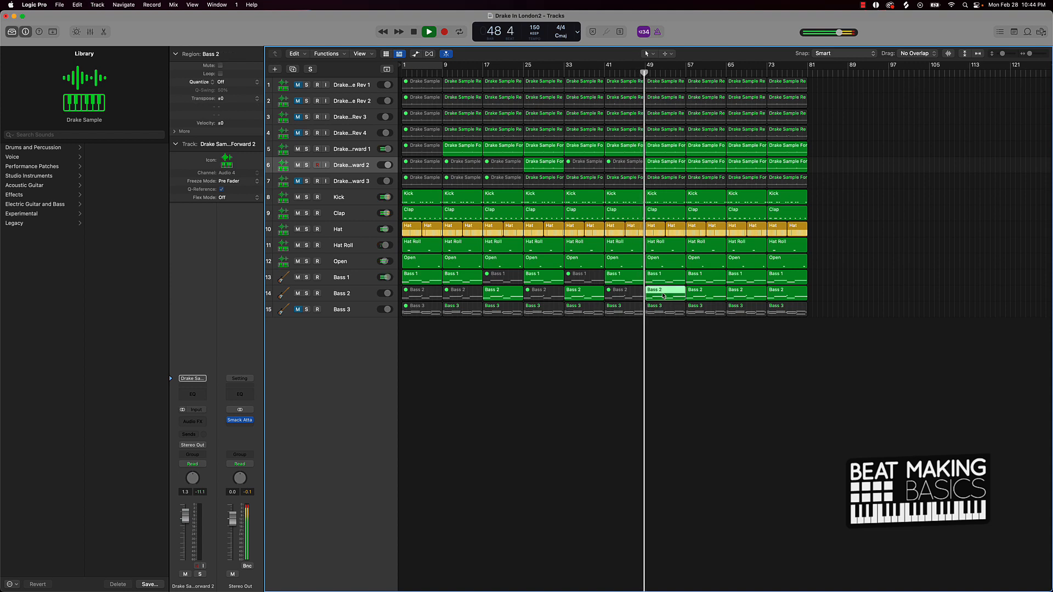
pyautogui.hotkey('ctrl', 'm')
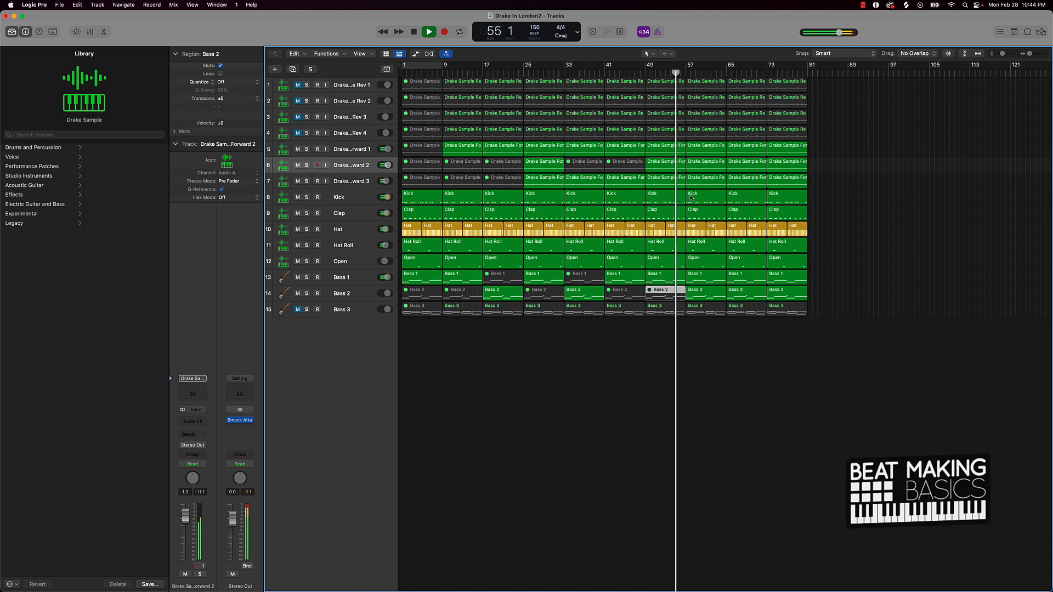
# Stop playback, split the Drake Sample Forward 3 regions at bars 53 and 29, and mute the parts before each cut and the regions at bars 33 and 41
pyautogui.press('space')
pyautogui.moveTo(678, 71); pyautogui.dragTo(665, 79)
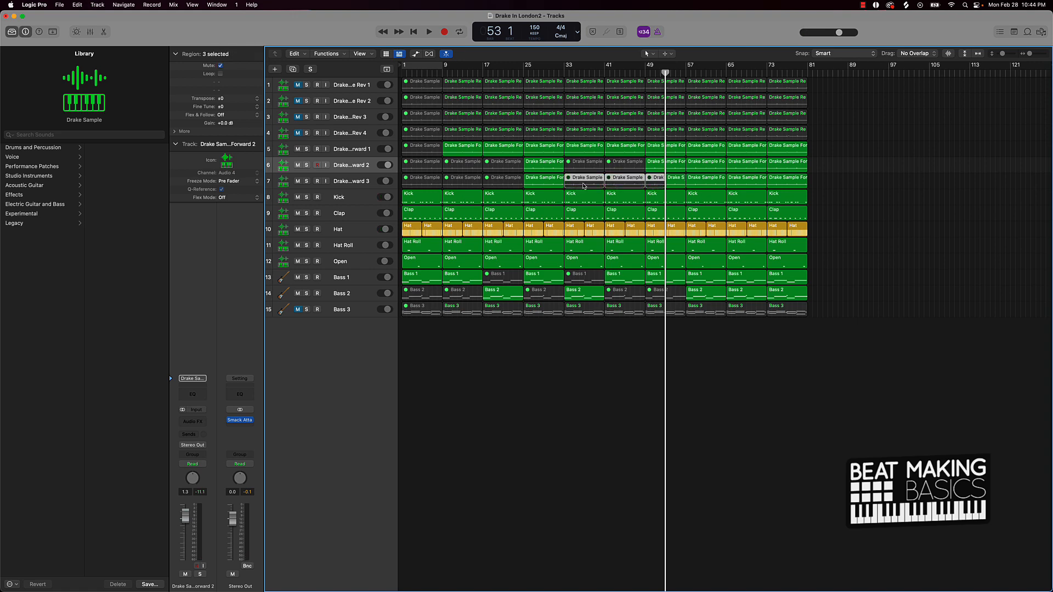
pyautogui.moveTo(664, 77); pyautogui.dragTo(543, 76)
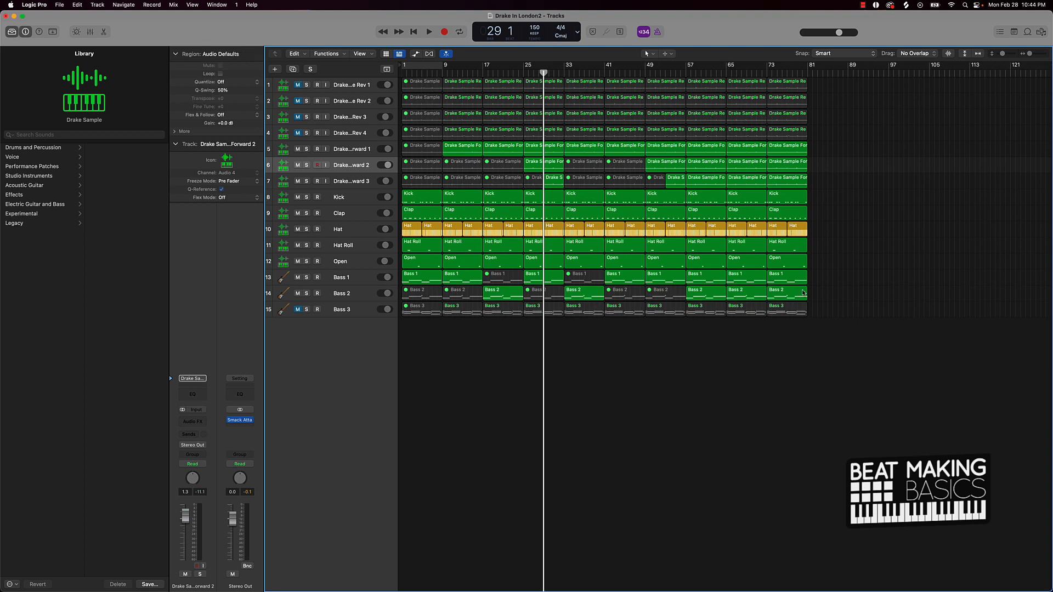
# Copy all regions from bars 57 to 81 so that the duplicate block starts at bar 81
pyautogui.moveTo(712, 305); pyautogui.dragTo(845, 72)
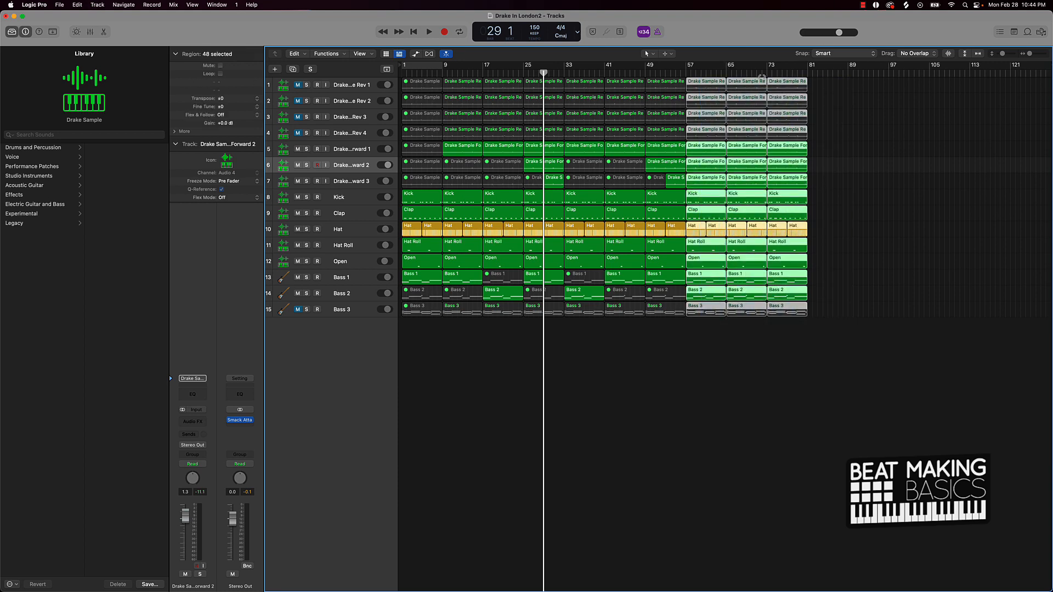
pyautogui.moveTo(704, 86); pyautogui.dragTo(824, 86)
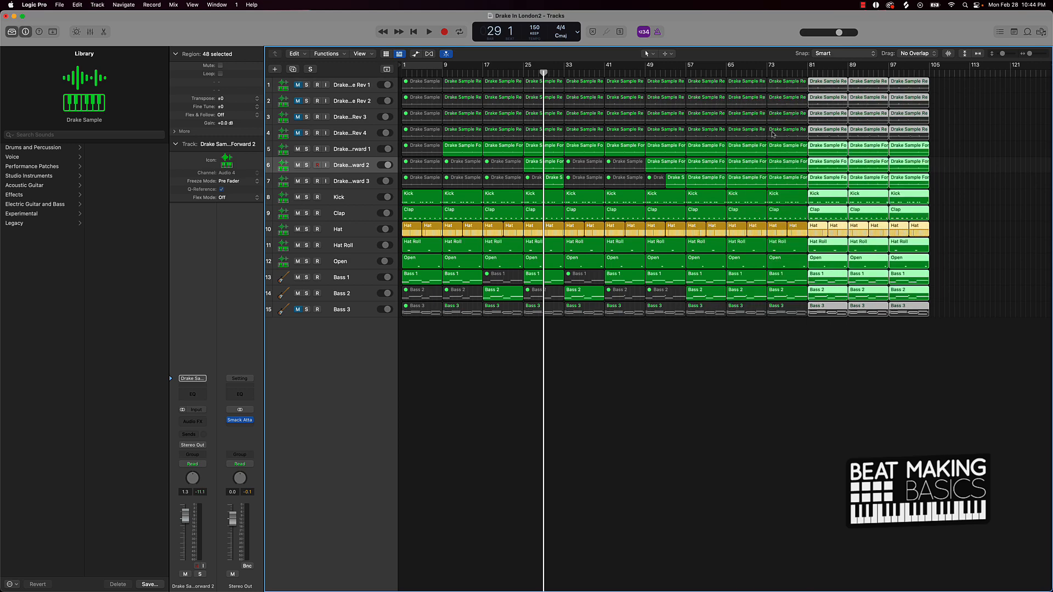
pyautogui.click(684, 355)
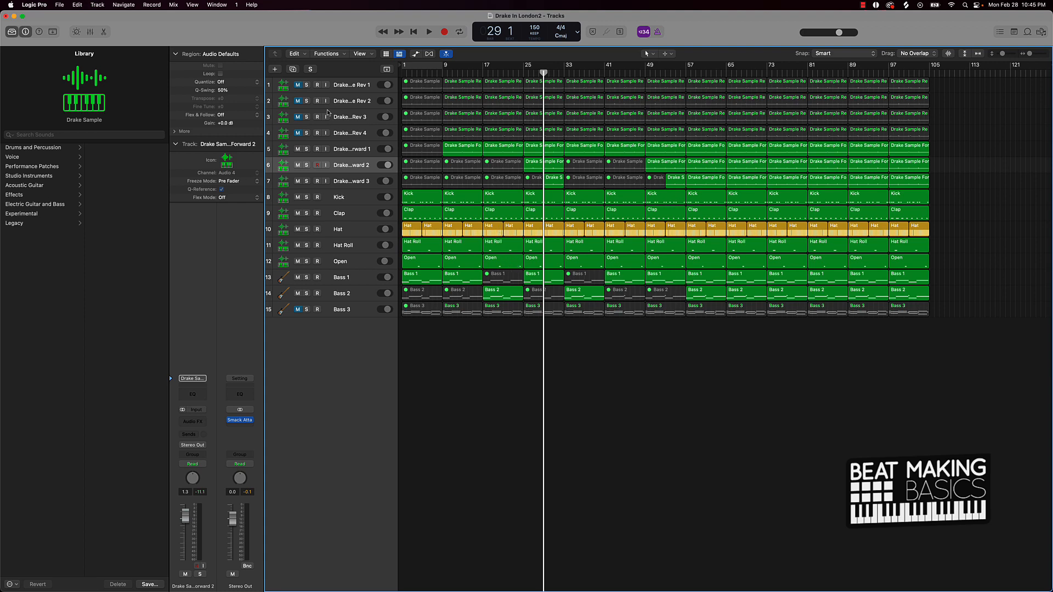
# Open the region color palette and color all regions at bar 1 teal
pyautogui.click(52, 33)
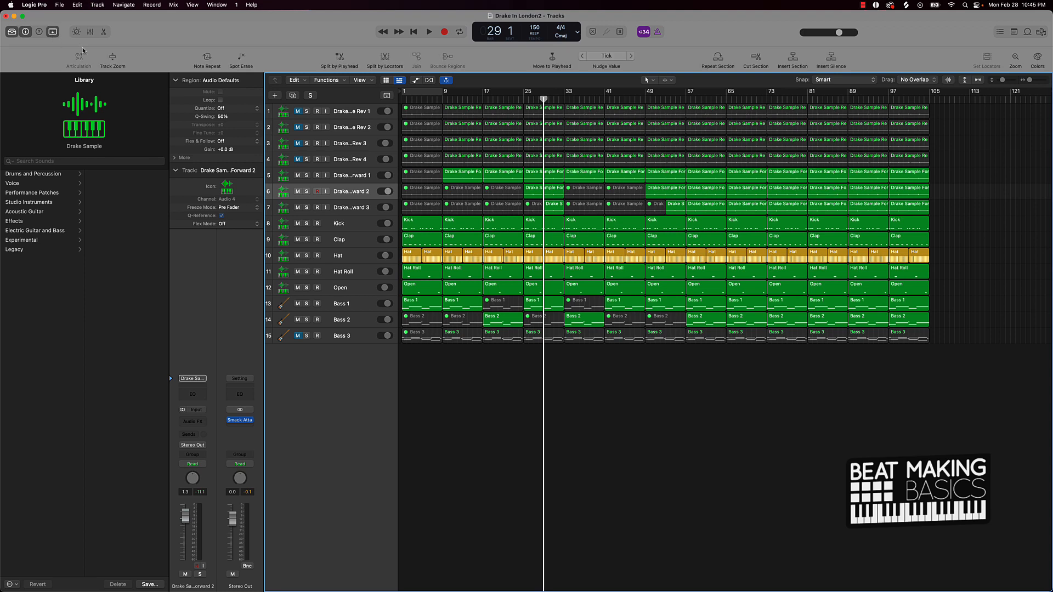
pyautogui.click(1037, 57)
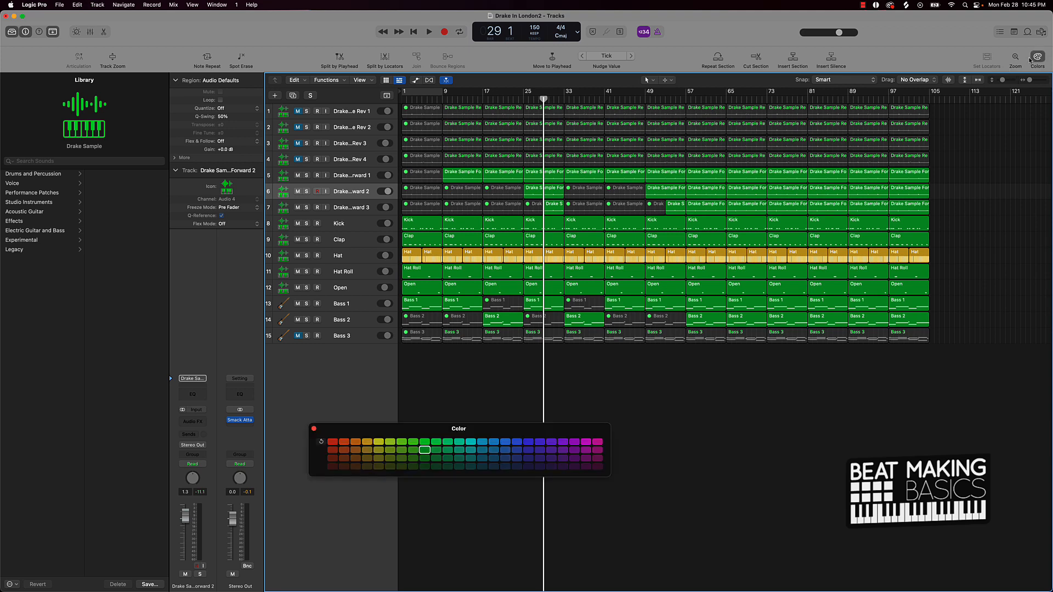
pyautogui.moveTo(428, 358); pyautogui.dragTo(436, 105)
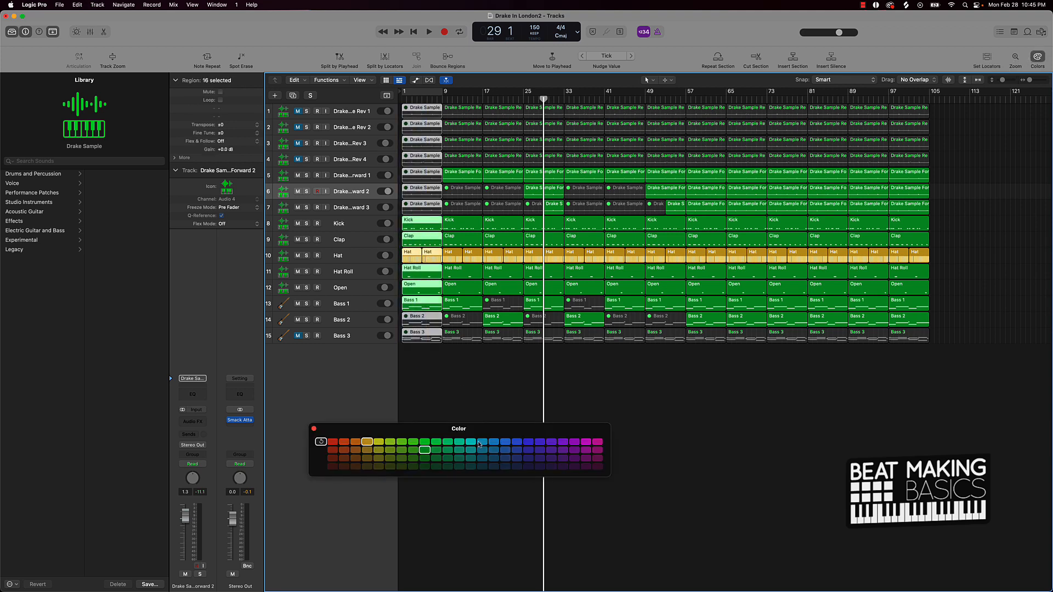
pyautogui.click(460, 442)
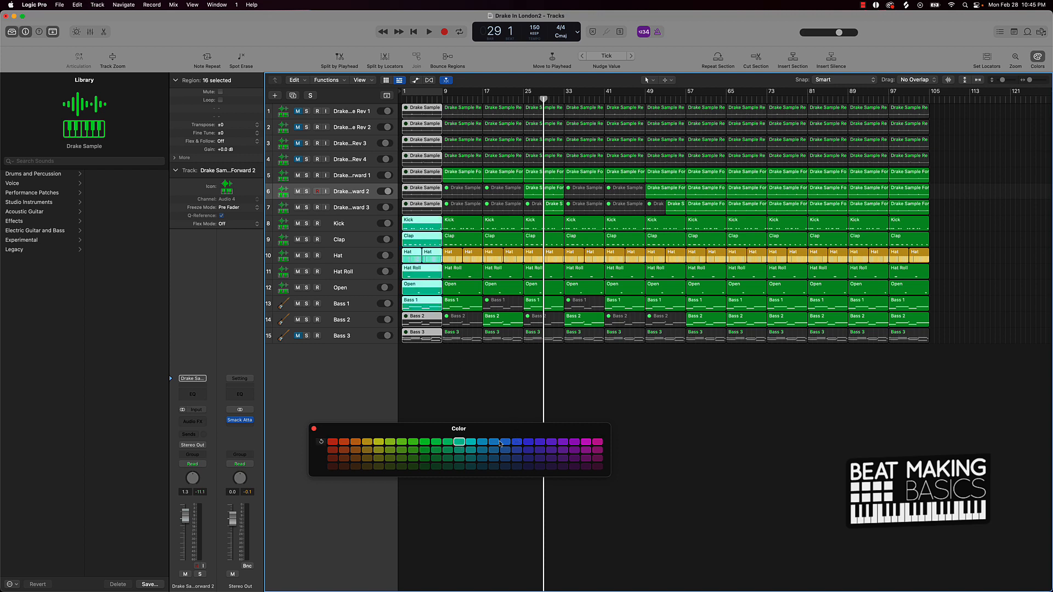
pyautogui.click(452, 390)
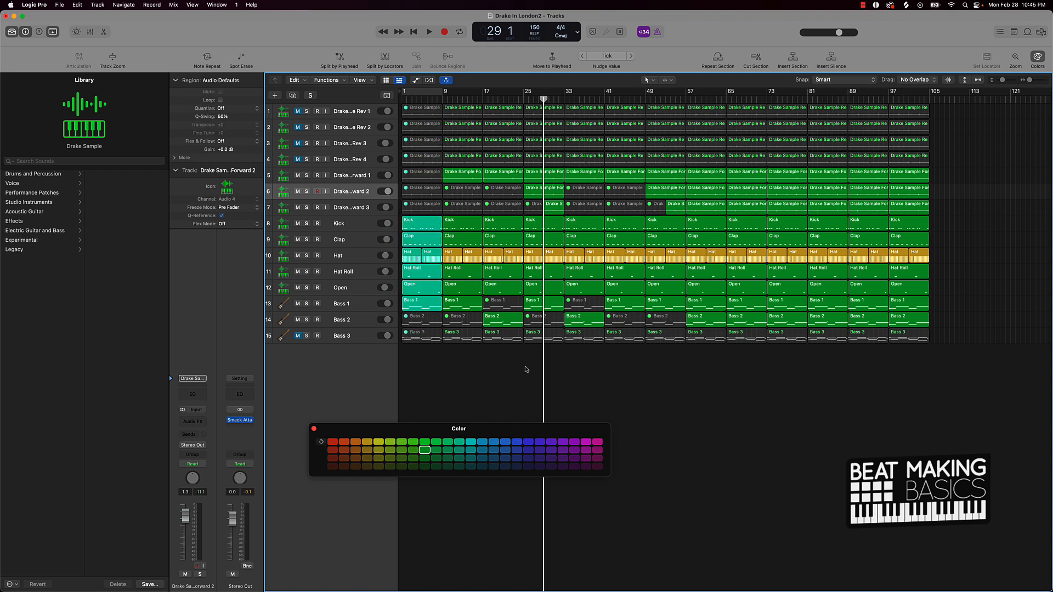
# Color all regions in the eight-bar sections at bars 25 and 49 magenta
pyautogui.moveTo(526, 365); pyautogui.dragTo(572, 24)
pyautogui.moveTo(550, 29); pyautogui.dragTo(554, 29)
pyautogui.click(586, 442)
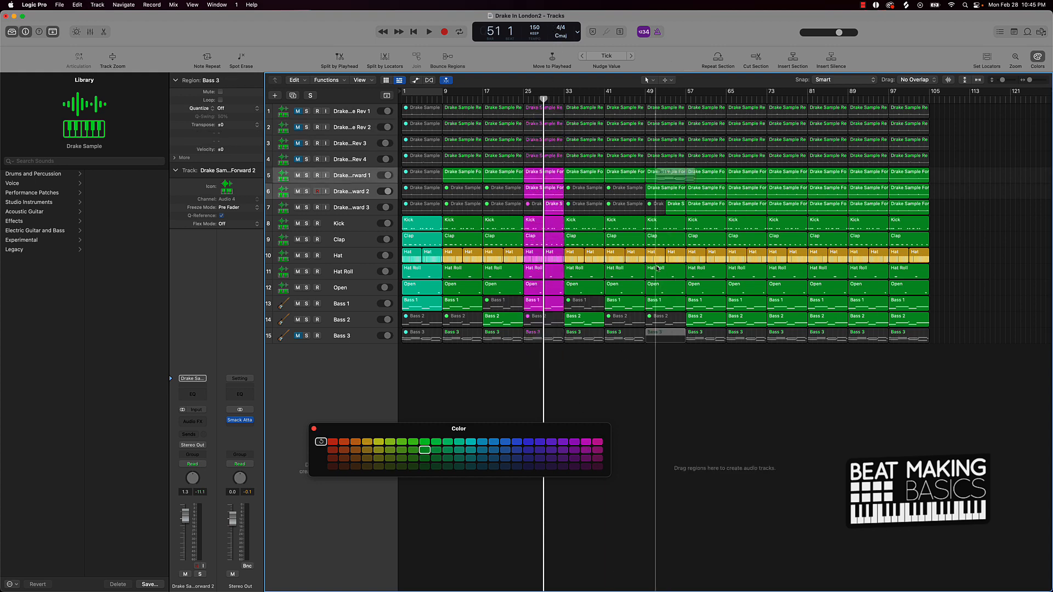
pyautogui.click(654, 342)
pyautogui.moveTo(656, 369); pyautogui.dragTo(676, 39)
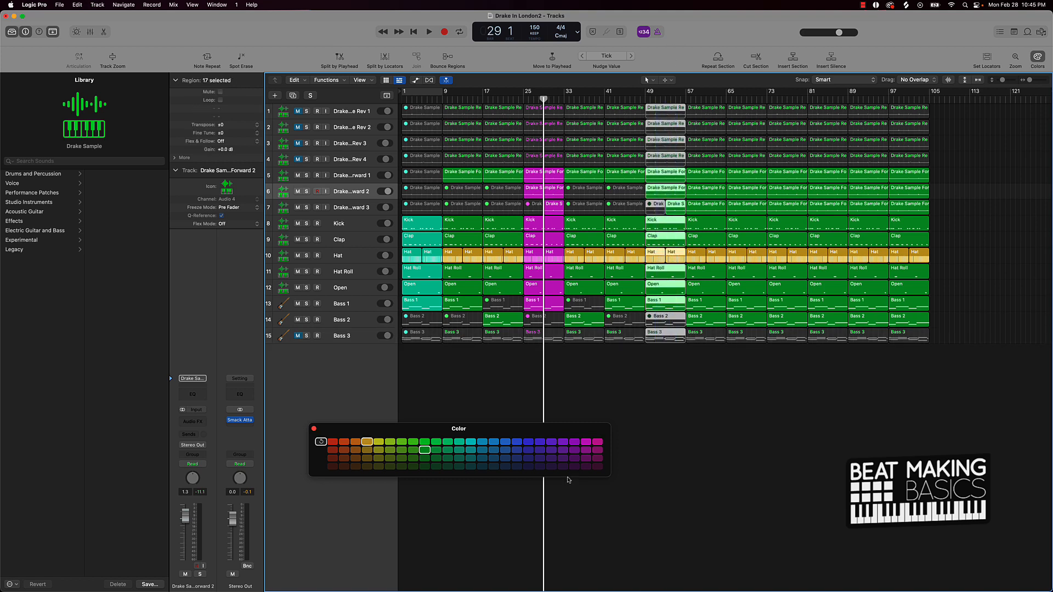
pyautogui.click(585, 442)
# Color all regions in the sections at bars 9, 17, 33 and 41 blue, including every Hat region
pyautogui.moveTo(522, 361); pyautogui.dragTo(459, 110)
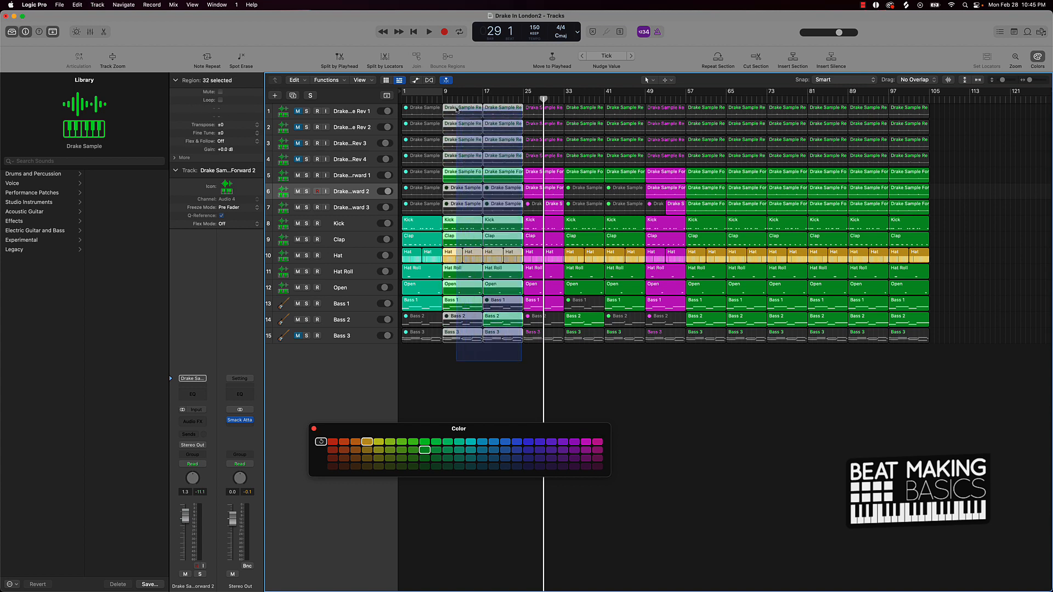
pyautogui.click(506, 443)
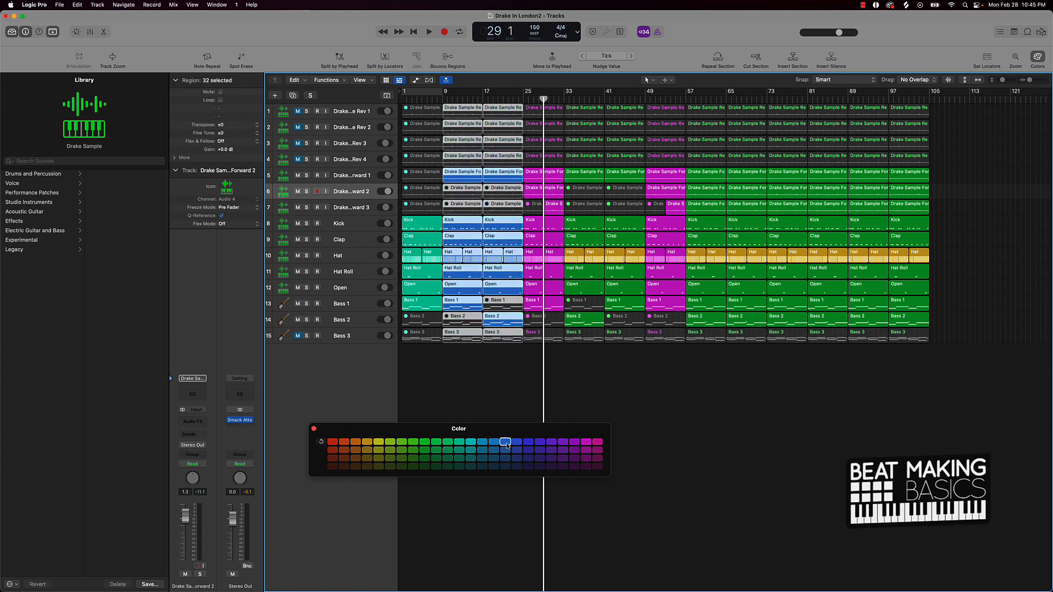
pyautogui.moveTo(573, 363); pyautogui.dragTo(623, 111)
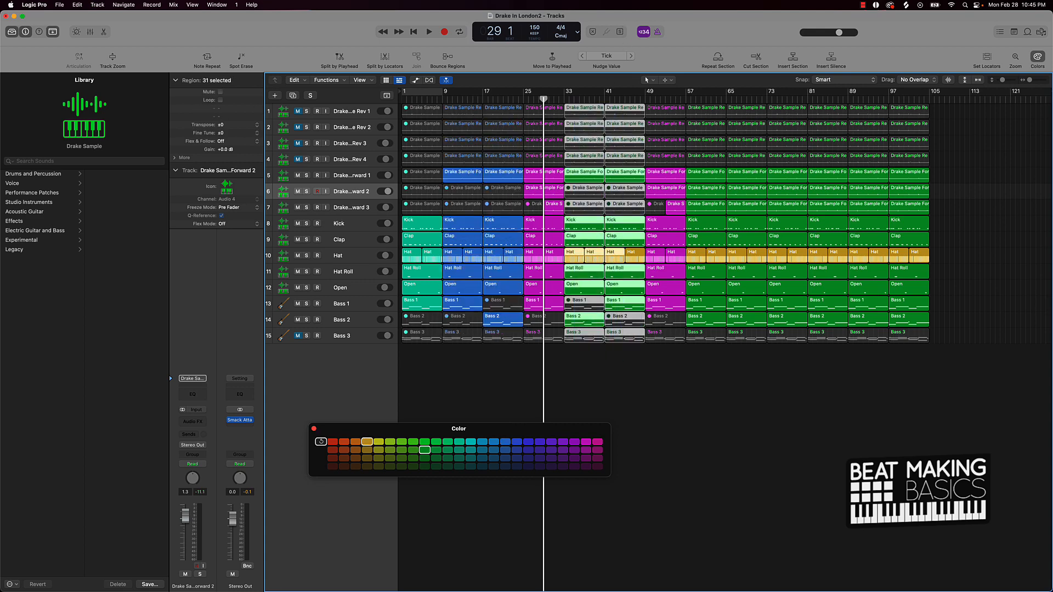
pyautogui.keyDown('shift'); pyautogui.click(638, 256); pyautogui.keyUp('shift')
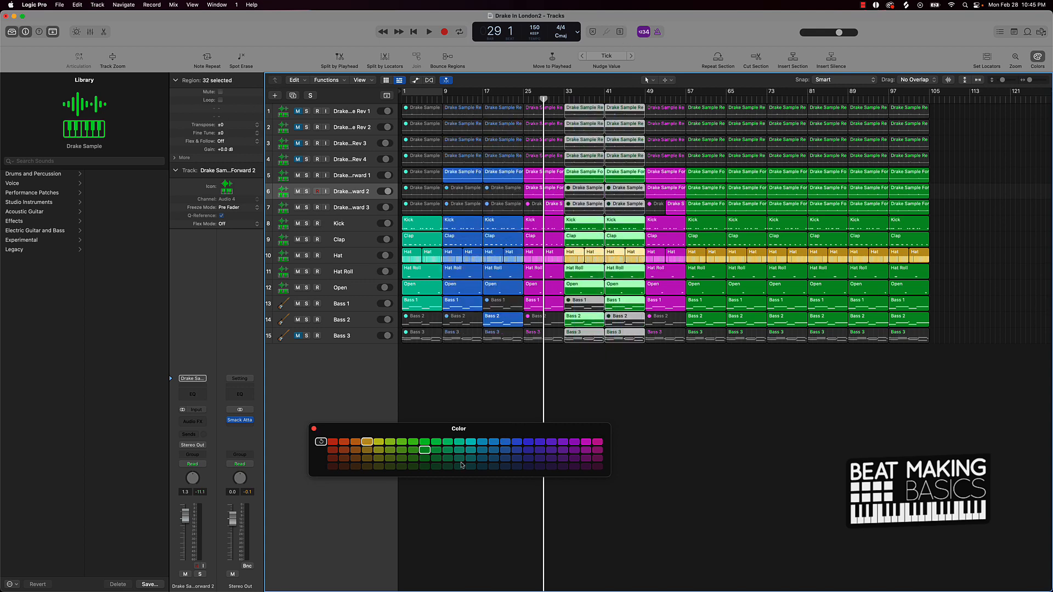
pyautogui.click(483, 442)
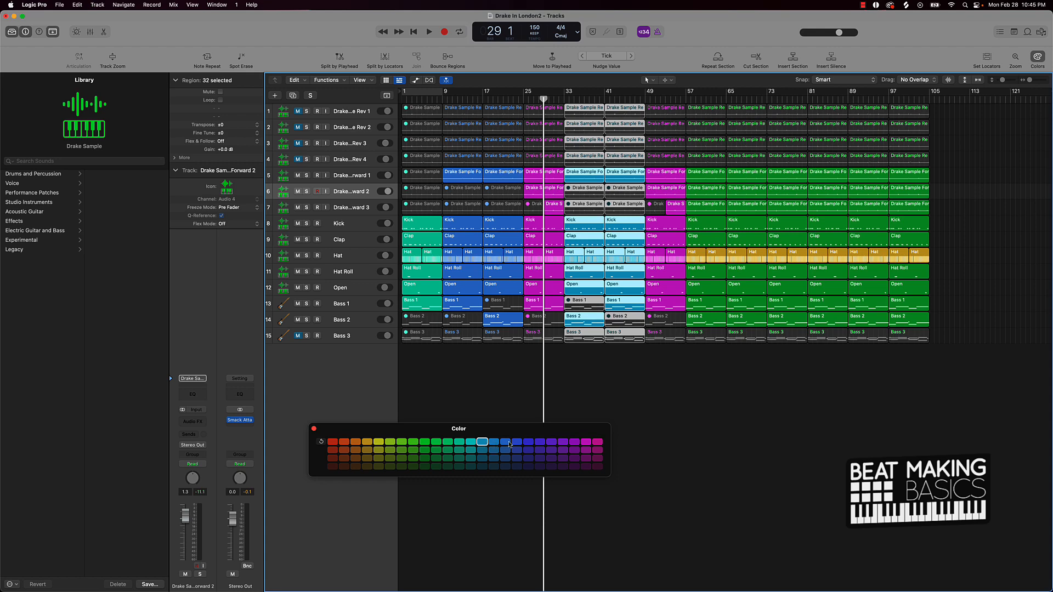
pyautogui.click(509, 442)
pyautogui.click(514, 442)
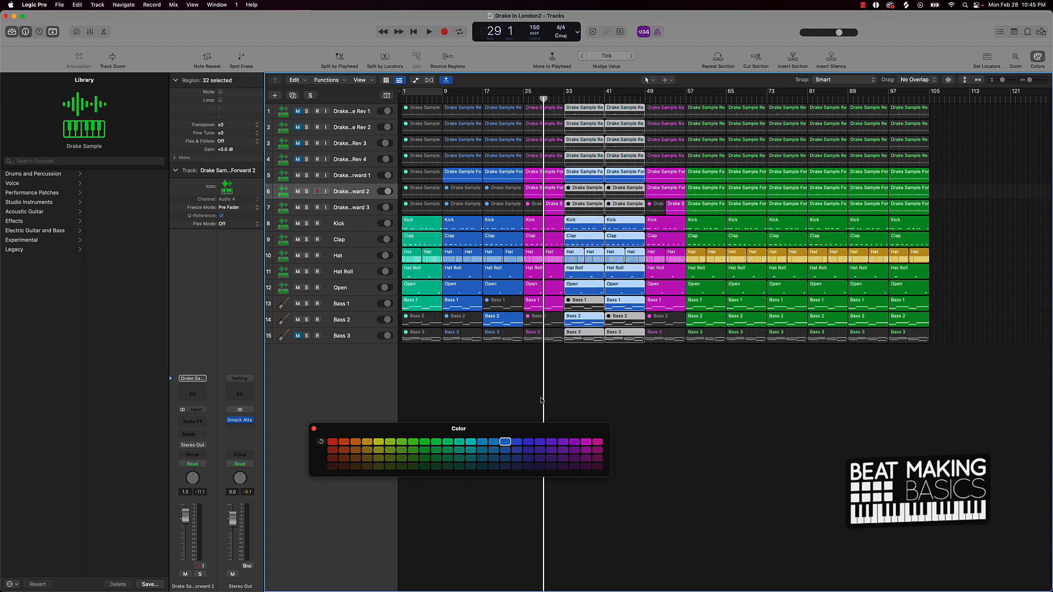
pyautogui.click(604, 405)
# Set the transport display to show elapsed time alongside bars, and move the playhead to bar 97
pyautogui.hscroll(1, 721, 376)
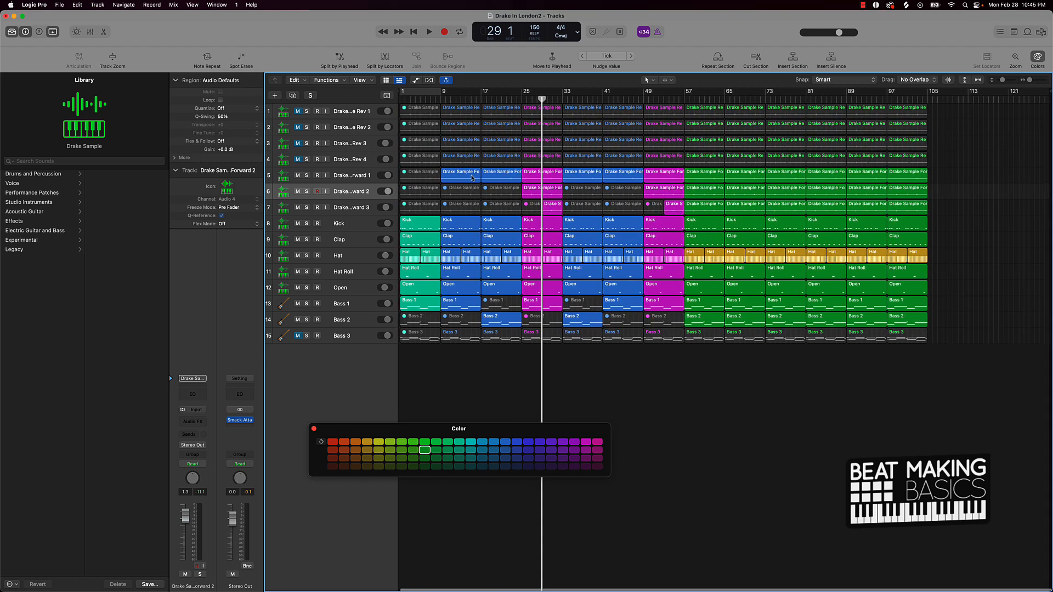
pyautogui.click(687, 99)
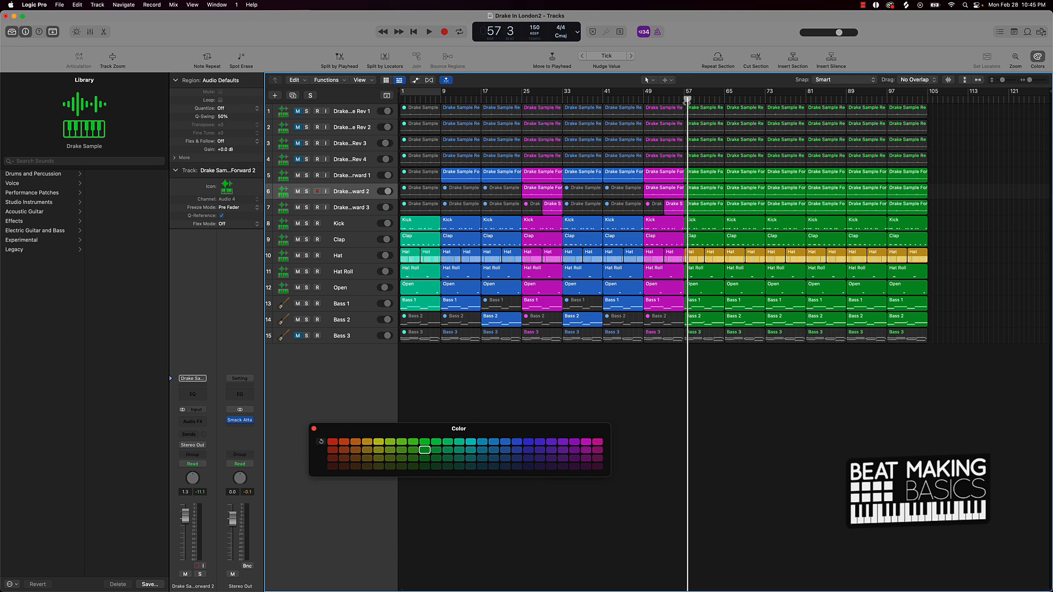
pyautogui.click(579, 30)
pyautogui.click(583, 51)
pyautogui.moveTo(688, 99); pyautogui.dragTo(886, 99)
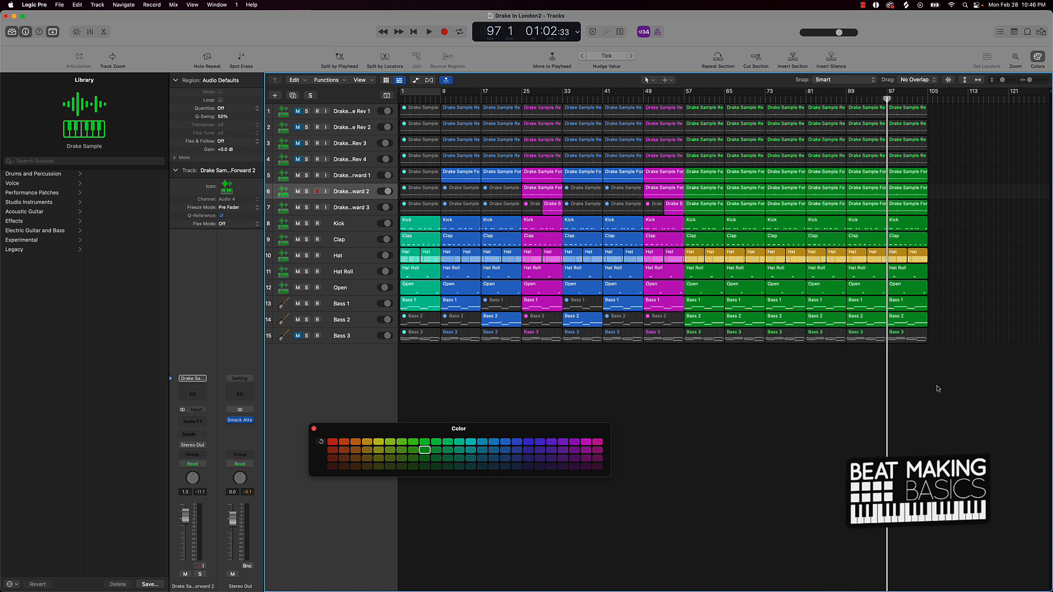
# Delete all regions at bar 97 and pull the project end marker back to just past bar 97
pyautogui.moveTo(903, 353); pyautogui.dragTo(955, 3)
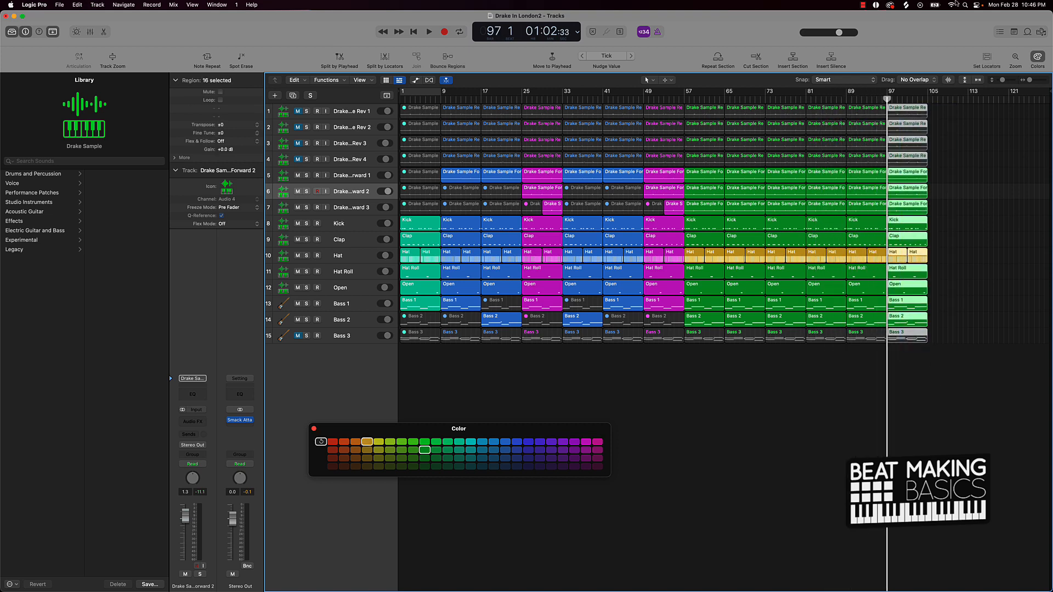
pyautogui.press('Delete')
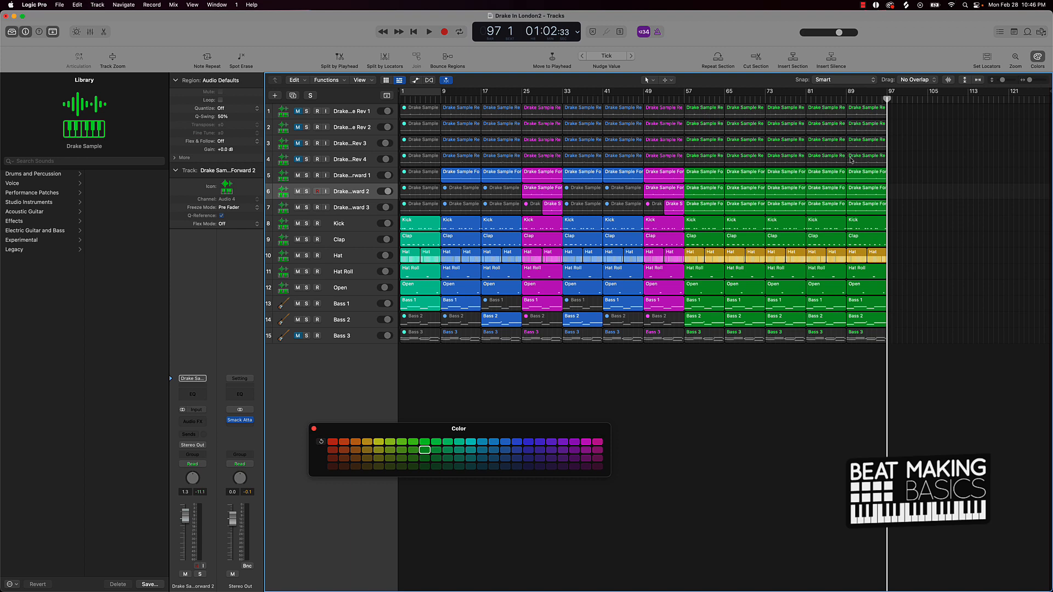
pyautogui.moveTo(1047, 93); pyautogui.dragTo(894, 119)
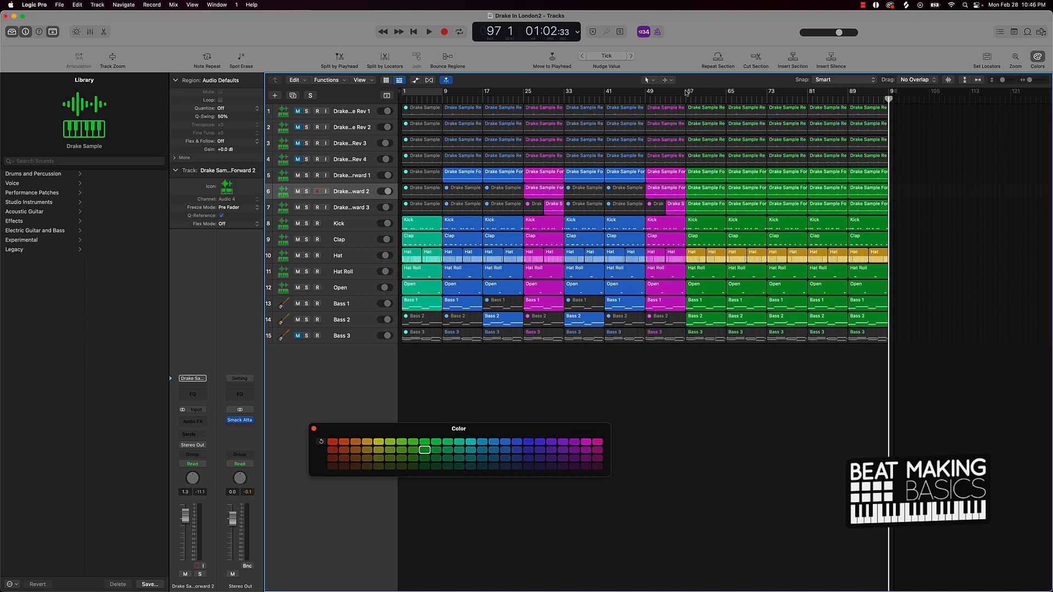
# Set a cycle range from bar 57 to 73 and mute the Bass 1 and Bass 2 regions at bars 57 and 65
pyautogui.moveTo(686, 93); pyautogui.dragTo(770, 101)
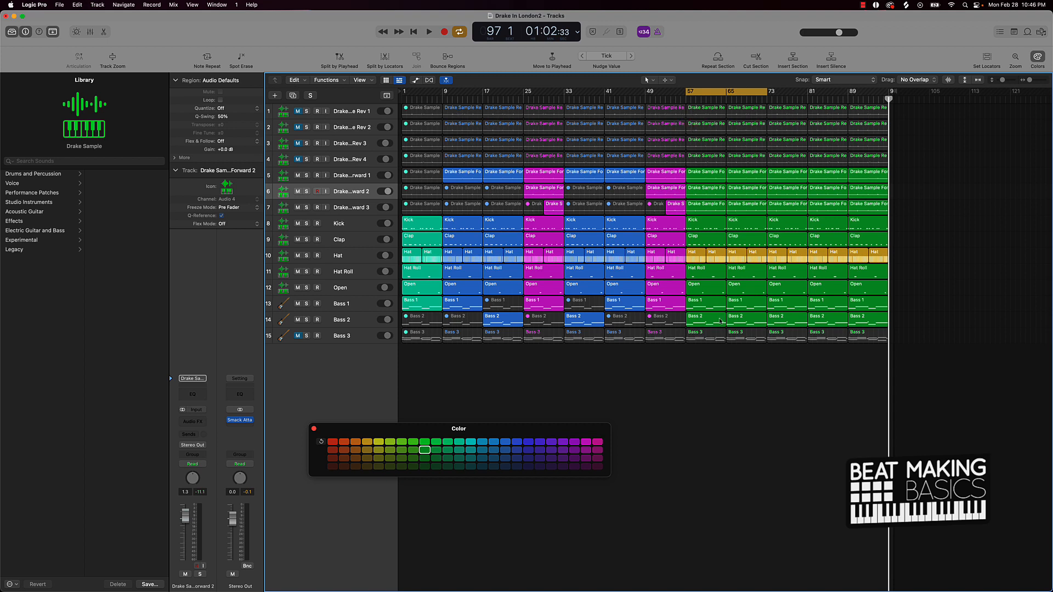
pyautogui.click(704, 323)
pyautogui.keyDown('shift'); pyautogui.click(704, 307); pyautogui.keyUp('shift')
pyautogui.keyDown('shift'); pyautogui.click(743, 307); pyautogui.keyUp('shift')
pyautogui.keyDown('shift'); pyautogui.click(742, 323); pyautogui.keyUp('shift')
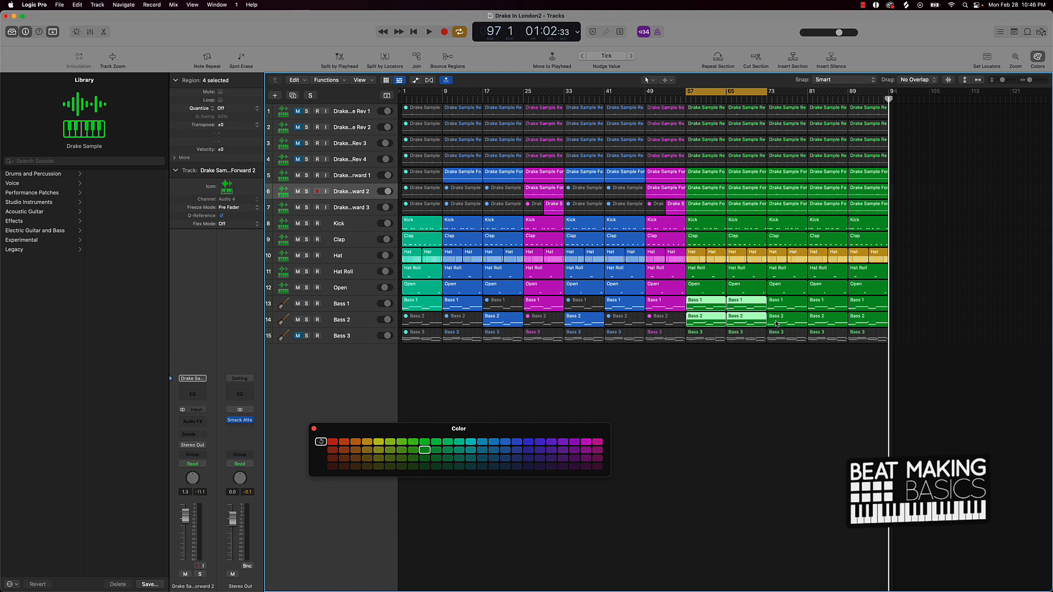
pyautogui.hotkey('ctrl', 'm')
pyautogui.click(712, 361)
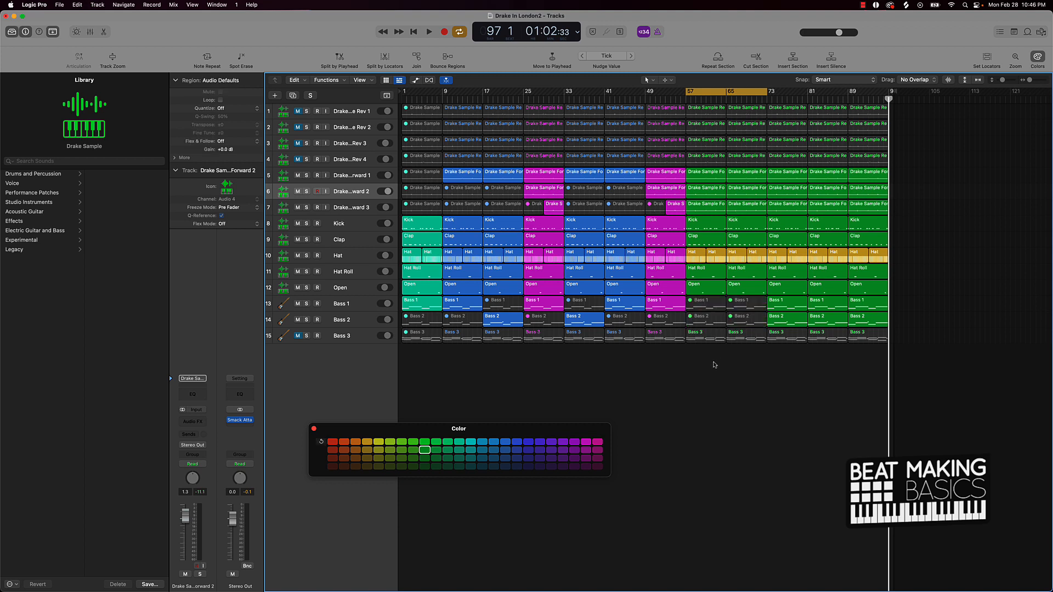
# Mute the three Drake Sample Forward regions and the Kick, Clap, Hat, Hat Roll and Open regions at bar 57
pyautogui.click(702, 286)
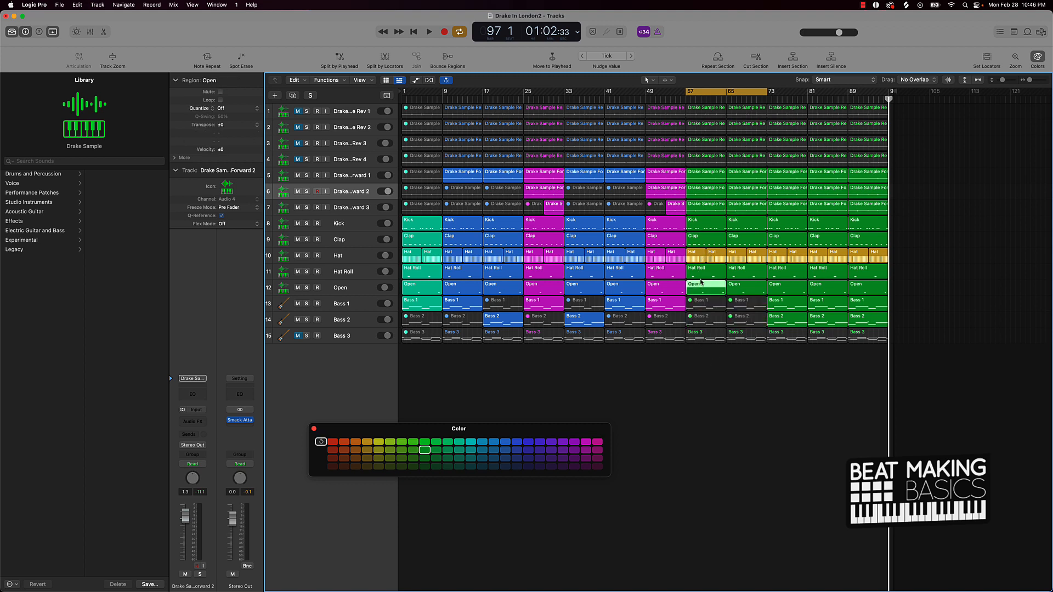
pyautogui.keyDown('shift'); pyautogui.click(700, 272); pyautogui.keyUp('shift')
pyautogui.keyDown('shift'); pyautogui.click(698, 256); pyautogui.keyUp('shift')
pyautogui.keyDown('shift'); pyautogui.click(714, 257); pyautogui.keyUp('shift')
pyautogui.keyDown('shift'); pyautogui.click(703, 240); pyautogui.keyUp('shift')
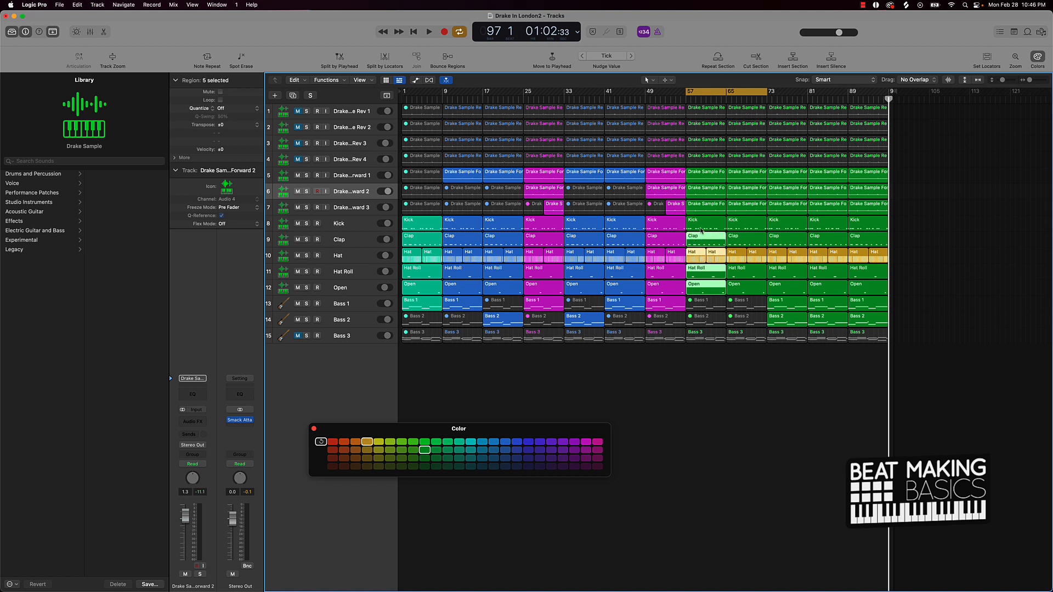
pyautogui.keyDown('shift'); pyautogui.click(697, 224); pyautogui.keyUp('shift')
pyautogui.keyDown('shift'); pyautogui.click(698, 210); pyautogui.keyUp('shift')
pyautogui.keyDown('shift'); pyautogui.click(699, 191); pyautogui.keyUp('shift')
pyautogui.keyDown('shift'); pyautogui.click(702, 177); pyautogui.keyUp('shift')
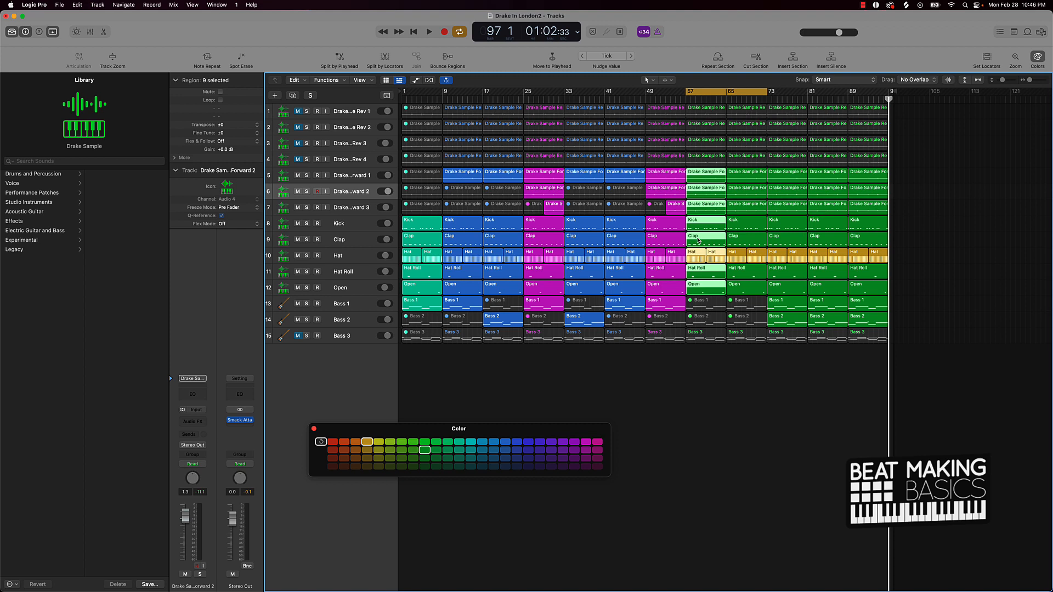
pyautogui.hotkey('ctrl', 'm')
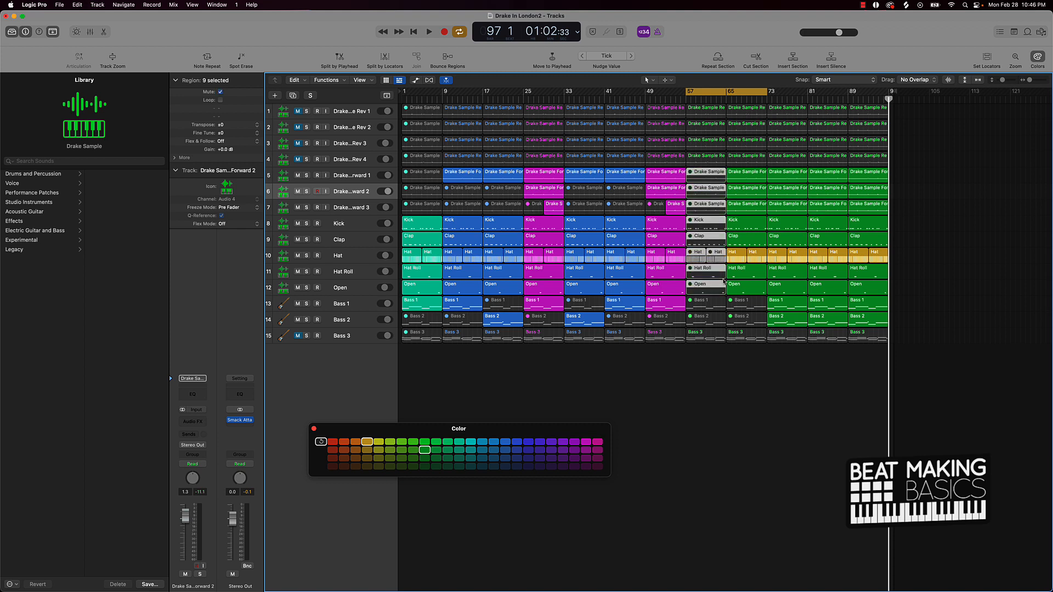
pyautogui.click(731, 415)
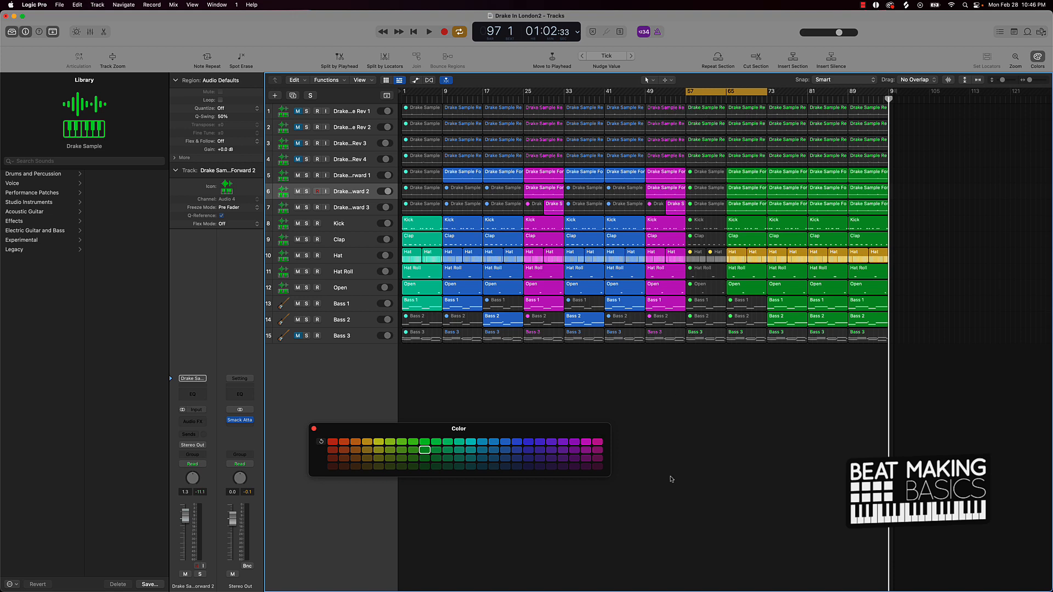
# Unmute the Drake Sample Rev 1 track and delete its region at bar 49
pyautogui.click(299, 112)
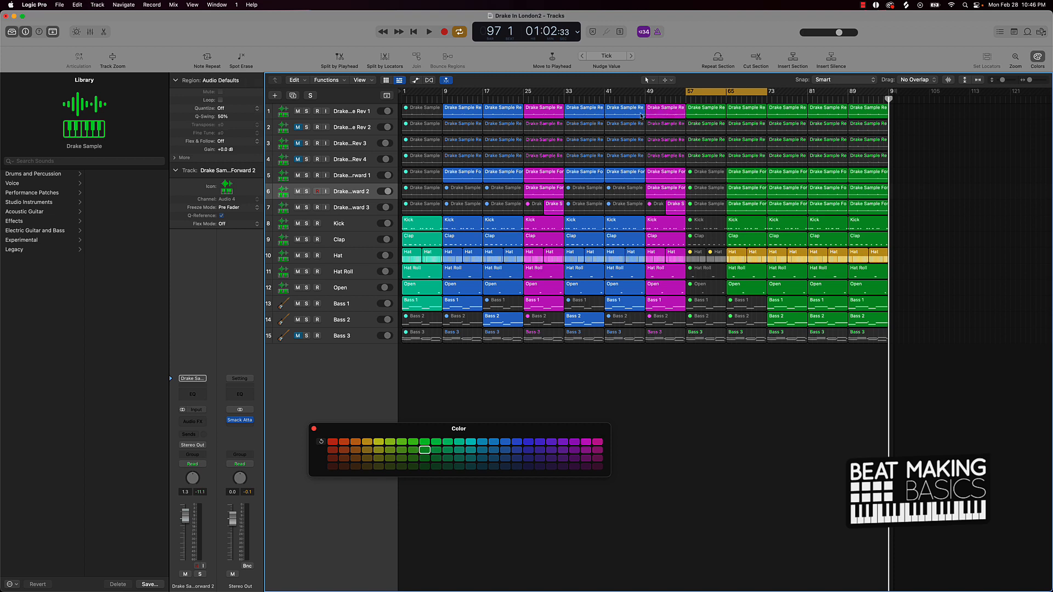
pyautogui.click(672, 115)
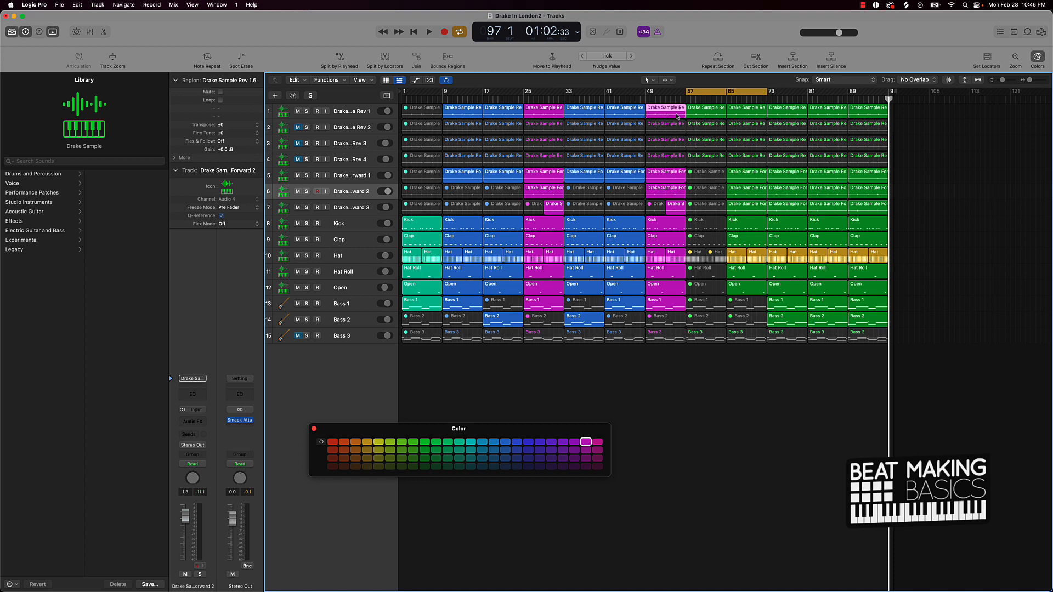
pyautogui.press('Delete')
# Mute the Drake Sample Rev 1 to 4 regions between bars 9 and 57, and copy the Rev 1 region at bar 25 to bar 49
pyautogui.moveTo(671, 109); pyautogui.dragTo(454, 163)
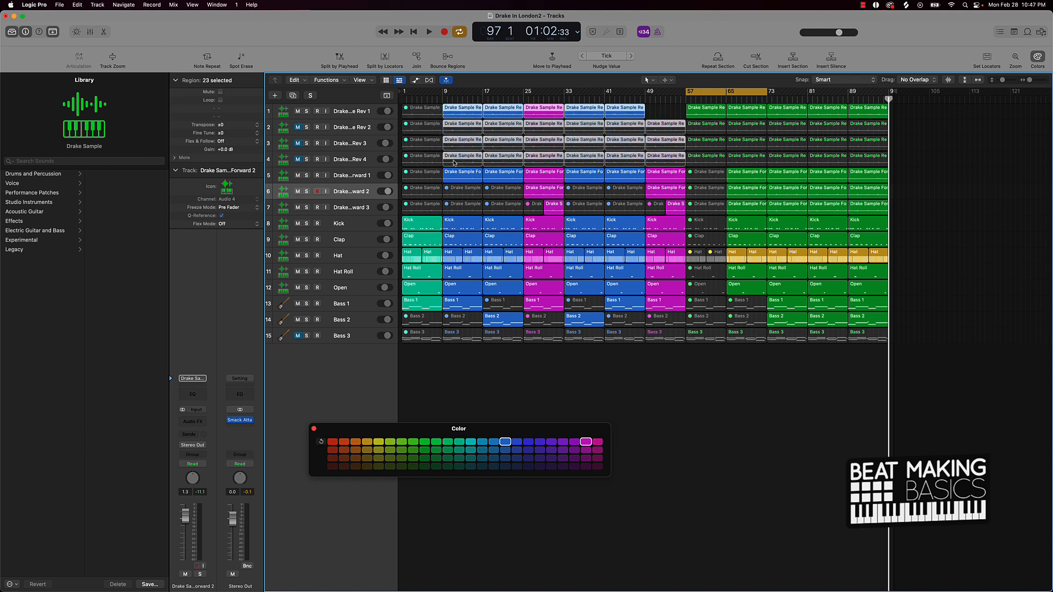
pyautogui.hotkey('ctrl', 'm')
pyautogui.click(724, 428)
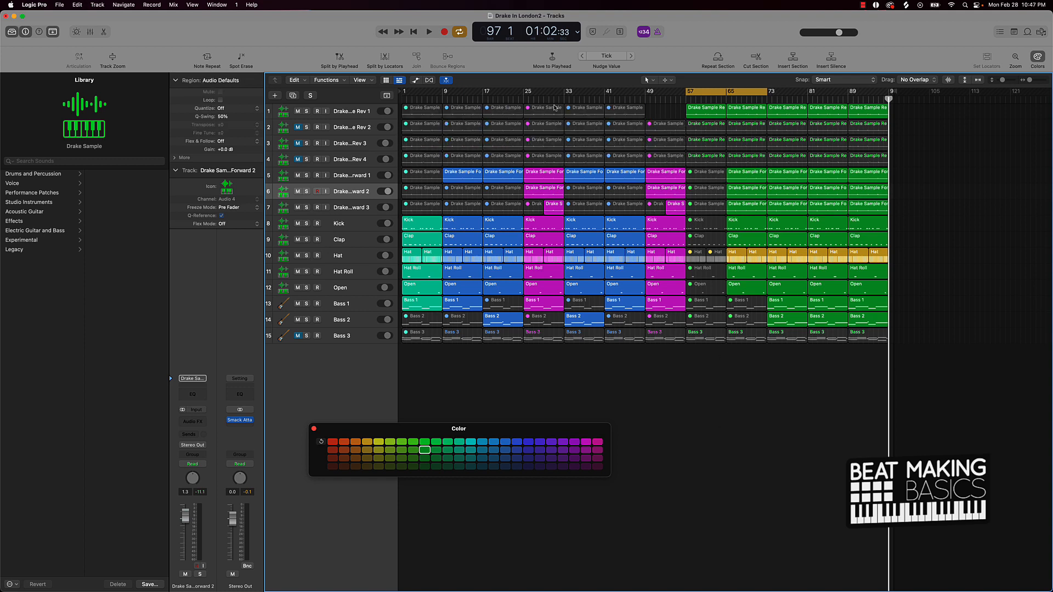
pyautogui.moveTo(541, 107); pyautogui.dragTo(662, 108)
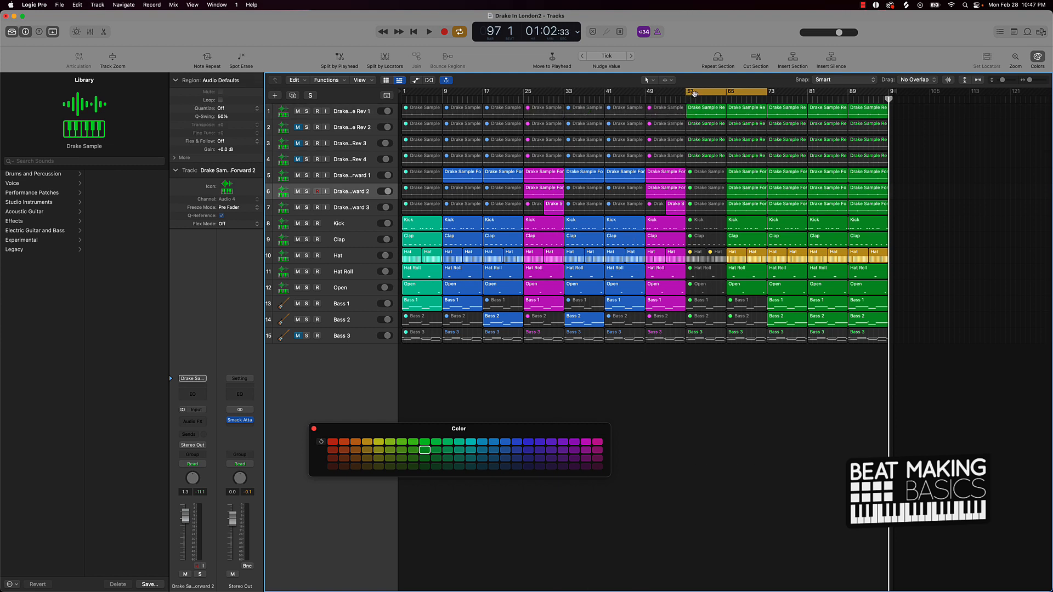
# With cycling turned off, mute the Bass 3 regions between bars 1 and 57 and unmute the Bass 3 track
pyautogui.click(692, 96)
pyautogui.click(659, 99)
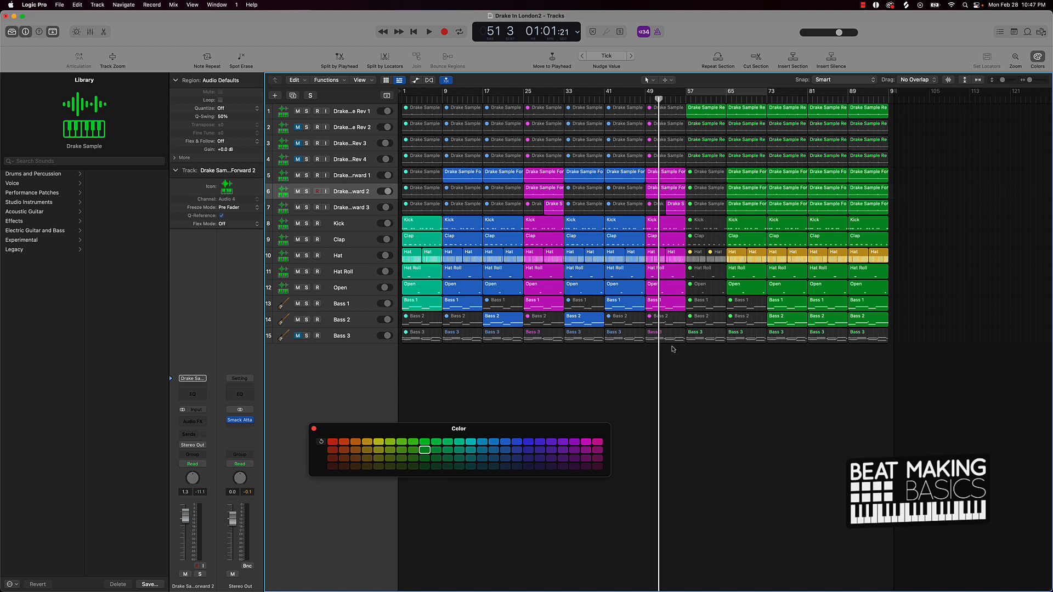
pyautogui.moveTo(672, 349); pyautogui.dragTo(406, 344)
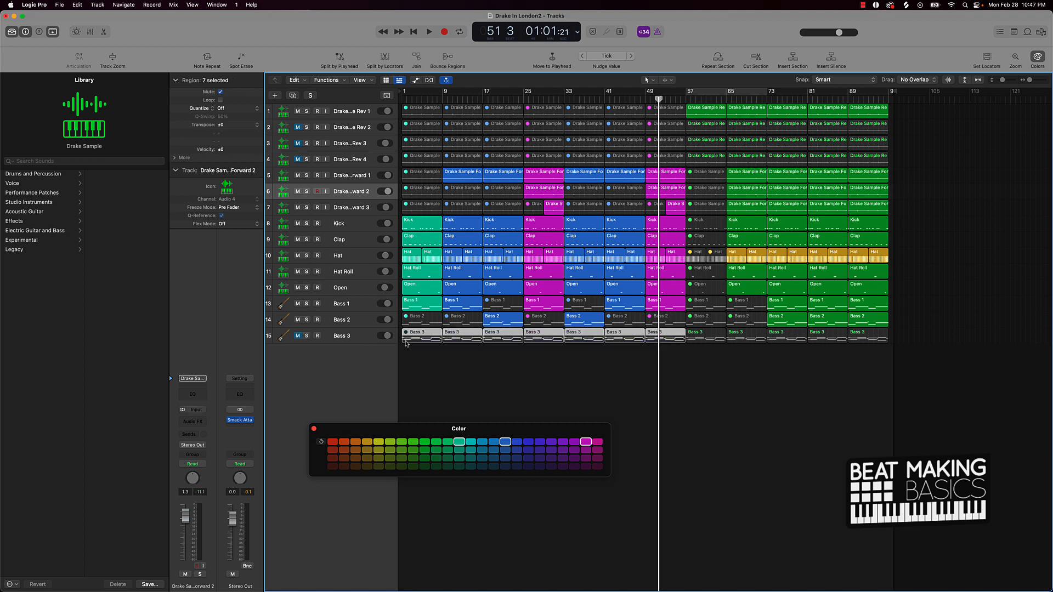
pyautogui.hotkey('ctrl', 'm')
pyautogui.hotkey('ctrl', 'm')
pyautogui.click(299, 336)
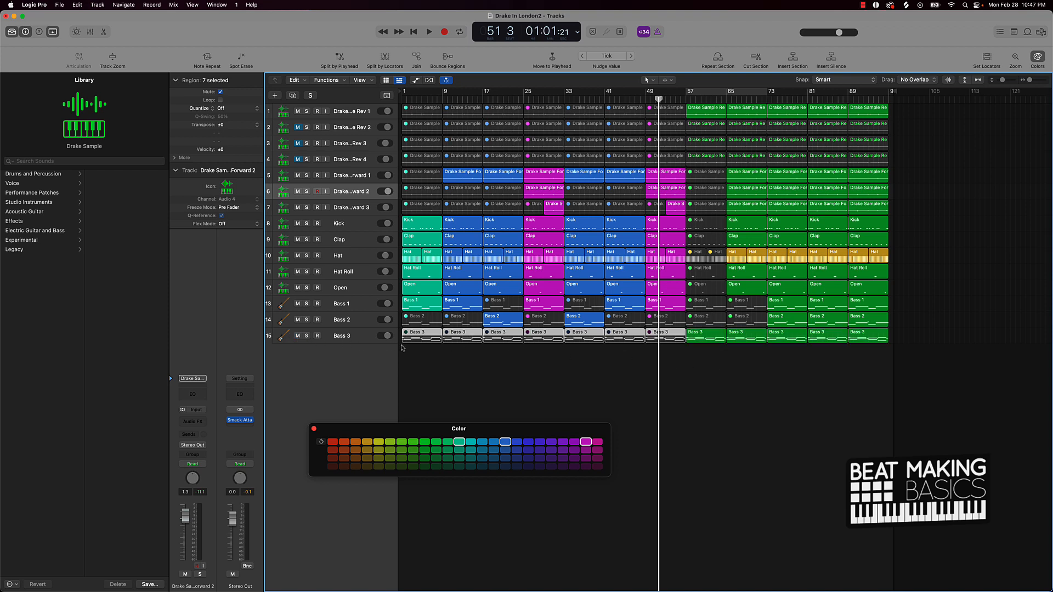
# Play back the breakdown at bar 57 to check the Bass 3 part with the reversed sample
pyautogui.click(724, 375)
pyautogui.press('space')
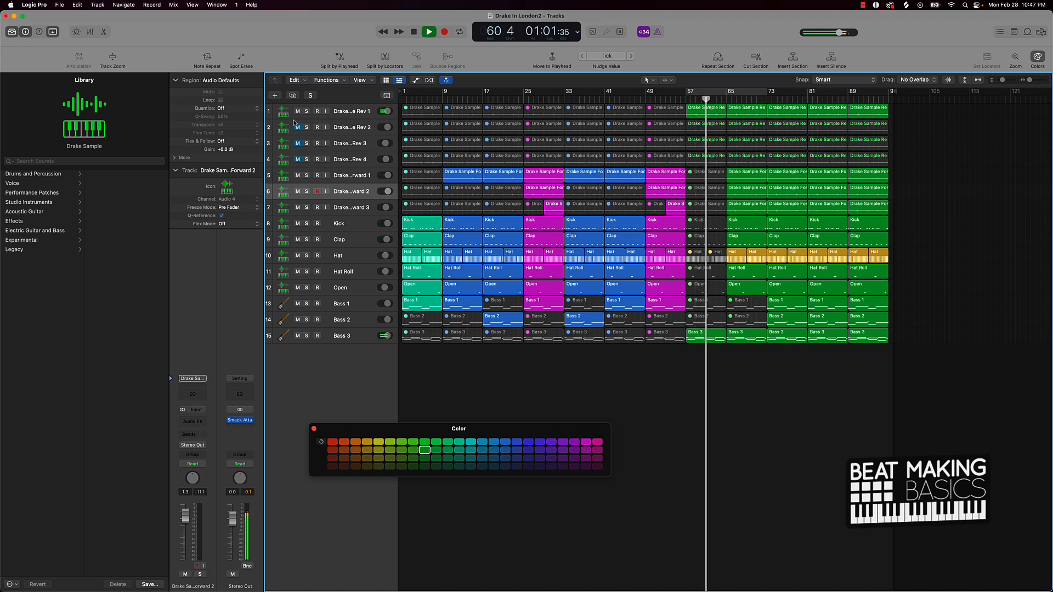
pyautogui.press('space')
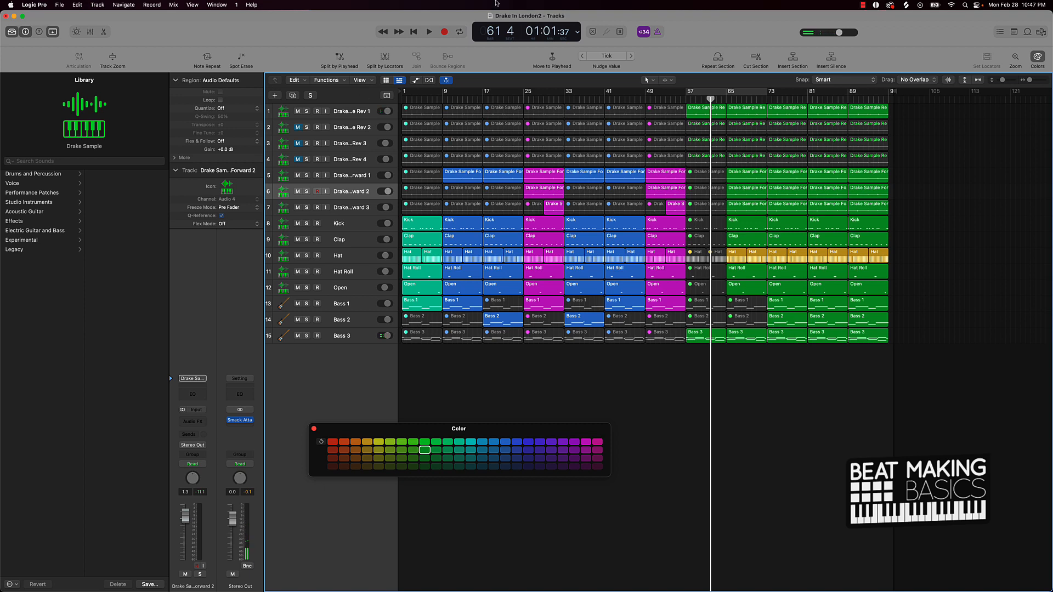
# Mute the Drake Sample Rev 1 track, unmute the Rev 3 track, and audition the start of the breakdown at bar 57
pyautogui.click(296, 111)
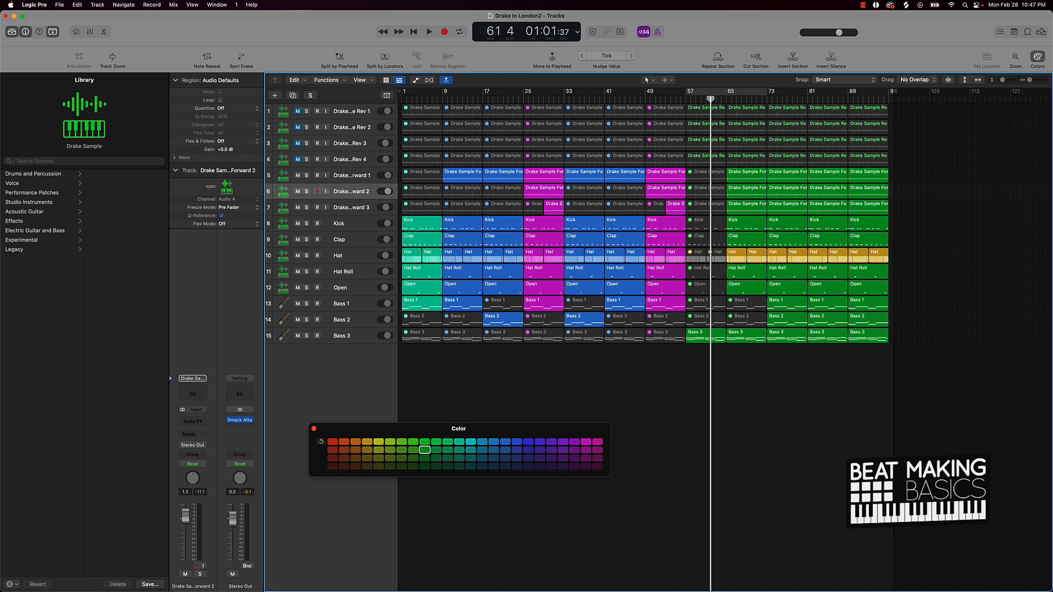
pyautogui.click(298, 143)
pyautogui.press(',')
pyautogui.press(',')
pyautogui.press(',')
pyautogui.press(',')
pyautogui.press(',')
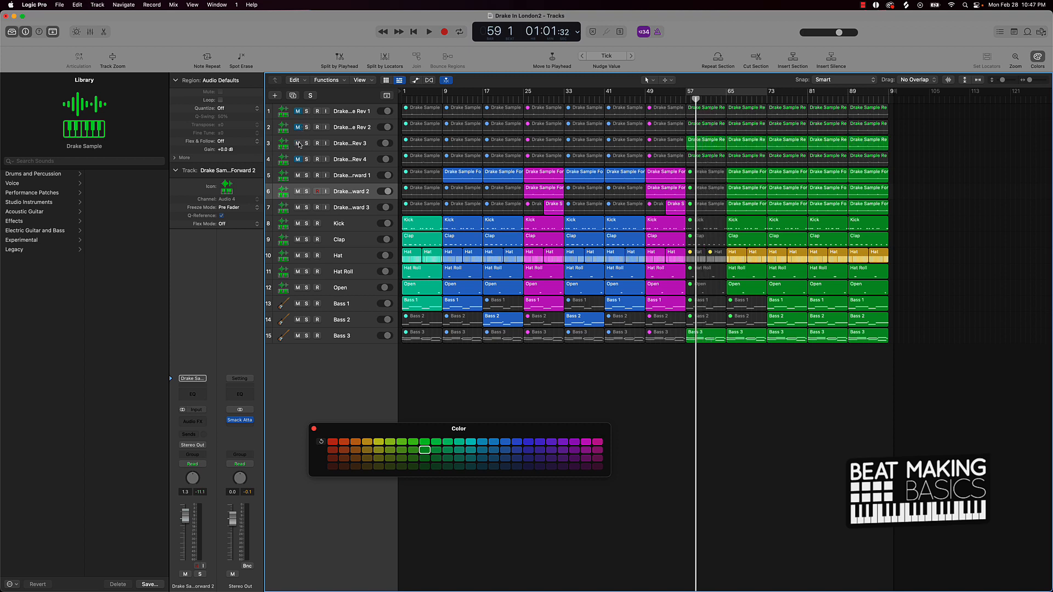
pyautogui.press('space')
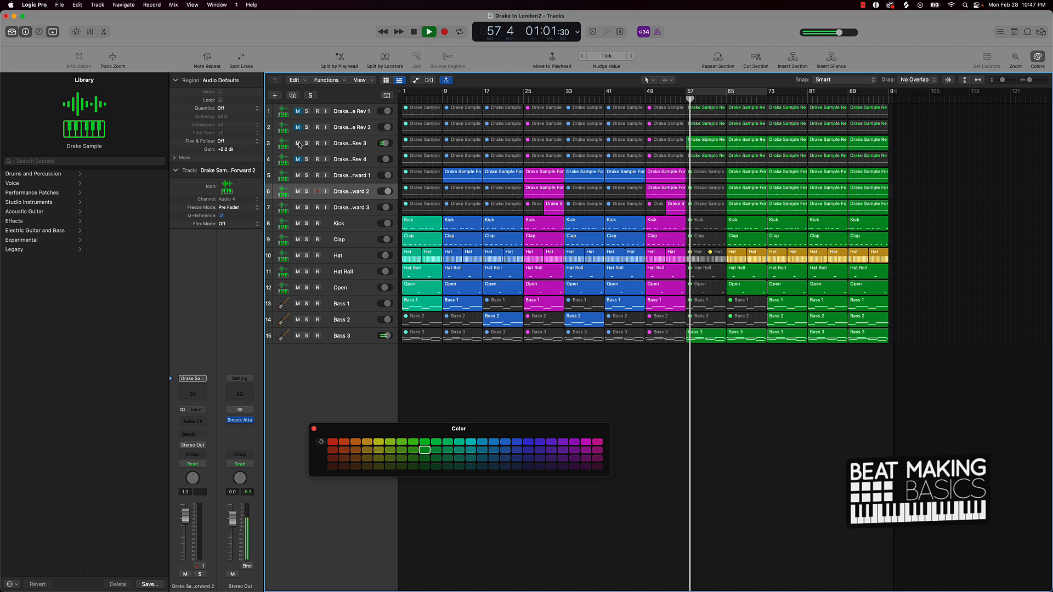
pyautogui.press('space')
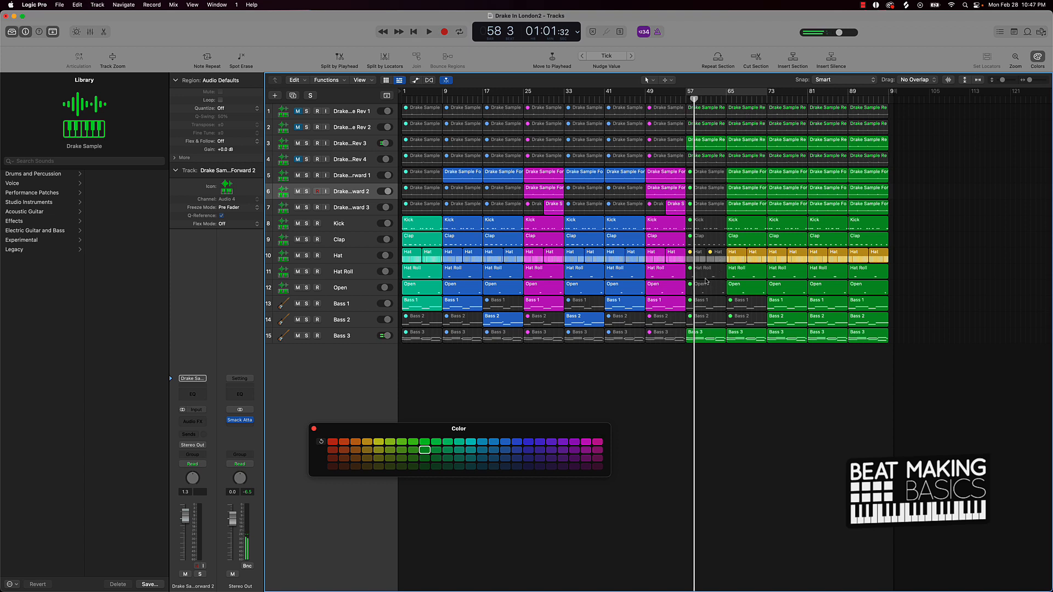
# Unmute the Clap, Hat, Hat Roll and Open regions at bar 57, including both Hat regions
pyautogui.click(701, 243)
pyautogui.keyDown('shift'); pyautogui.click(710, 253); pyautogui.keyUp('shift')
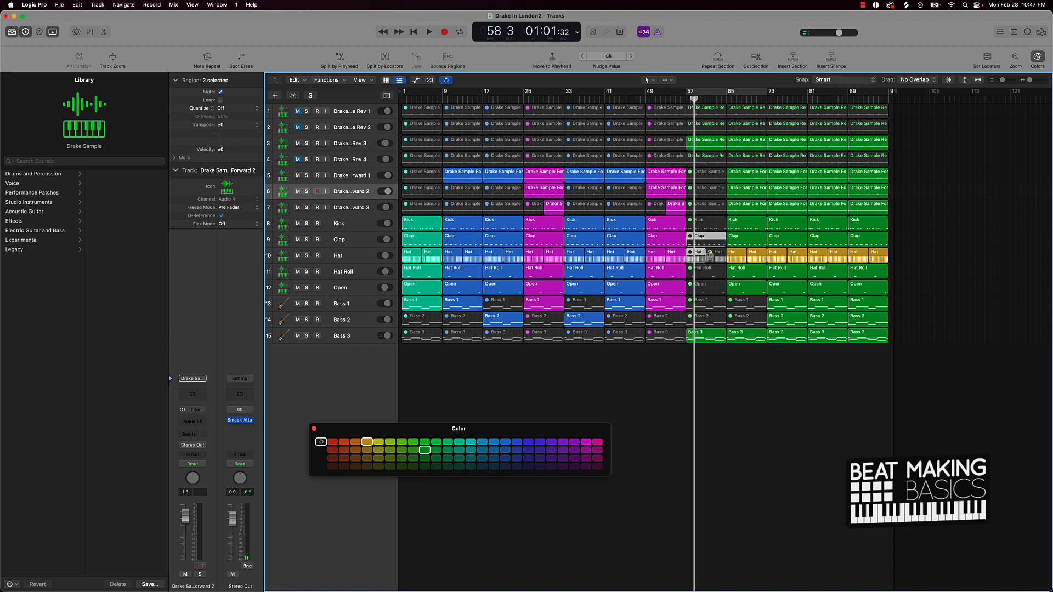
pyautogui.keyDown('shift'); pyautogui.click(710, 255); pyautogui.keyUp('shift')
pyautogui.hotkey('ctrl', 'm')
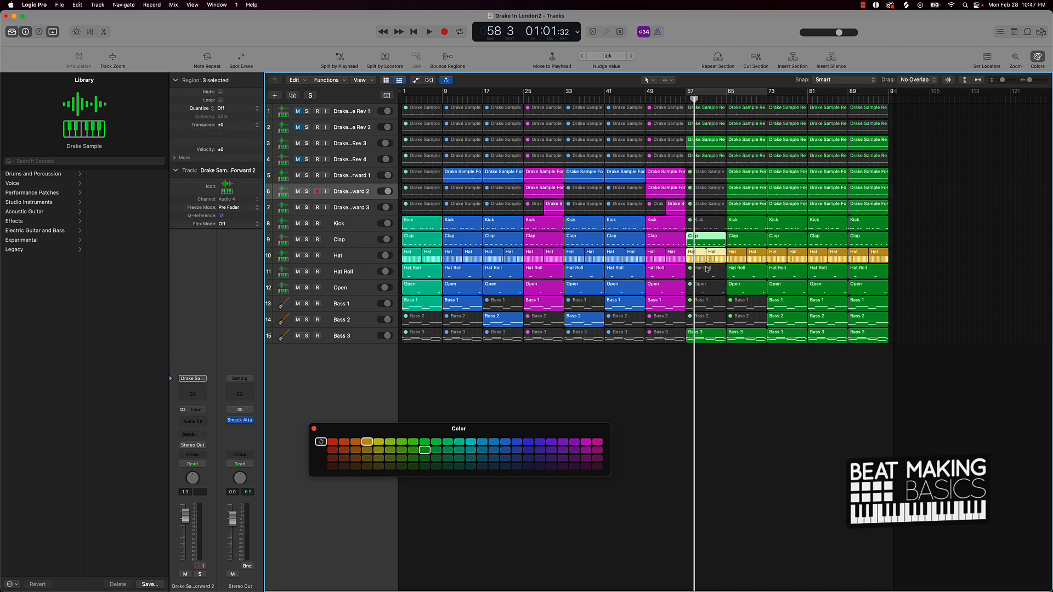
pyautogui.click(704, 270)
pyautogui.keyDown('shift'); pyautogui.click(701, 287); pyautogui.keyUp('shift')
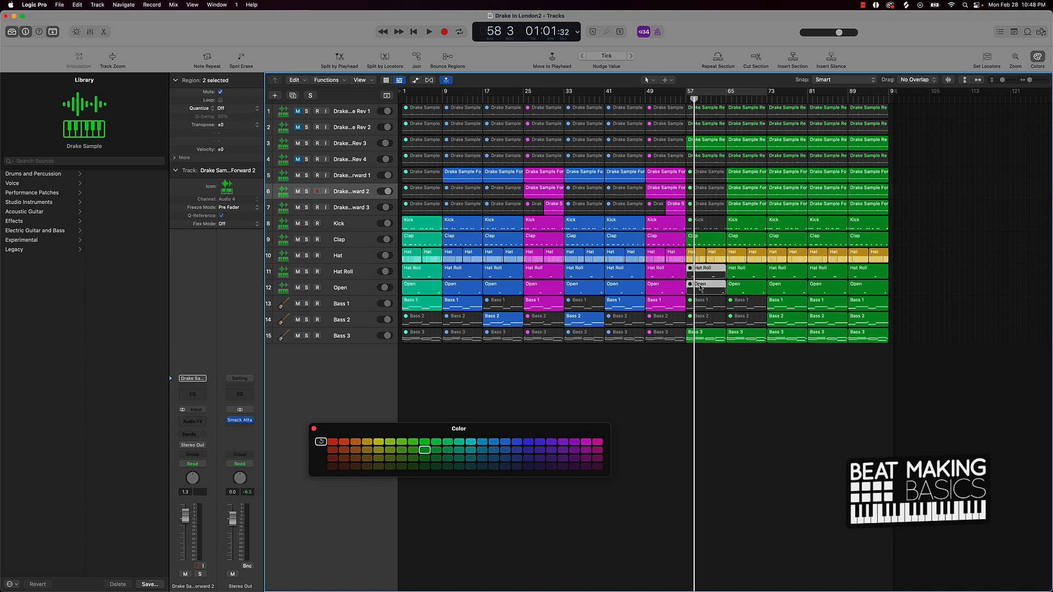
pyautogui.hotkey('ctrl', 'm')
# Play the transition into the breakdown from bar 54 and unmute the Drake Sample Rev 4 track
pyautogui.press(',')
pyautogui.press(',')
pyautogui.press(',')
pyautogui.press(',')
pyautogui.press(',')
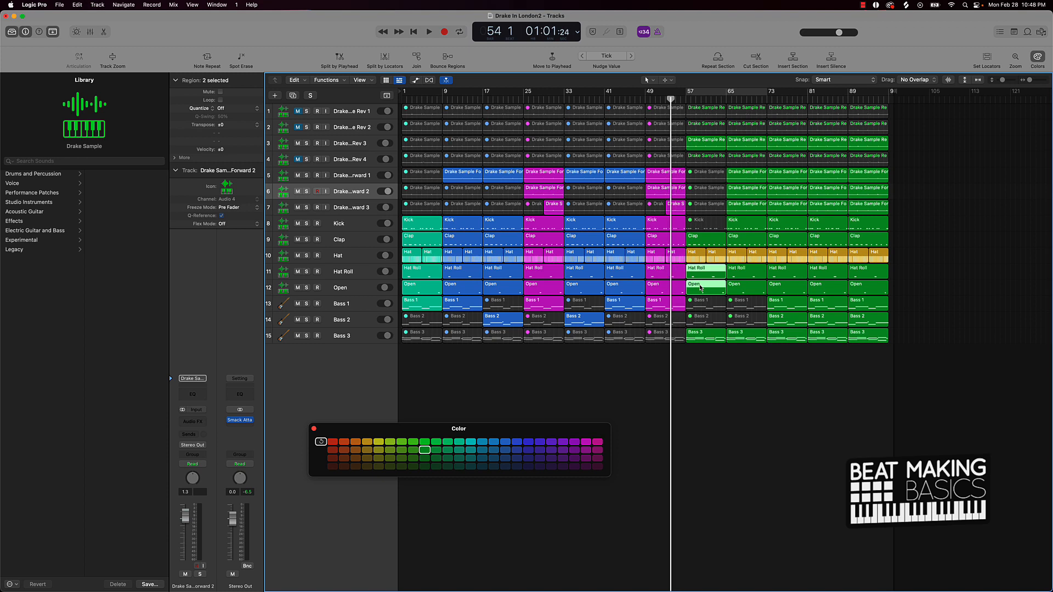
pyautogui.press('space')
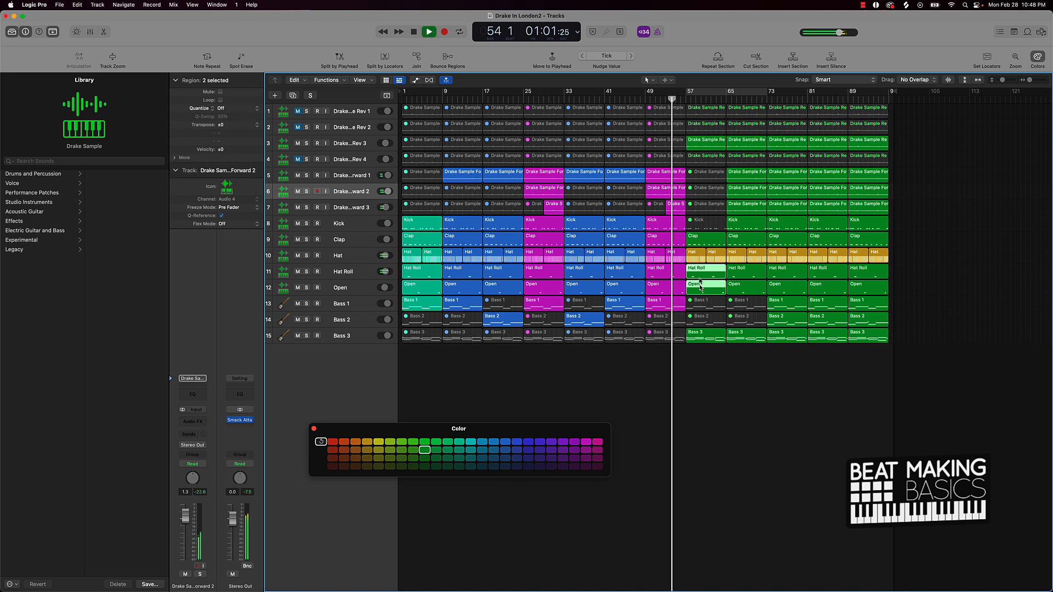
pyautogui.click(298, 159)
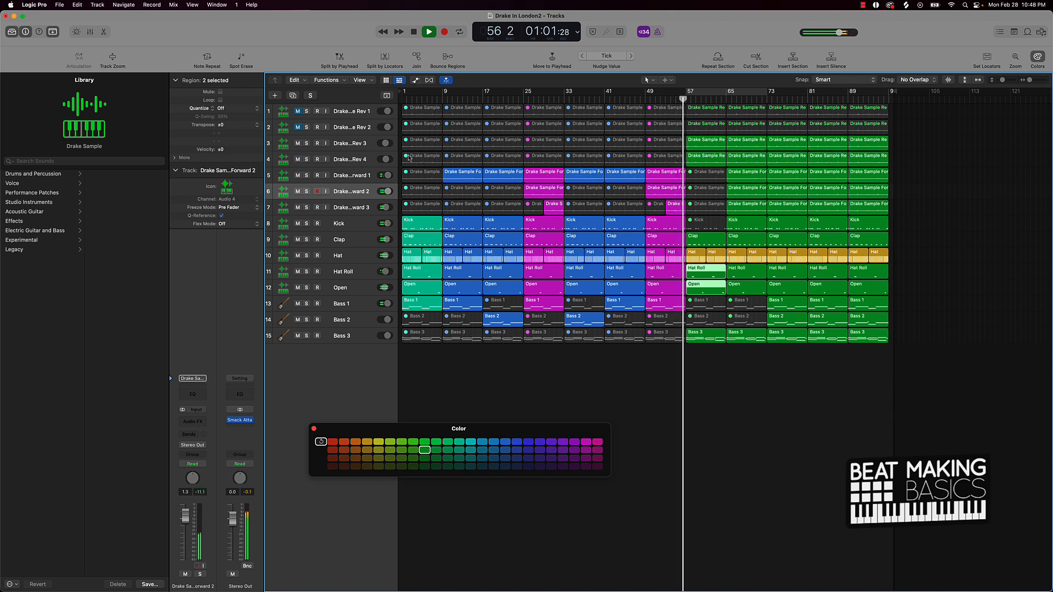
pyautogui.click(298, 143)
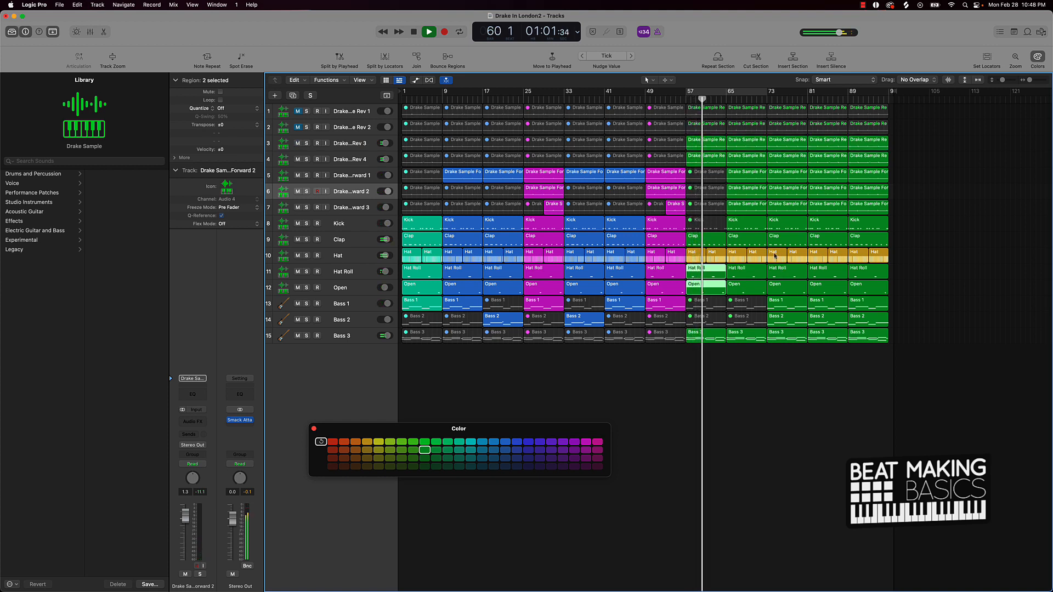
# Mute the three Drake Sample Forward regions at bar 65 and unmute the Drake Sample Rev 2 track
pyautogui.click(735, 174)
pyautogui.keyDown('shift'); pyautogui.click(740, 190); pyautogui.keyUp('shift')
pyautogui.keyDown('shift'); pyautogui.click(742, 207); pyautogui.keyUp('shift')
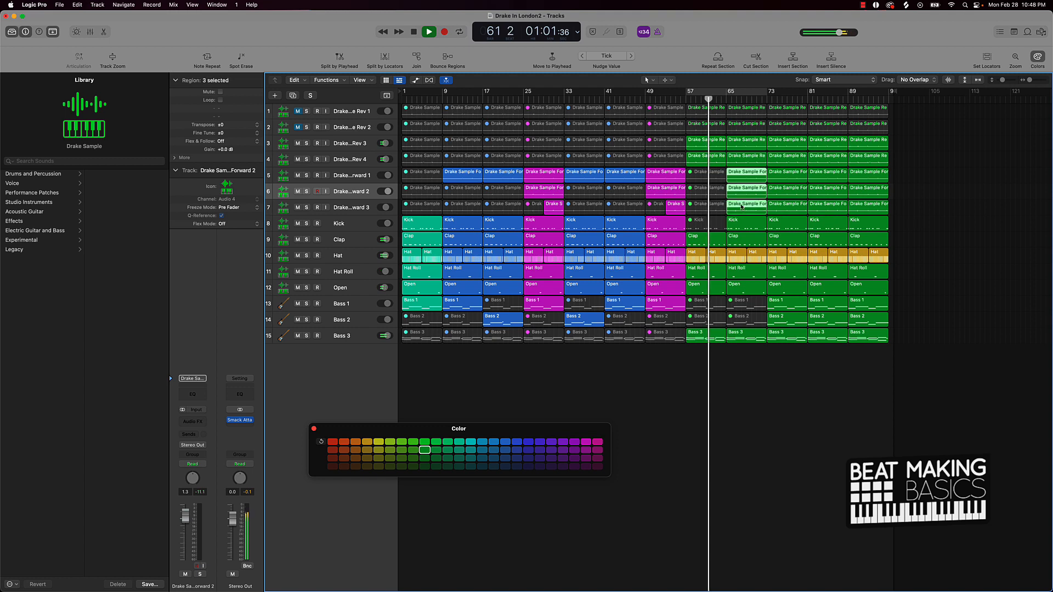
pyautogui.hotkey('ctrl', 'm')
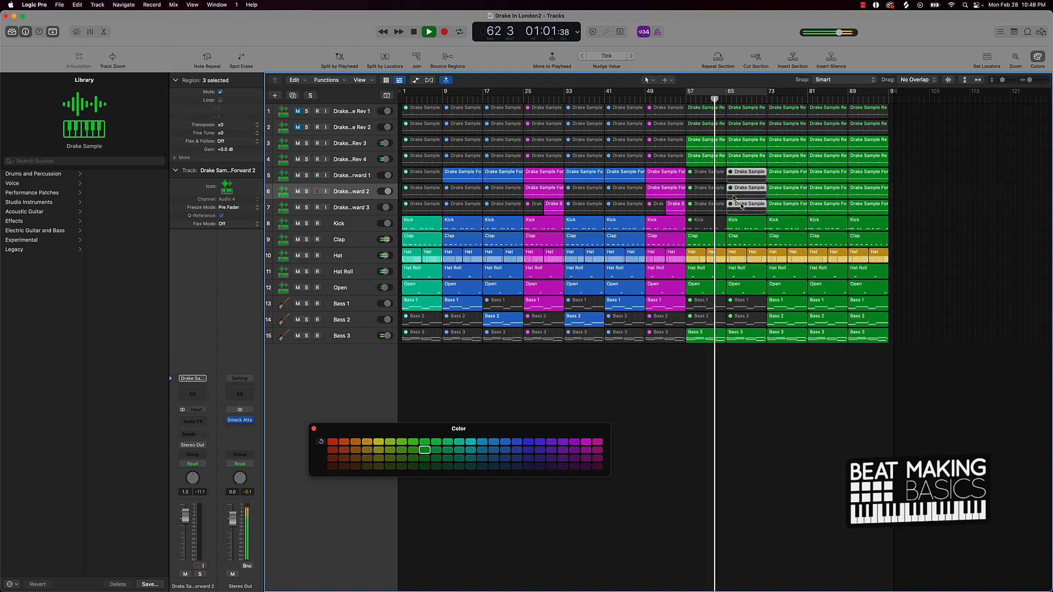
pyautogui.click(297, 128)
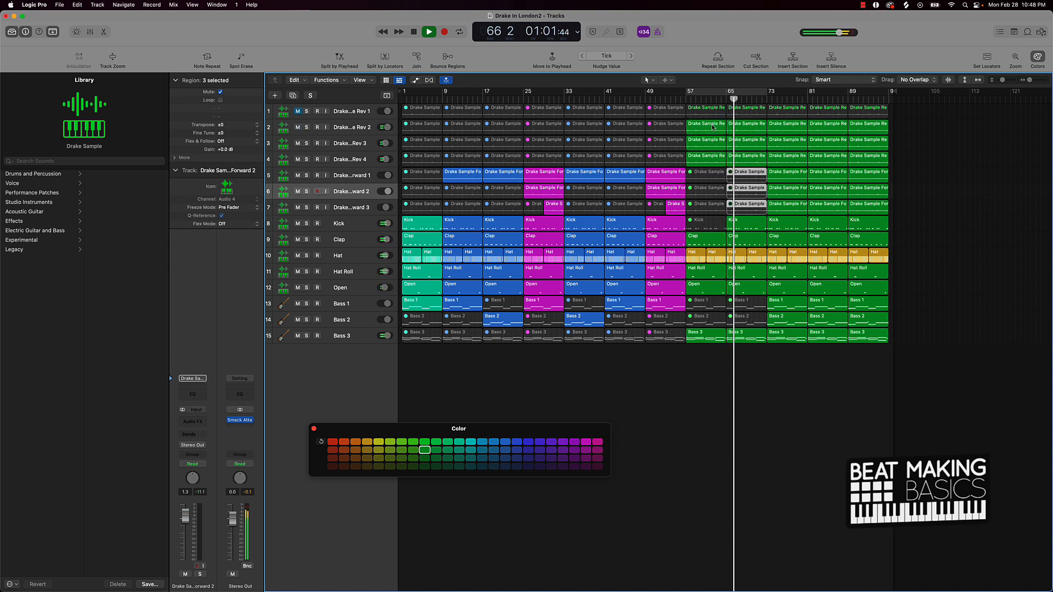
pyautogui.press('space')
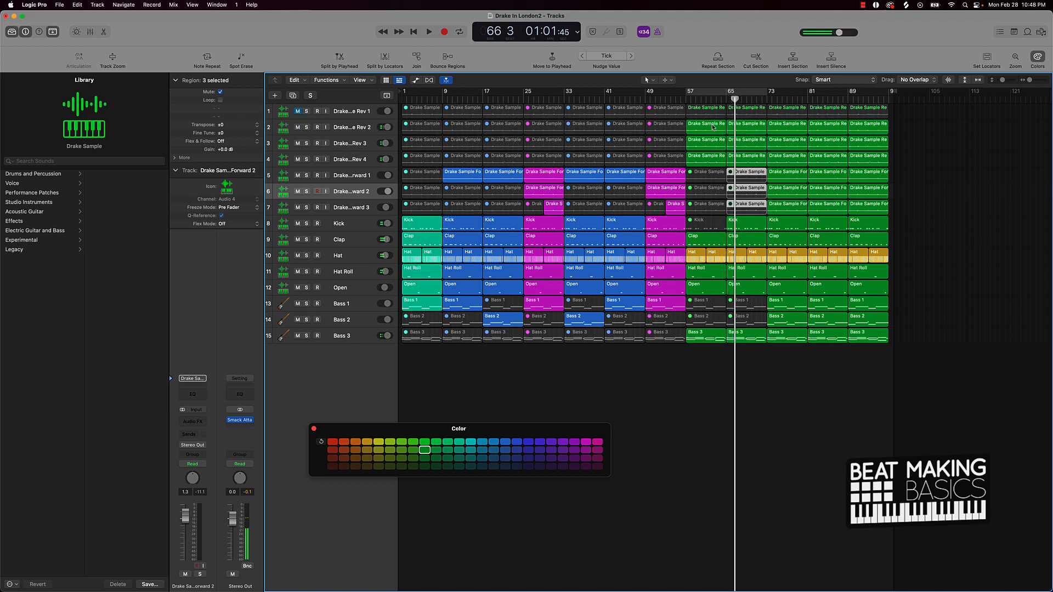
# Play a cycle range from bar 49 to 73 and mute the Drake Sample Rev 2 track
pyautogui.click(695, 92)
pyautogui.moveTo(687, 92); pyautogui.dragTo(646, 92)
pyautogui.press('space')
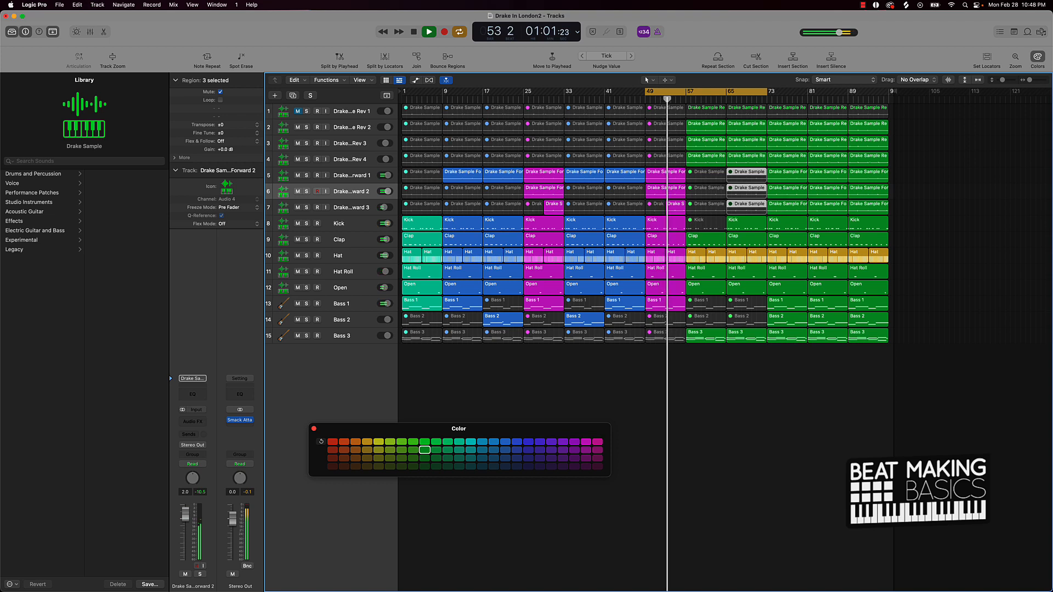
pyautogui.click(770, 398)
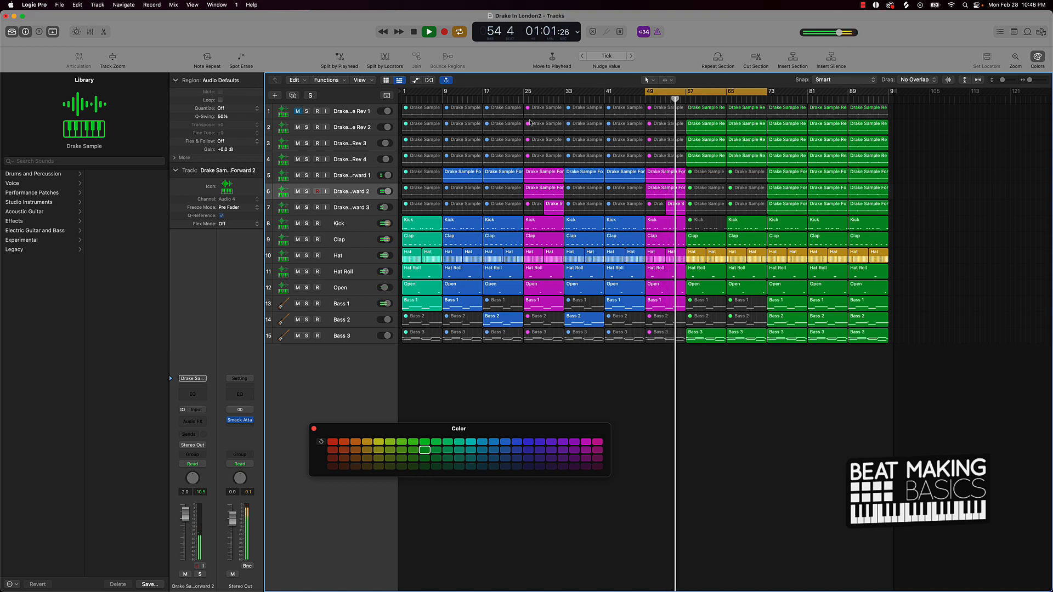
pyautogui.click(298, 127)
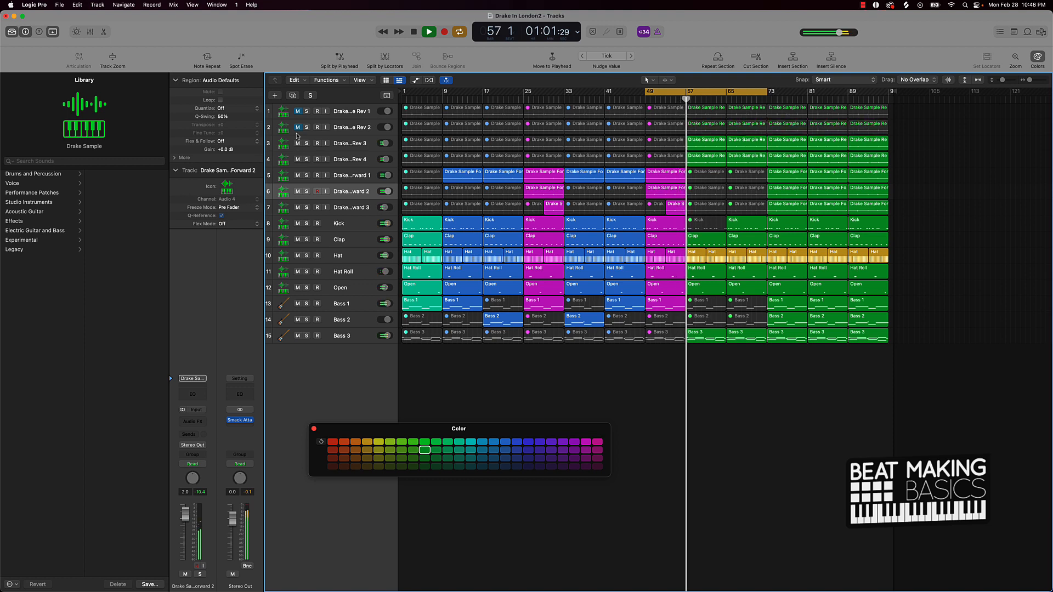
pyautogui.click(298, 144)
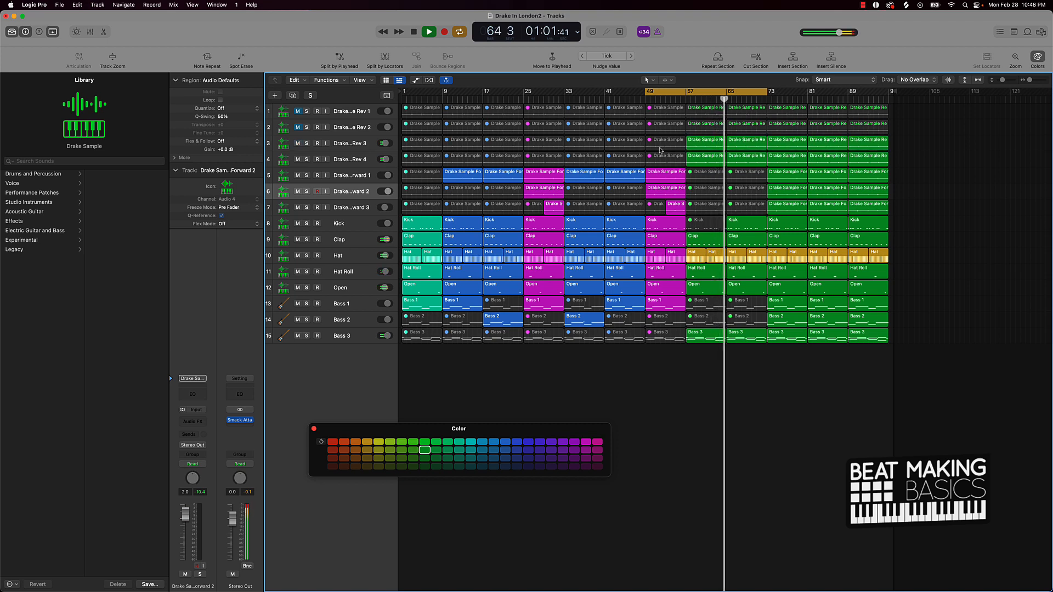
# Mute the Drake Sample Rev 3 region at bar 57, unmute the Rev 1 track, and replay the cycle range
pyautogui.click(696, 142)
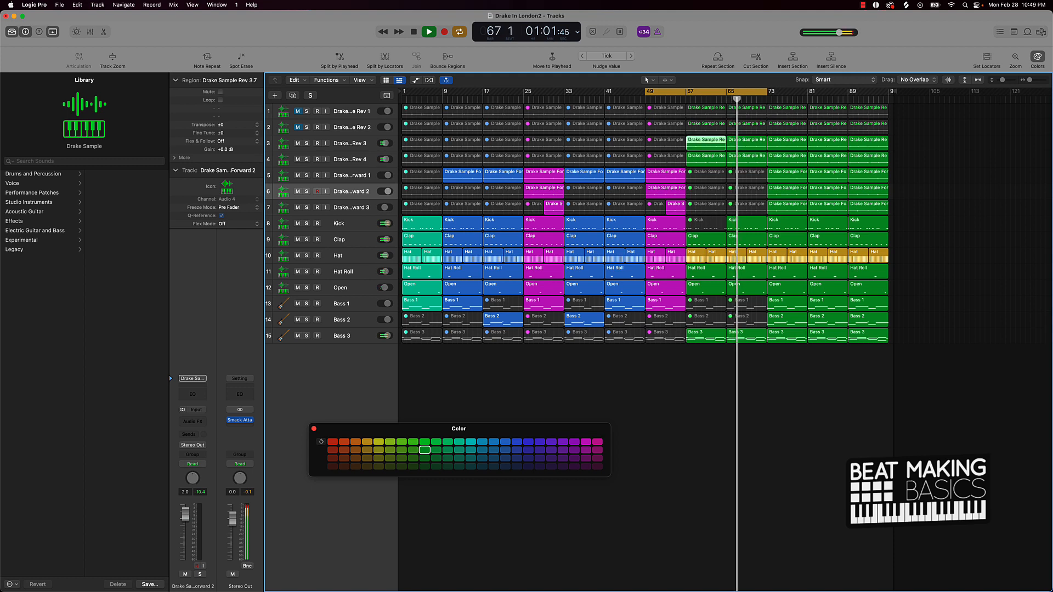
pyautogui.hotkey('ctrl', 'm')
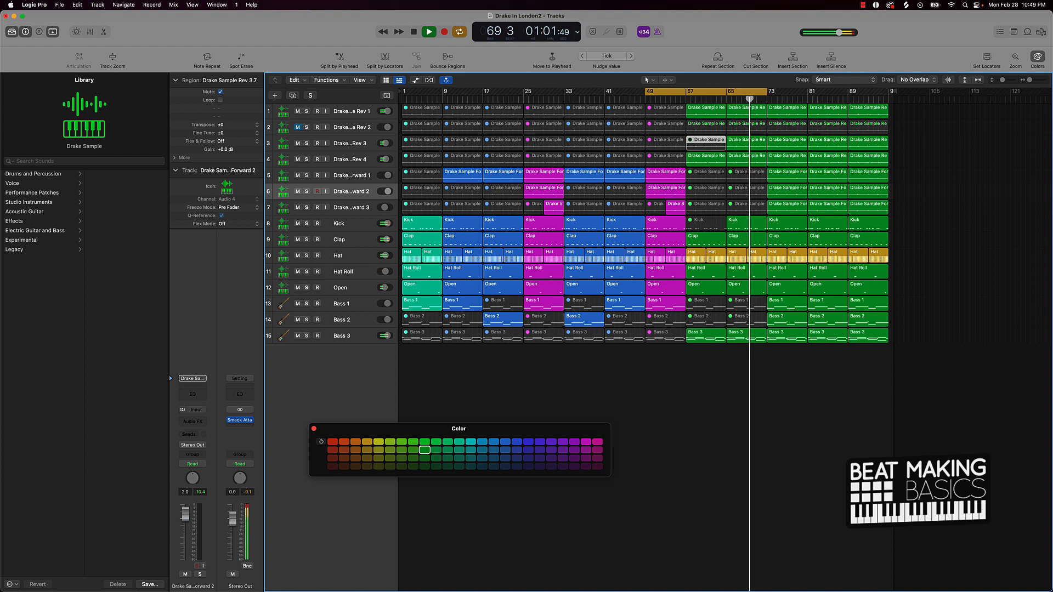
pyautogui.click(718, 110)
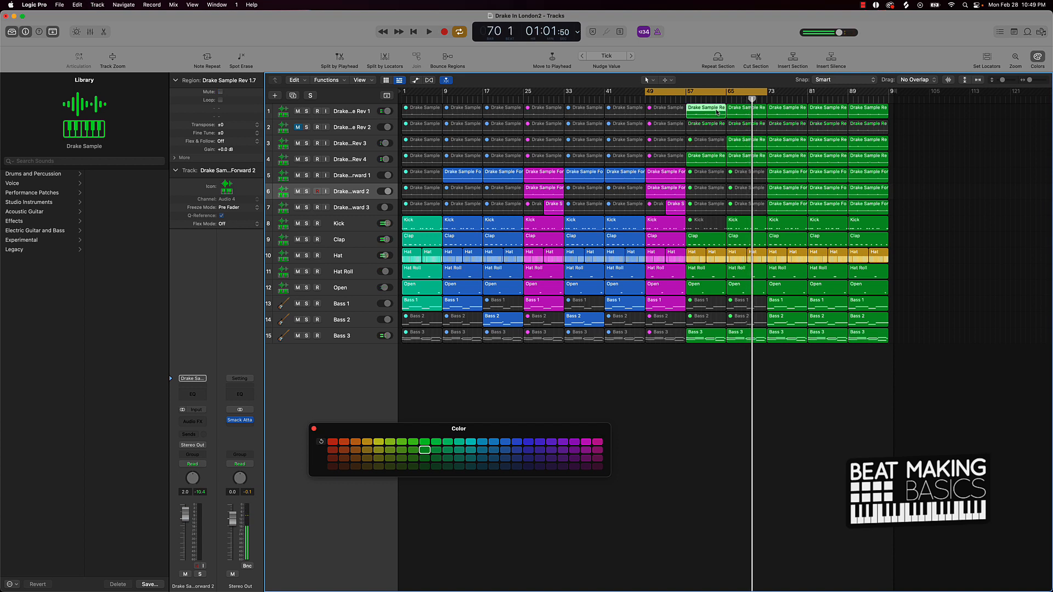
pyautogui.hotkey('ctrl', 'm')
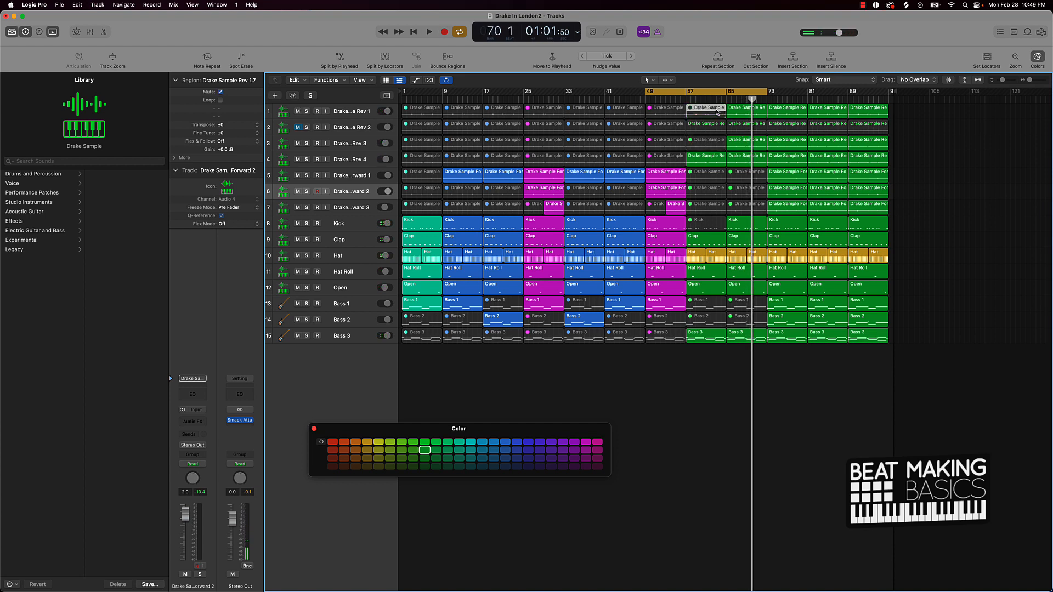
pyautogui.hotkey('ctrl', 'm')
pyautogui.press('space')
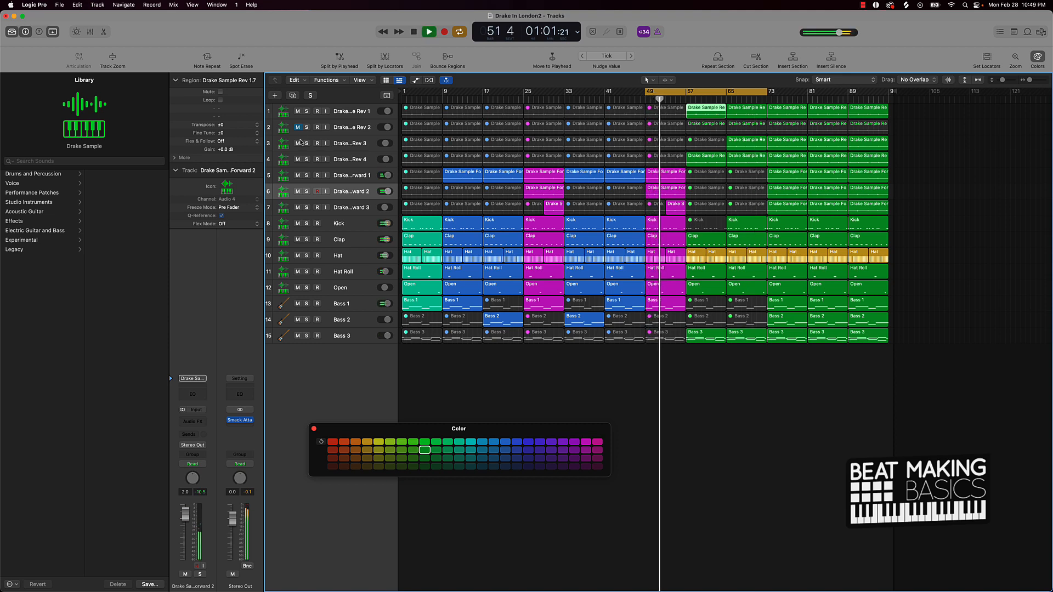
# Mute the Drake Sample Rev 2 region at bar 57 and unmute the Rev 2 track
pyautogui.click(709, 128)
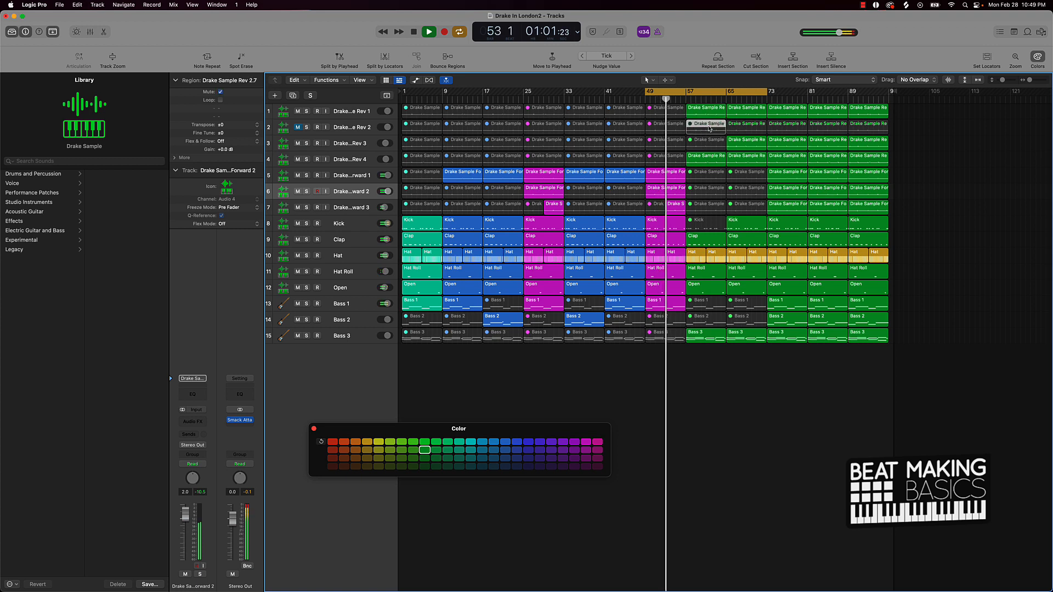
pyautogui.hotkey('ctrl', 'm')
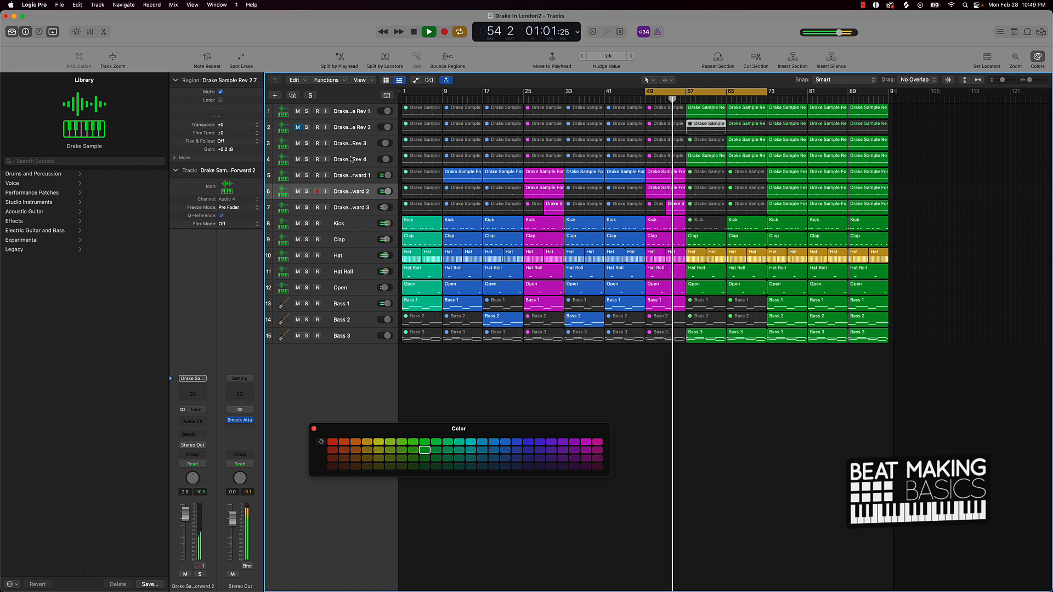
pyautogui.click(300, 128)
pyautogui.click(745, 365)
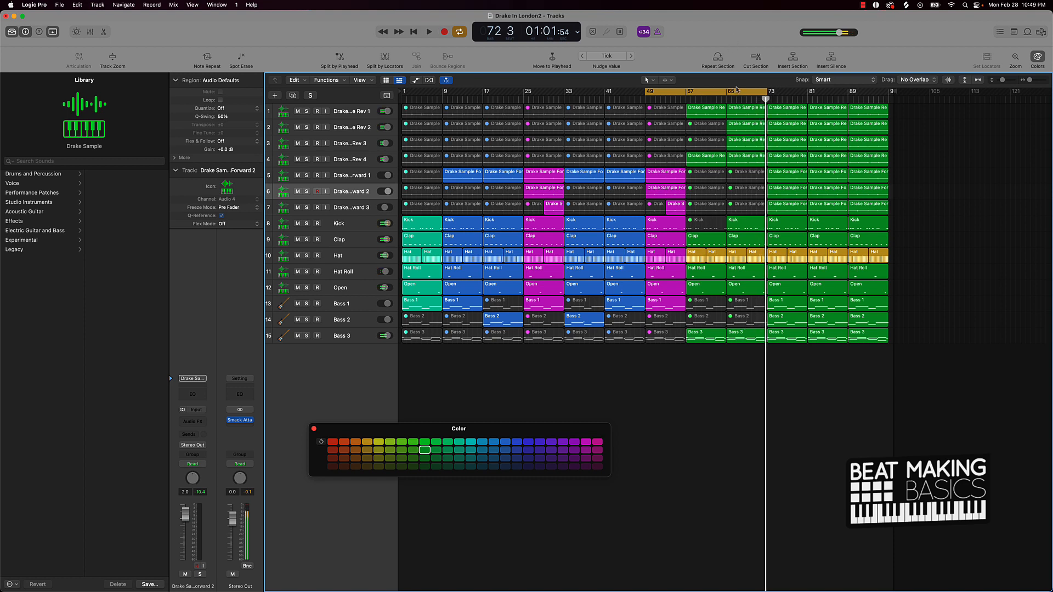
# Turn off the cycle range and delete the regions at bar 73 on all tracks
pyautogui.click(736, 91)
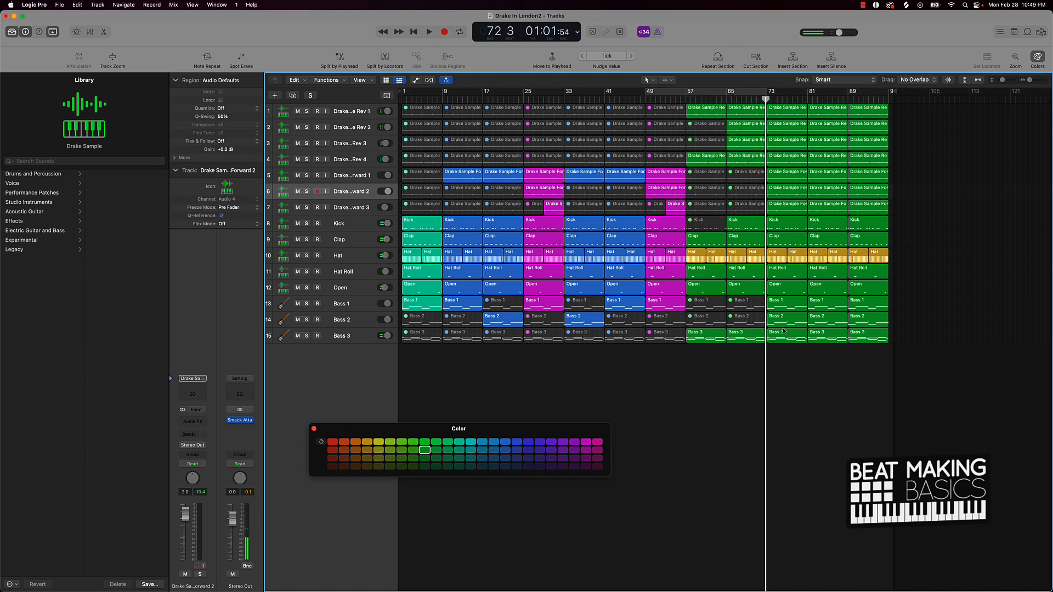
pyautogui.moveTo(774, 358); pyautogui.dragTo(791, 36)
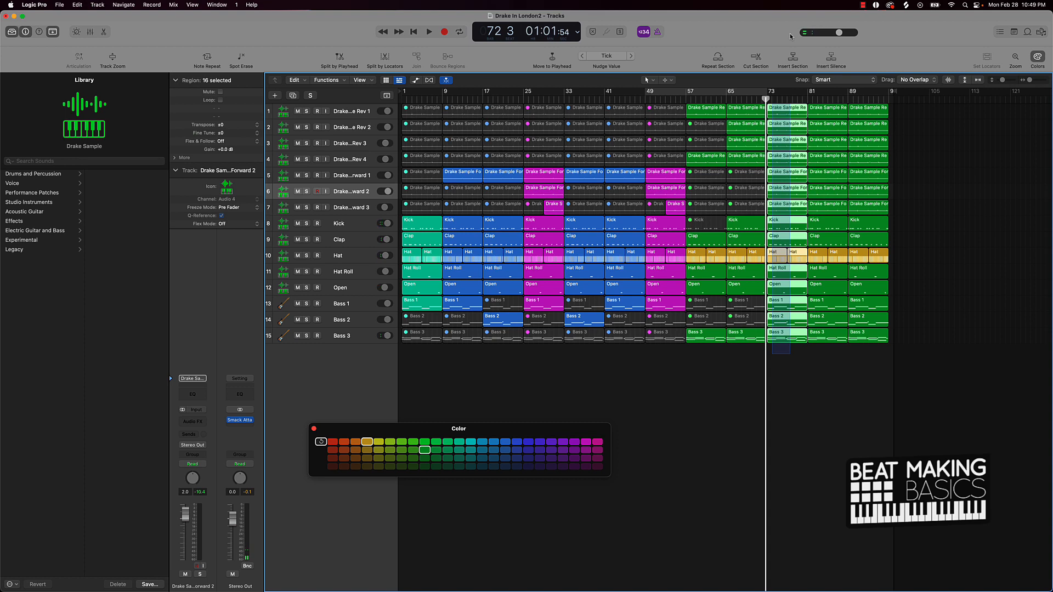
pyautogui.press('Delete')
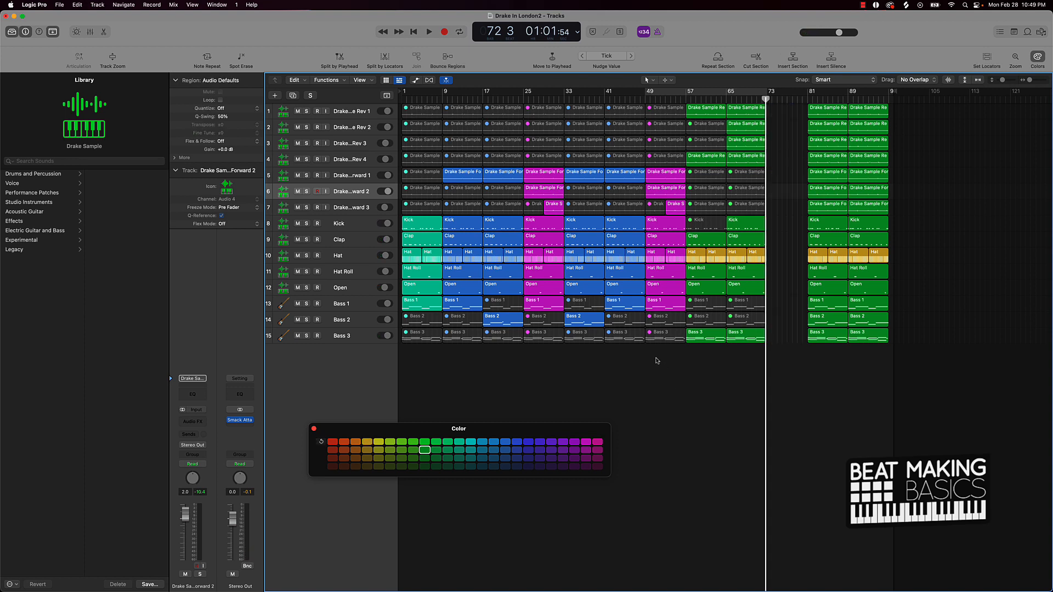
# Copy the bar 49 section's regions on all tracks to bar 73
pyautogui.moveTo(657, 360); pyautogui.dragTo(777, 114)
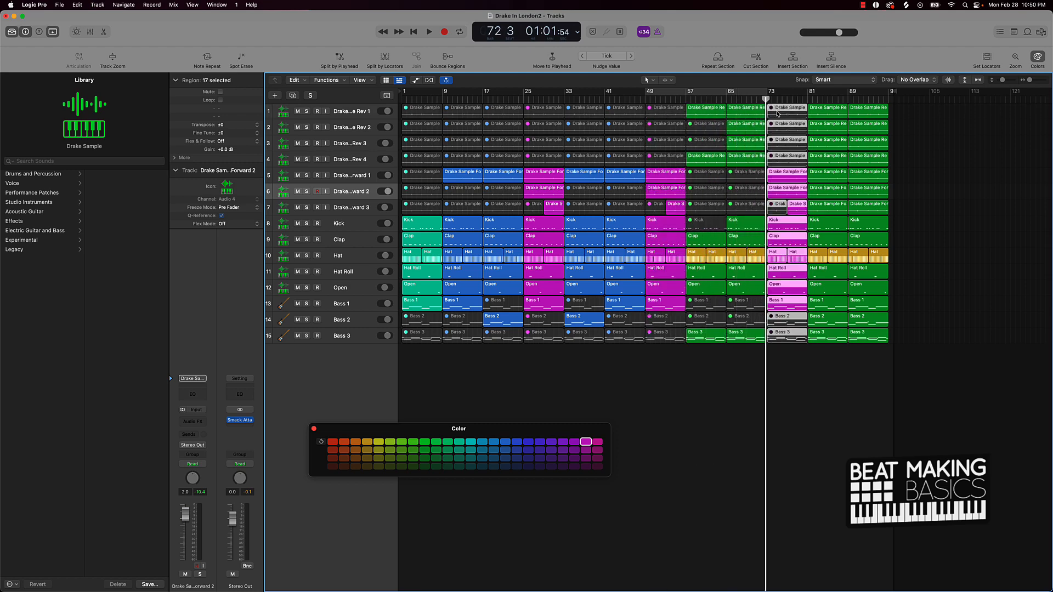
pyautogui.click(785, 370)
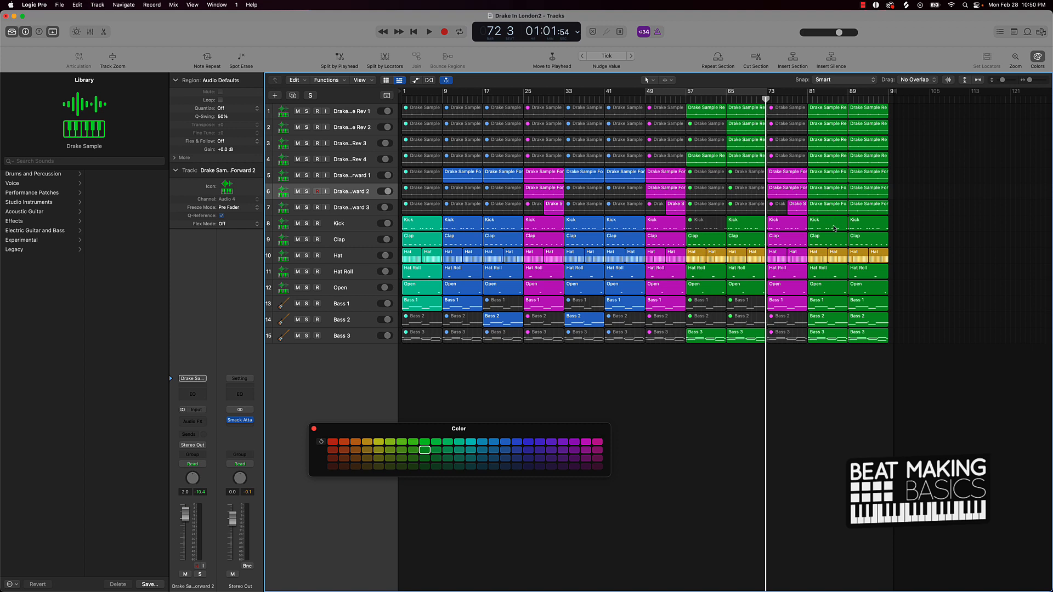
# Mute the Bass 3 regions at bars 81 and 89 and the Bass 2 region at bar 81
pyautogui.moveTo(842, 351); pyautogui.dragTo(872, 342)
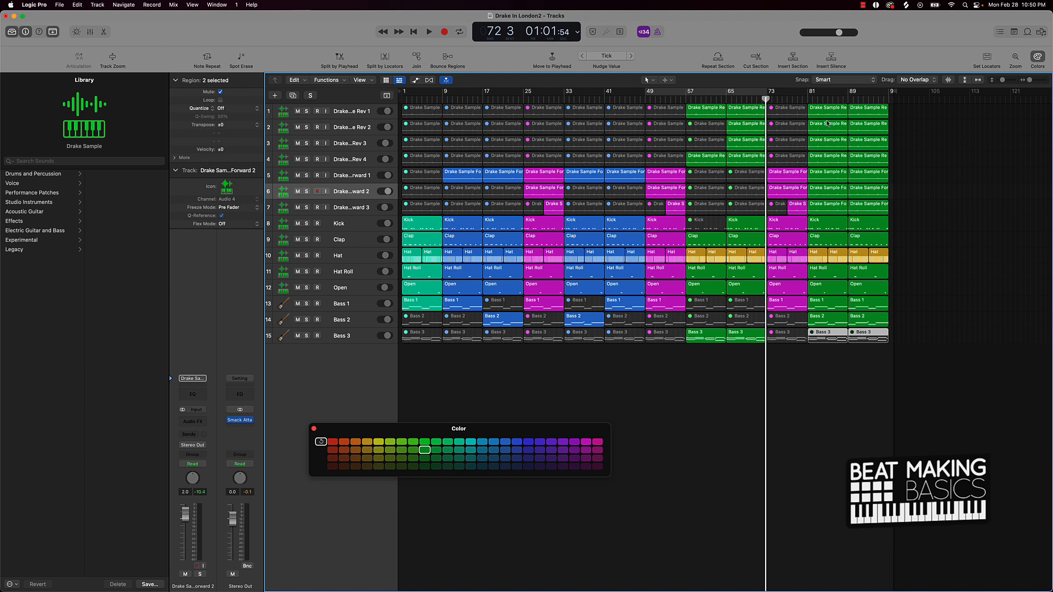
pyautogui.click(826, 324)
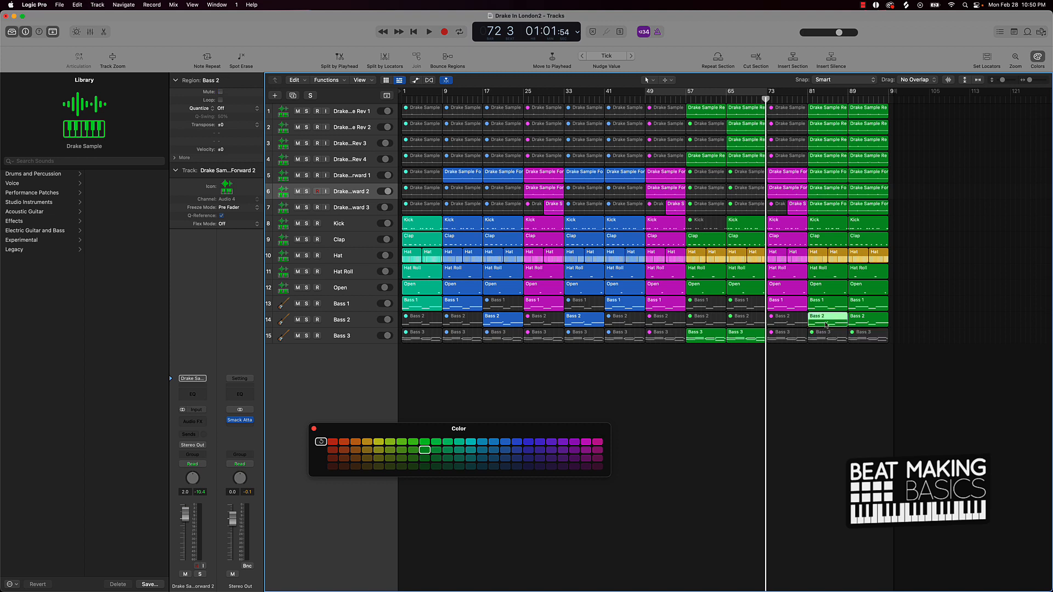
pyautogui.hotkey('ctrl', 'm')
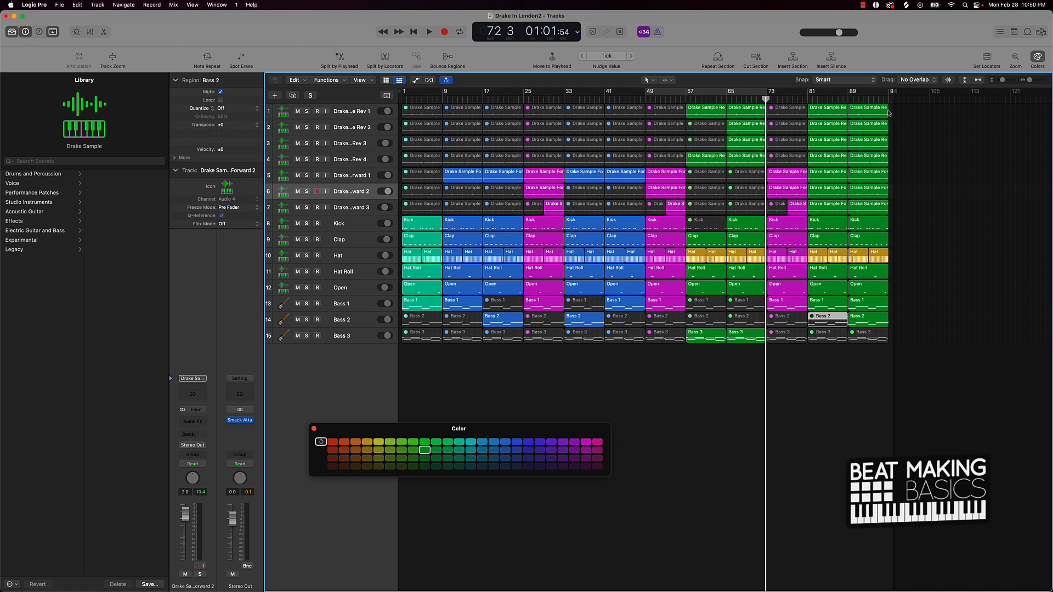
# Mute the Drake Sample Rev 1 to 4 and Forward 2 and 3 regions at bars 81 and 89
pyautogui.moveTo(888, 113); pyautogui.dragTo(821, 165)
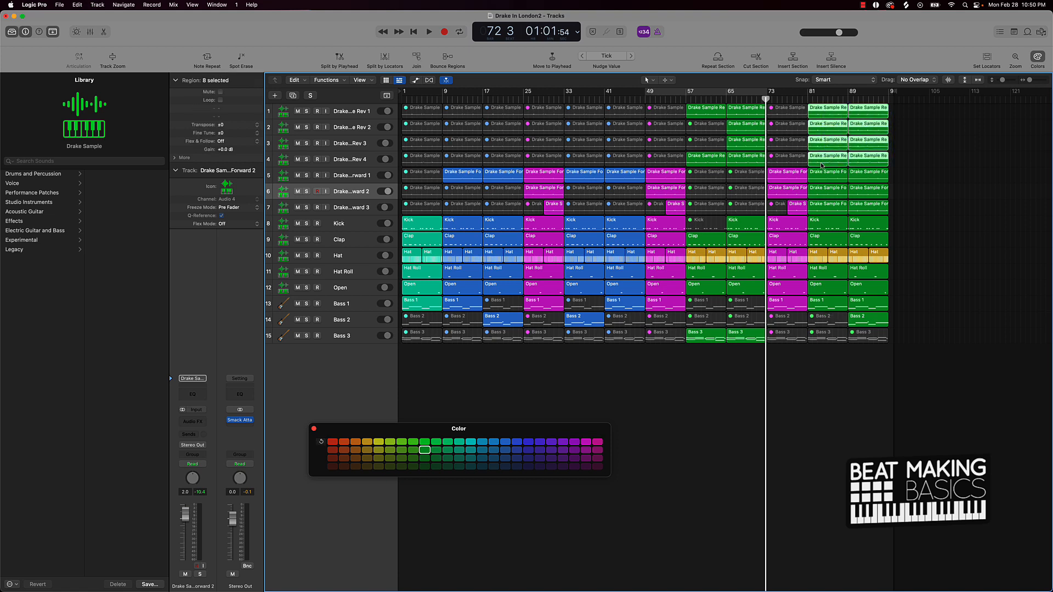
pyautogui.hotkey('ctrl', 'm')
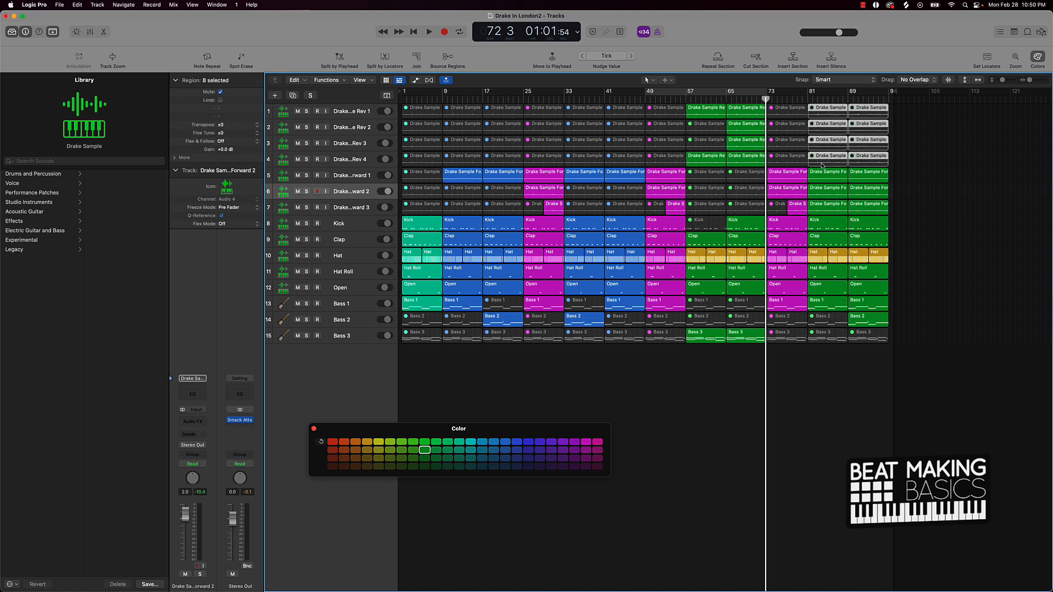
pyautogui.click(830, 195)
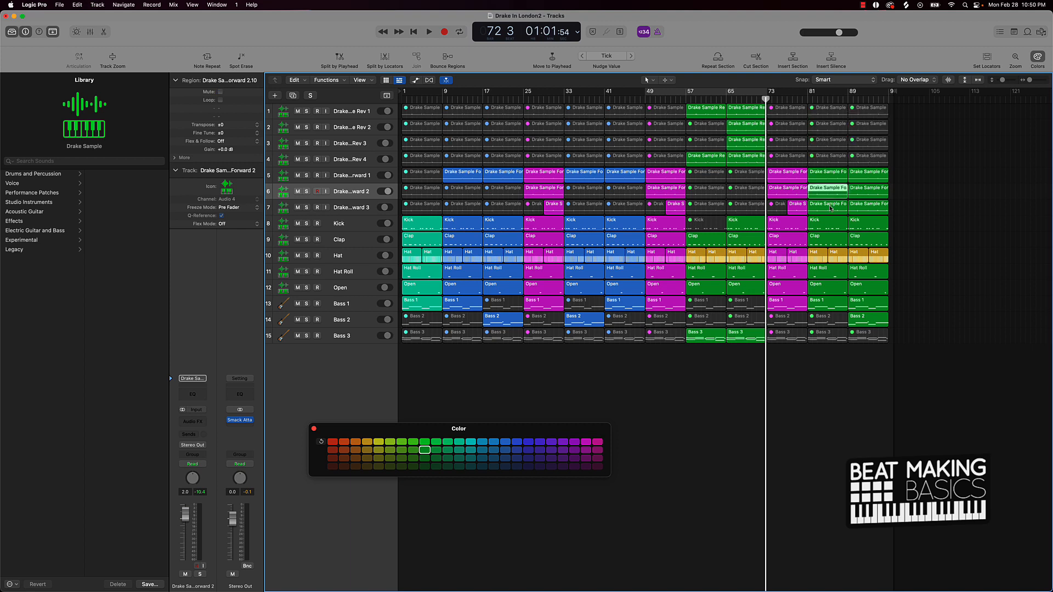
pyautogui.keyDown('shift'); pyautogui.click(828, 210); pyautogui.keyUp('shift')
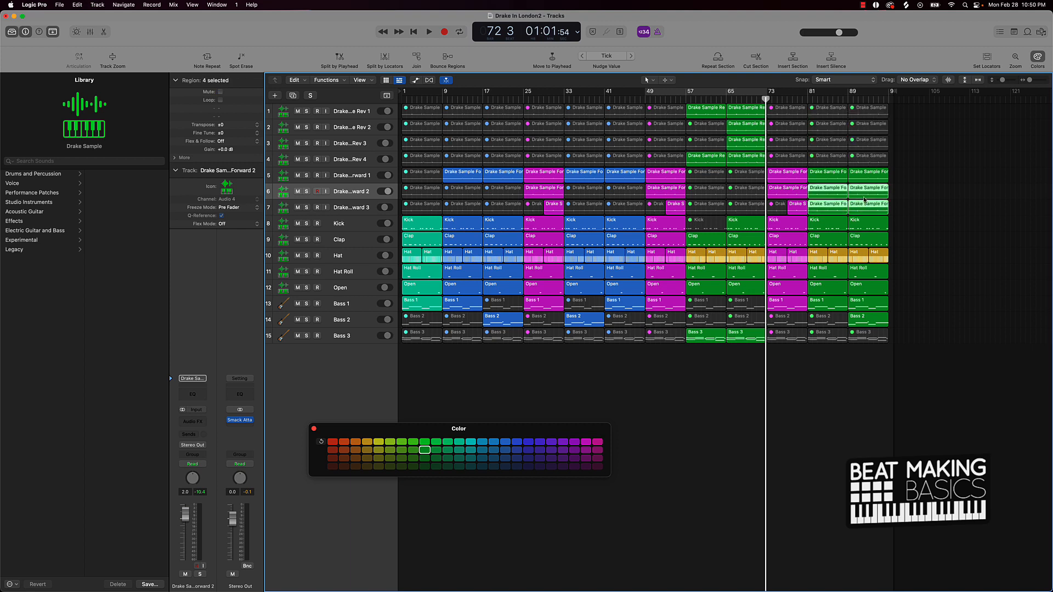
pyautogui.hotkey('ctrl', 'm')
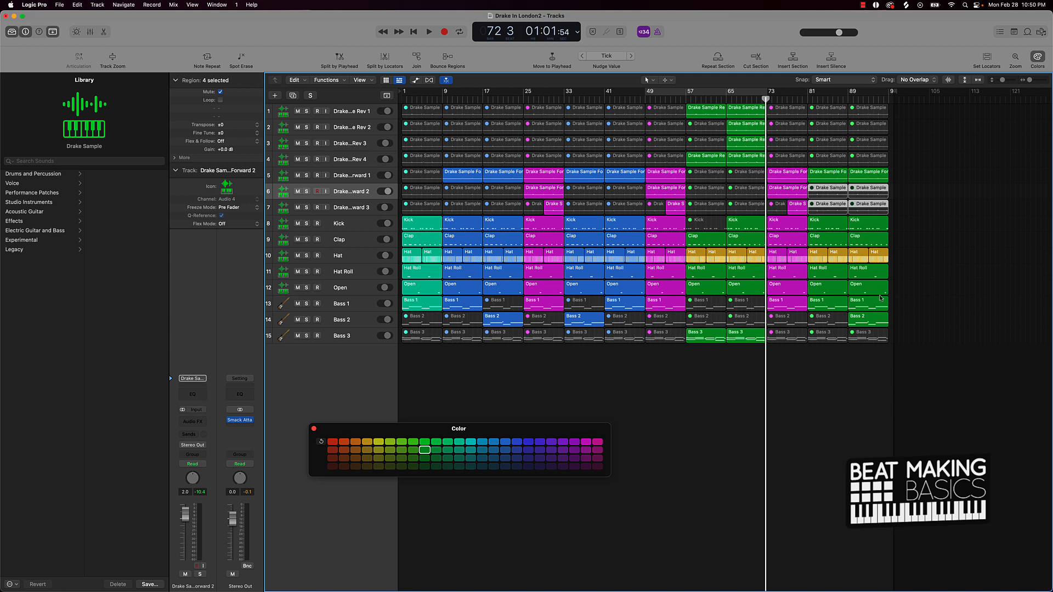
# Mute all drum and bass regions at bar 89, from Kick down to Bass 3
pyautogui.click(865, 310)
pyautogui.hotkey('ctrl', 'm')
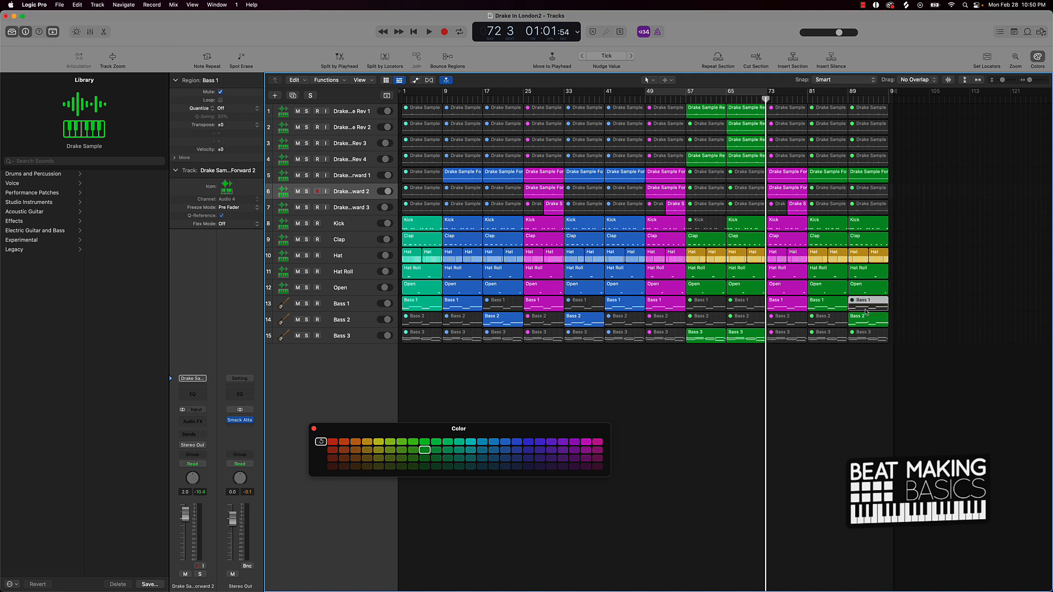
pyautogui.moveTo(869, 393); pyautogui.dragTo(860, 220)
pyautogui.hotkey('ctrl', 'm')
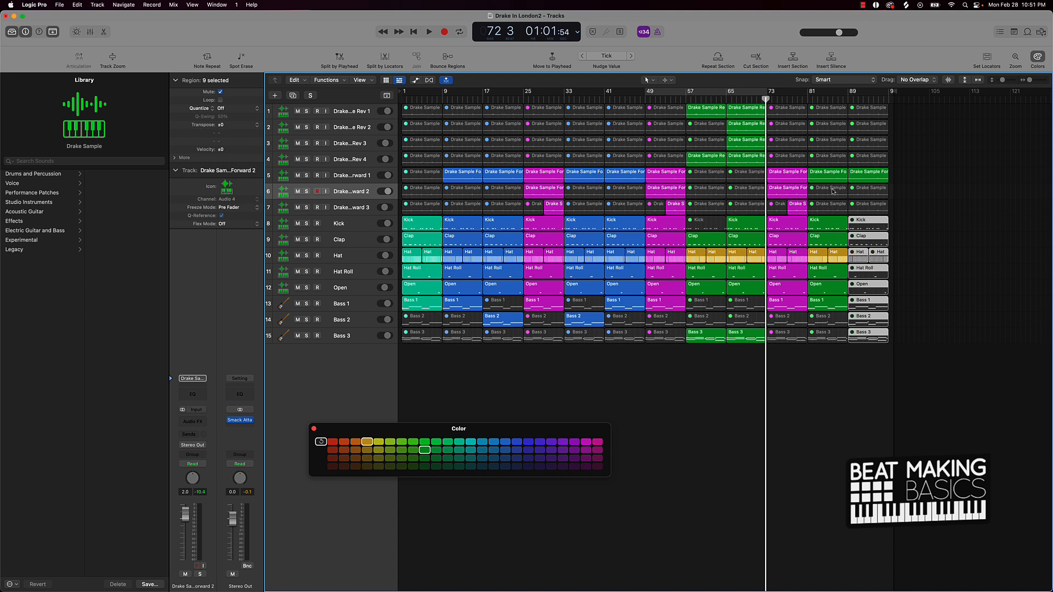
# Mute the Kick region at bar 81 and unmute the Drake Sample Forward 2 region there
pyautogui.click(826, 225)
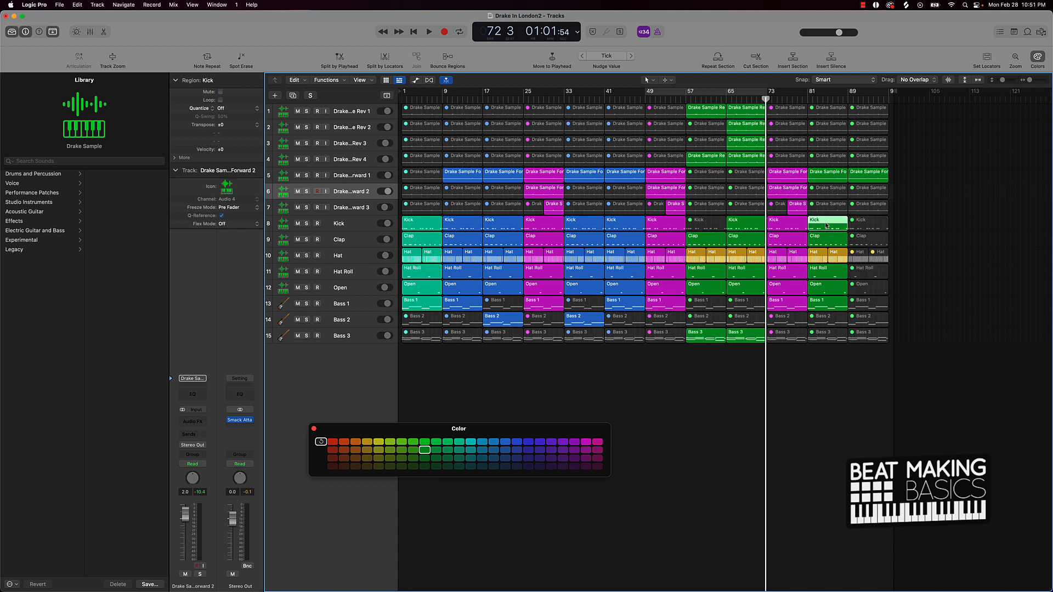
pyautogui.hotkey('ctrl', 'm')
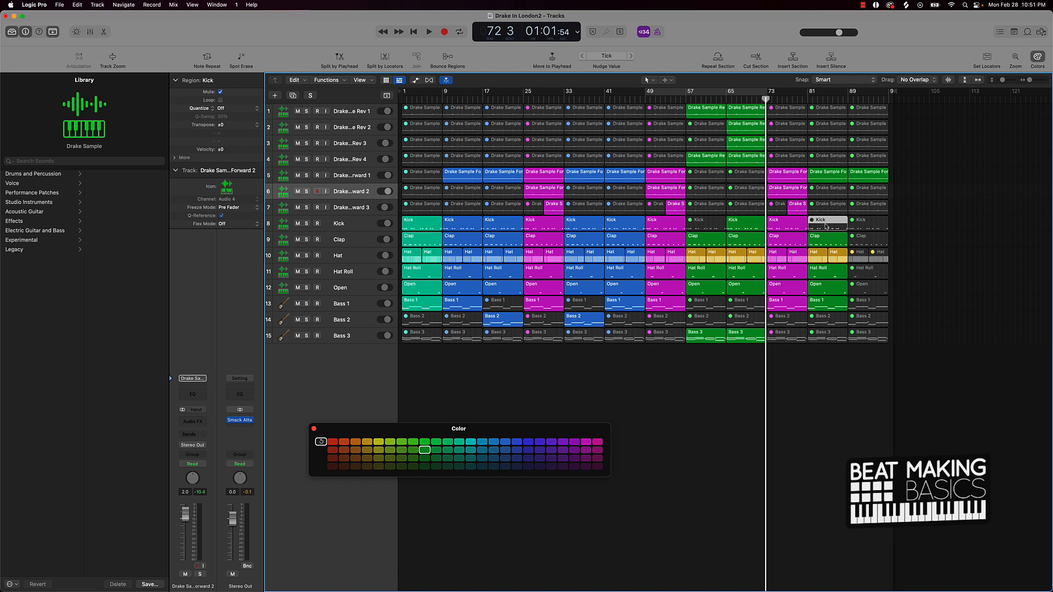
pyautogui.click(830, 189)
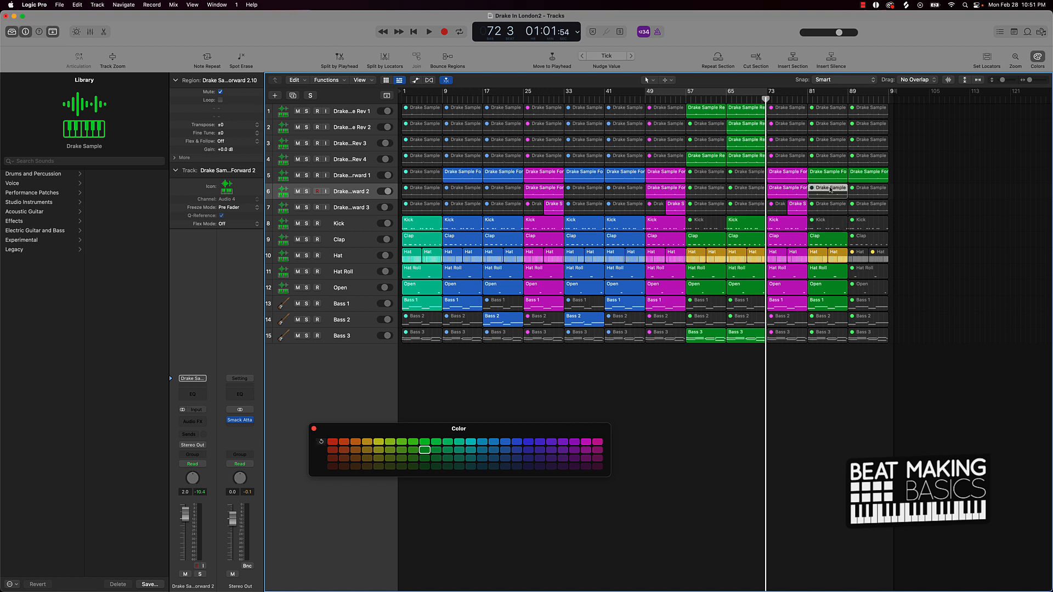
pyautogui.hotkey('ctrl', 'm')
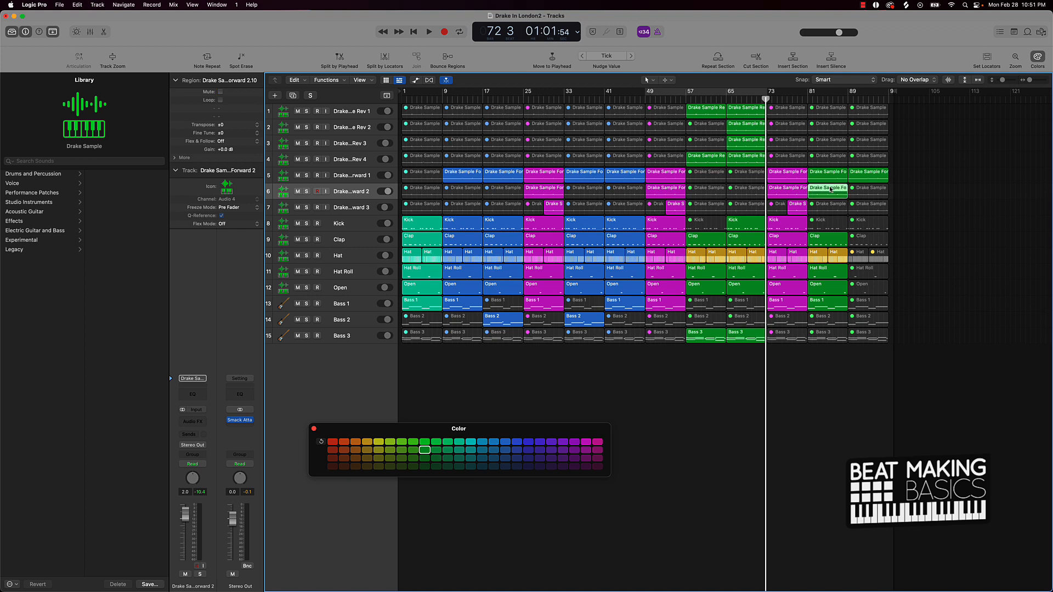
pyautogui.click(844, 384)
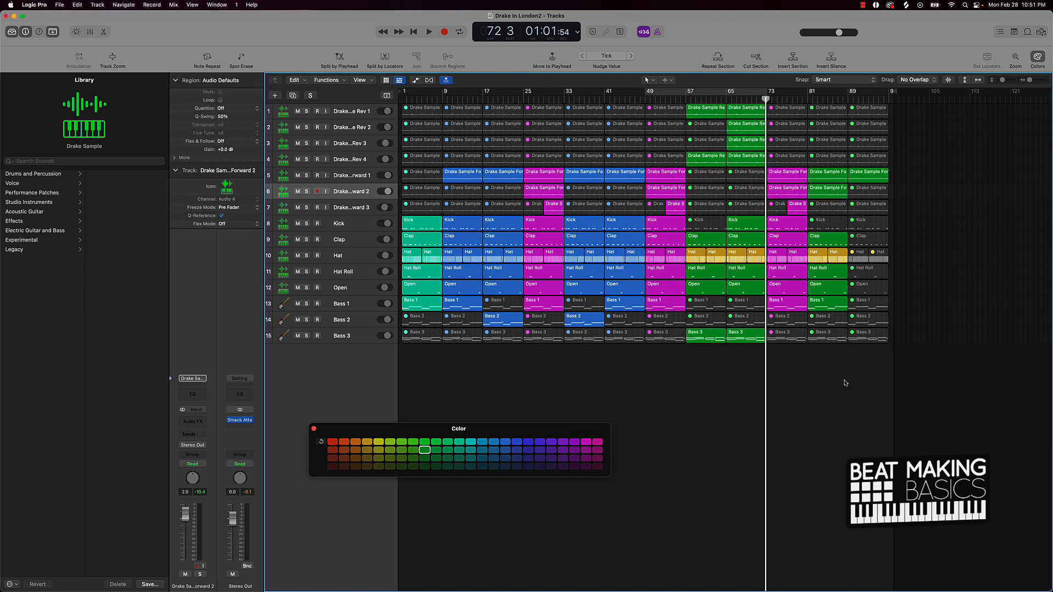
# Play the arrangement from bar 77 to its end and unmute the Bass 2 region at bar 89 during playback
pyautogui.click(798, 99)
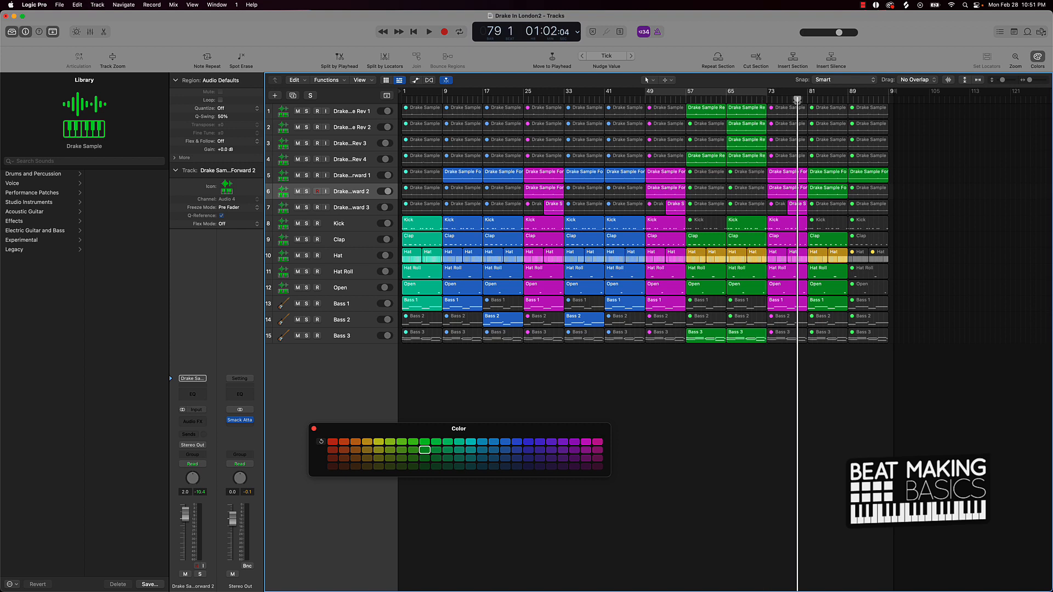
pyautogui.moveTo(794, 103); pyautogui.dragTo(788, 108)
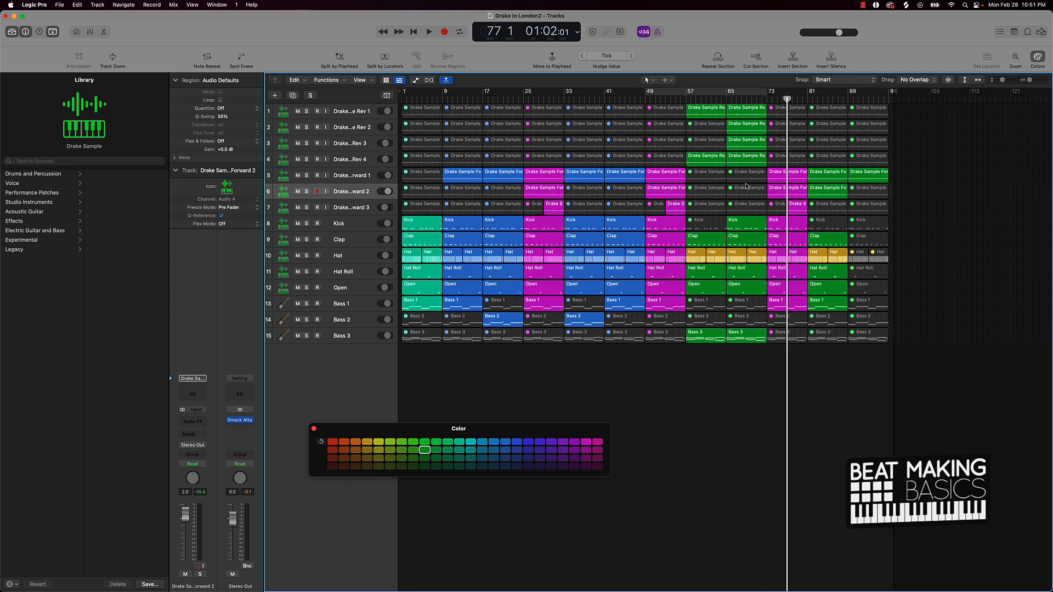
pyautogui.press('space')
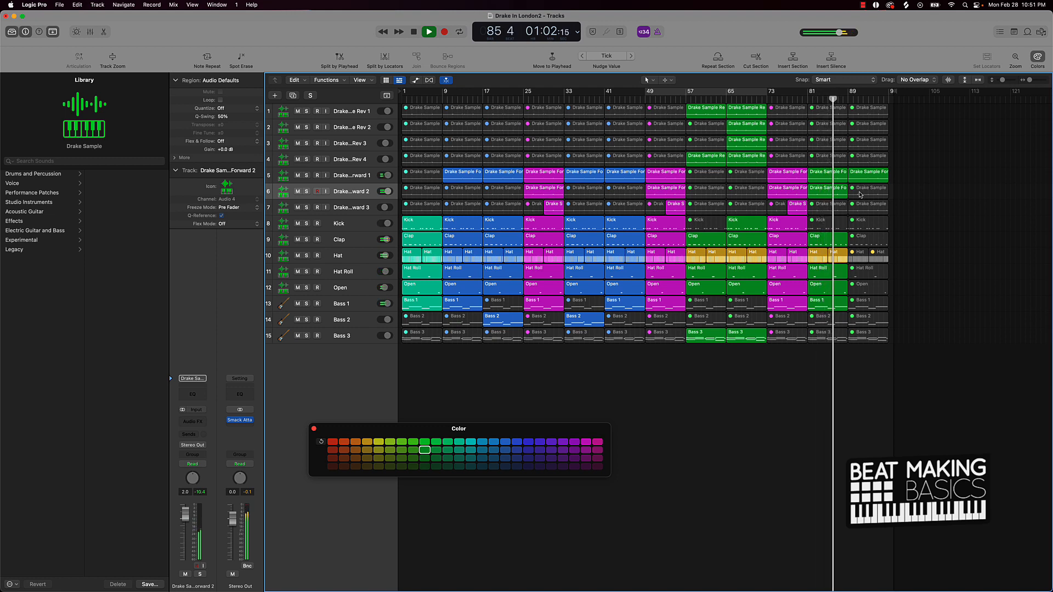
pyautogui.click(872, 318)
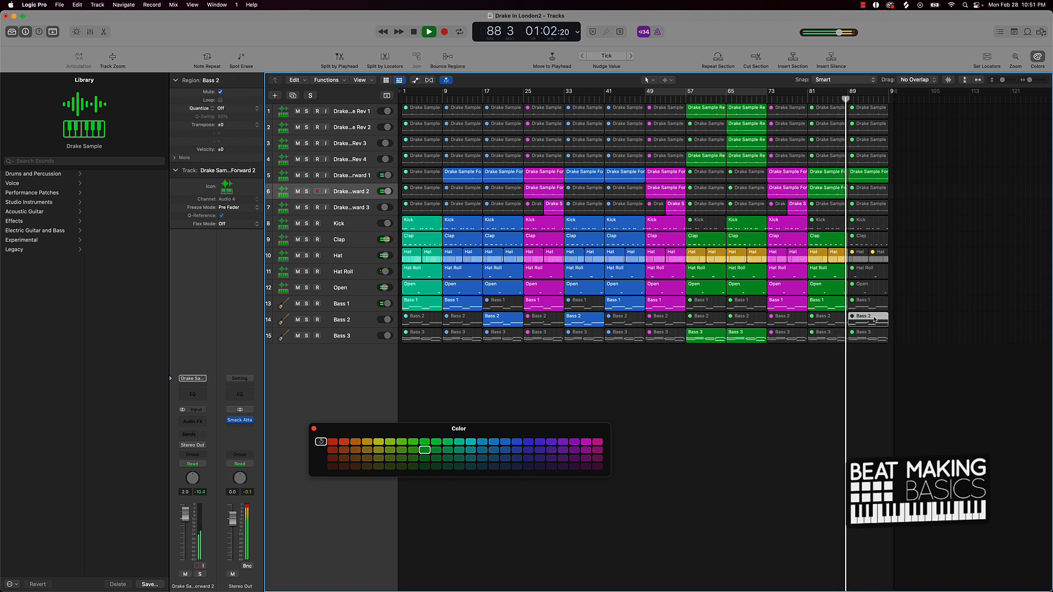
pyautogui.hotkey('ctrl', 'm')
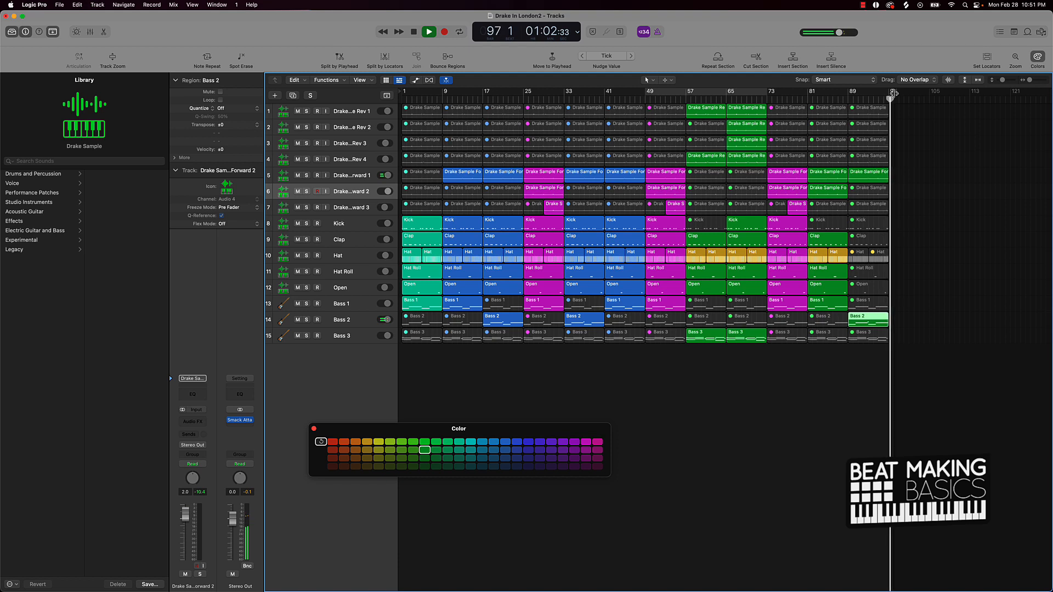
pyautogui.press('space')
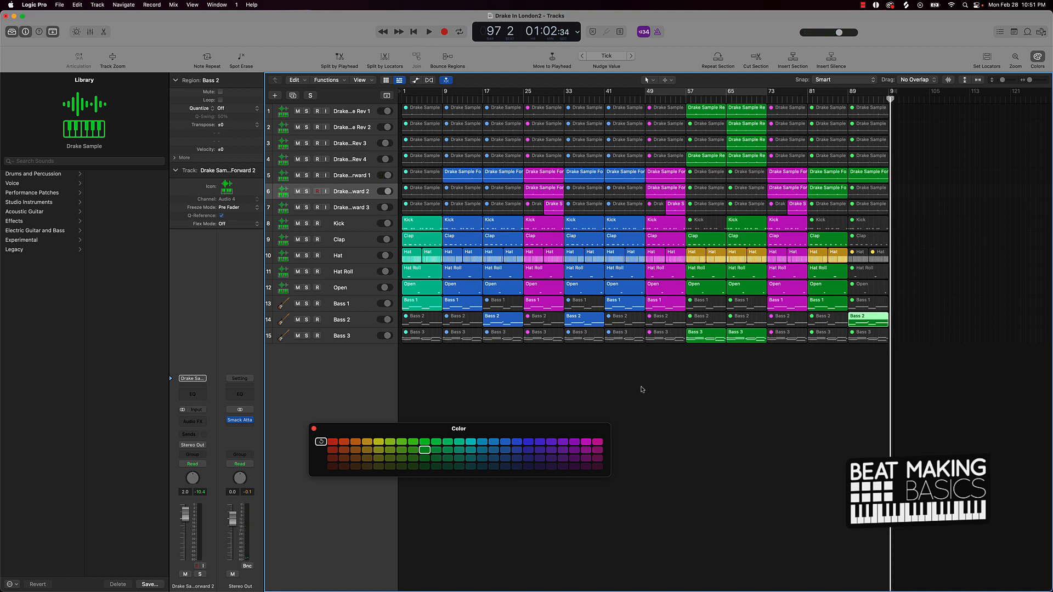
pyautogui.click(654, 369)
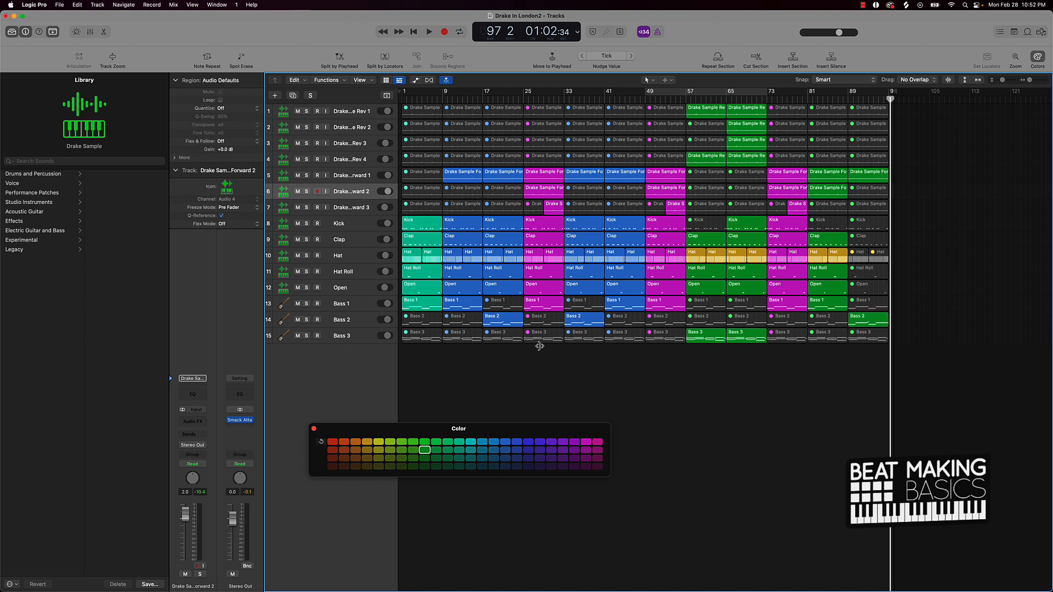
# Delete the muted Bass 1 regions at bars 17, 33, 57, 65 and 89
pyautogui.click(342, 338)
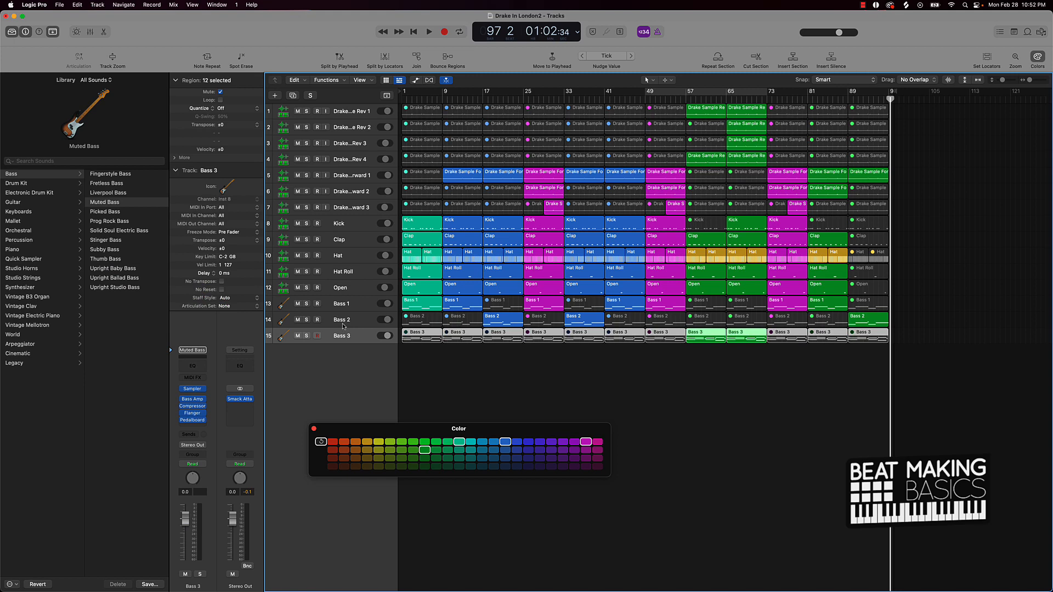
pyautogui.click(343, 322)
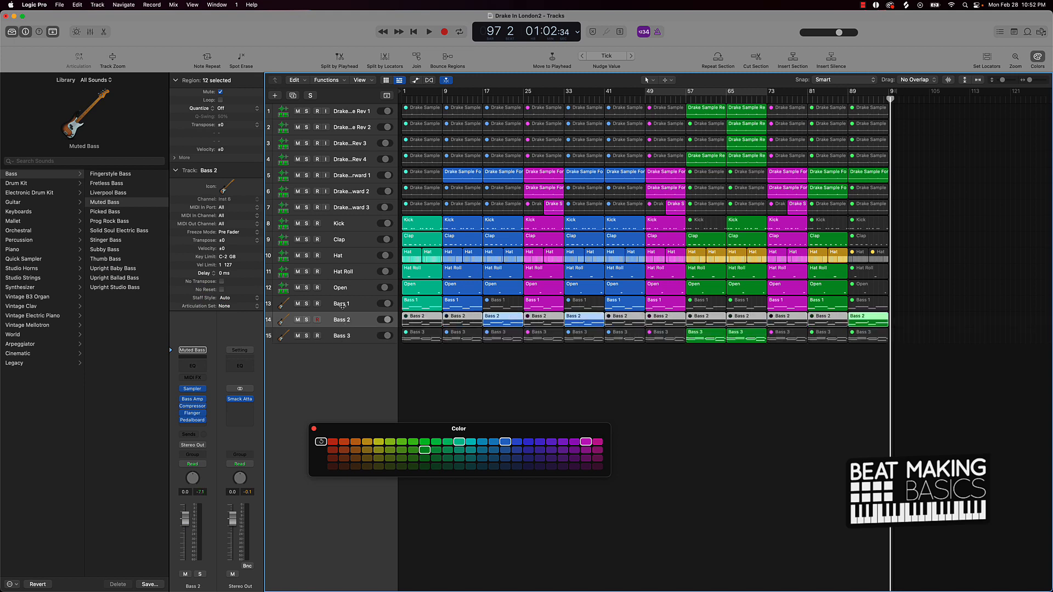
pyautogui.click(343, 307)
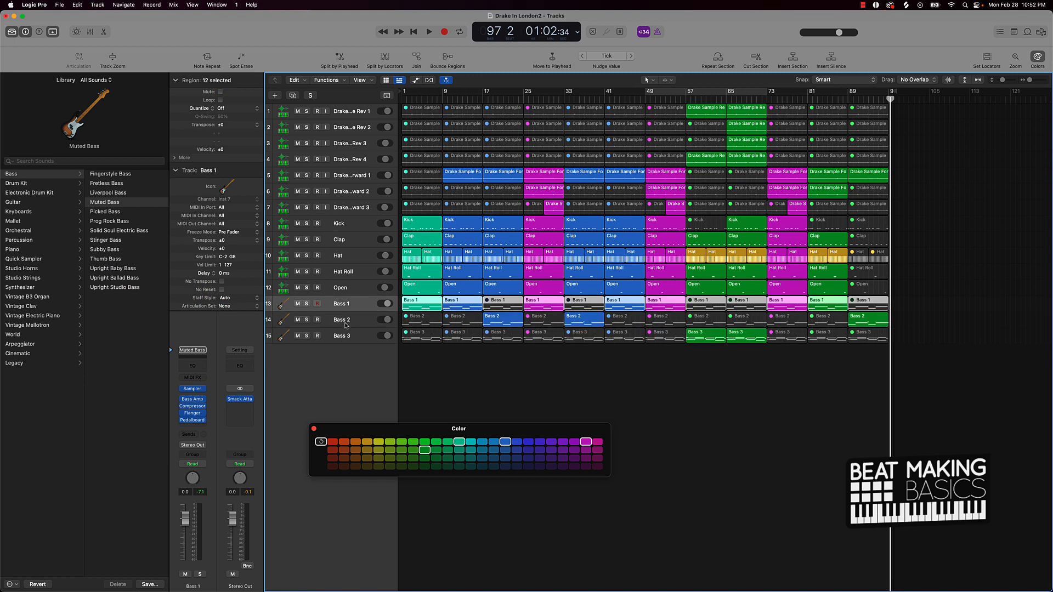
pyautogui.click(564, 372)
pyautogui.click(504, 306)
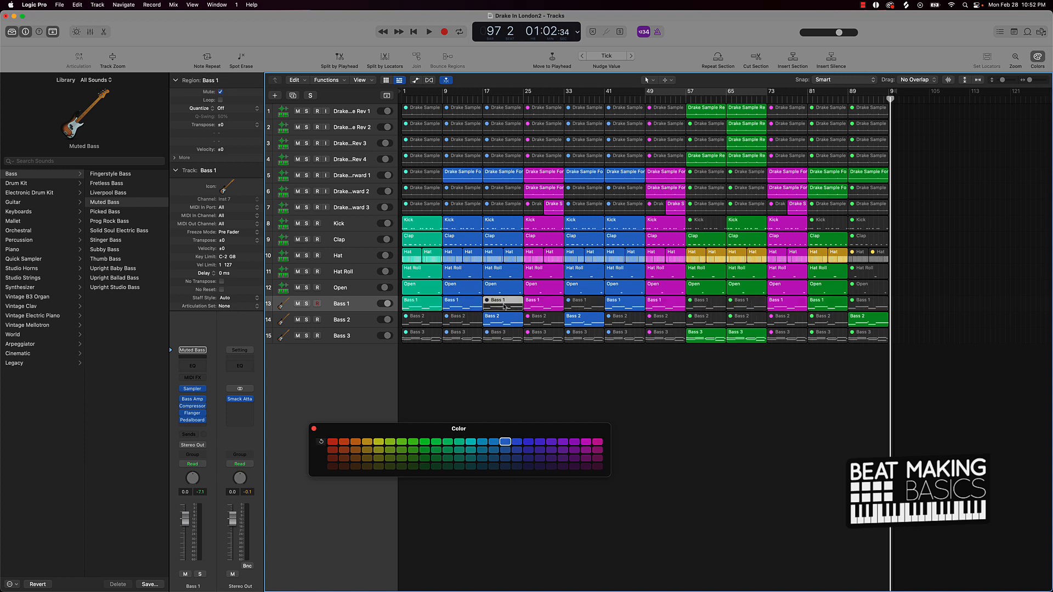
pyautogui.press('Delete')
pyautogui.click(579, 308)
pyautogui.press('Delete')
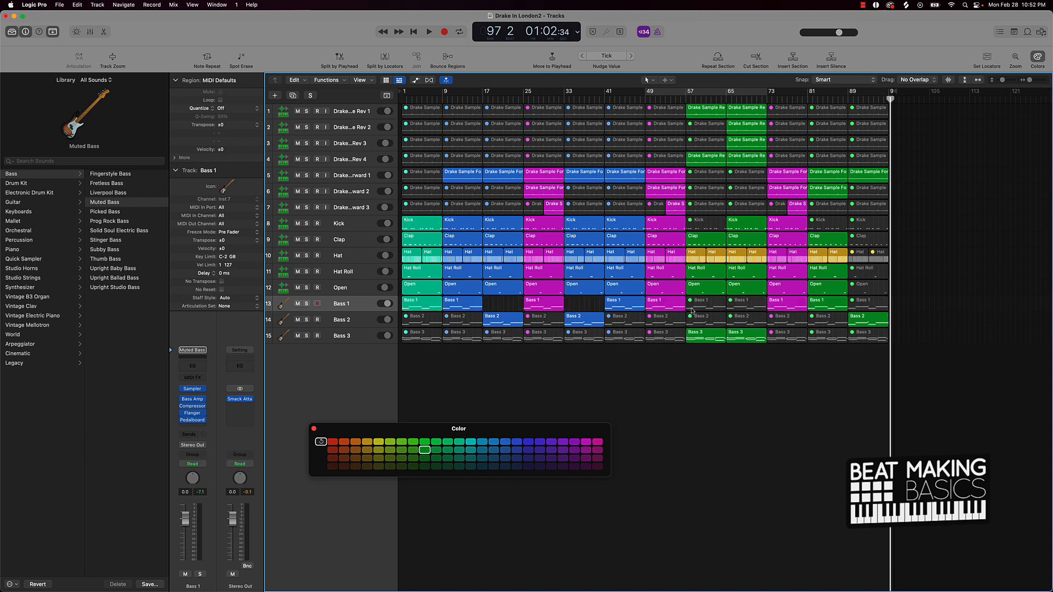
pyautogui.click(692, 310)
pyautogui.press('Delete')
pyautogui.click(745, 305)
pyautogui.press('Delete')
pyautogui.click(865, 306)
pyautogui.press('Delete')
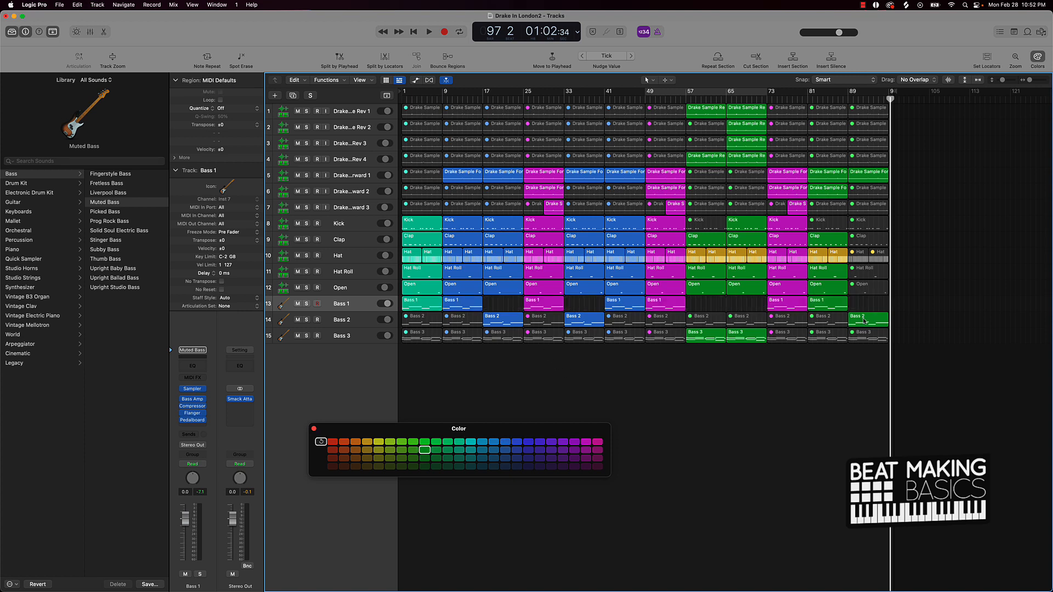
# Move the active Bass 2 regions at bars 17, 33 and 89 and Bass 3 regions at bars 57 and 65 onto the Bass 1 track
pyautogui.moveTo(865, 320); pyautogui.dragTo(864, 304)
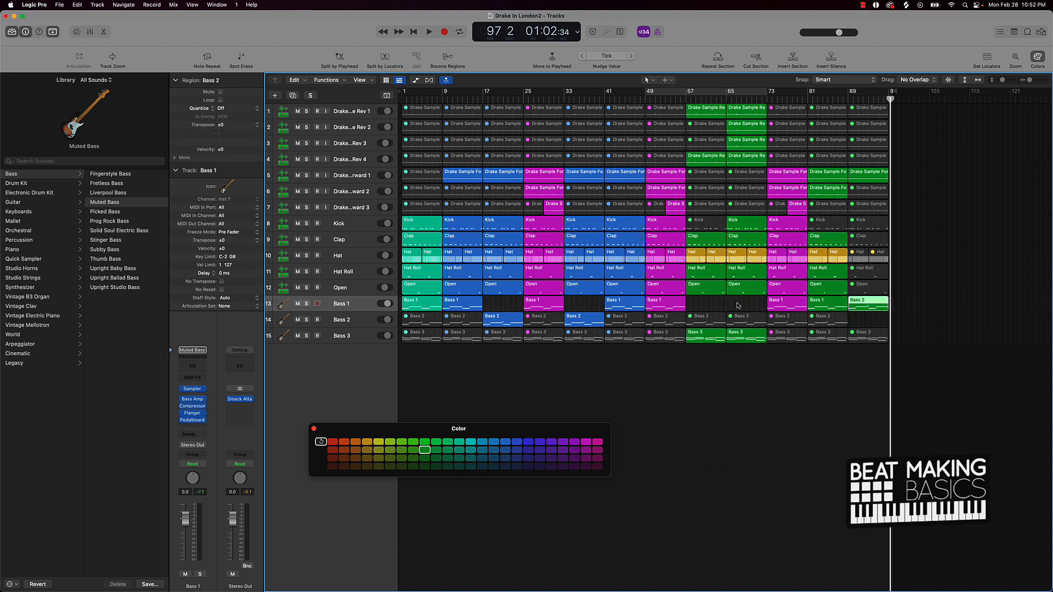
pyautogui.moveTo(739, 373); pyautogui.dragTo(710, 308)
pyautogui.moveTo(570, 322); pyautogui.dragTo(573, 307)
pyautogui.moveTo(503, 321); pyautogui.dragTo(503, 308)
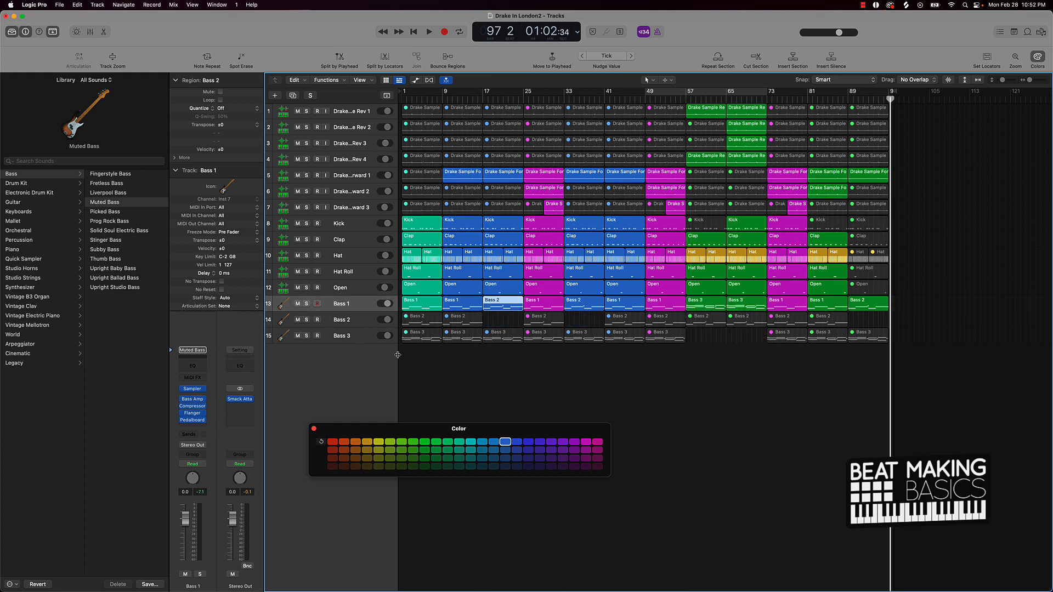
# Delete the leftover muted regions on the Bass 2 and Bass 3 tracks and remove both tracks
pyautogui.moveTo(399, 337); pyautogui.dragTo(922, 322)
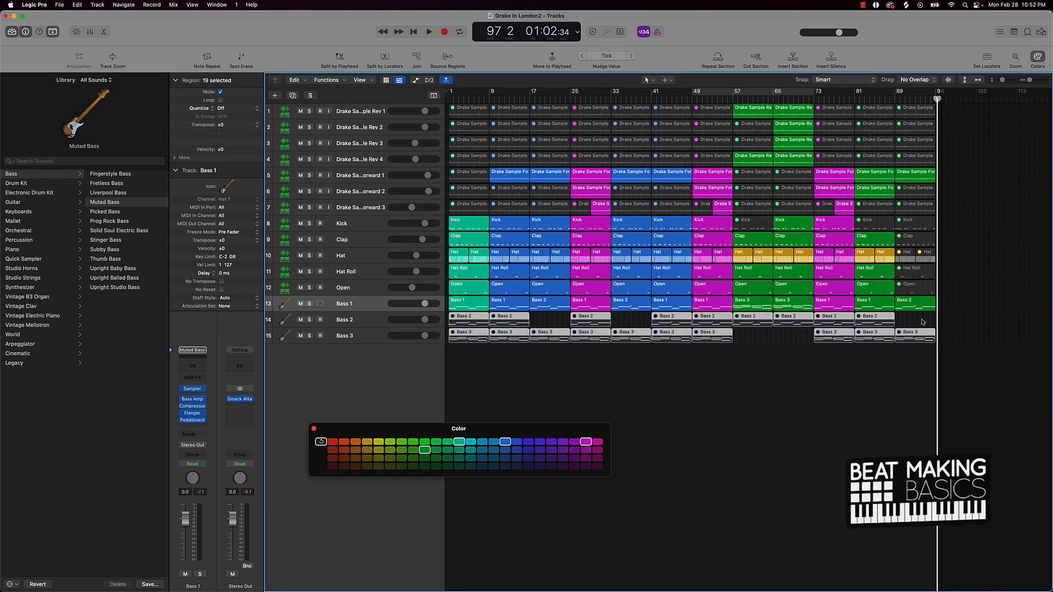
pyautogui.press('Delete')
pyautogui.click(365, 325)
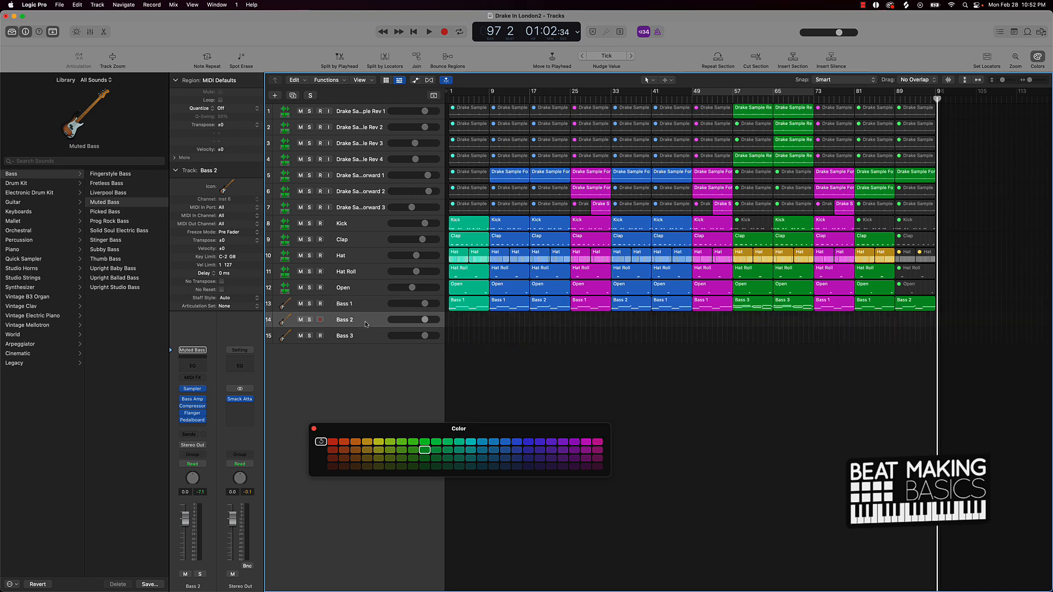
pyautogui.press('Delete')
pyautogui.press('Delete')
# Rename the Bass 1 track as Bass and name all its regions after the track
pyautogui.doubleClick(349, 303)
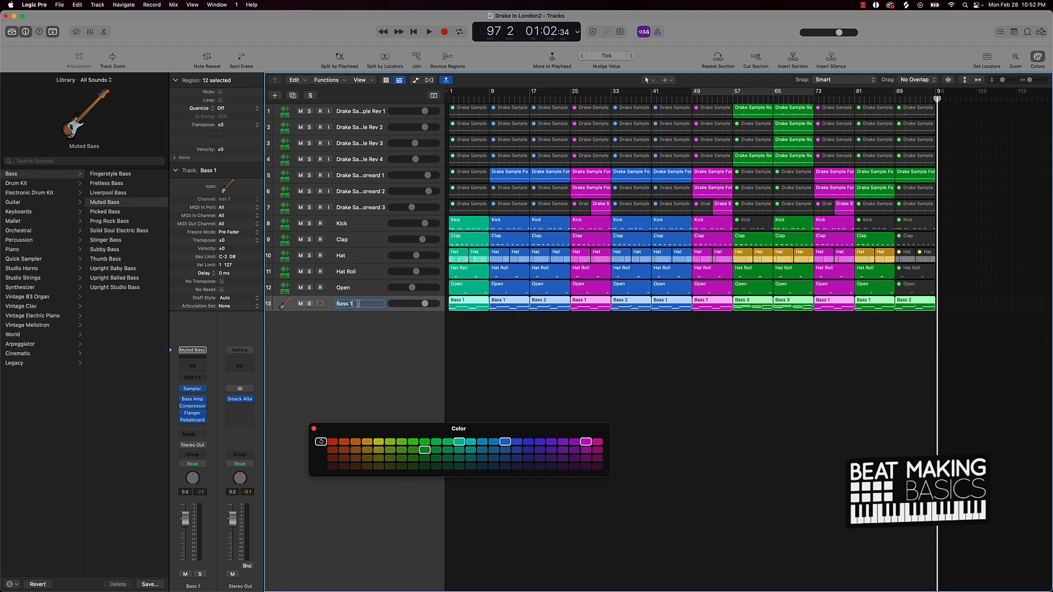
pyautogui.press('BackSpace')
pyautogui.press('BackSpace')
pyautogui.press('Return')
pyautogui.click(513, 363)
pyautogui.press('super+a')
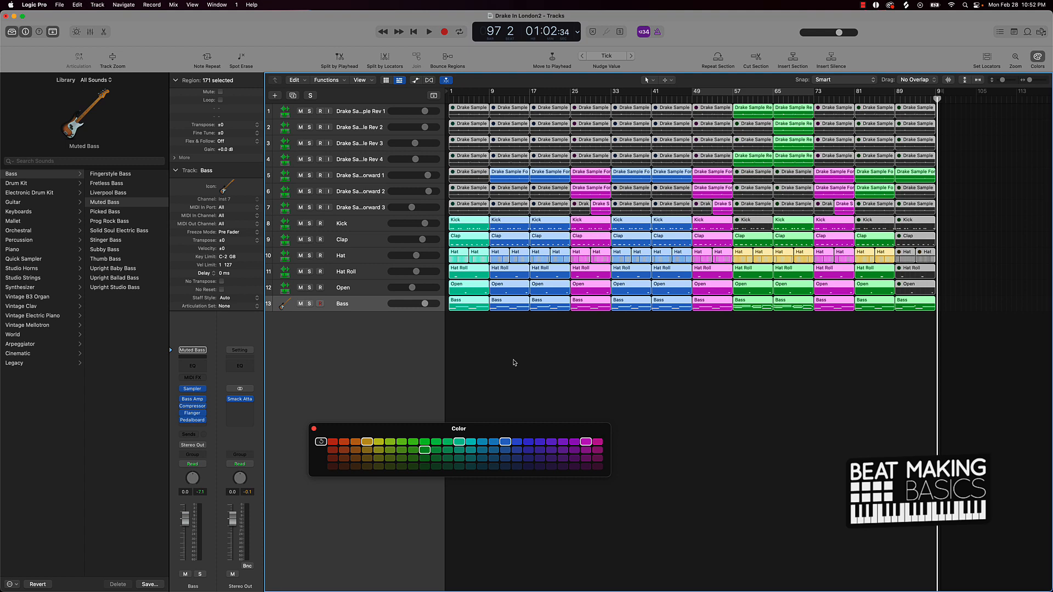
pyautogui.click(547, 359)
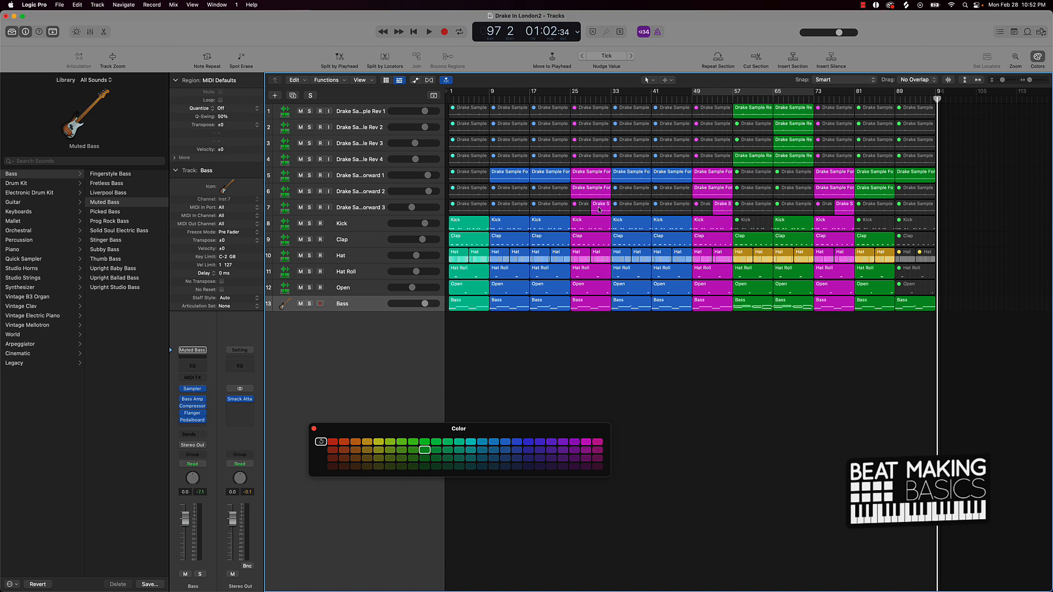
# Return the playhead to the project start and recolor all regions in the two sections starting at bars 57 and 65 orange
pyautogui.press('Return')
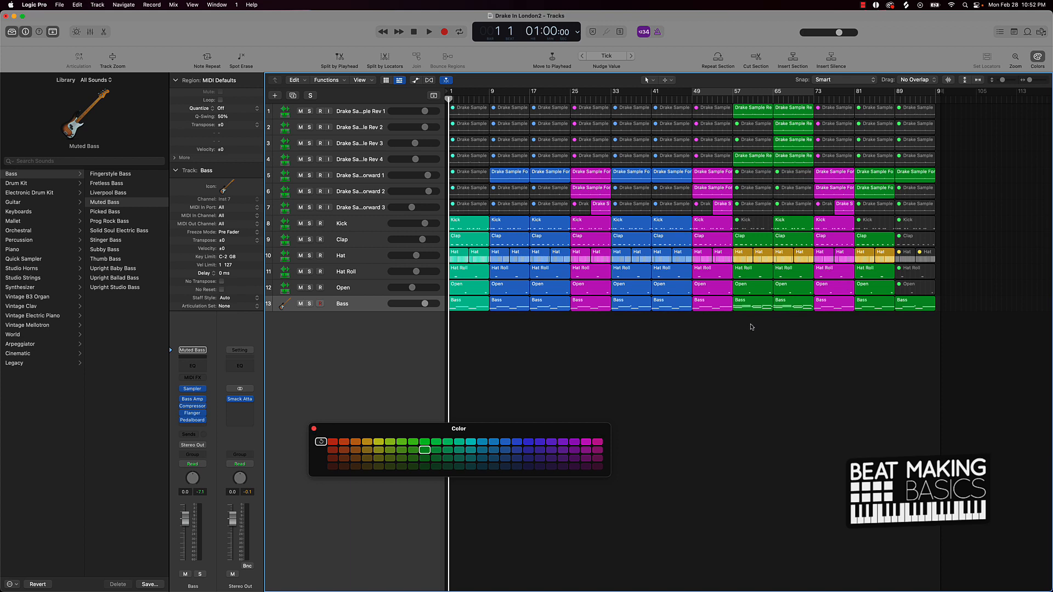
pyautogui.moveTo(752, 324); pyautogui.dragTo(782, 107)
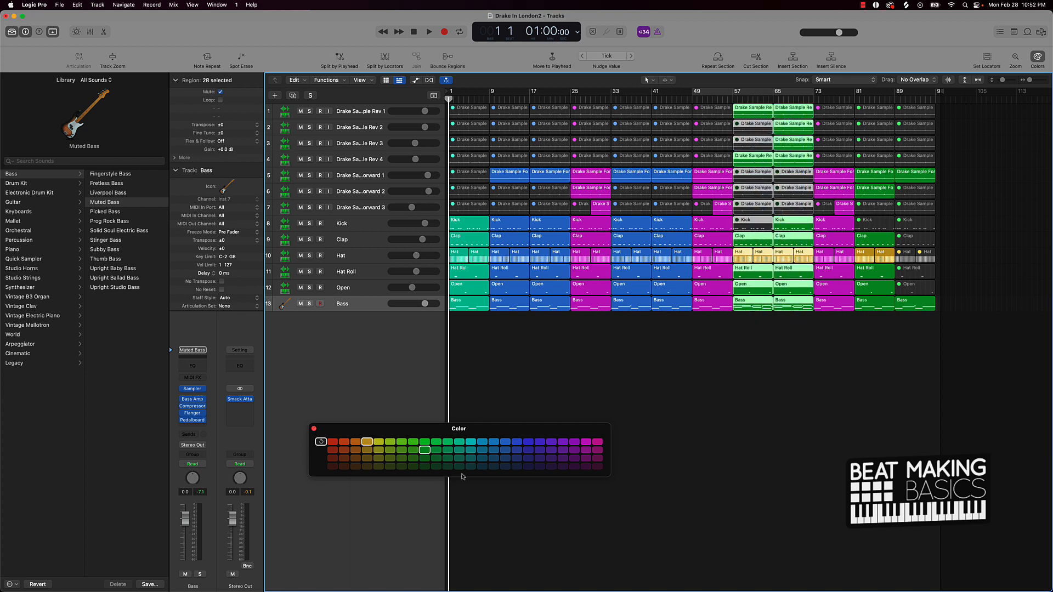
pyautogui.click(341, 443)
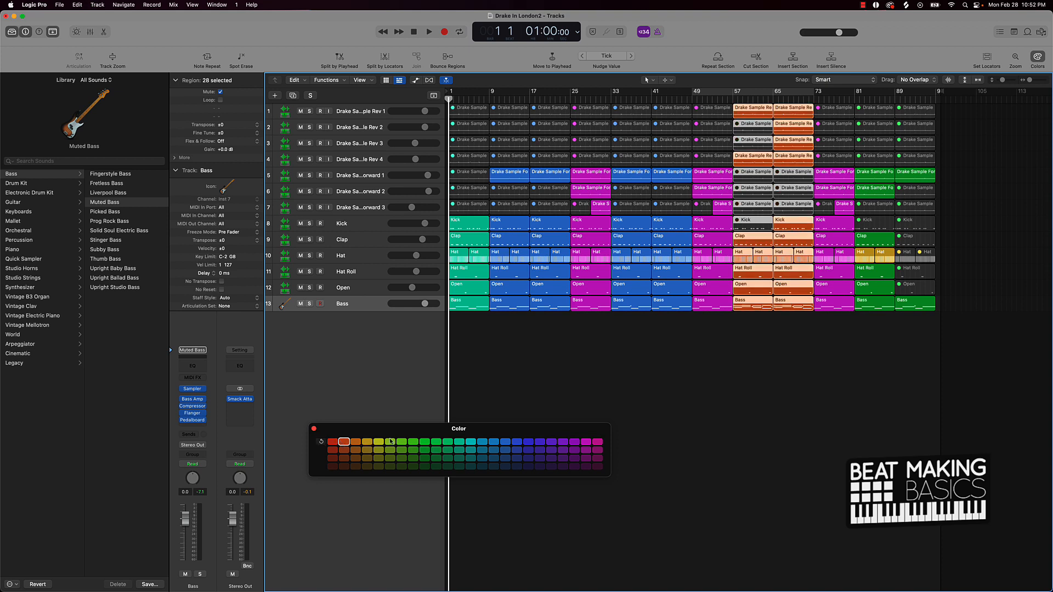
# Recolor all regions in the last two sections, from bar 81 on, teal green and hide the color palette and toolbar
pyautogui.moveTo(874, 337); pyautogui.dragTo(955, 55)
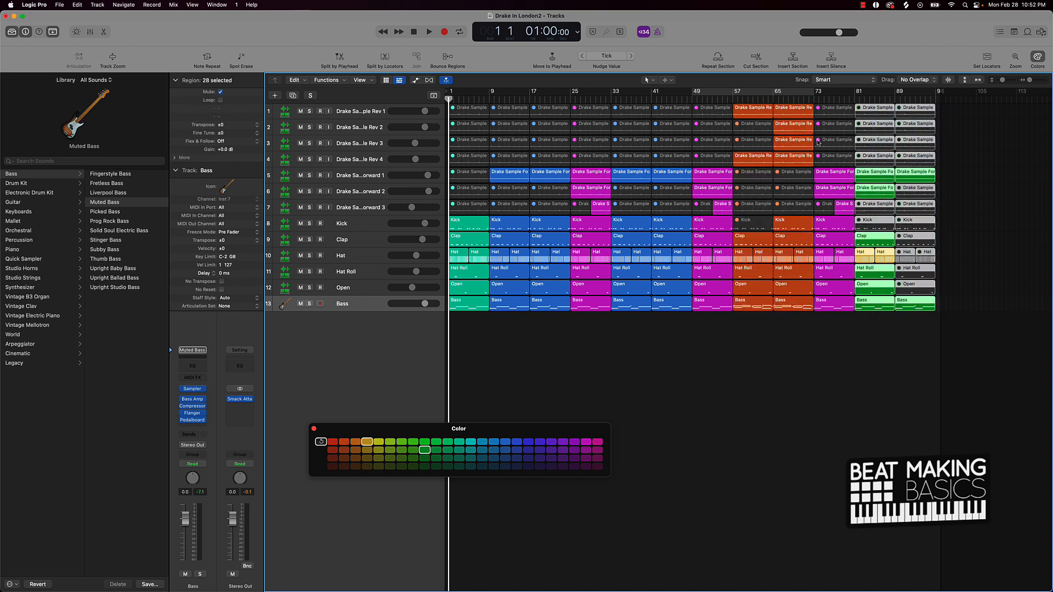
pyautogui.click(460, 443)
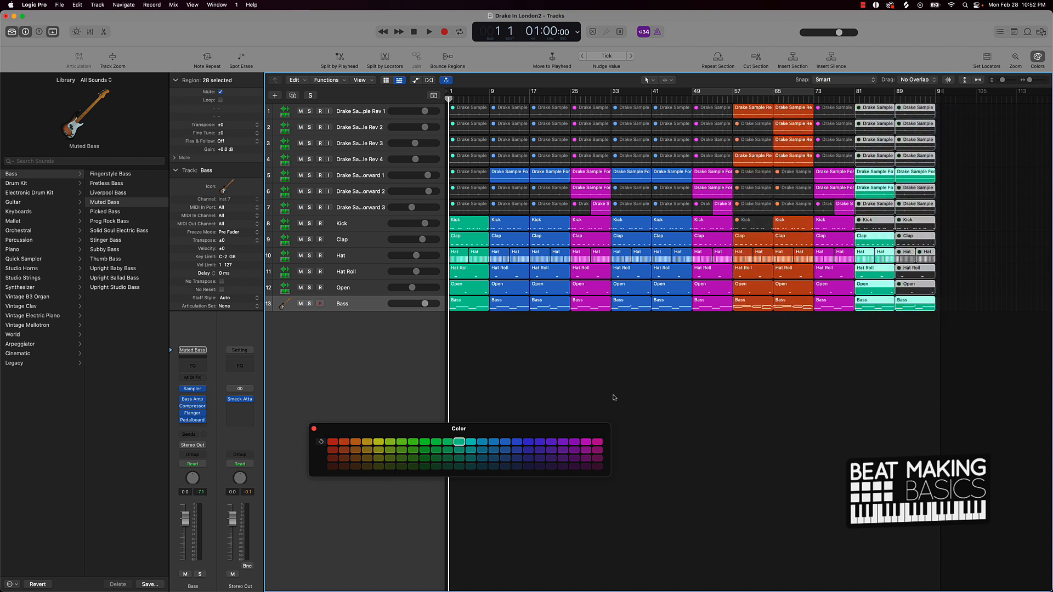
pyautogui.click(503, 320)
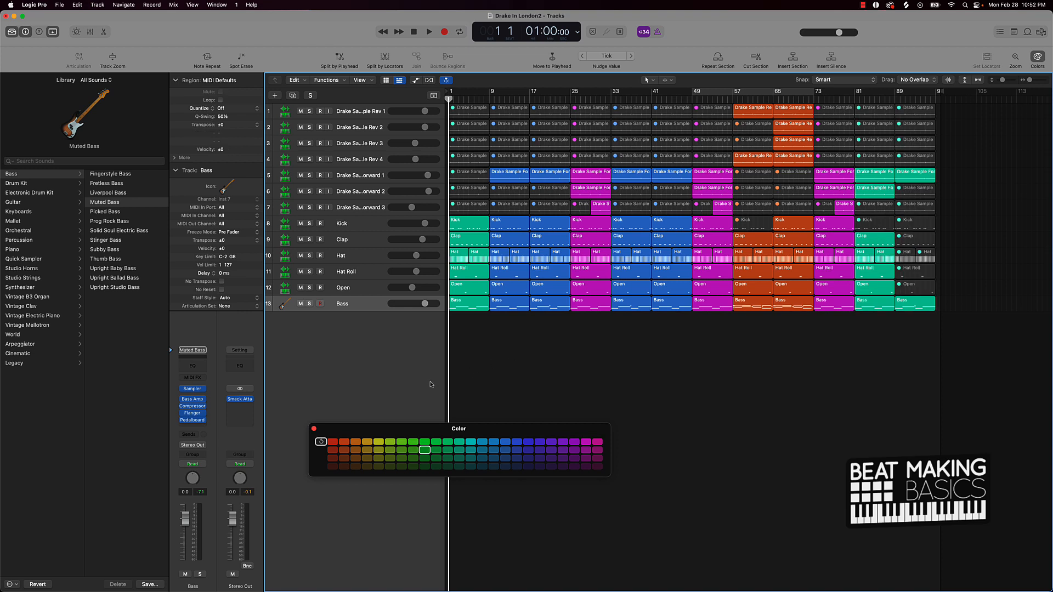
pyautogui.click(314, 429)
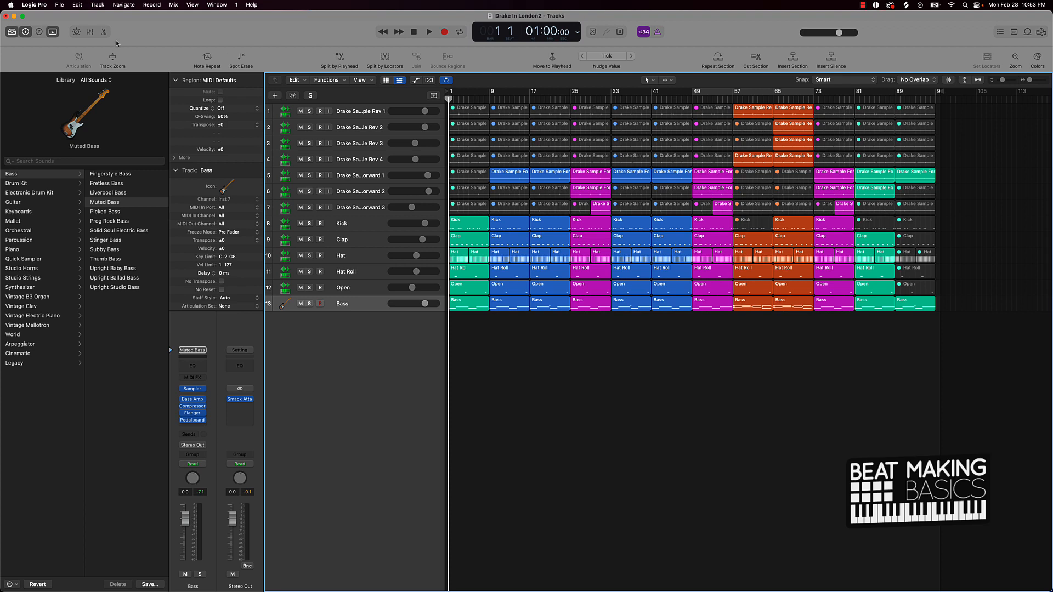
pyautogui.click(53, 32)
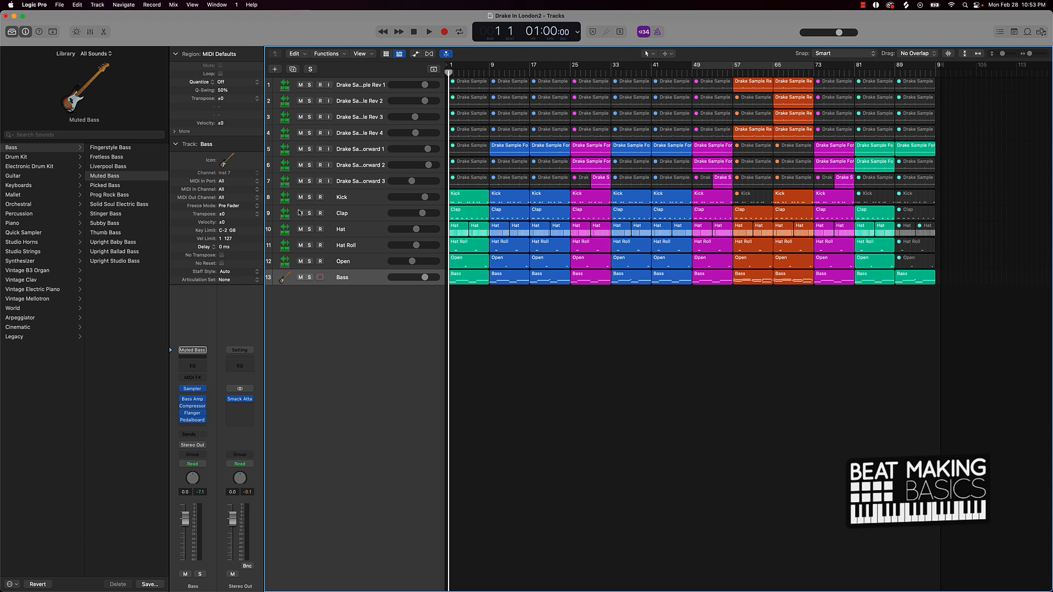
# Create one software instrument track, audition the Manchester drum kit and load the Neo Soul drum kit on it
pyautogui.click(275, 69)
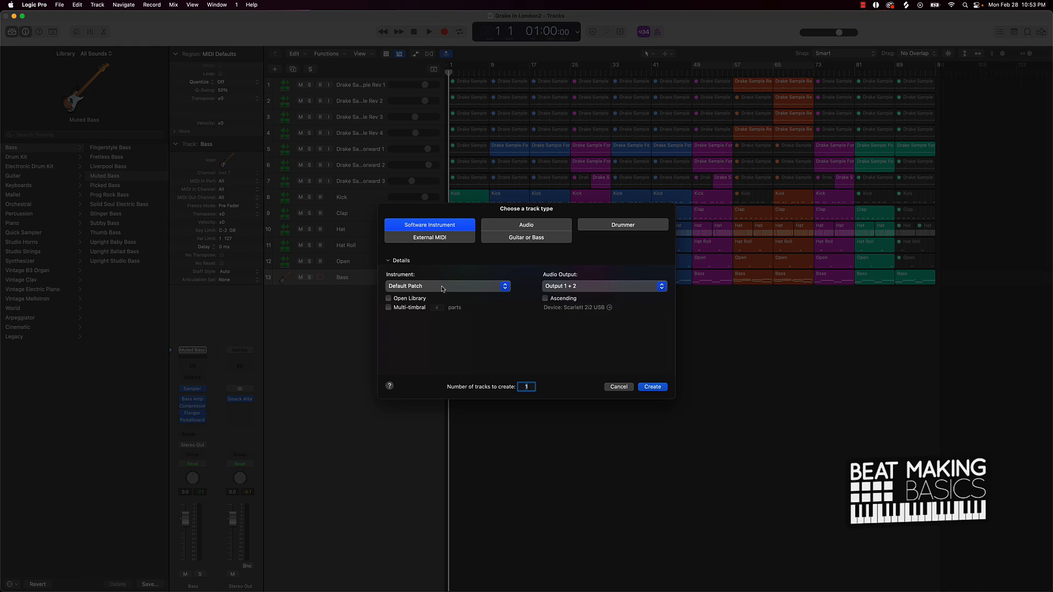
pyautogui.click(653, 386)
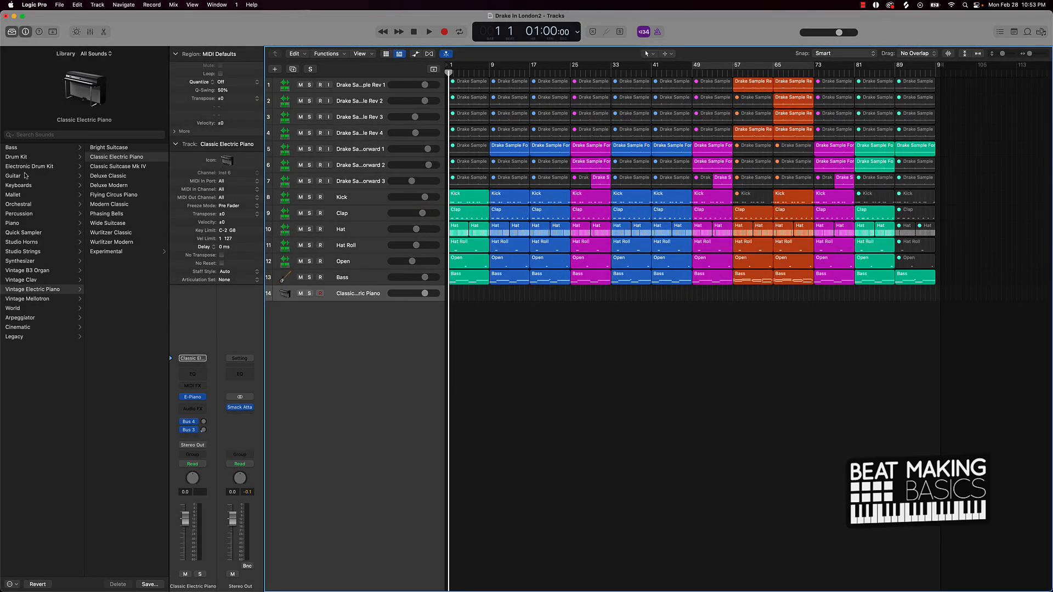
pyautogui.click(24, 157)
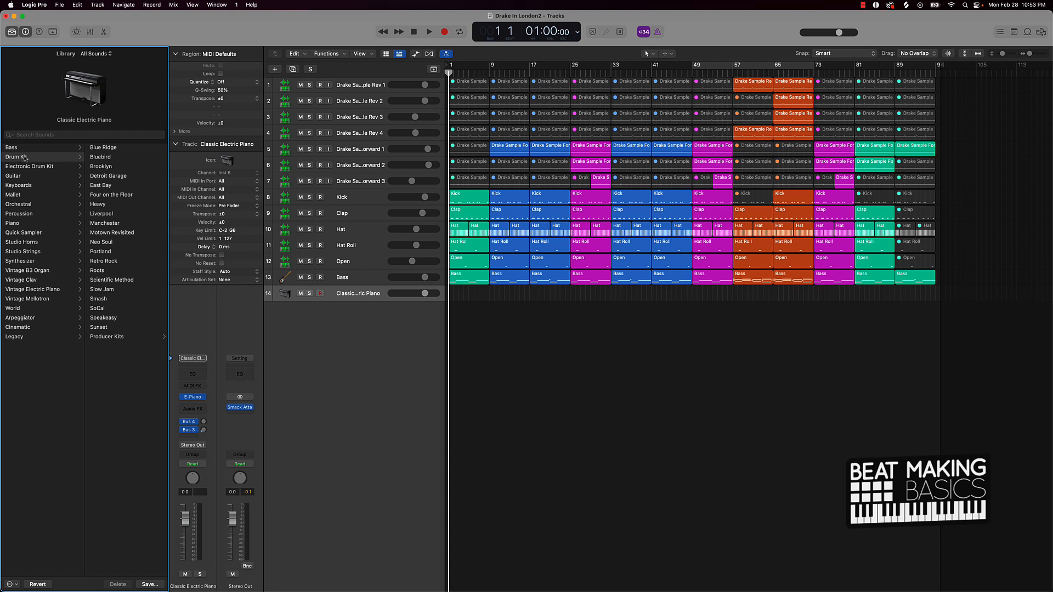
pyautogui.click(105, 223)
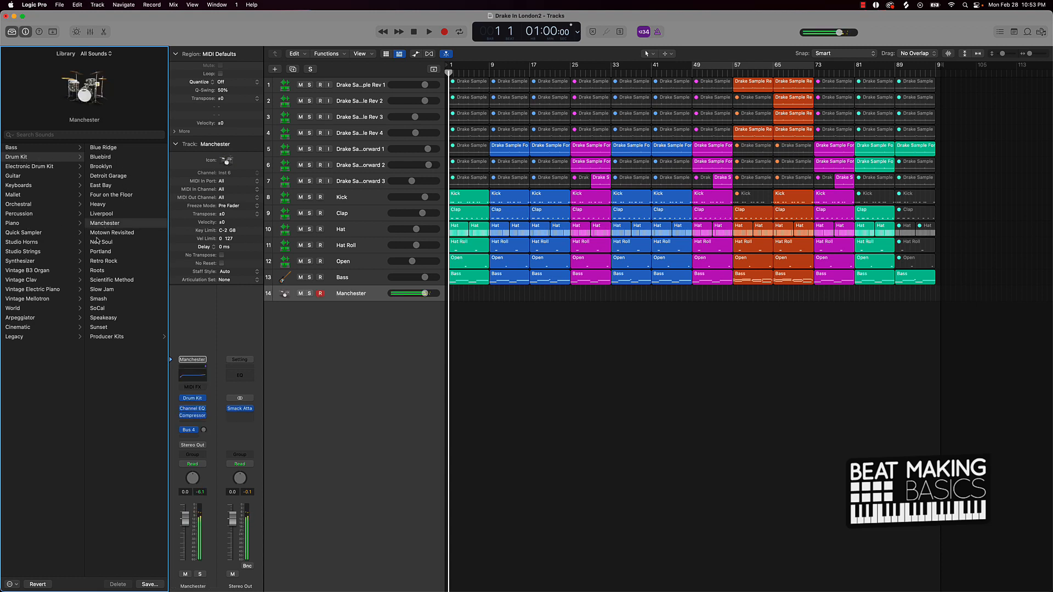
pyautogui.click(102, 235)
pyautogui.click(105, 242)
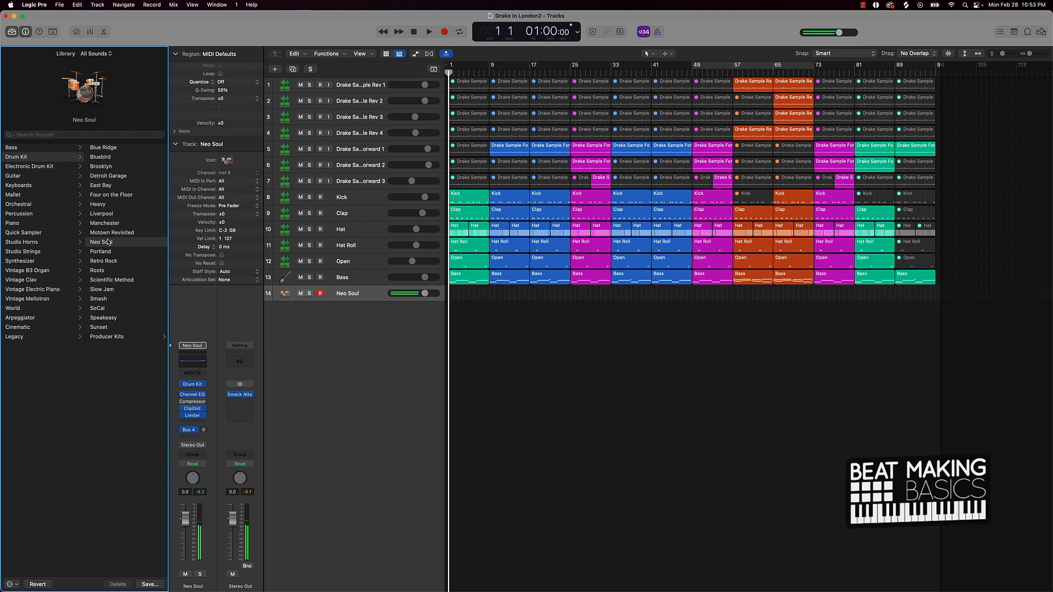
# Show the on-screen keyboard in piano layout and place it in the empty area below the tracks
pyautogui.press('super+k')
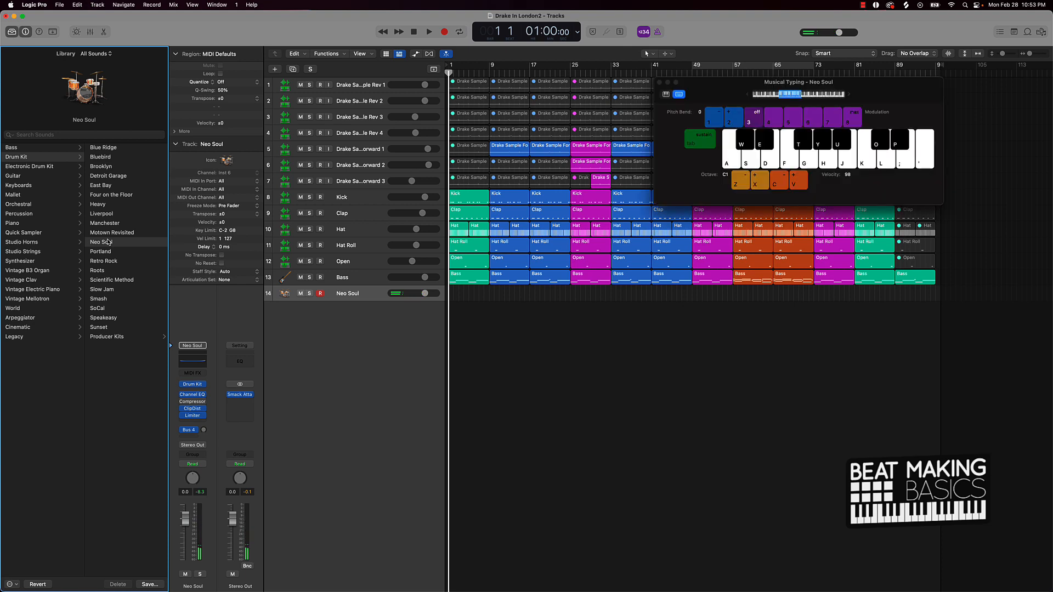
pyautogui.click(666, 94)
pyautogui.moveTo(663, 83); pyautogui.dragTo(663, 398)
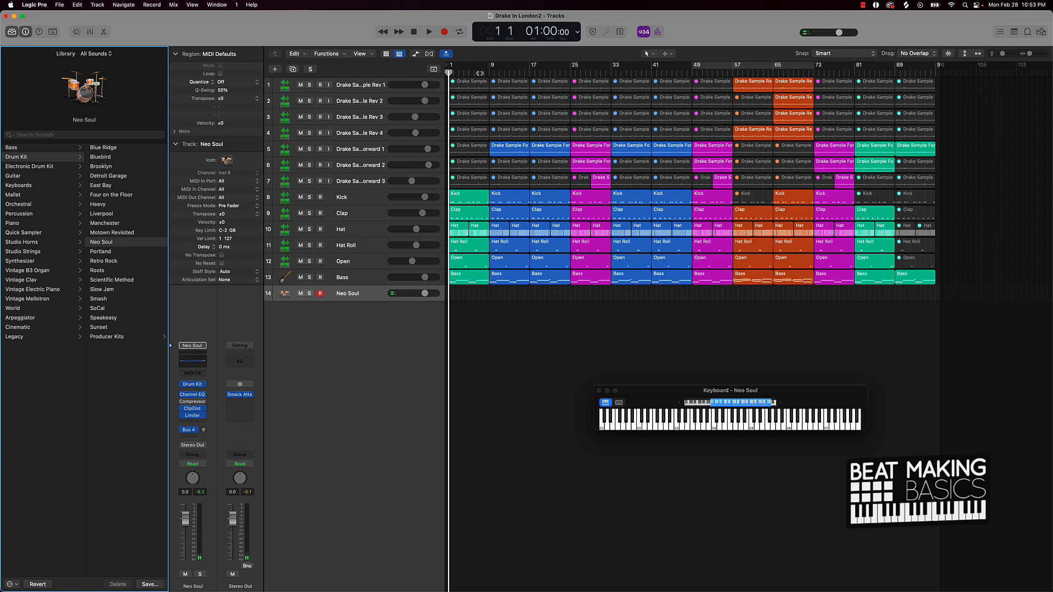
# Record a trial Neo Soul drum take from bar 1, turn off the metronome click, and undo the take
pyautogui.press('r')
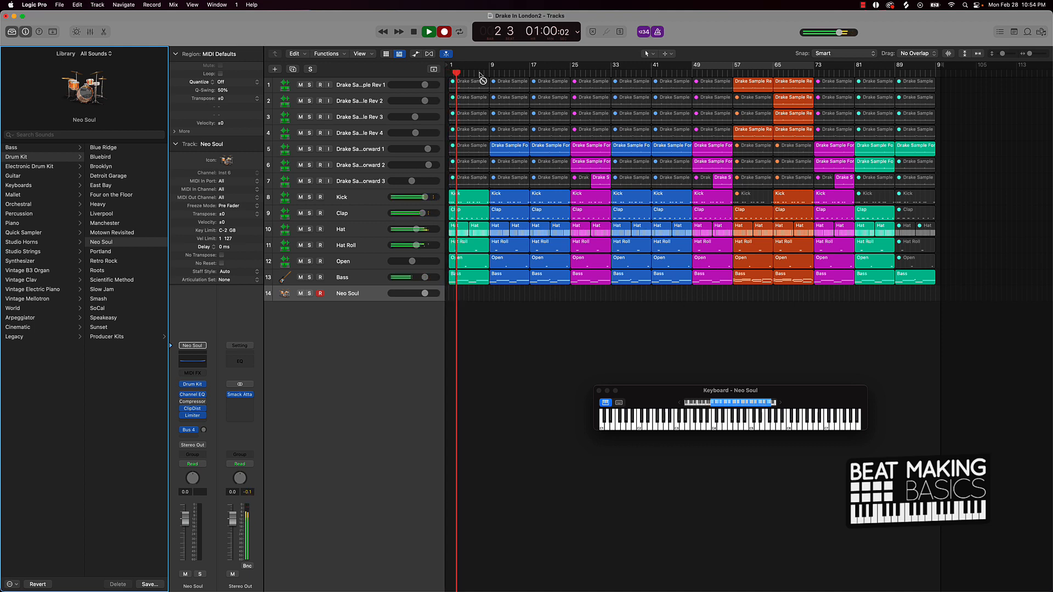
pyautogui.click(659, 32)
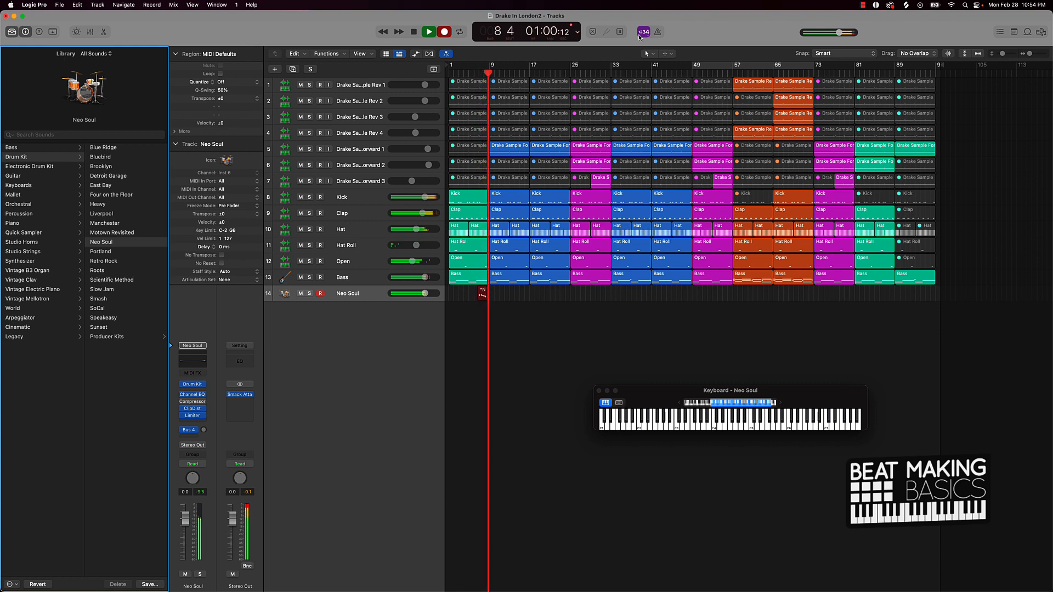
pyautogui.press('space')
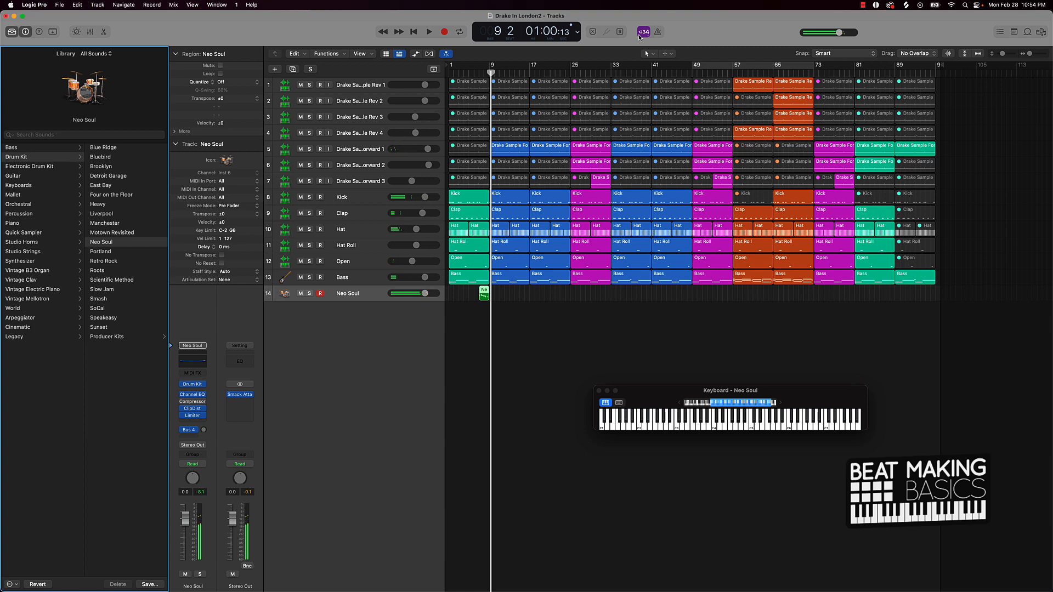
pyautogui.press('space')
pyautogui.press('space')
pyautogui.press('super+z')
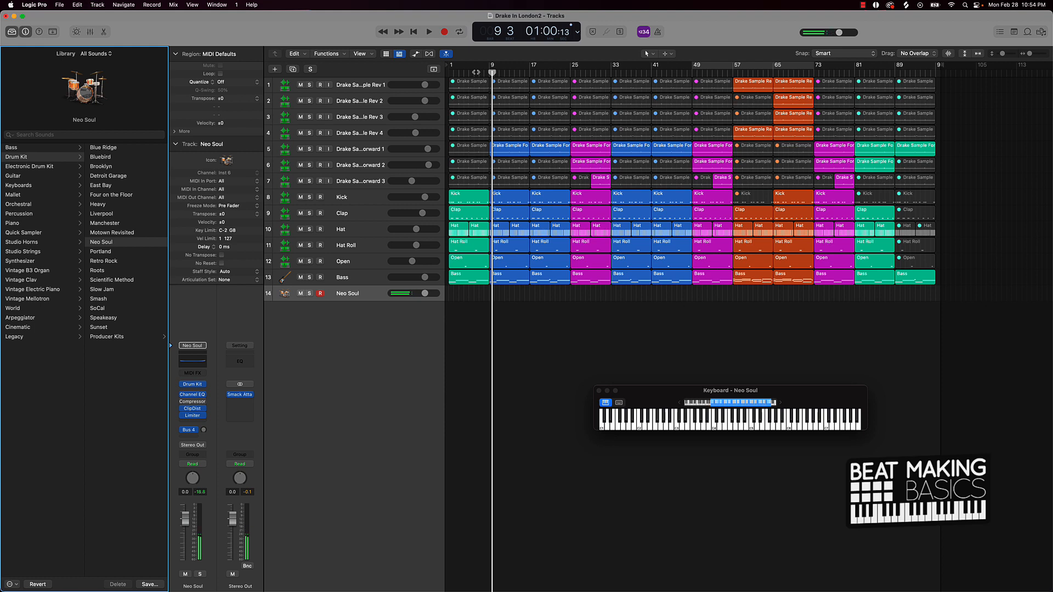
# Return the playhead to bar 9 and record a short drum hit there on the Neo Soul track
pyautogui.press(',')
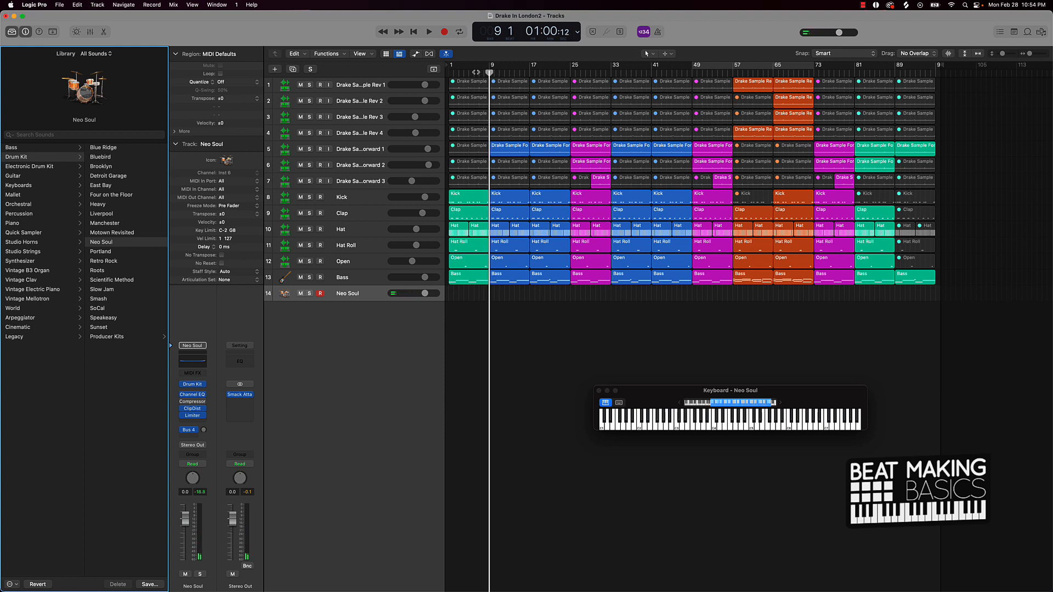
pyautogui.press('space')
pyautogui.press('space')
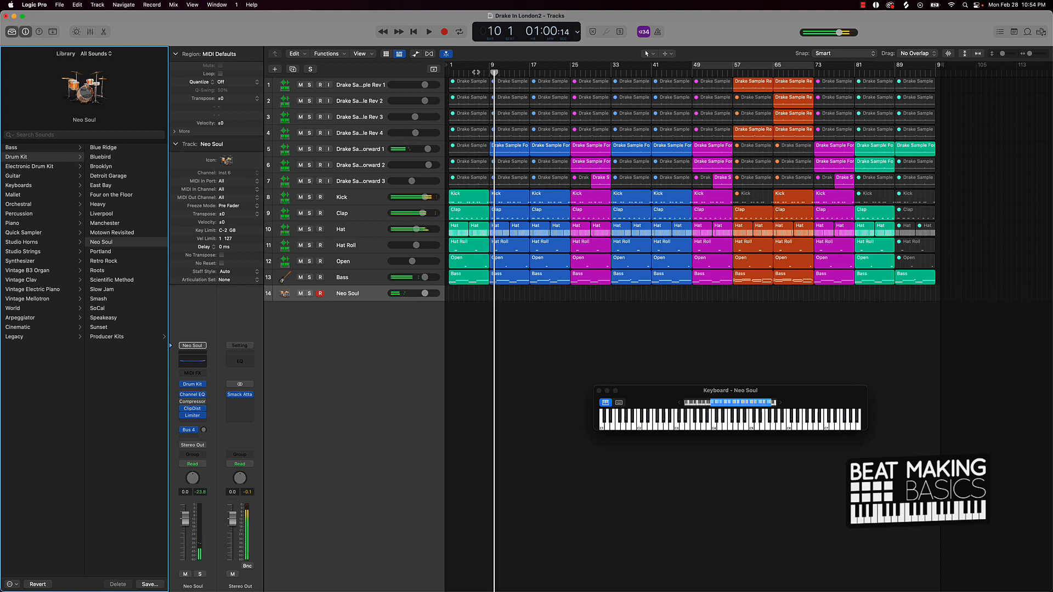
pyautogui.press(',')
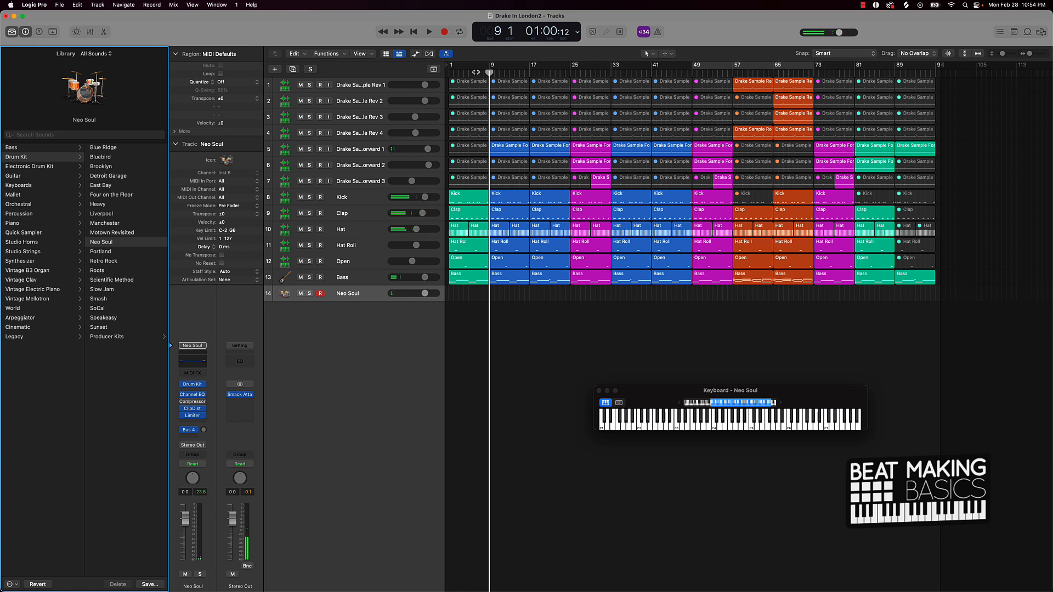
pyautogui.press('space')
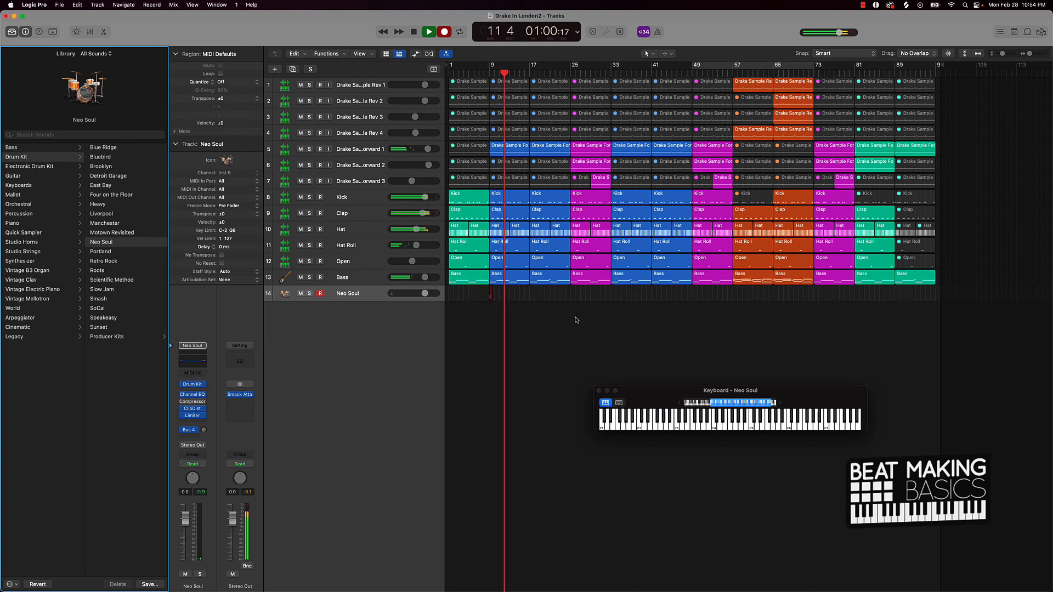
pyautogui.press('space')
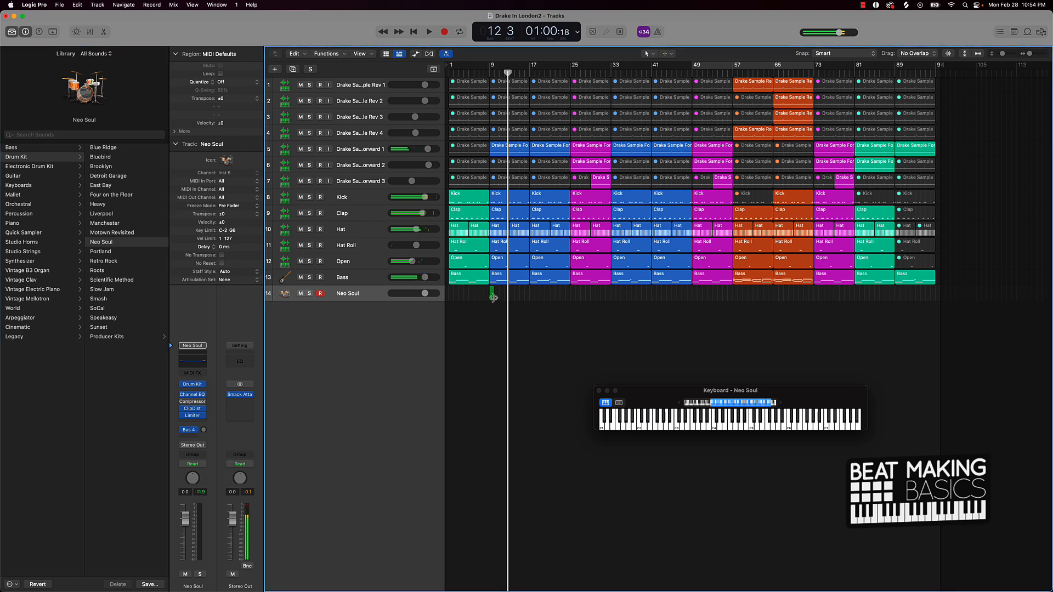
# Delete the lower of the two recorded notes in the Neo Soul region at bar 9 and review the remaining note
pyautogui.doubleClick(492, 294)
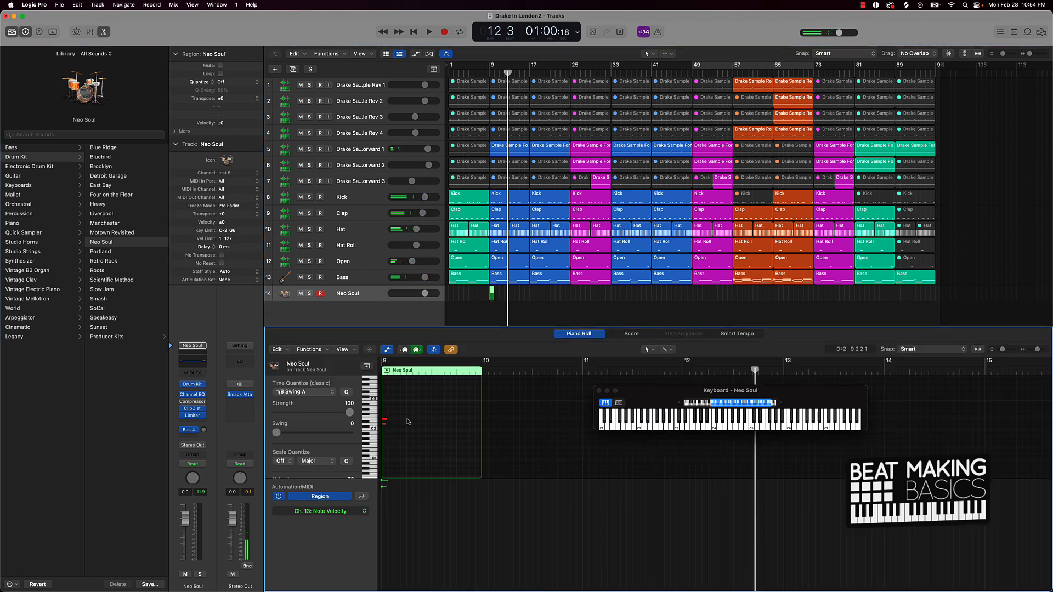
pyautogui.click(385, 425)
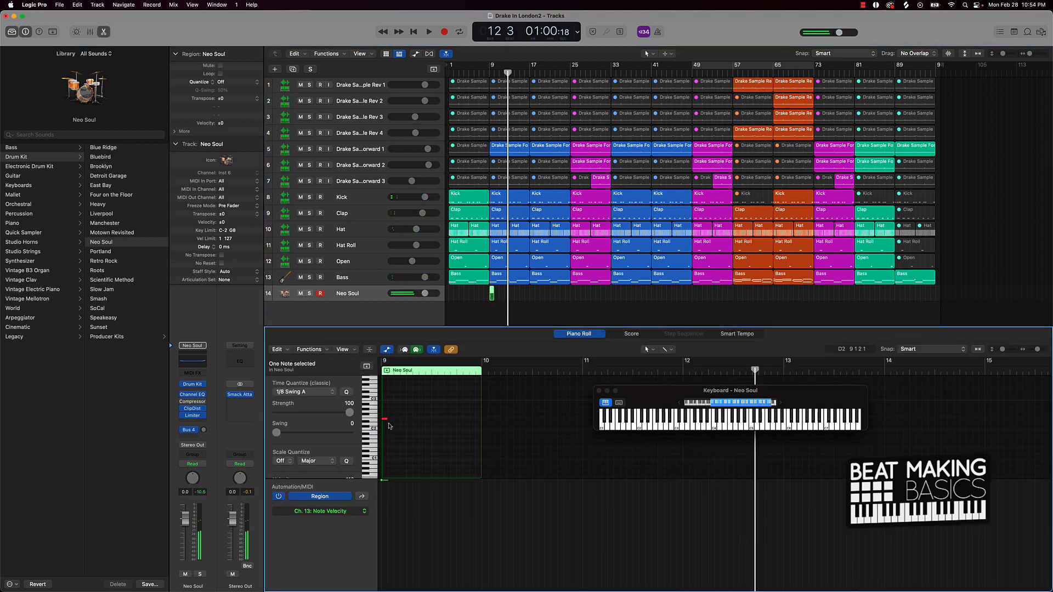
pyautogui.click(474, 309)
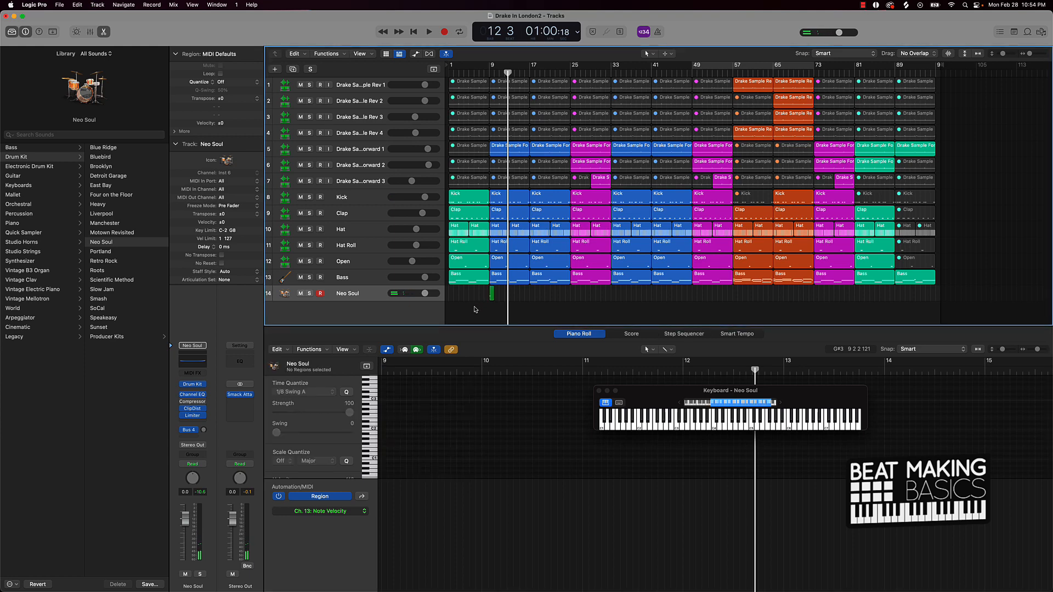
pyautogui.press('e')
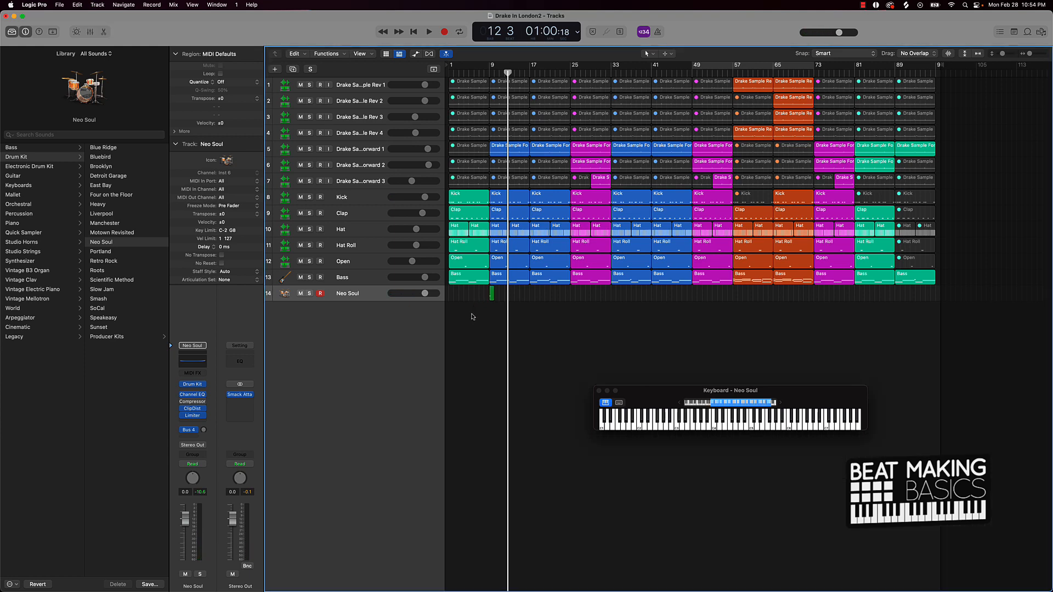
pyautogui.doubleClick(493, 296)
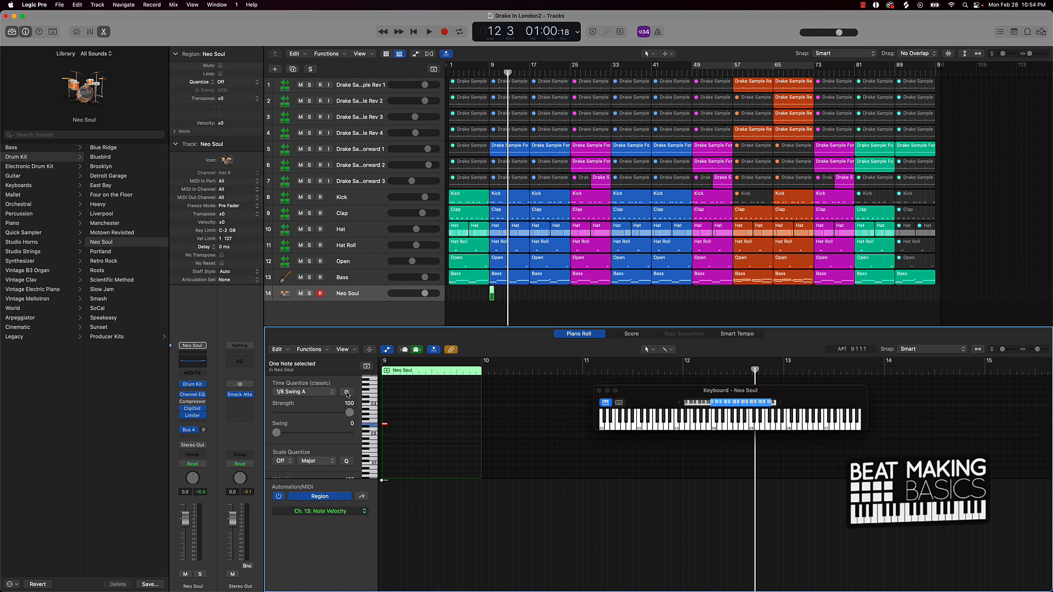
pyautogui.press('e')
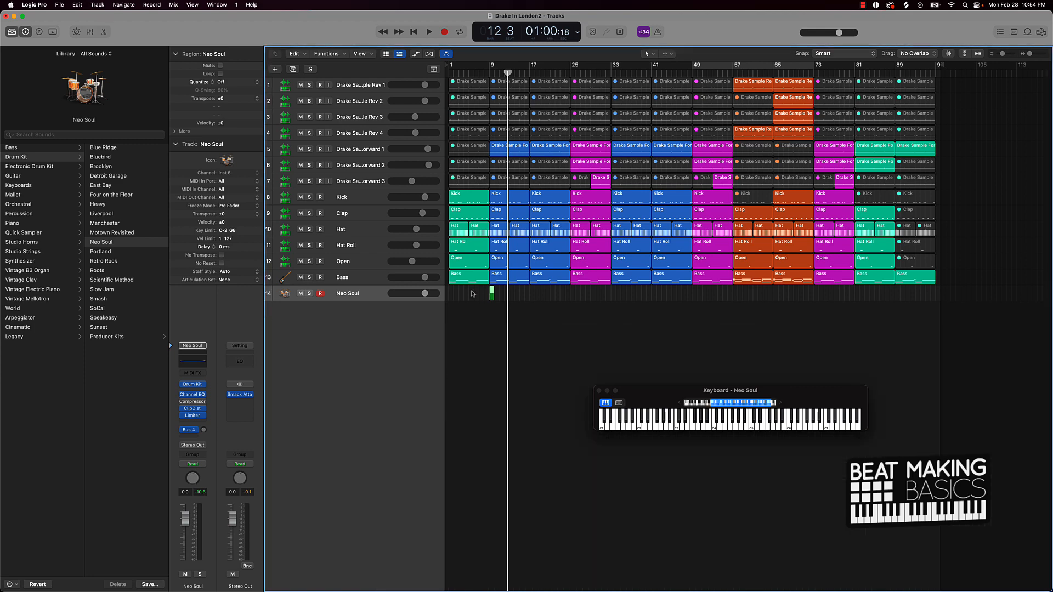
# Lengthen the Neo Soul region at bar 9 to eight bars and copy it to each following section start, up to bar 65
pyautogui.moveTo(493, 297); pyautogui.dragTo(644, 291)
pyautogui.moveTo(504, 298); pyautogui.dragTo(665, 297)
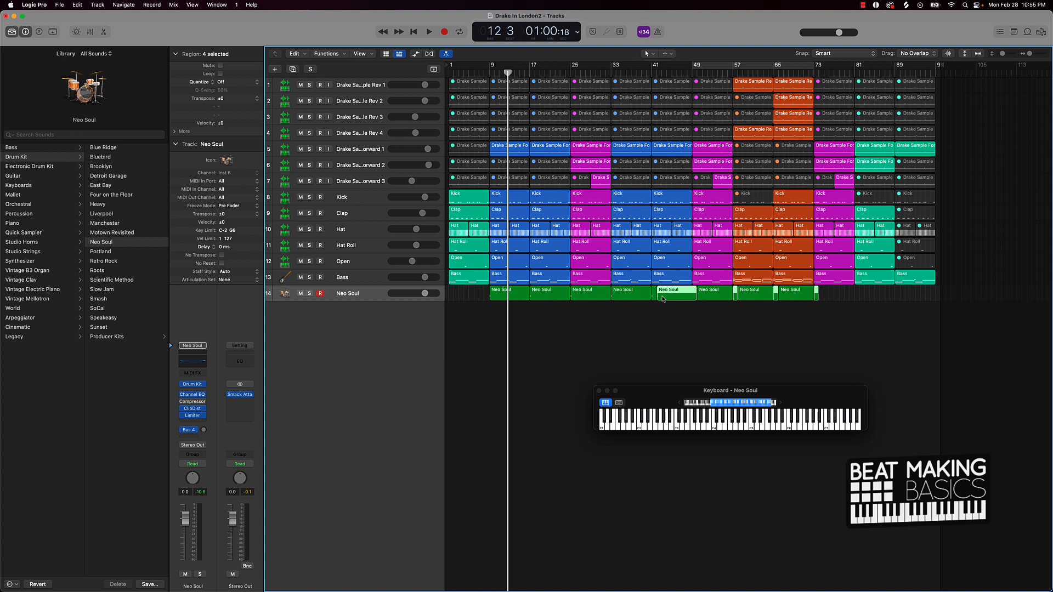
pyautogui.press('super+z')
pyautogui.click(751, 313)
pyautogui.moveTo(752, 311); pyautogui.dragTo(792, 295)
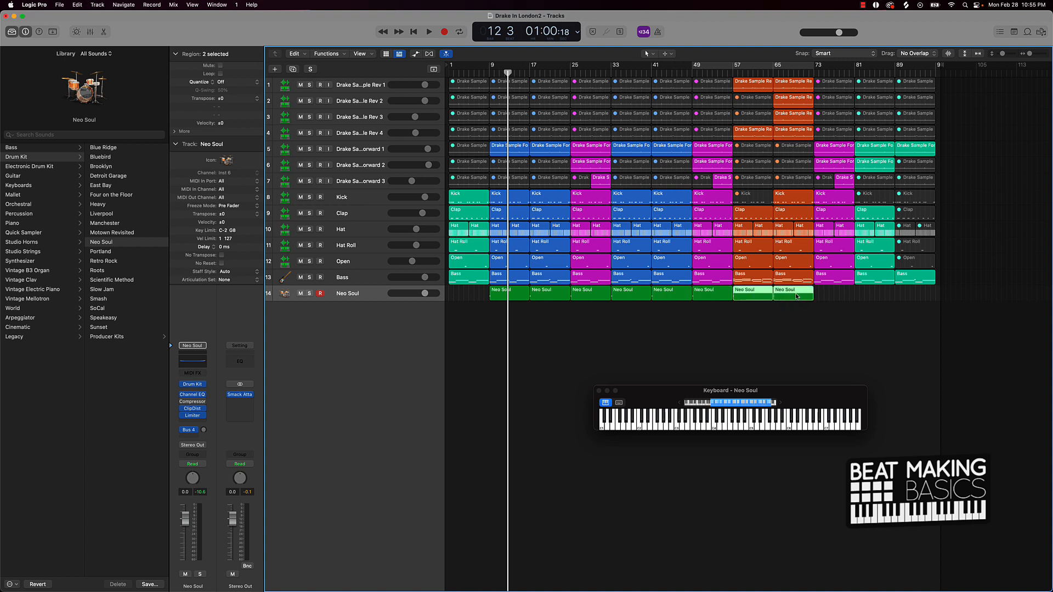
# Copy the Neo Soul regions at bars 57 and 65 to bars 73 and 81, and return the playhead to bar 1
pyautogui.moveTo(704, 309); pyautogui.dragTo(797, 283)
pyautogui.keyDown('shift'); pyautogui.click(758, 283); pyautogui.keyUp('shift')
pyautogui.moveTo(749, 299); pyautogui.dragTo(828, 294)
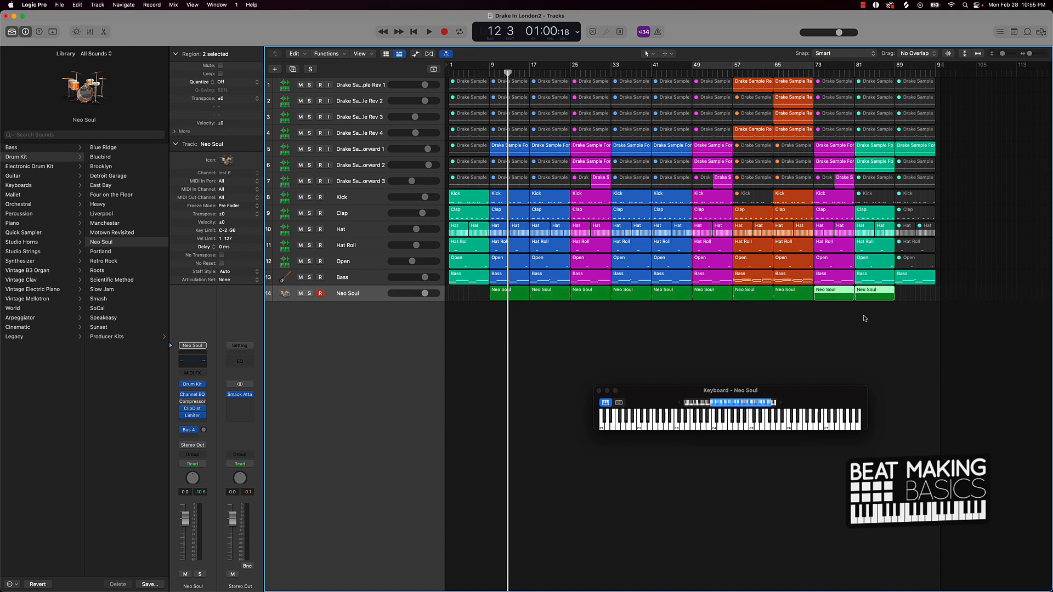
pyautogui.click(864, 318)
pyautogui.press('Return')
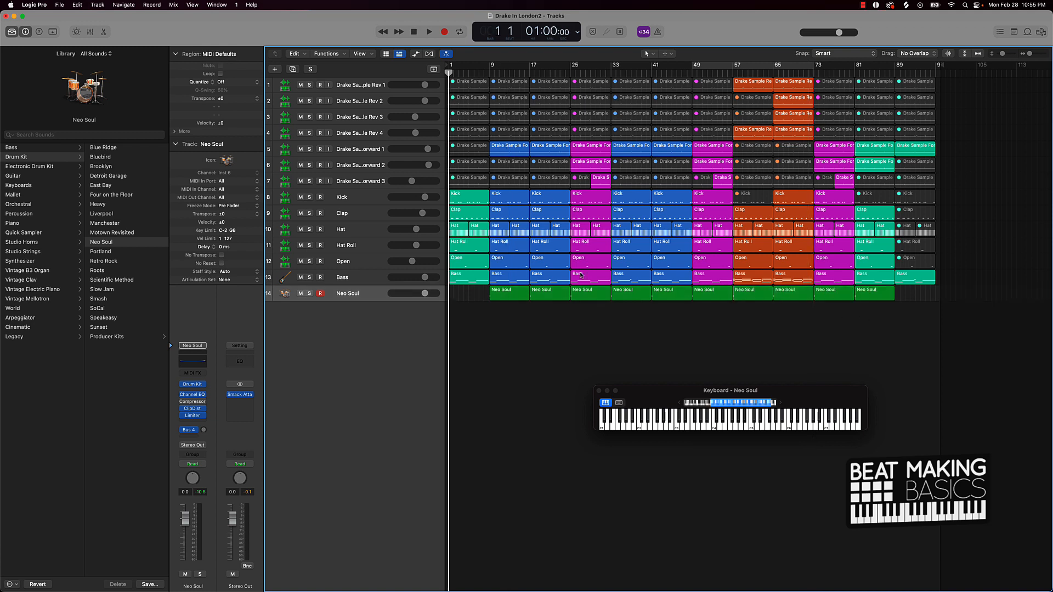
# Lower the Neo Soul track's volume to -7.4 dB and rename the track and its regions as Crash
pyautogui.moveTo(426, 294); pyautogui.dragTo(411, 293)
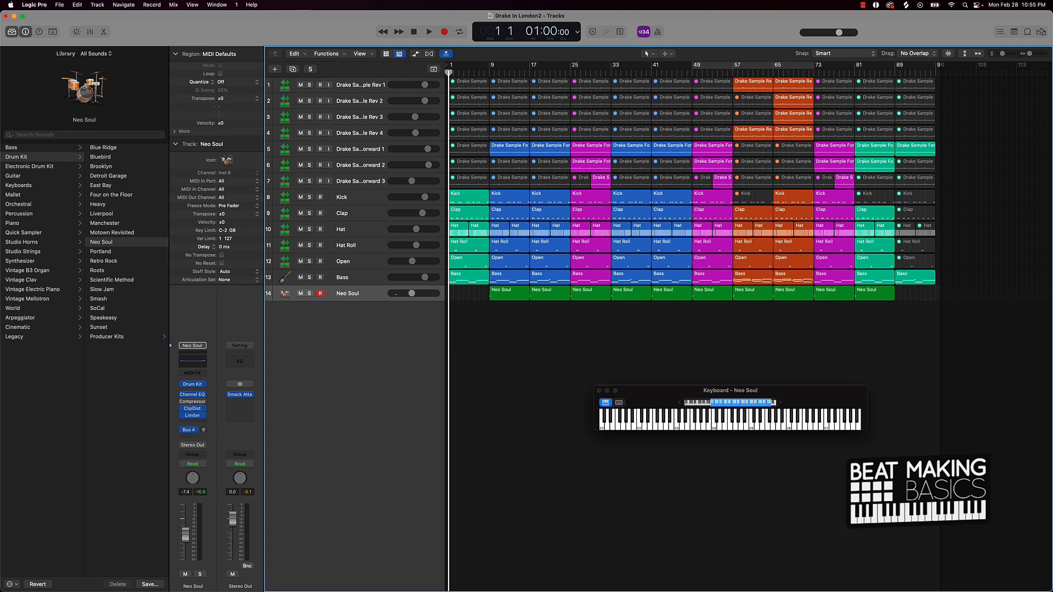
pyautogui.click(349, 295)
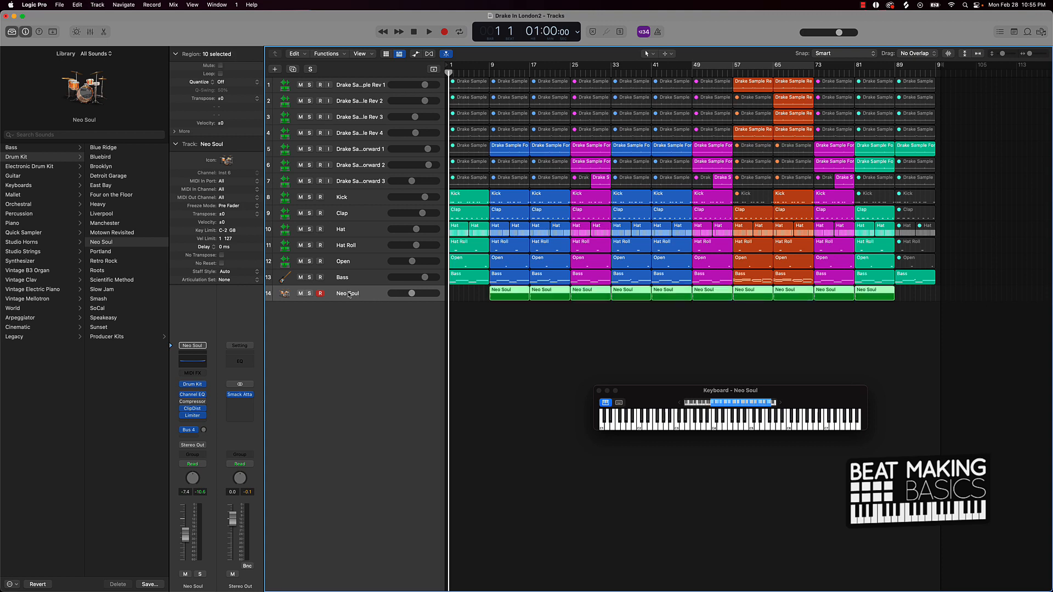
pyautogui.doubleClick(349, 294)
pyautogui.write('Crash')
pyautogui.press('Return')
# Clear the region selection and save the project
pyautogui.press('super+a')
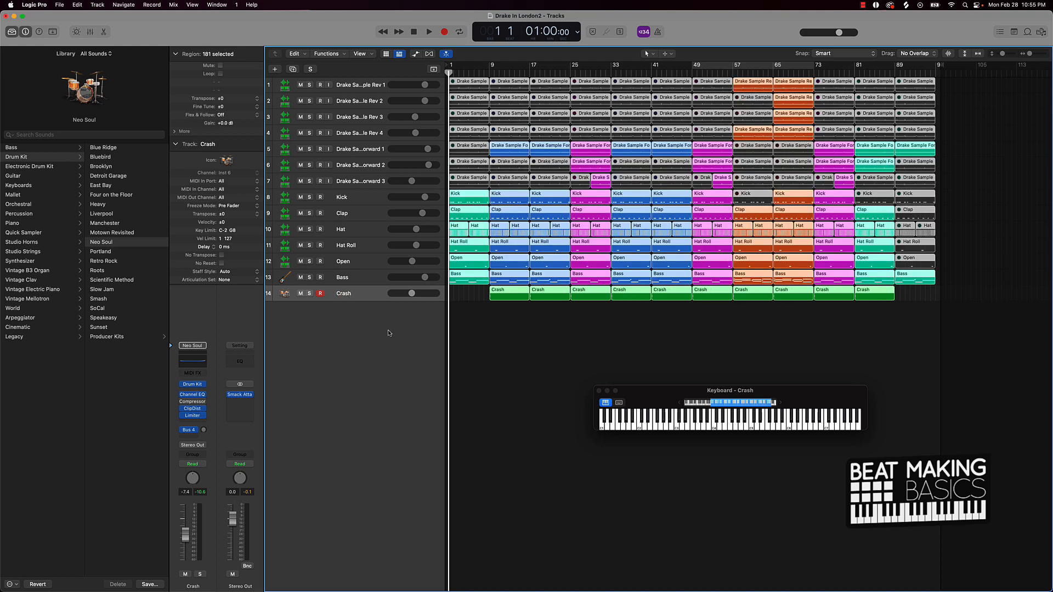
pyautogui.click(518, 352)
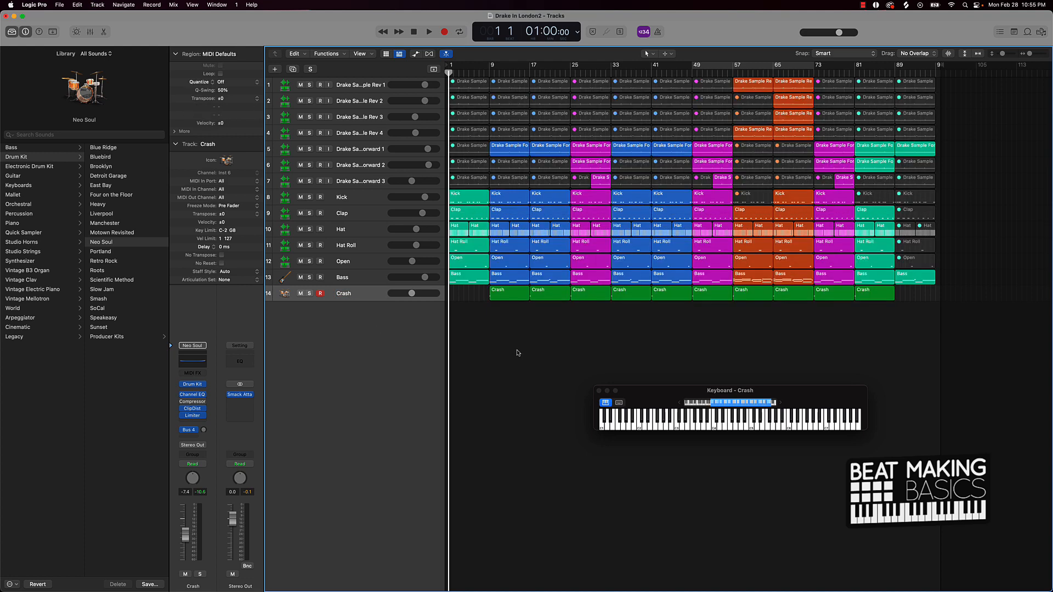
pyautogui.press('super+s')
# Start adding one software instrument track and bring up the choices for its instrument
pyautogui.click(274, 70)
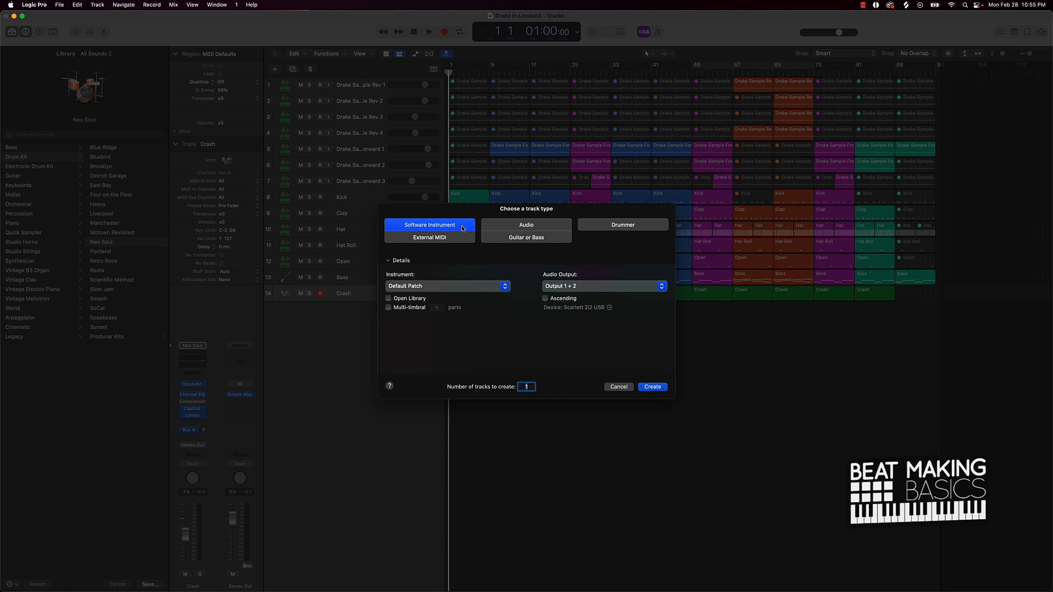
pyautogui.click(457, 285)
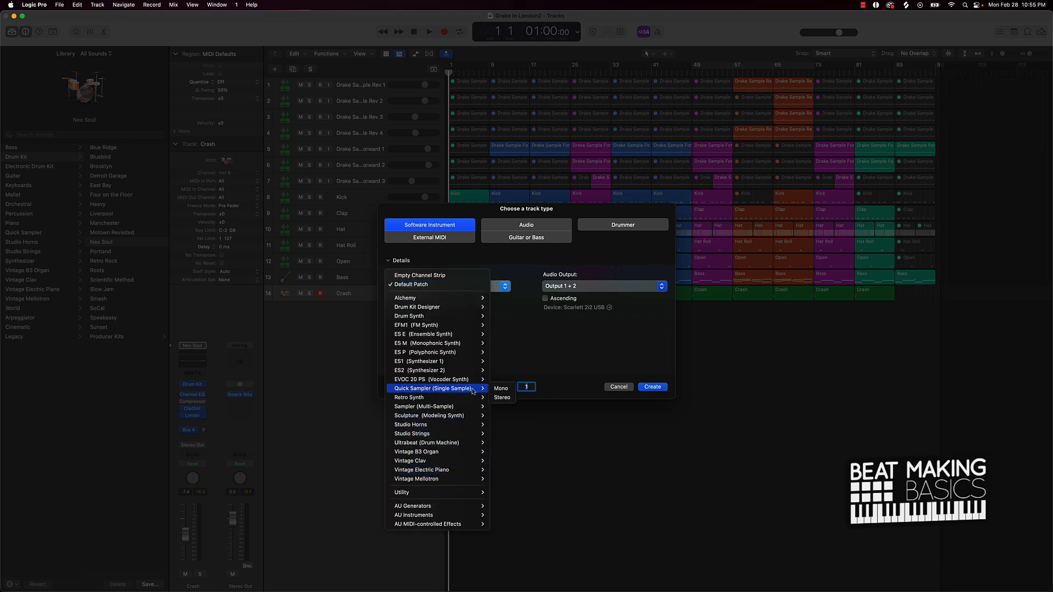
# Create a software instrument track with stereo Quick Sampler and load the Ukiah Beats Official Tag preset on it
pyautogui.click(501, 398)
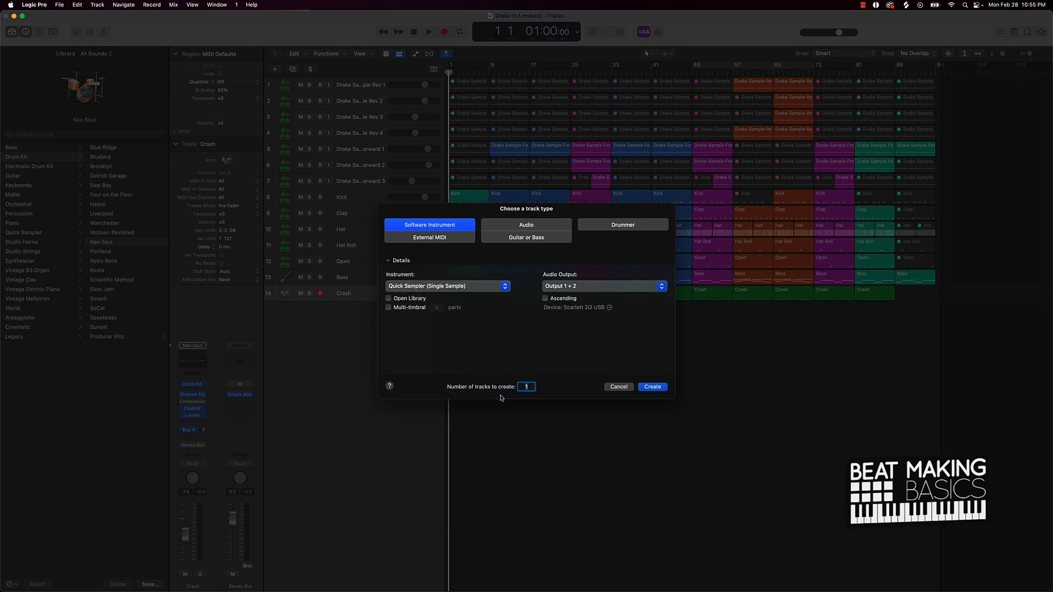
pyautogui.click(659, 391)
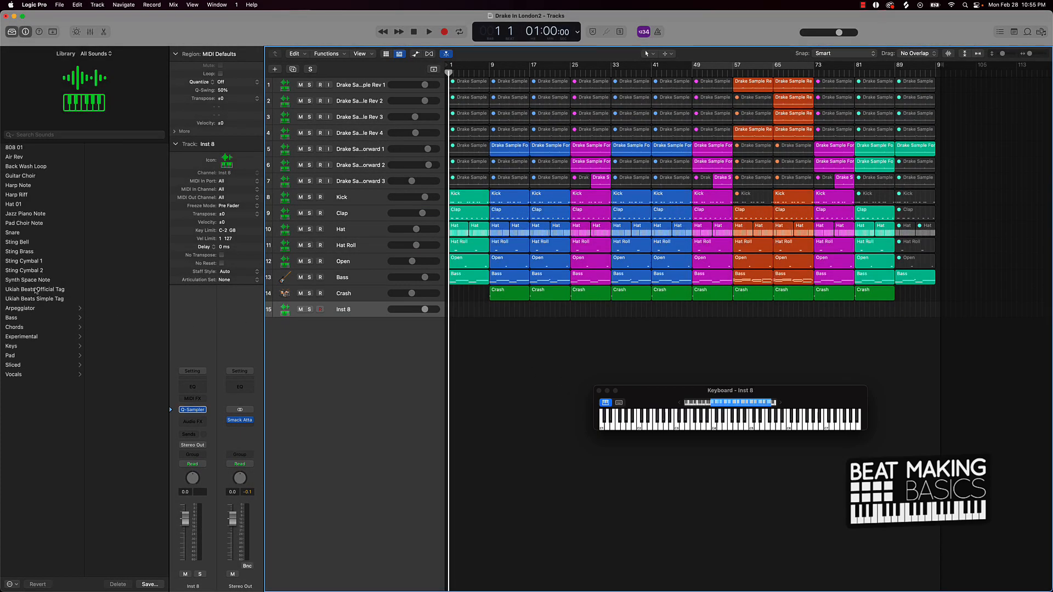
pyautogui.click(36, 290)
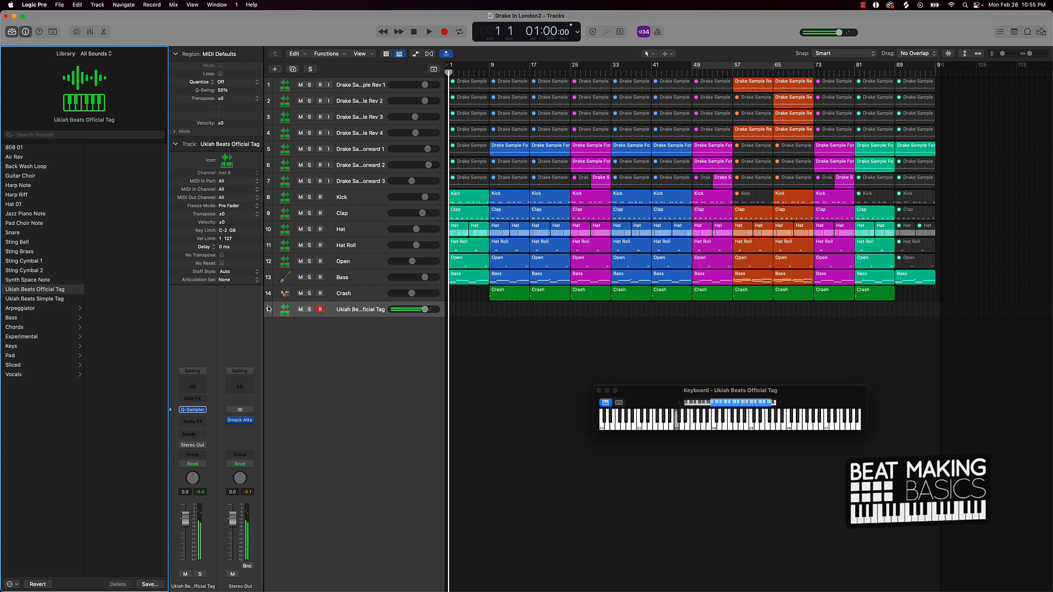
# Record a tag region starting in bar 3 on the new track and inspect its note in the Piano Roll
pyautogui.press('r')
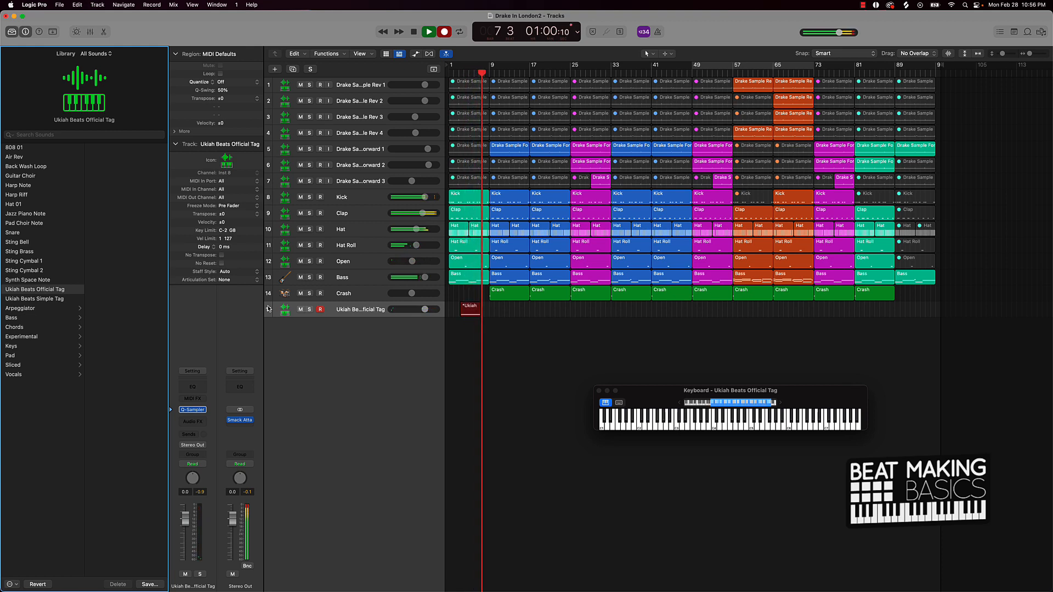
pyautogui.press('space')
pyautogui.click(462, 344)
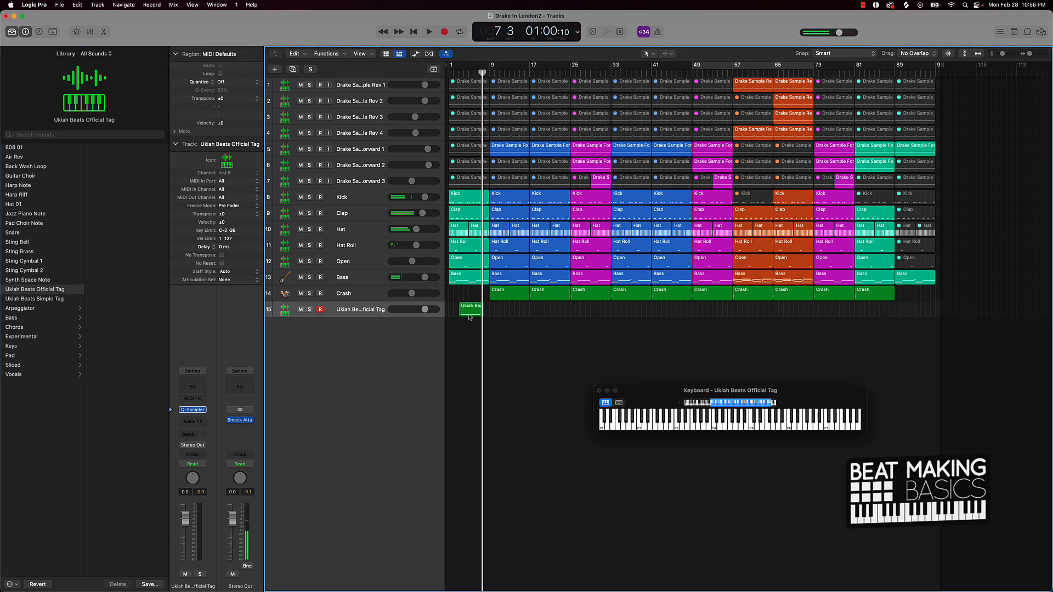
pyautogui.doubleClick(469, 311)
pyautogui.click(483, 424)
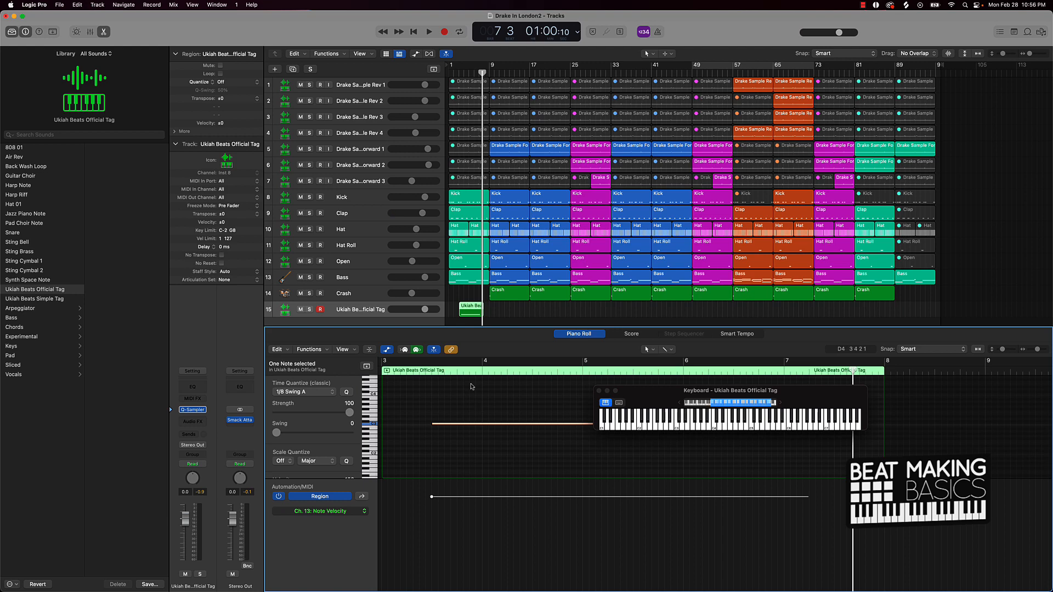
pyautogui.click(508, 311)
pyautogui.press('e')
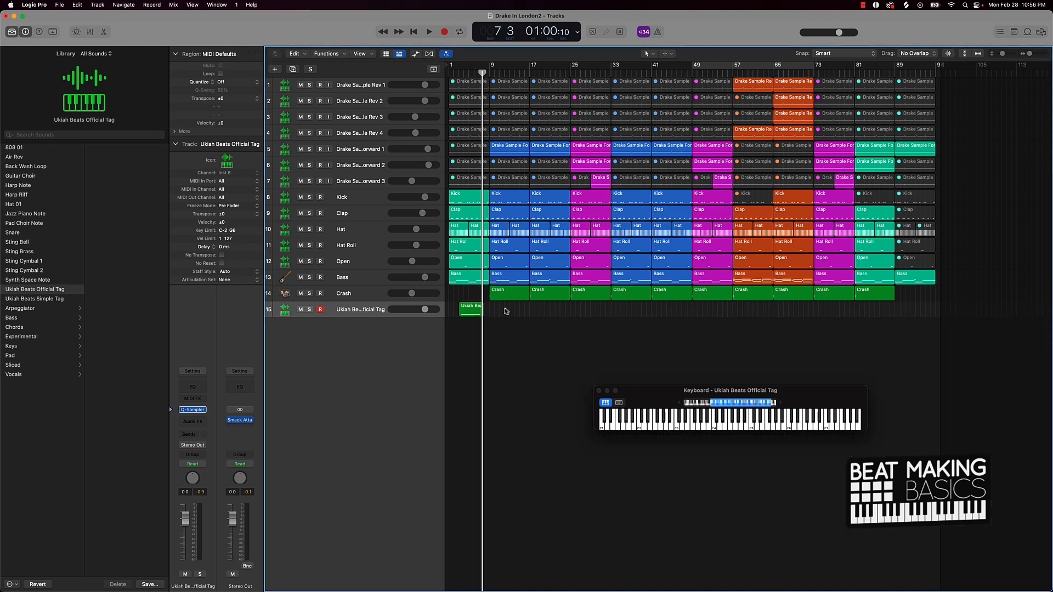
# Mute the first Kick region and unmute the first Drake Sample Forward 1 region at bar 1
pyautogui.click(454, 200)
pyautogui.hotkey('ctrl', 'm')
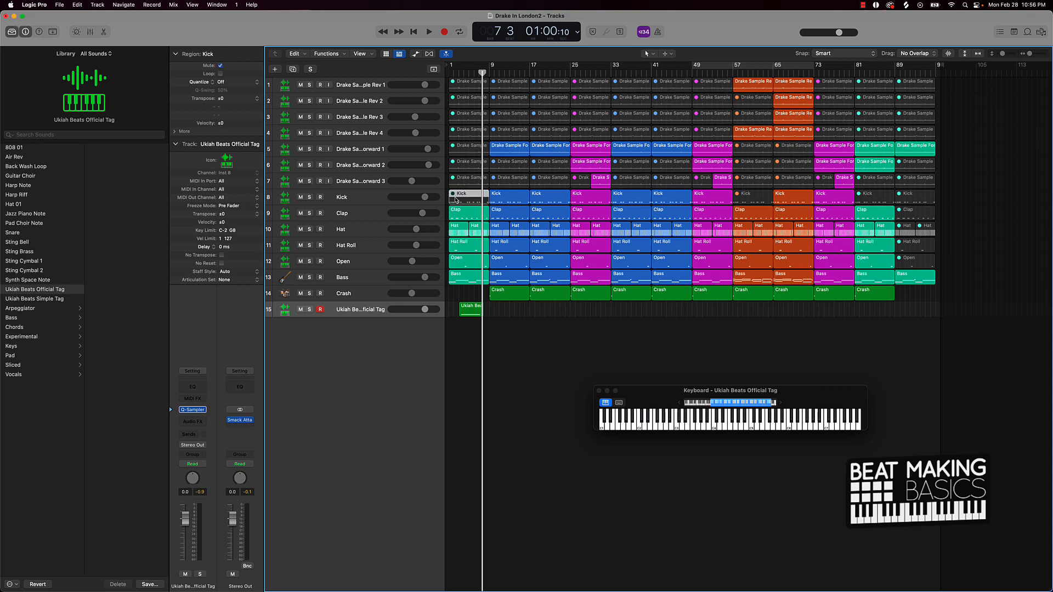
pyautogui.click(461, 153)
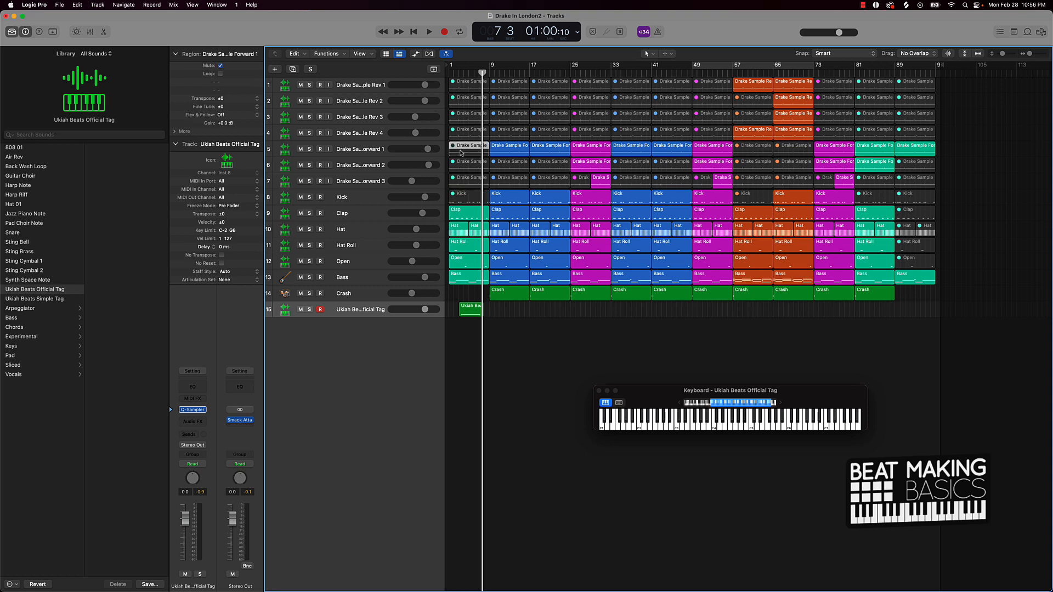
pyautogui.hotkey('ctrl', 'm')
pyautogui.click(474, 199)
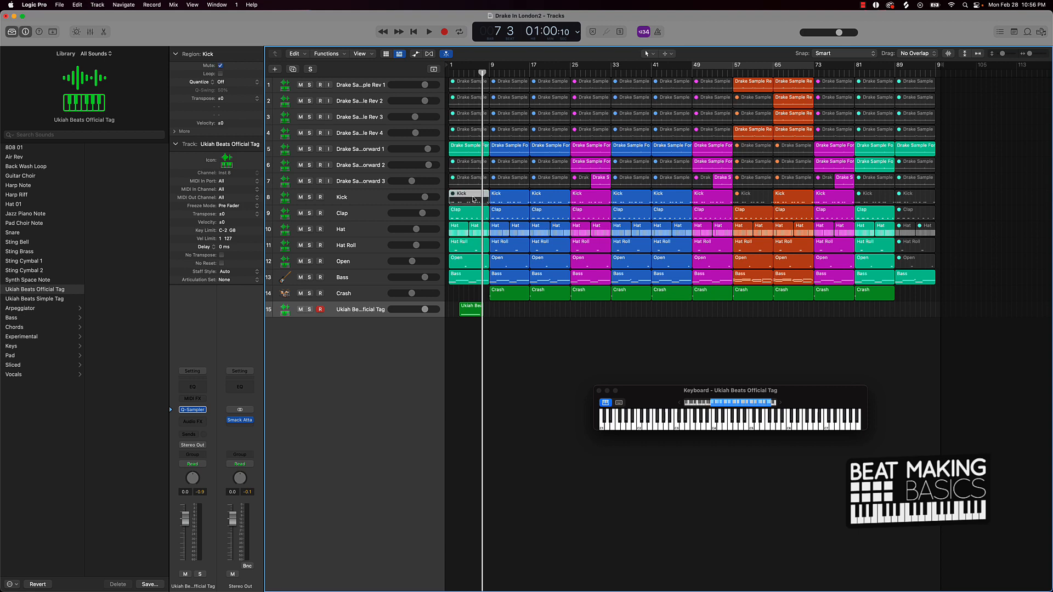
# Play the intro from the beginning and lower the tag track's volume to -5.5 dB
pyautogui.press('Return')
pyautogui.press('space')
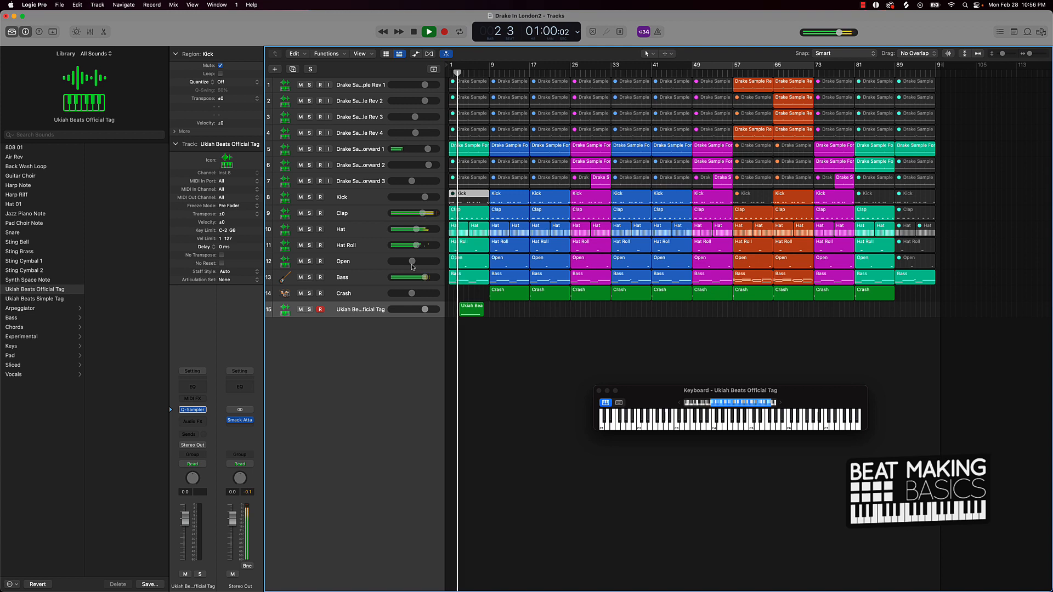
pyautogui.moveTo(428, 313); pyautogui.dragTo(417, 313)
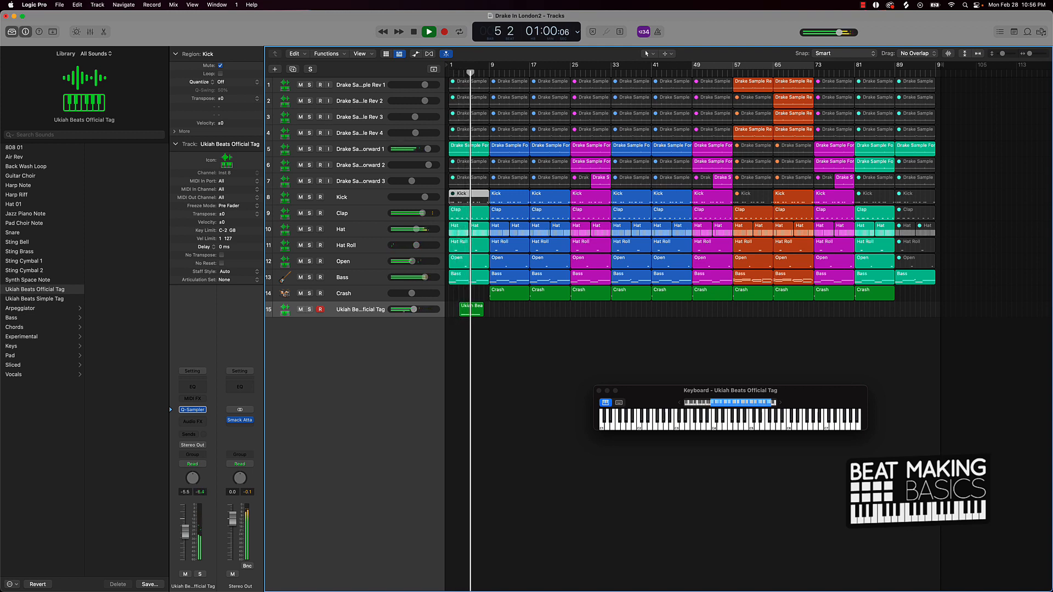
pyautogui.click(502, 366)
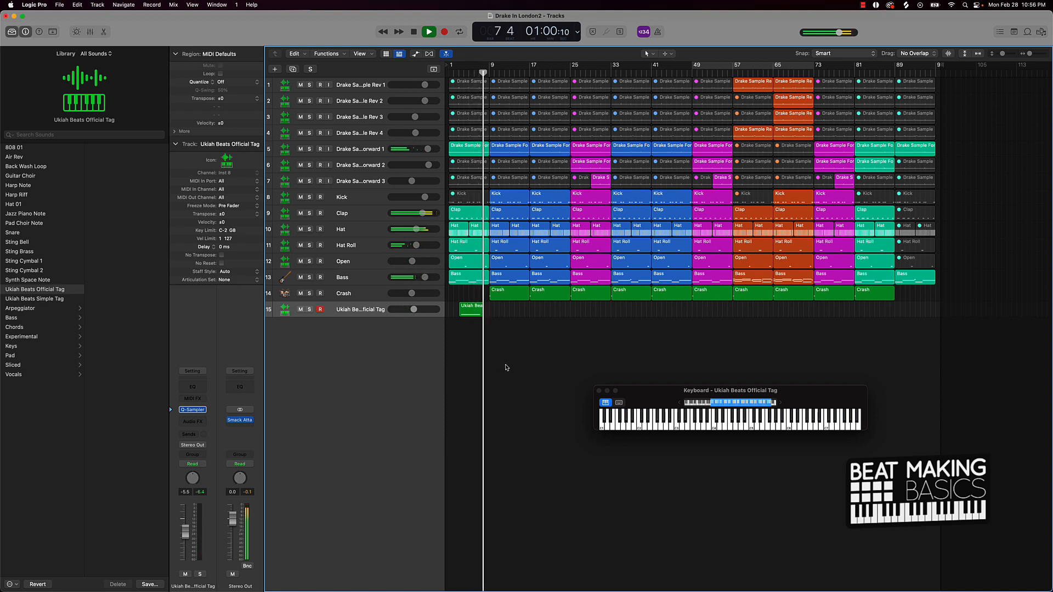
pyautogui.press('space')
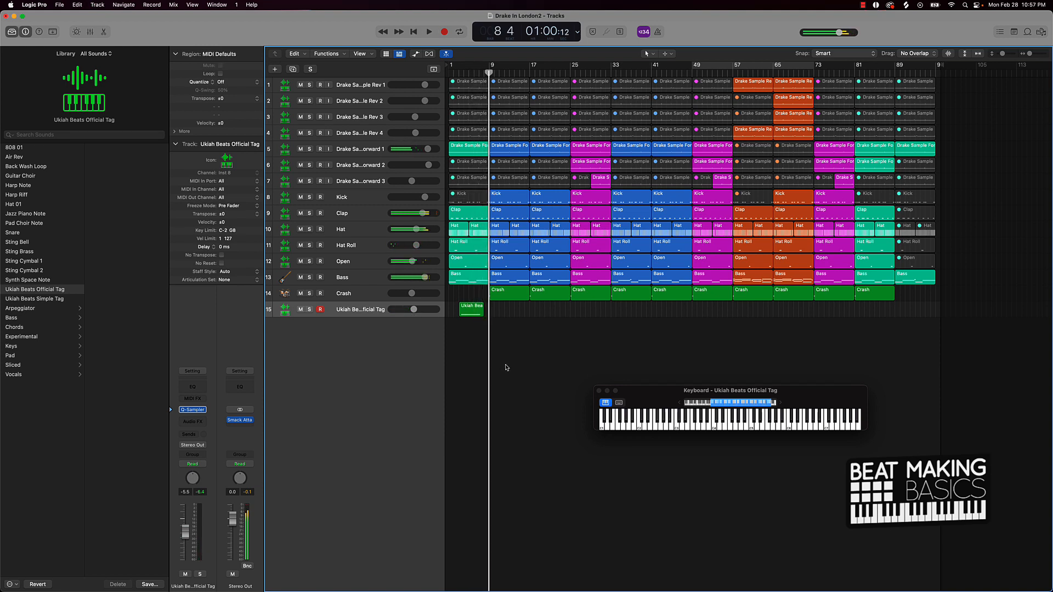
pyautogui.press('Return')
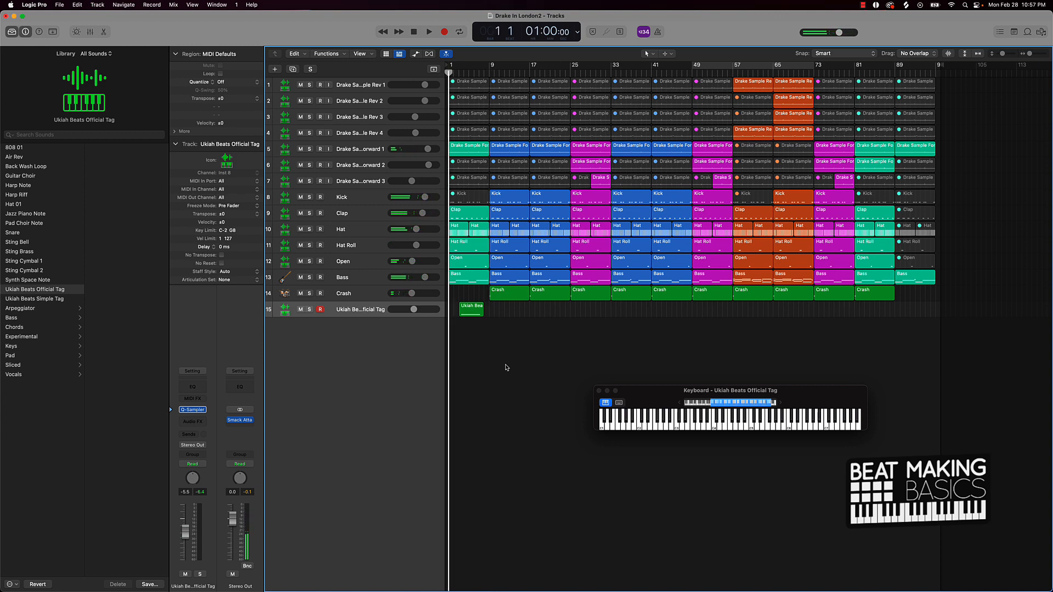
# Duplicate the Crash track and audition drum kits from Portland Kit onward on the copy, settling on SoCal Kit
pyautogui.click(357, 293)
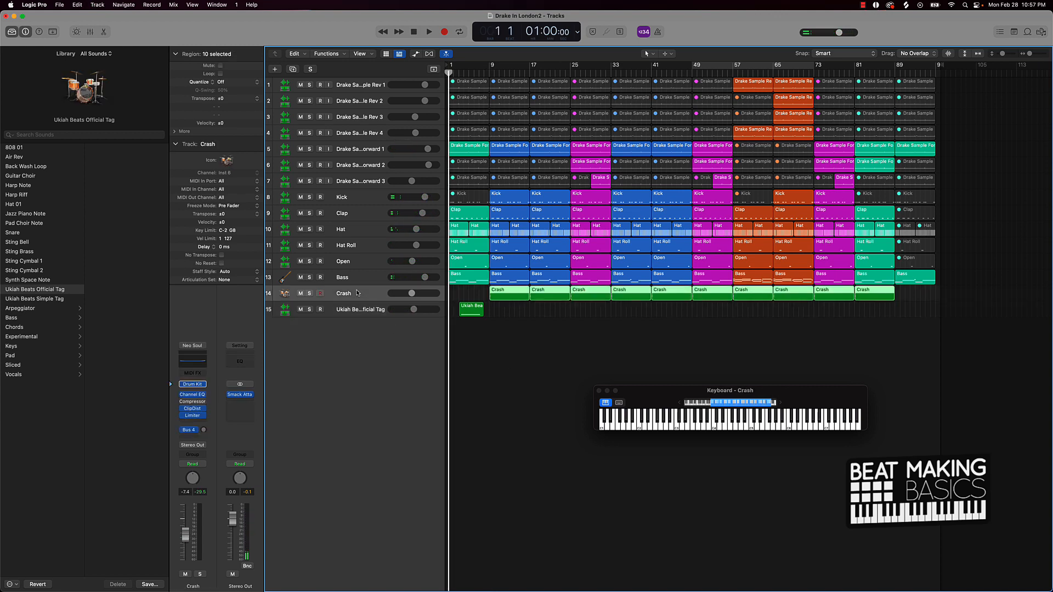
pyautogui.press('super+d')
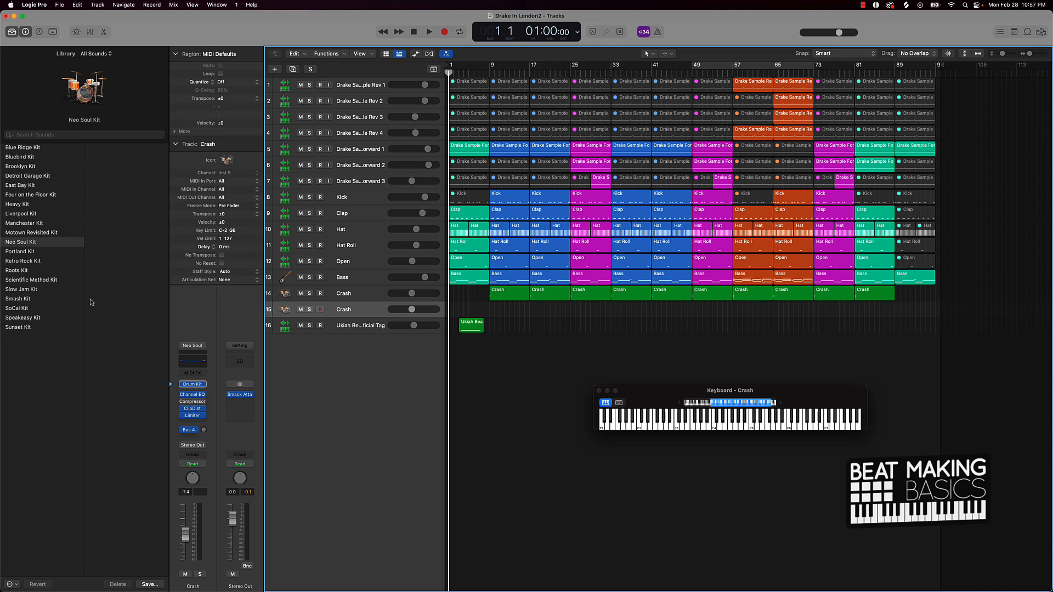
pyautogui.click(23, 252)
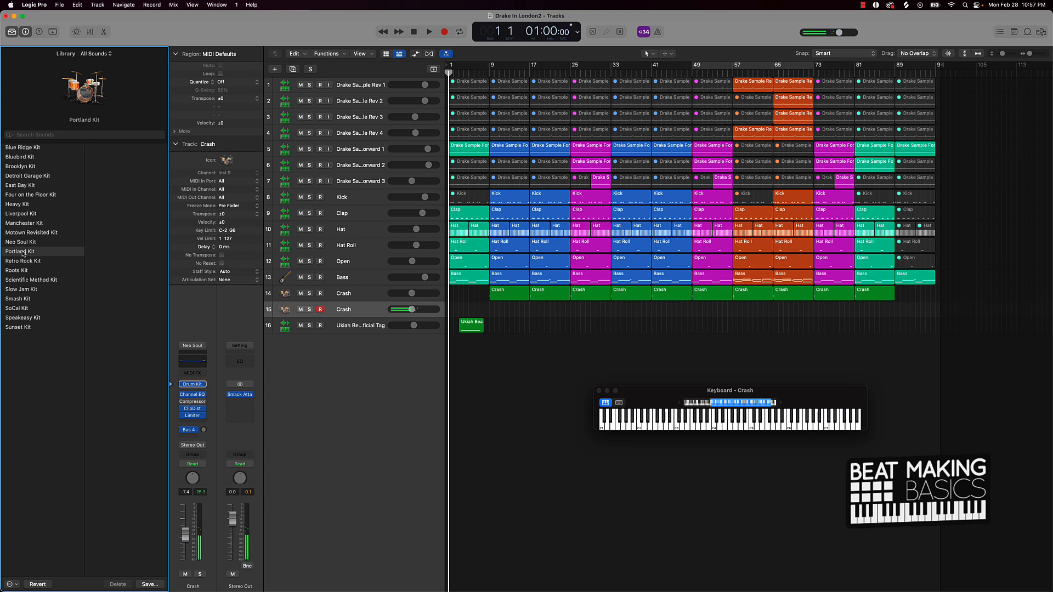
pyautogui.click(23, 262)
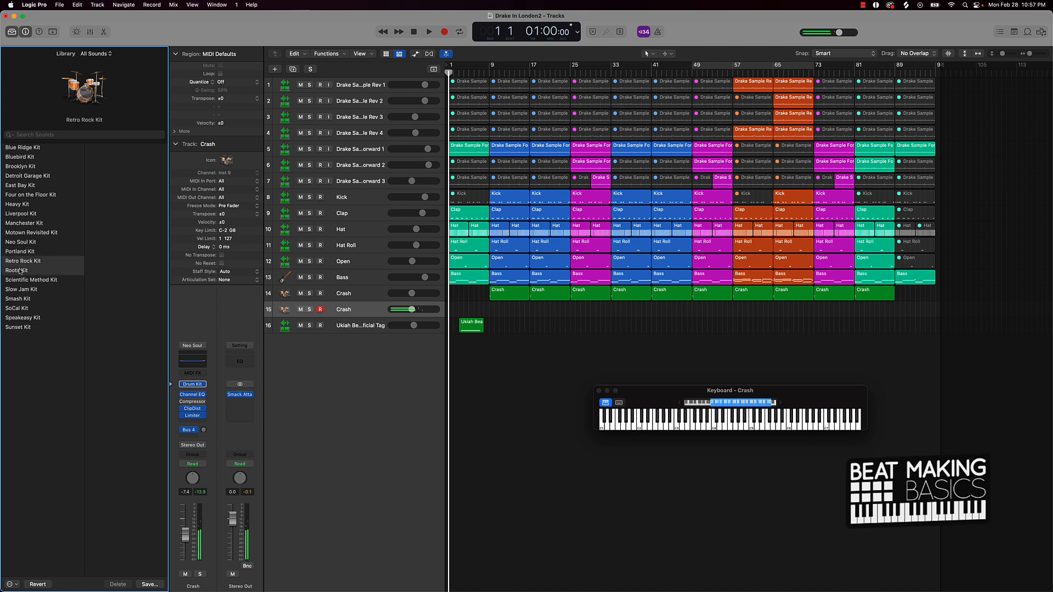
pyautogui.click(20, 270)
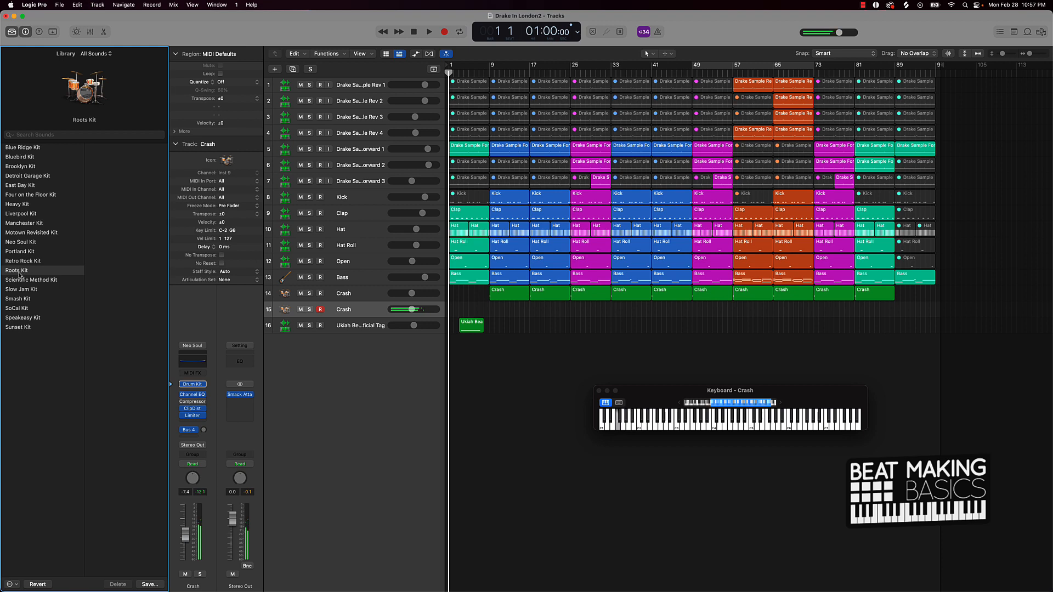
pyautogui.click(23, 281)
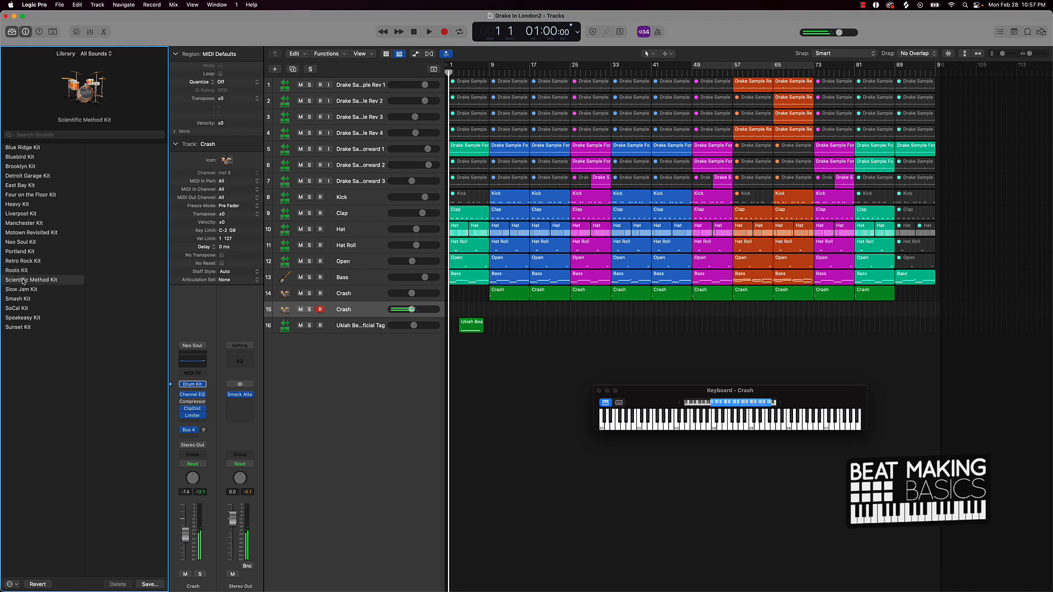
pyautogui.click(21, 290)
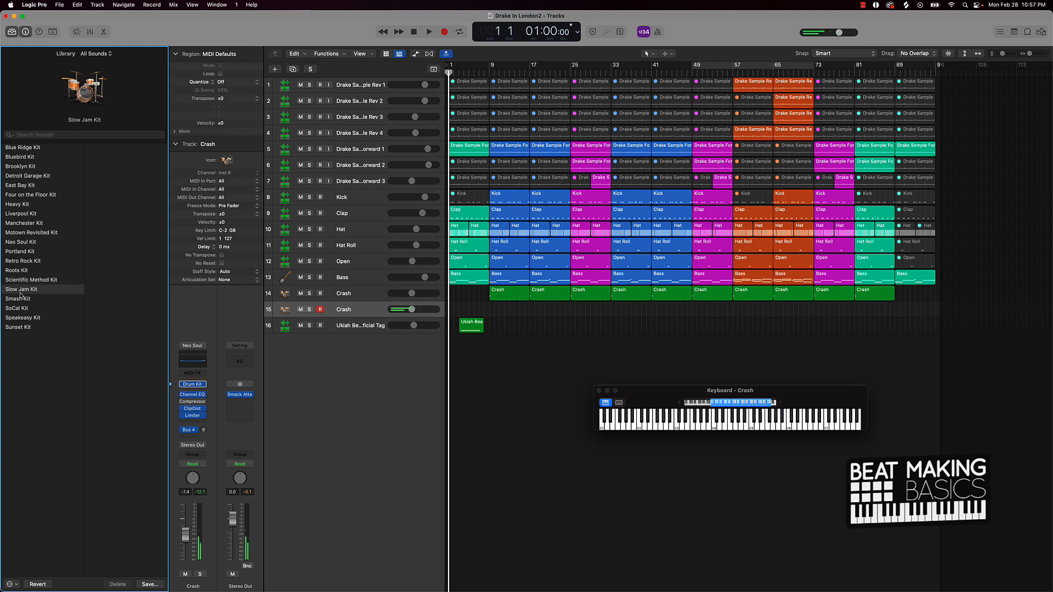
pyautogui.click(23, 301)
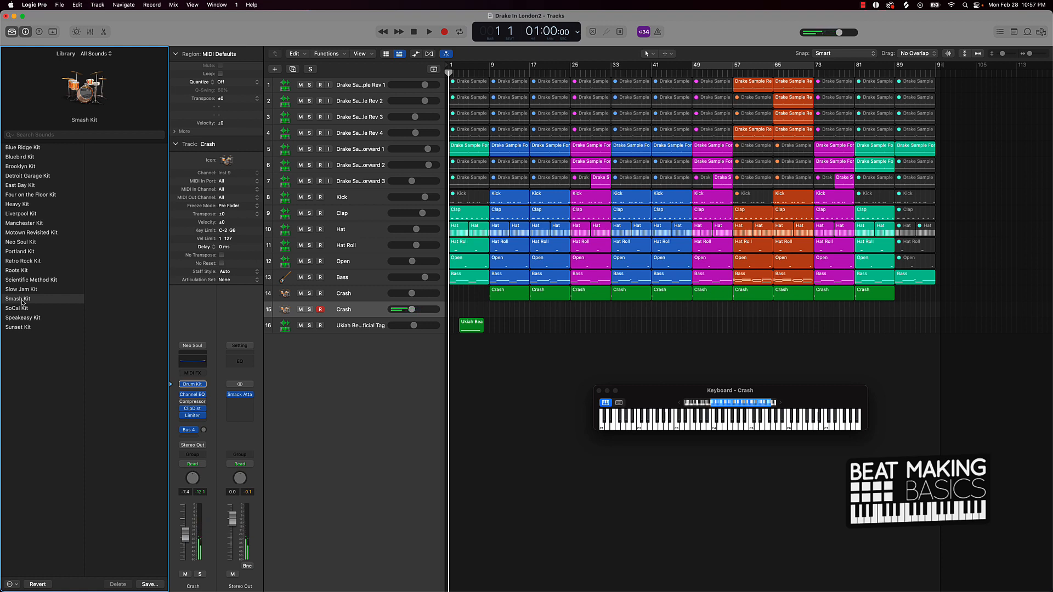
pyautogui.click(12, 311)
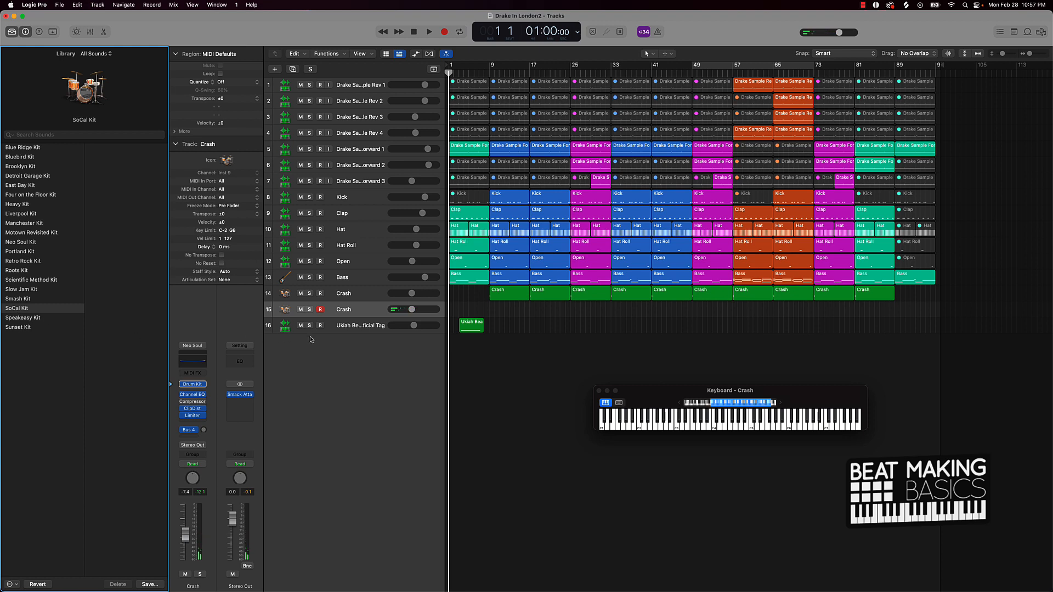
# Record a tom fill in bar 8 on the duplicated Crash track
pyautogui.press('r')
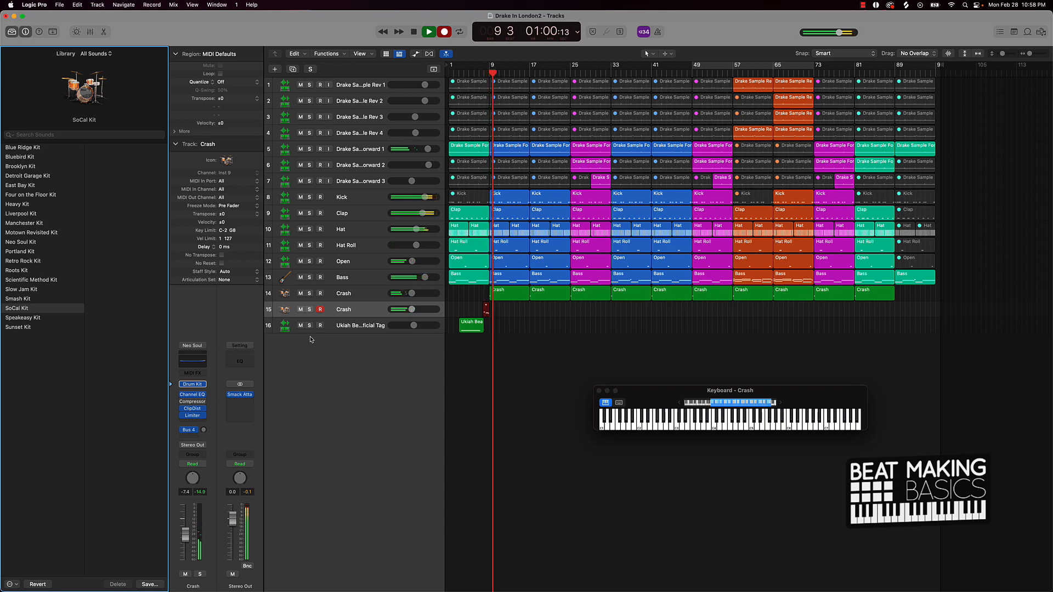
pyautogui.press('space')
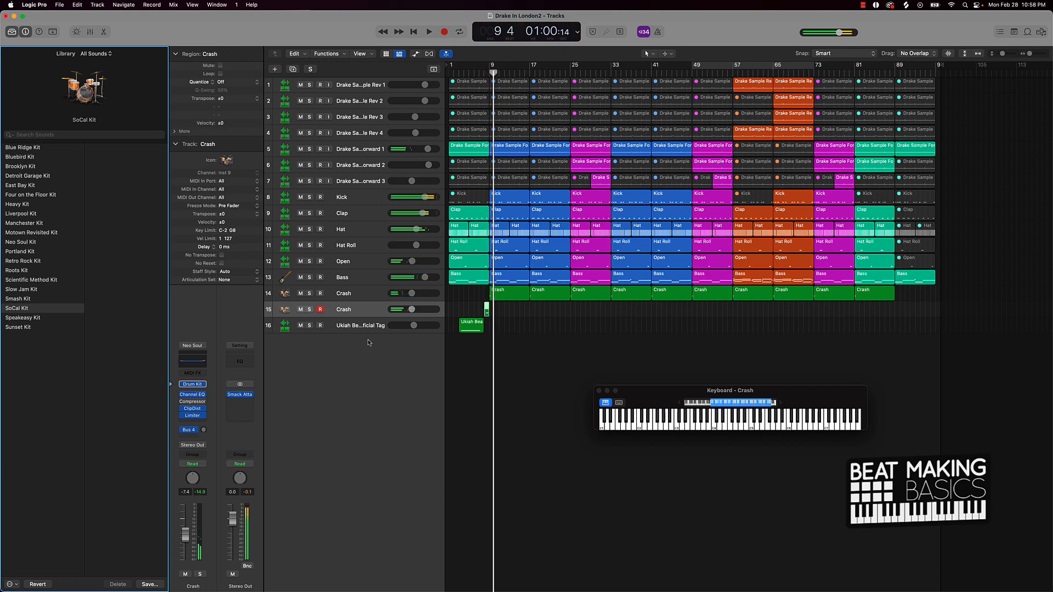
# Open the recorded tom fill in the Piano Roll, adjust its last note's pitch, and select all its notes
pyautogui.doubleClick(487, 312)
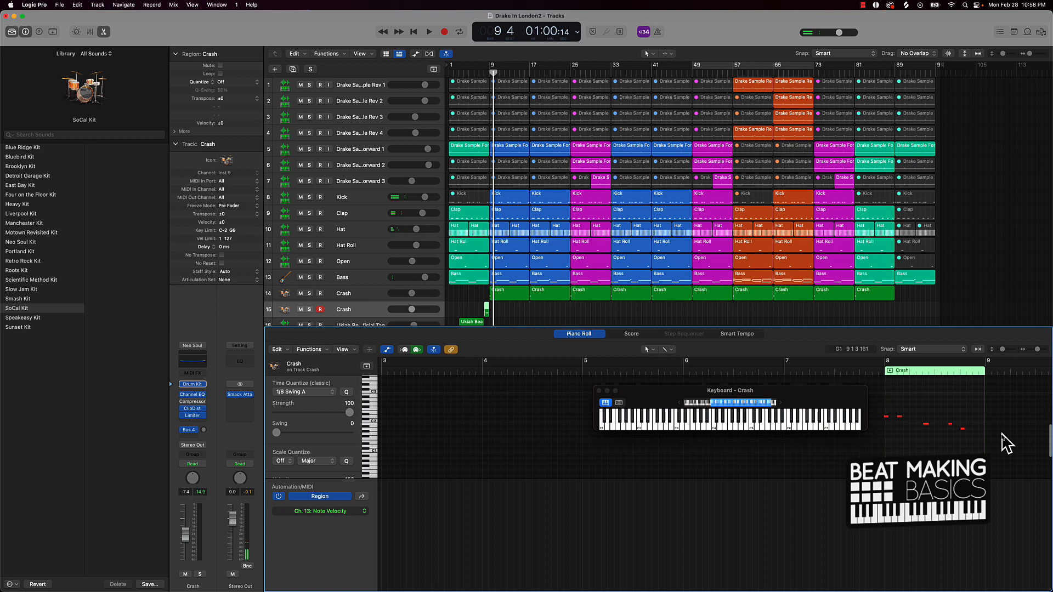
pyautogui.click(963, 430)
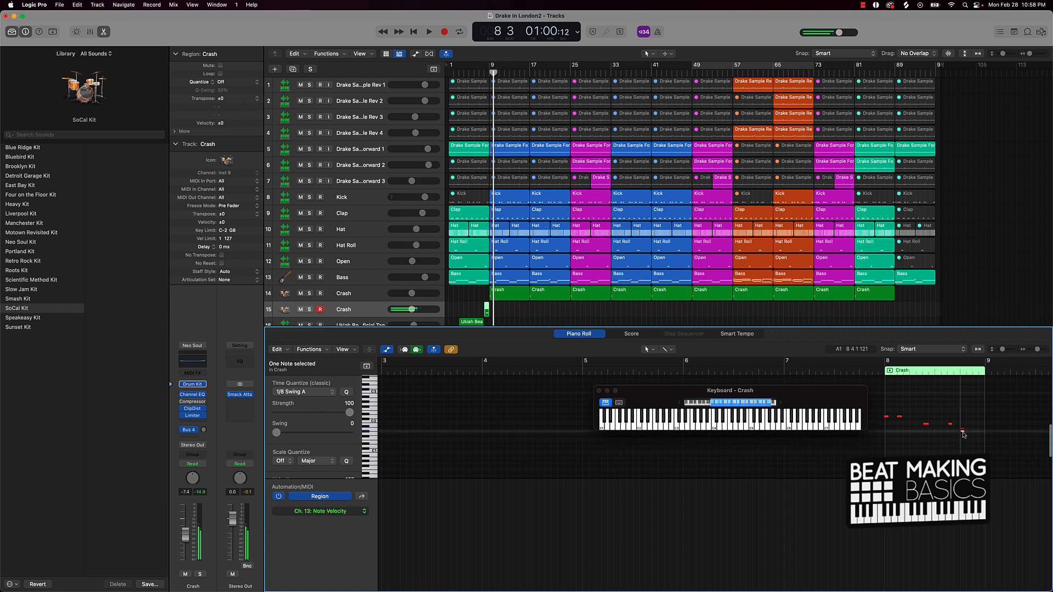
pyautogui.moveTo(963, 431); pyautogui.dragTo(963, 432)
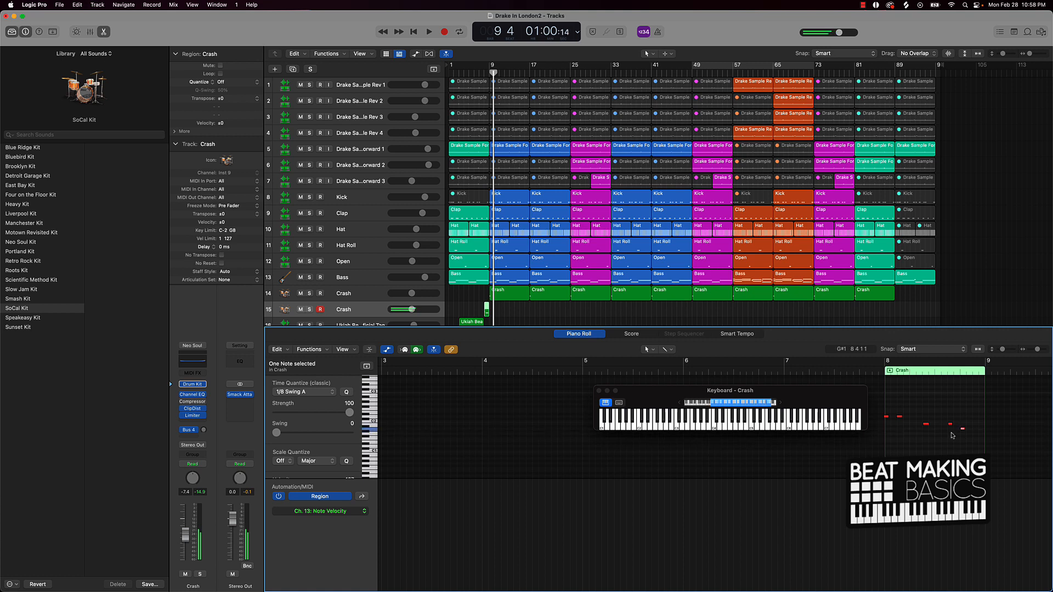
pyautogui.click(948, 439)
pyautogui.press('super+a')
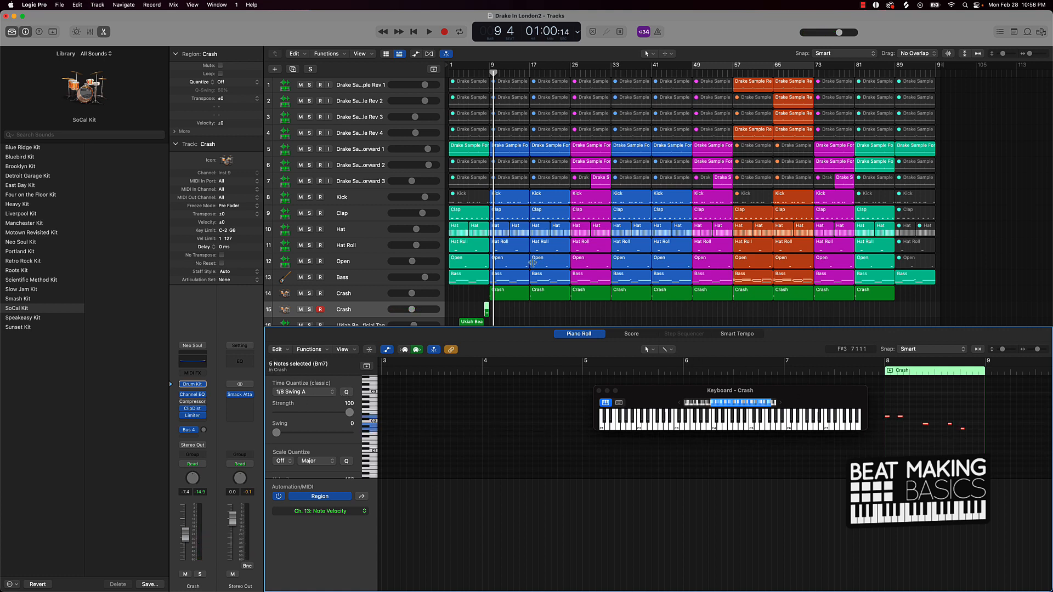
# Raise the tom fill track's volume to -1.9 dB, rename the track Toms, and close the Piano Roll
pyautogui.moveTo(414, 313); pyautogui.dragTo(425, 311)
pyautogui.doubleClick(342, 309)
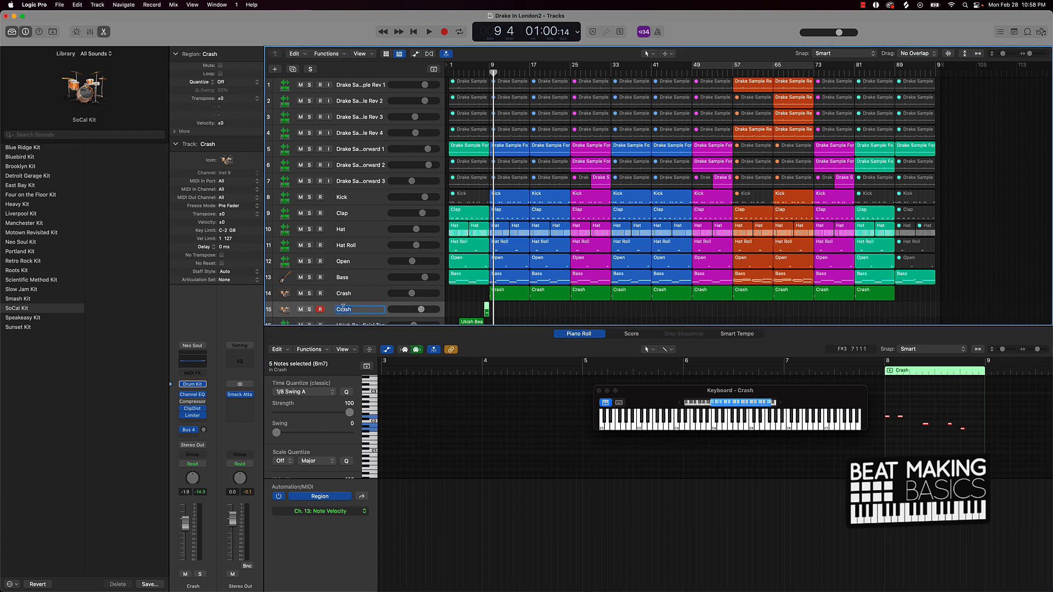
pyautogui.write('Toms')
pyautogui.press('Return')
pyautogui.click(462, 312)
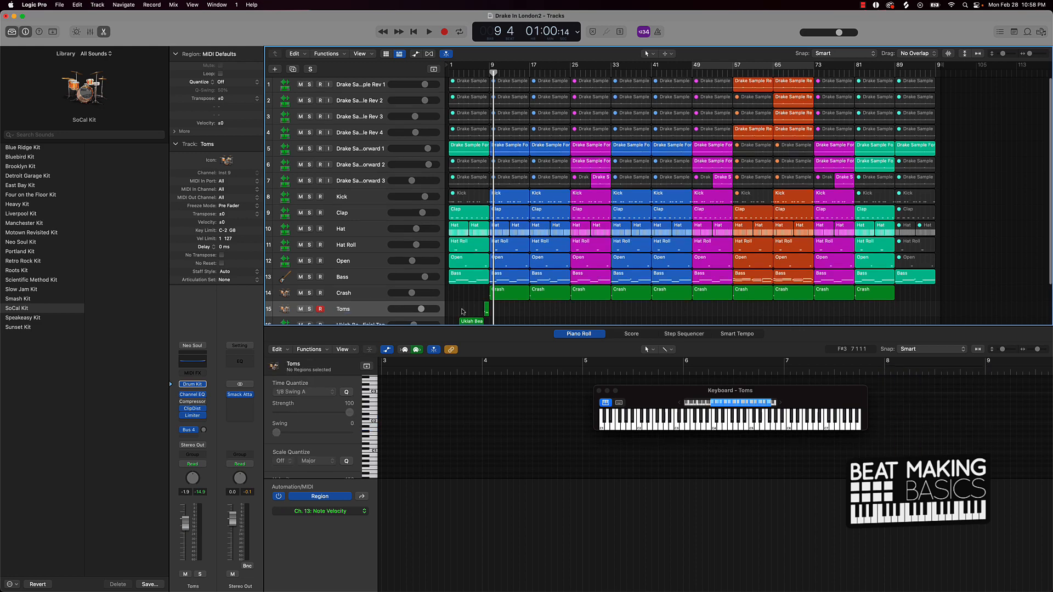
pyautogui.press('e')
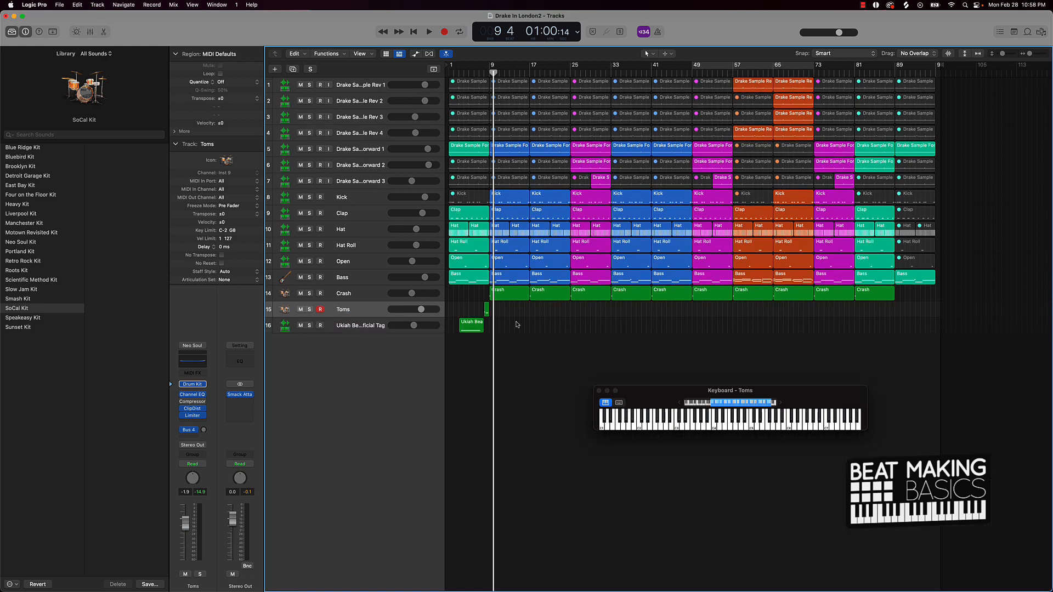
pyautogui.press('super+a')
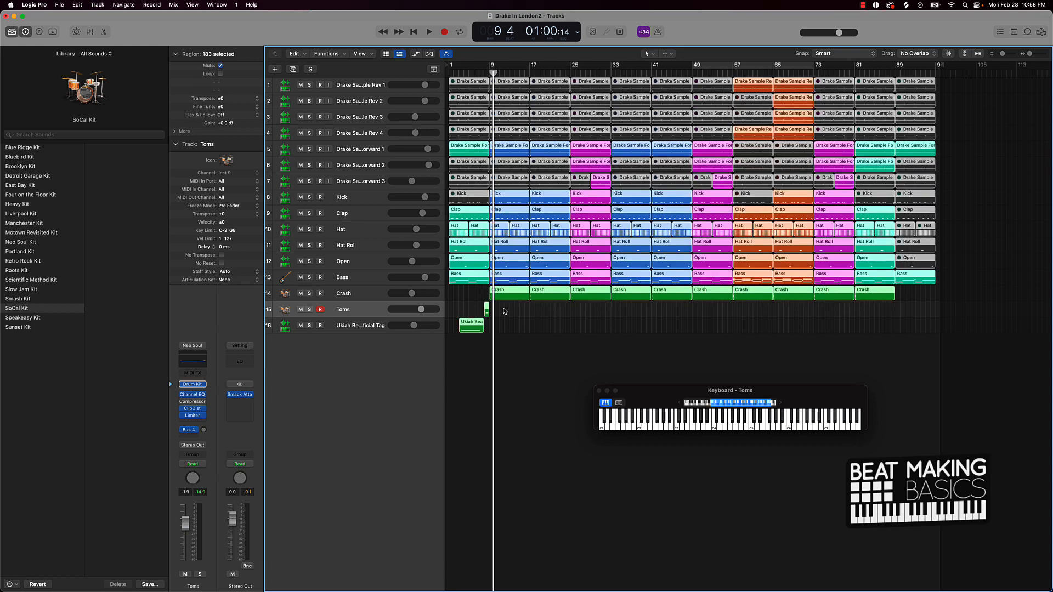
pyautogui.click(487, 386)
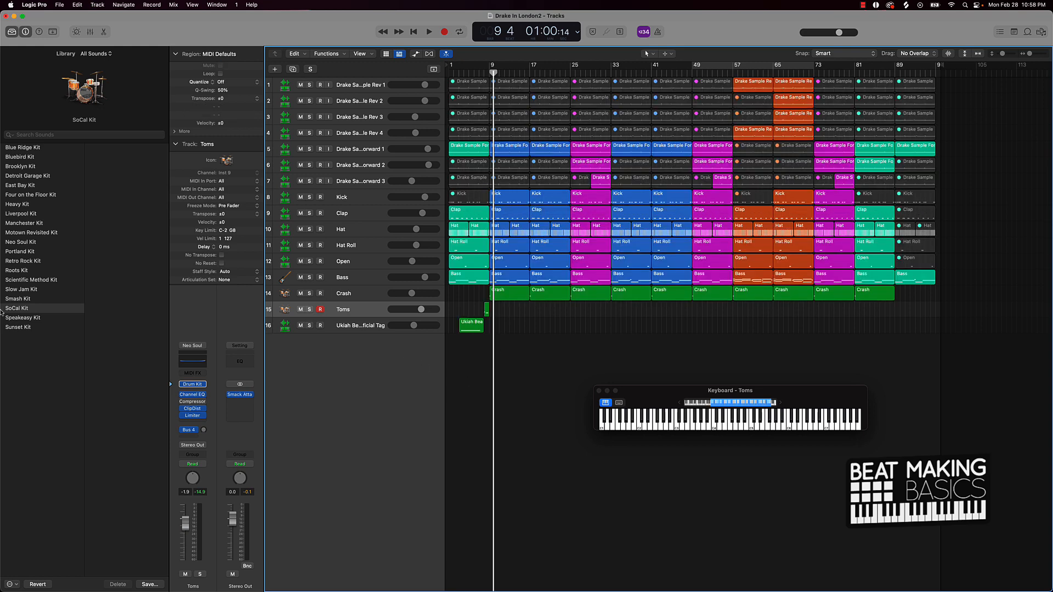
# Audition the Speakeasy Kit and Sunset Kit on the Toms track, keep Sunset Kit, and play the fill back into bar 9
pyautogui.click(31, 323)
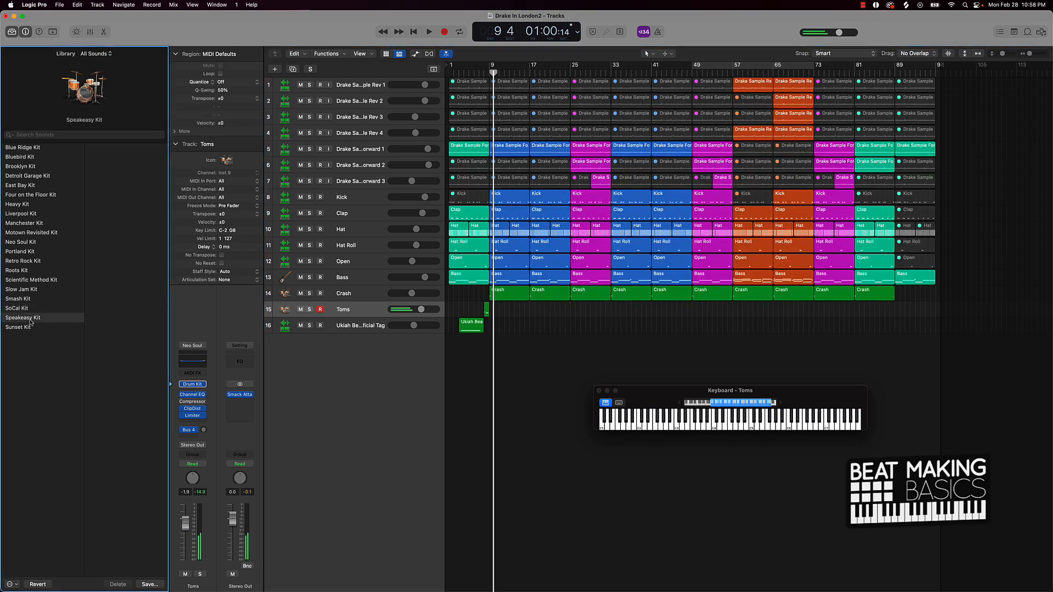
pyautogui.click(25, 328)
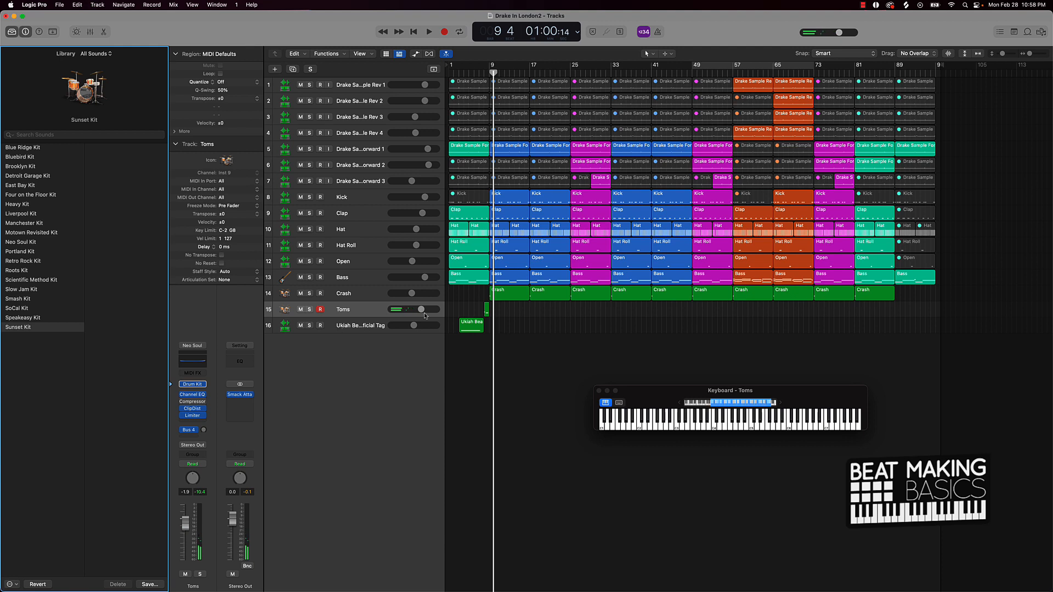
pyautogui.press('space')
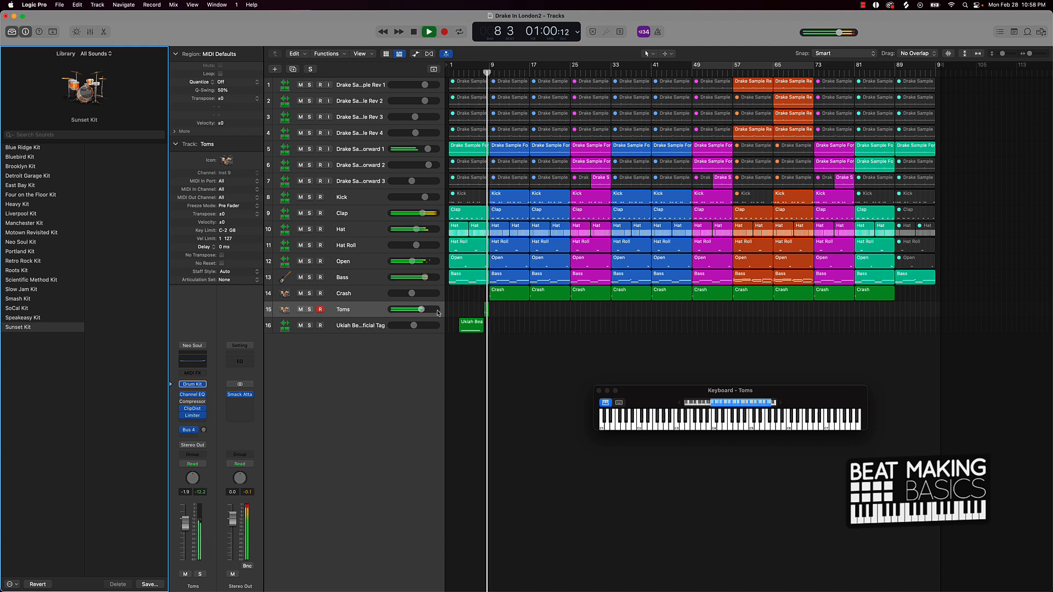
pyautogui.press('space')
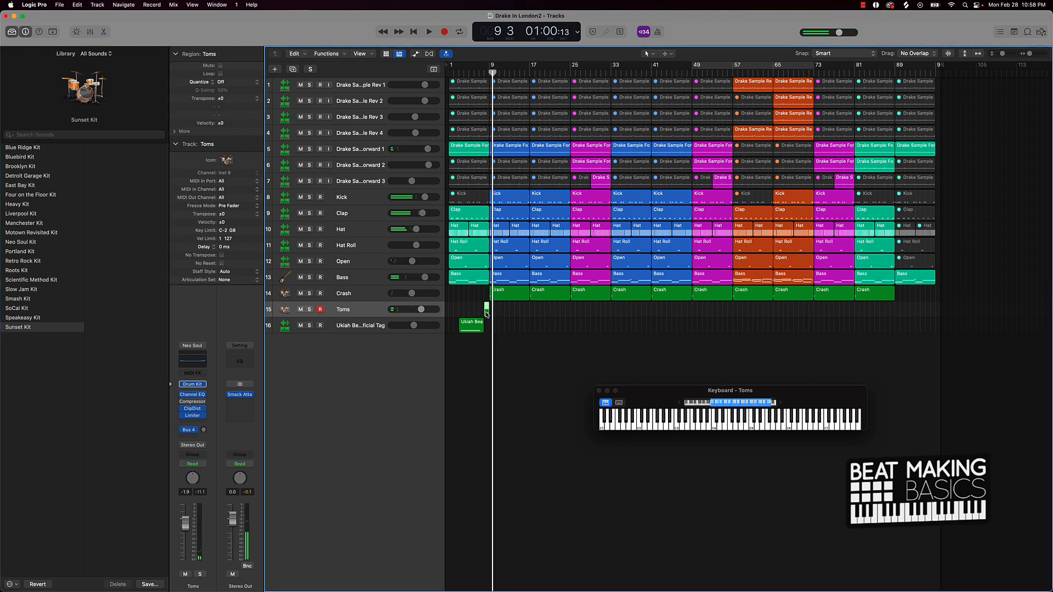
# Add a sixth note after the tom fill's last note at the same pitch in the Piano Roll, play it back, and close the editor
pyautogui.doubleClick(486, 310)
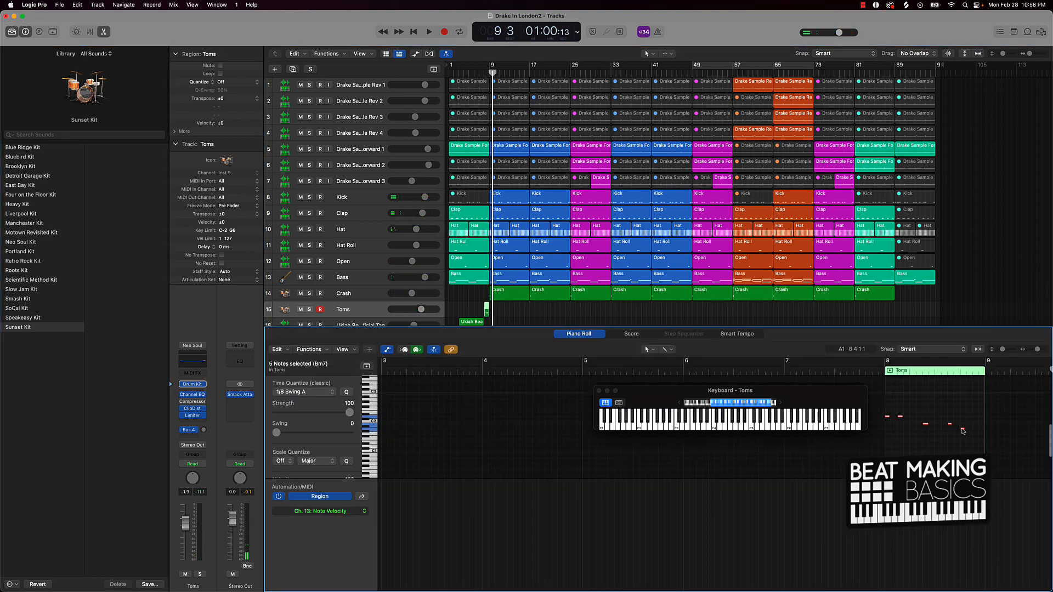
pyautogui.click(963, 429)
pyautogui.click(975, 430)
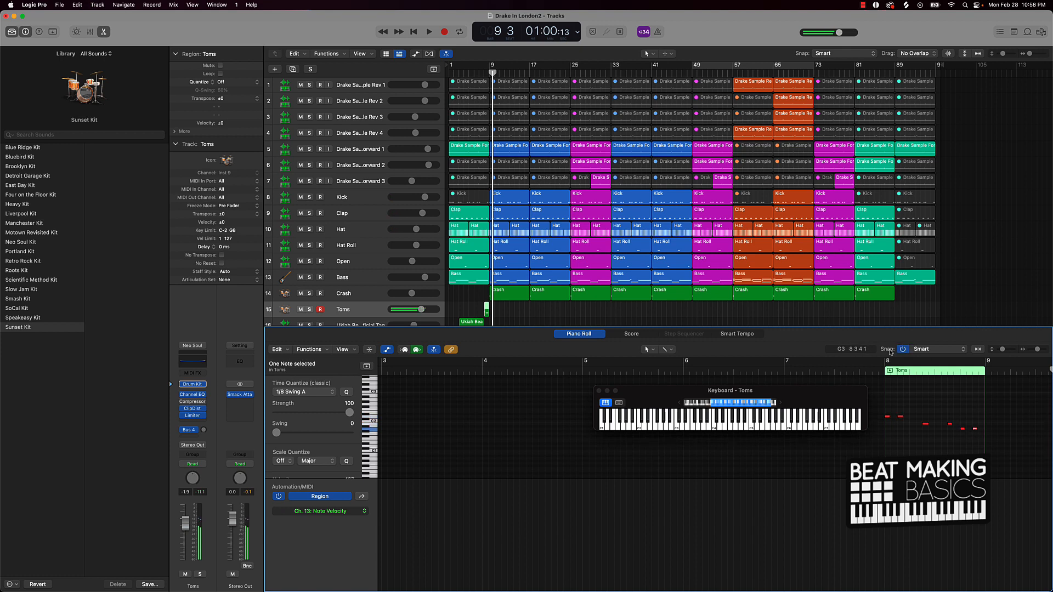
pyautogui.hotkey('shift', 'space')
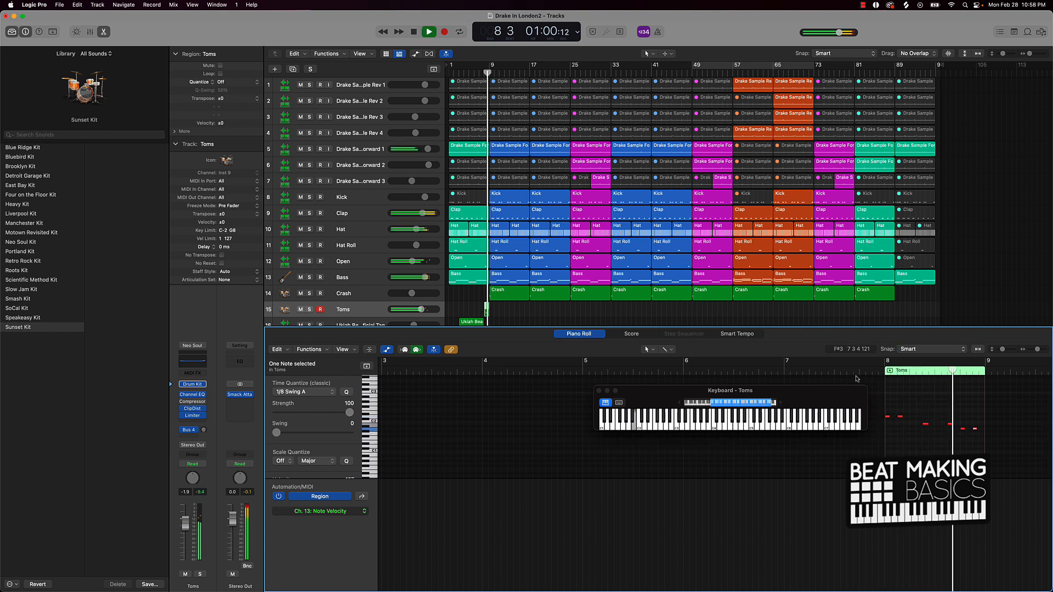
pyautogui.click(1022, 458)
pyautogui.press('space')
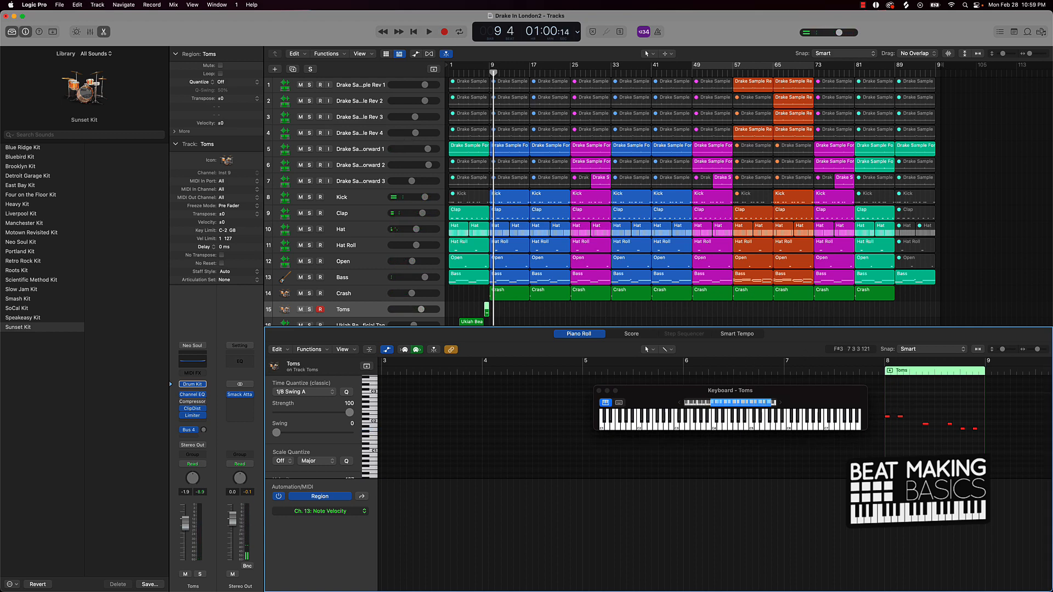
pyautogui.press('e')
pyautogui.click(510, 362)
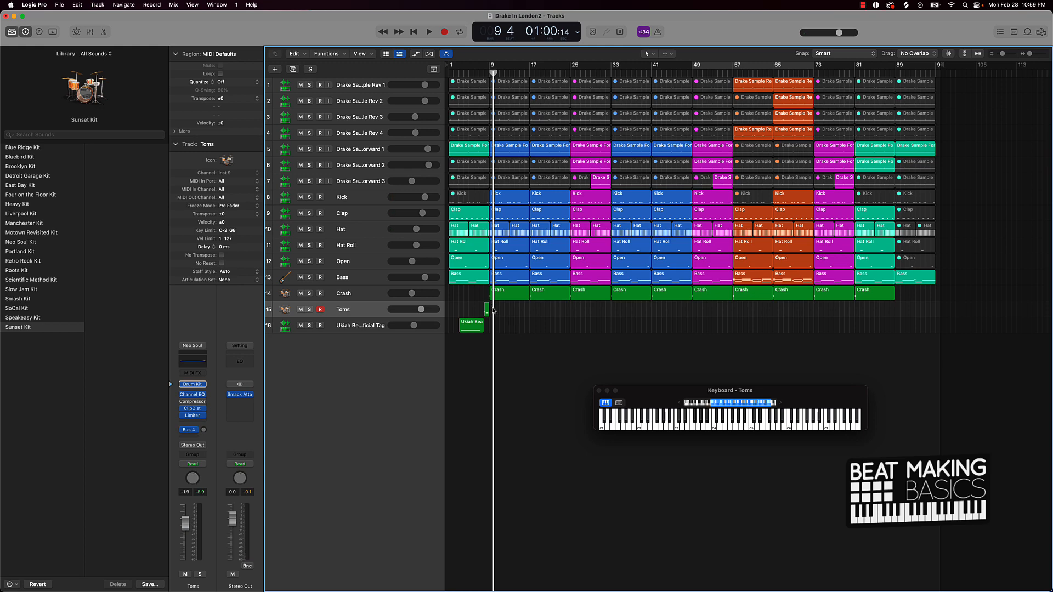
# Extend the Toms region's start back to bar 1, then copy the region to bars 17 and 25
pyautogui.click(486, 314)
pyautogui.scroll(5, 485, 315)
pyautogui.hscroll(-3, 488, 316)
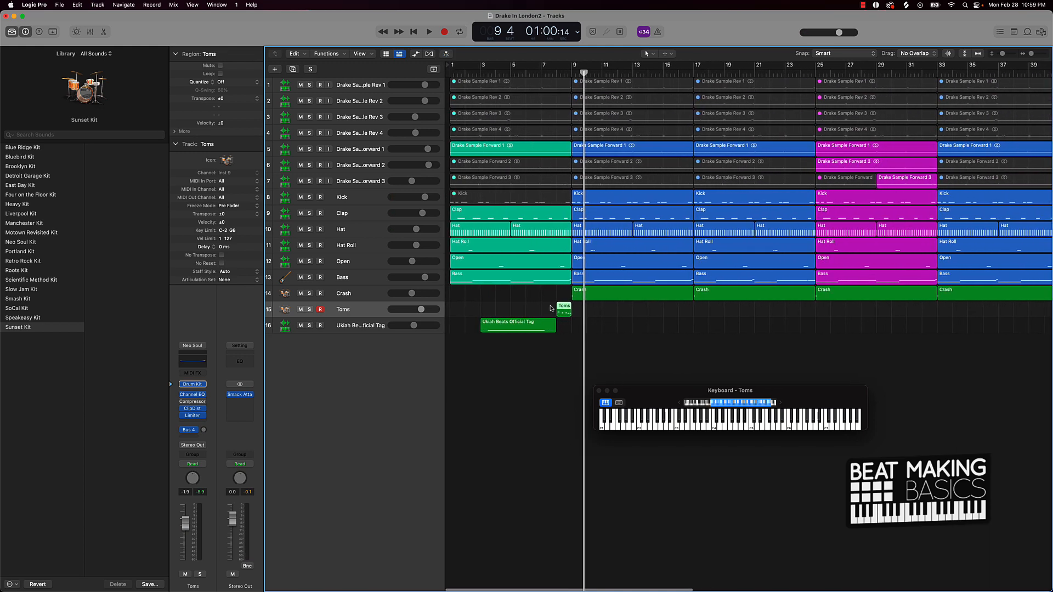
pyautogui.moveTo(554, 311); pyautogui.dragTo(756, 316)
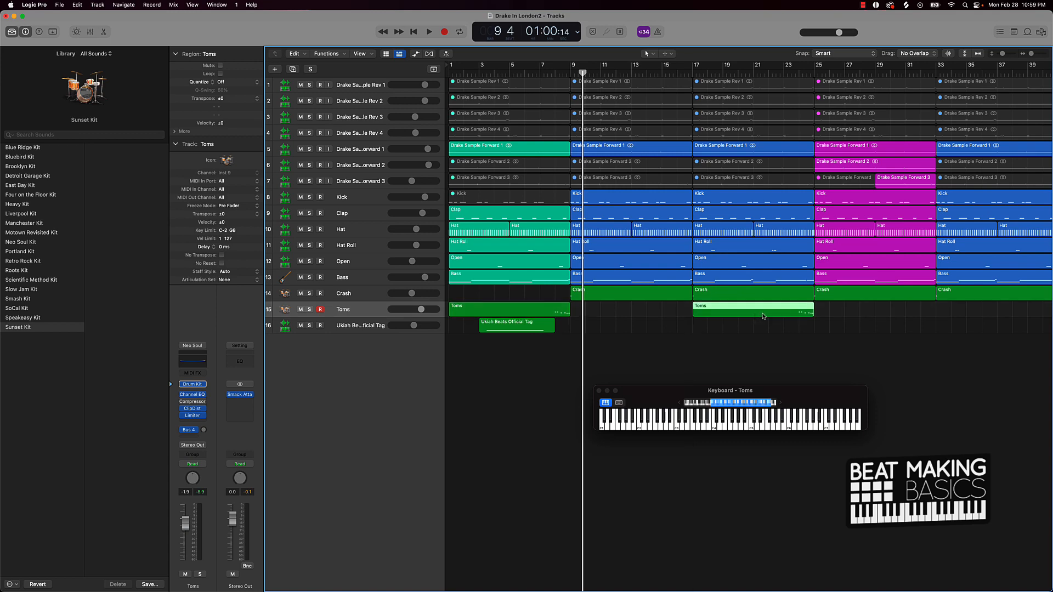
pyautogui.hscroll(10, 756, 316)
pyautogui.press('super+r')
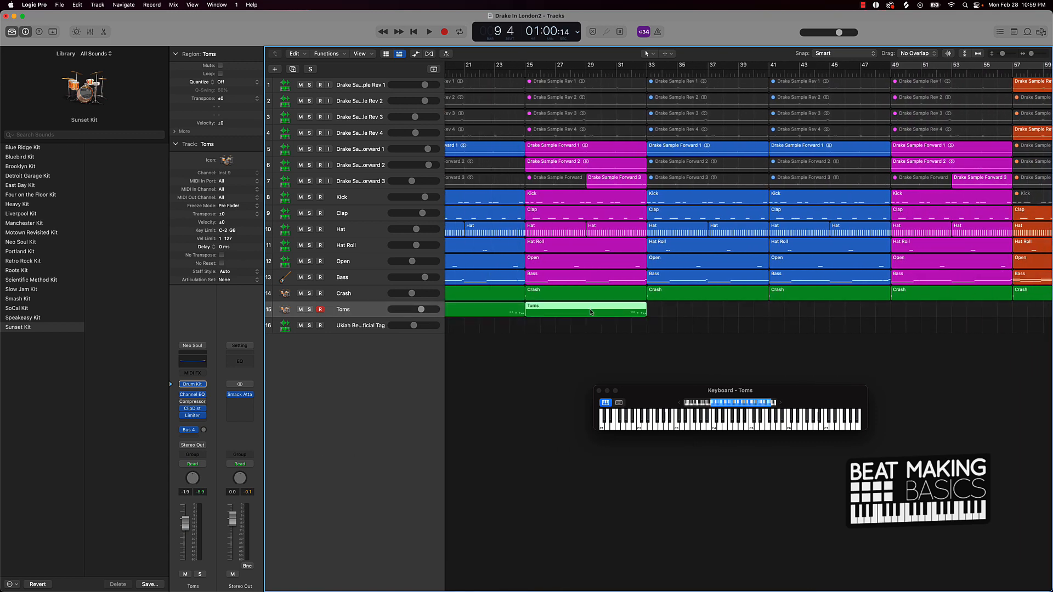
# Copy the Toms region to bars 41 and 49, and duplicate a pair of Toms regions to bars 57 and 73
pyautogui.moveTo(592, 311); pyautogui.dragTo(835, 314)
pyautogui.hscroll(15, 784, 313)
pyautogui.scroll(-5, 783, 312)
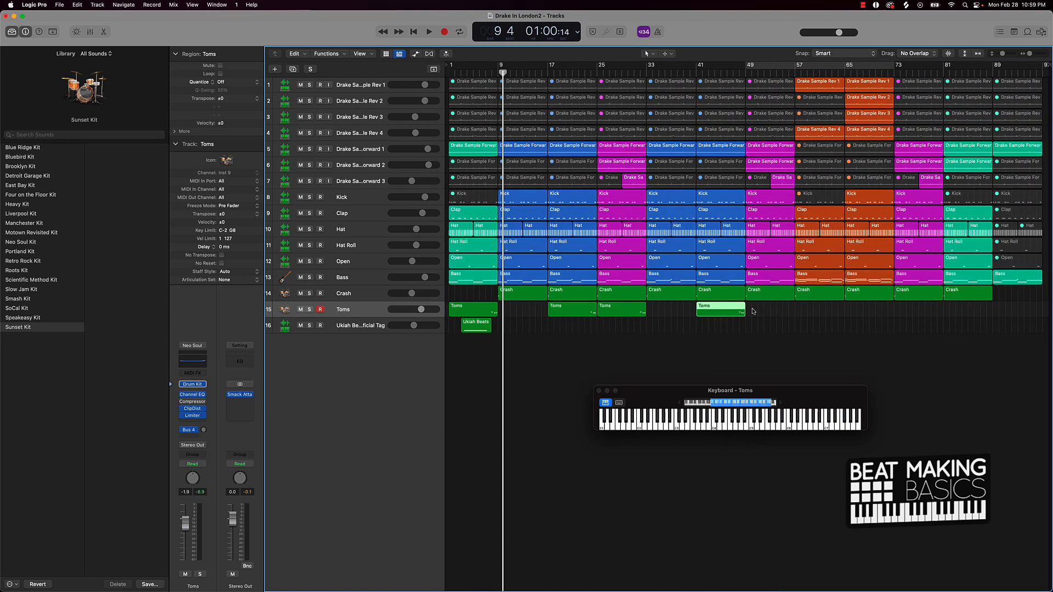
pyautogui.moveTo(574, 329); pyautogui.dragTo(724, 311)
pyautogui.moveTo(568, 313); pyautogui.dragTo(927, 307)
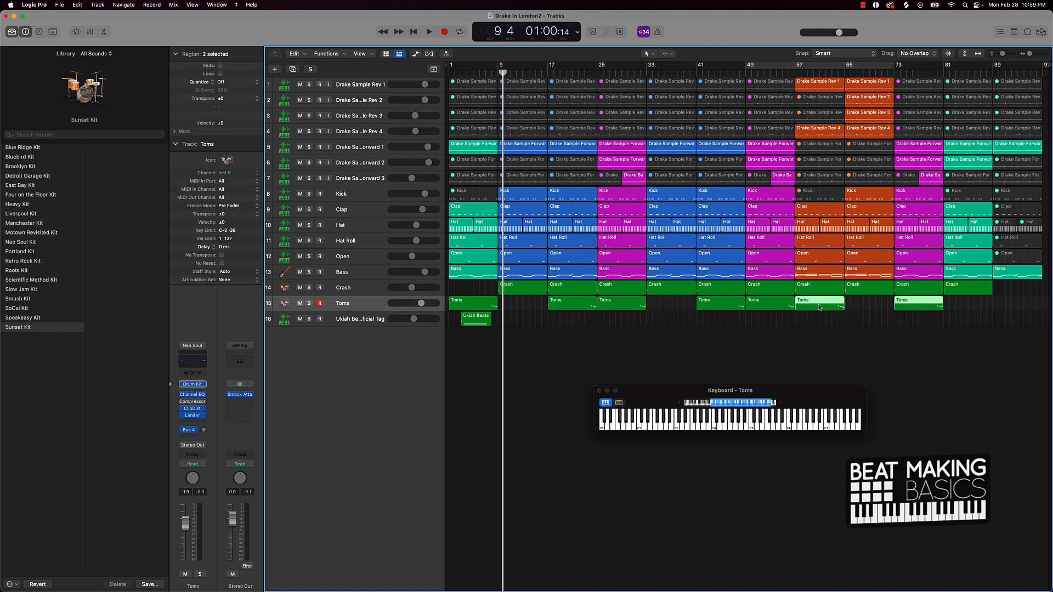
# Move the two copied Toms regions from bars 57 and 73 to bars 65 and 81, and delete the one at bar 81
pyautogui.moveTo(819, 307); pyautogui.dragTo(870, 311)
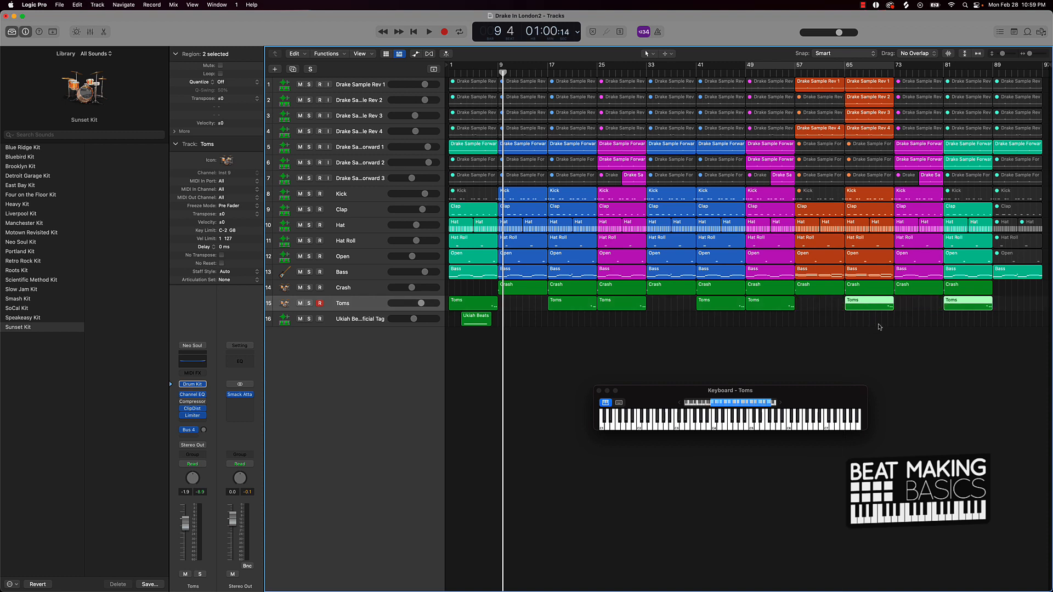
pyautogui.click(890, 326)
pyautogui.click(957, 307)
pyautogui.press('Delete')
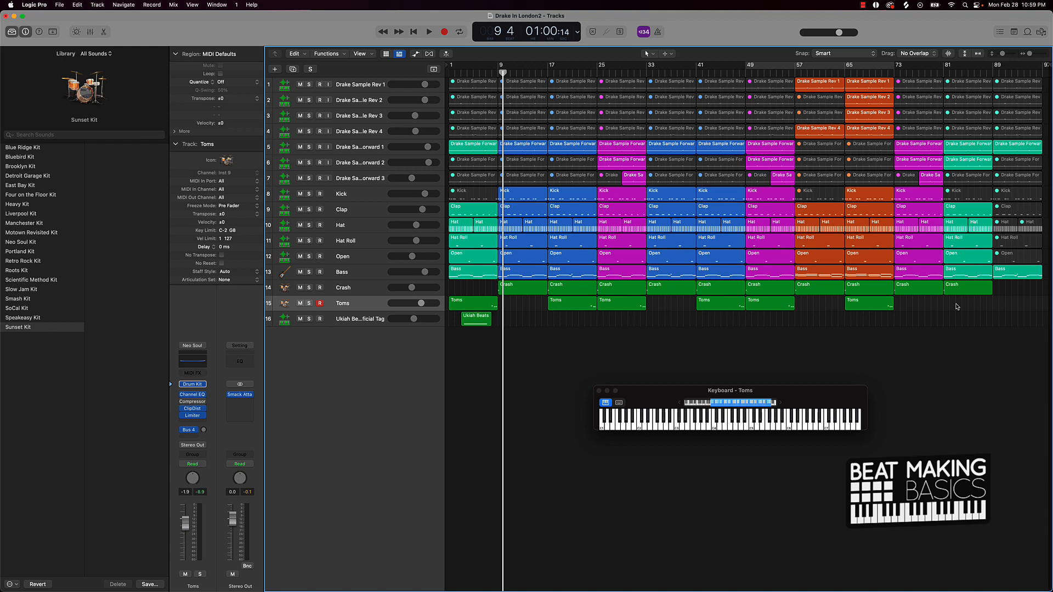
# Disarm recording on the Toms track, close the on-screen keyboard window, and play the song from bar 1
pyautogui.press('Return')
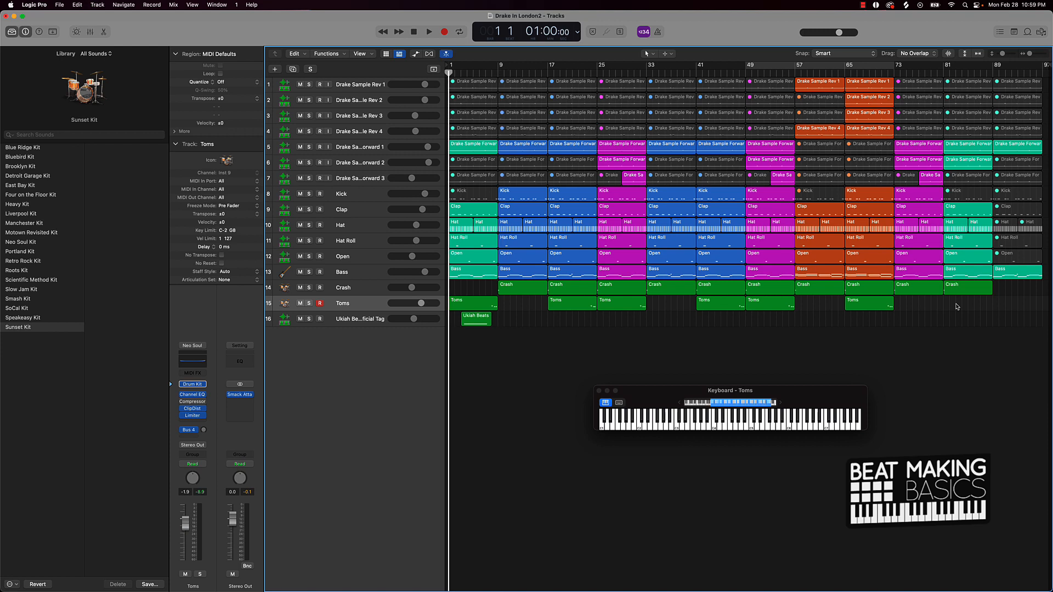
pyautogui.click(320, 304)
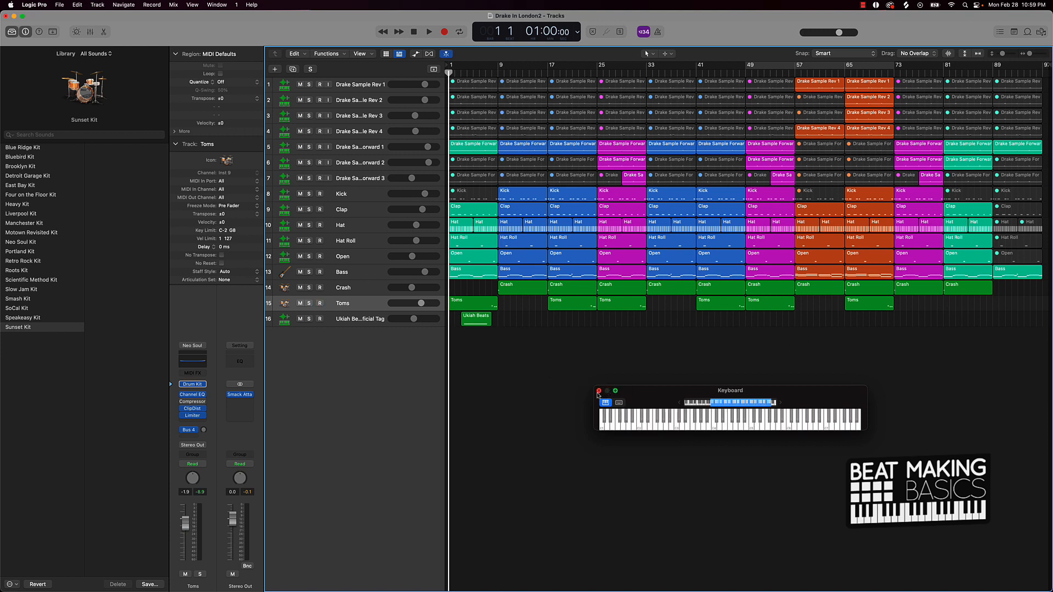
pyautogui.click(599, 392)
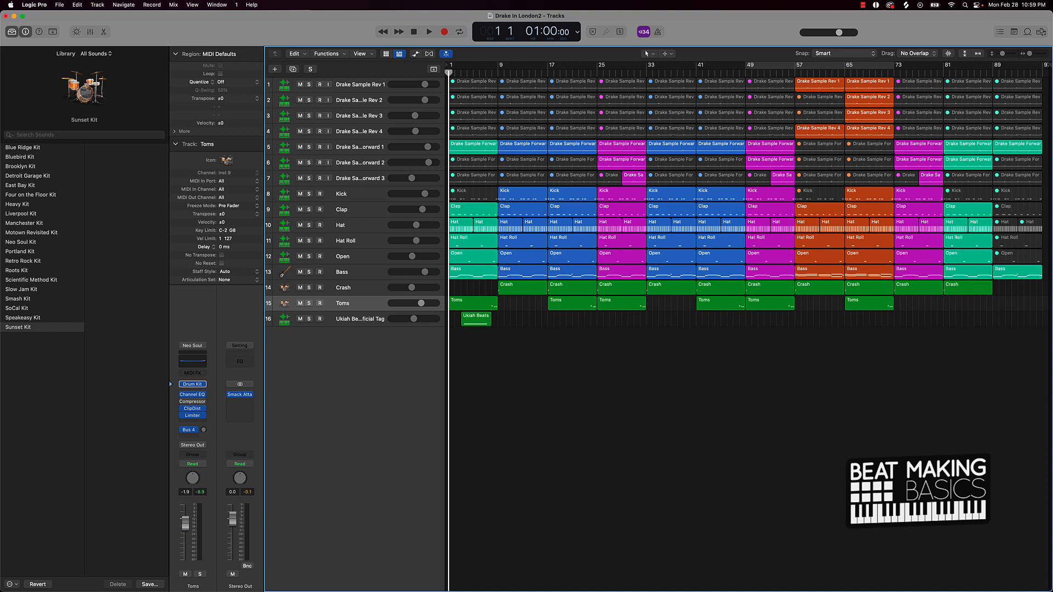
pyautogui.press('space')
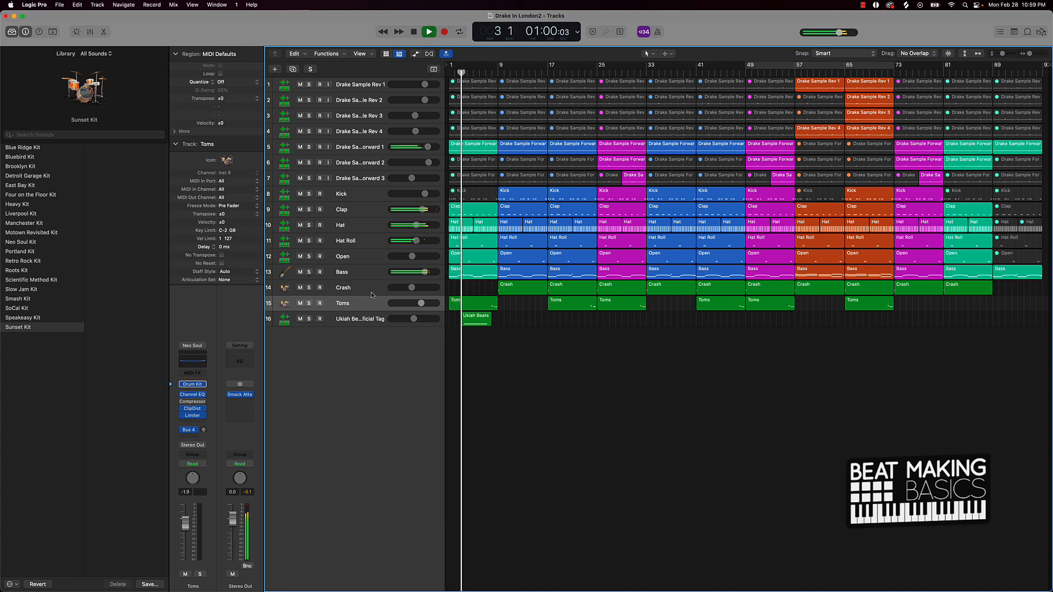
# Enable a 104 Hz, 48 dB/Oct low cut in the Crash track's Channel EQ and raise the track's volume to -4.1 dB
pyautogui.click(413, 291)
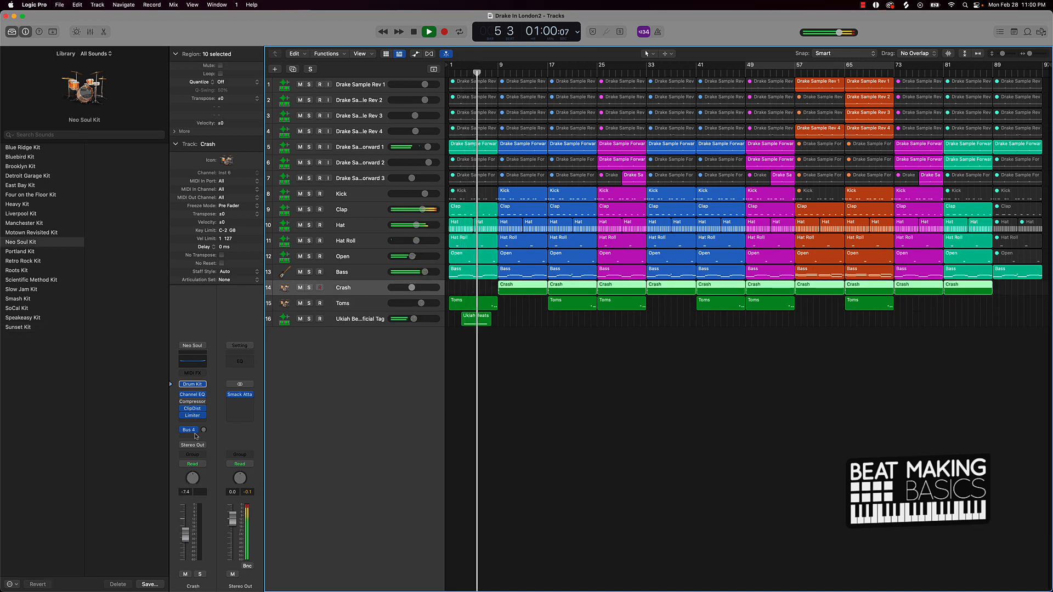
pyautogui.moveTo(192, 386)
pyautogui.click(192, 362)
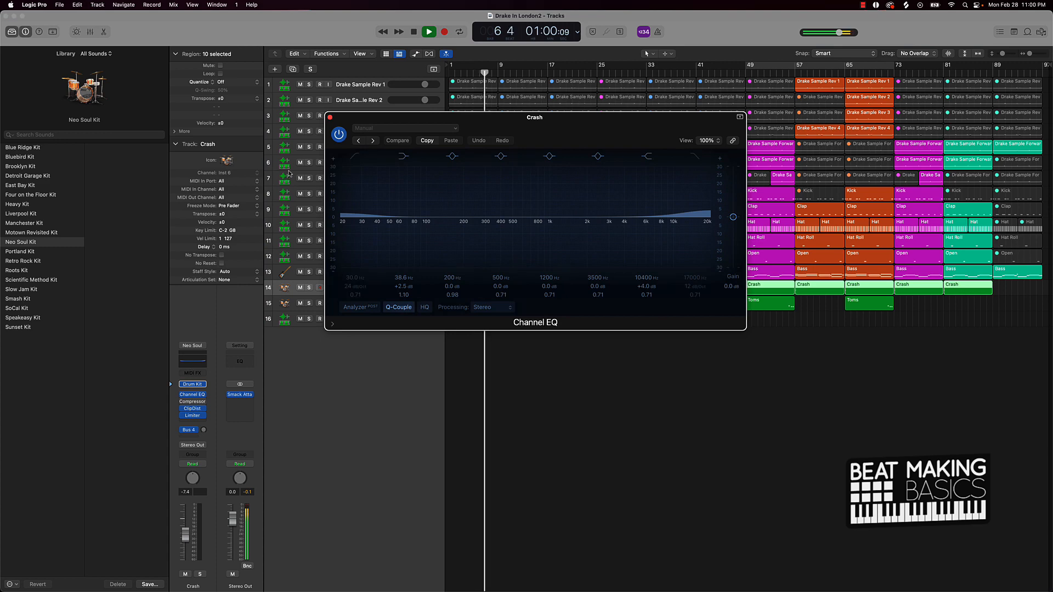
pyautogui.moveTo(402, 121); pyautogui.dragTo(575, 325)
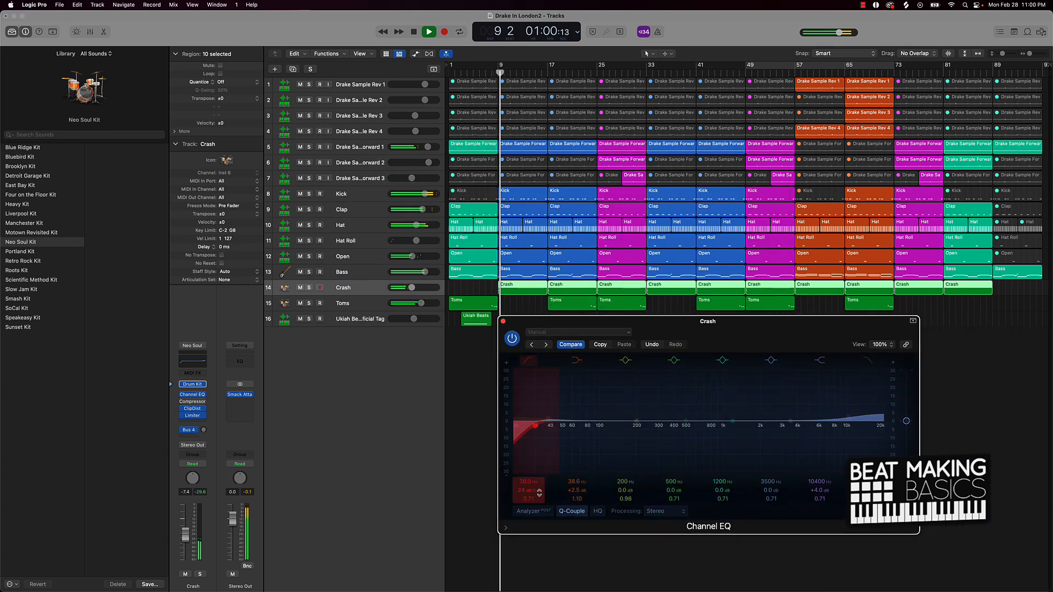
pyautogui.moveTo(528, 490); pyautogui.dragTo(523, 439)
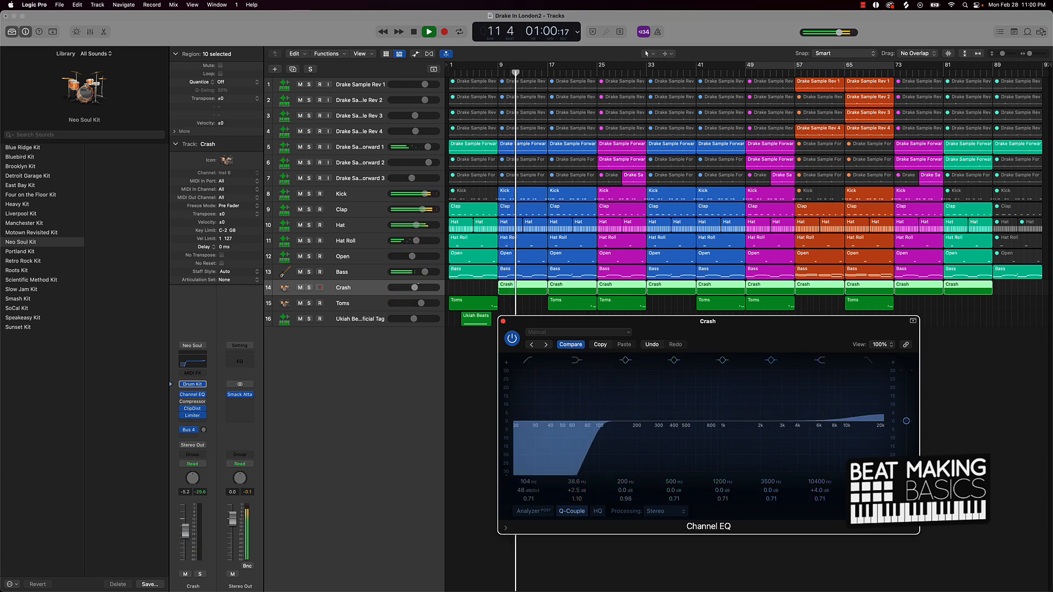
pyautogui.click(495, 291)
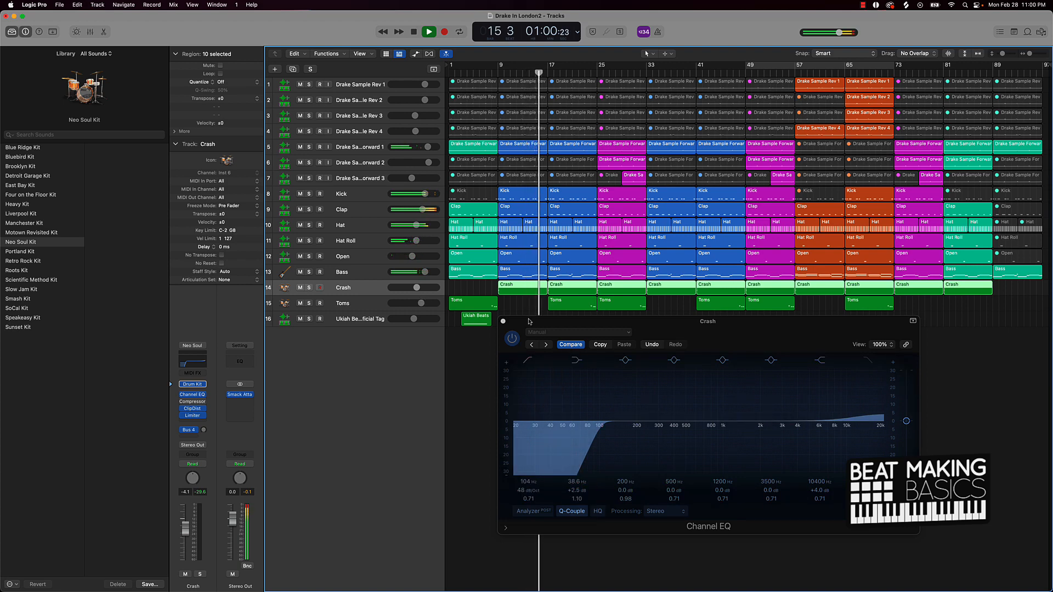
pyautogui.click(504, 322)
pyautogui.press('space')
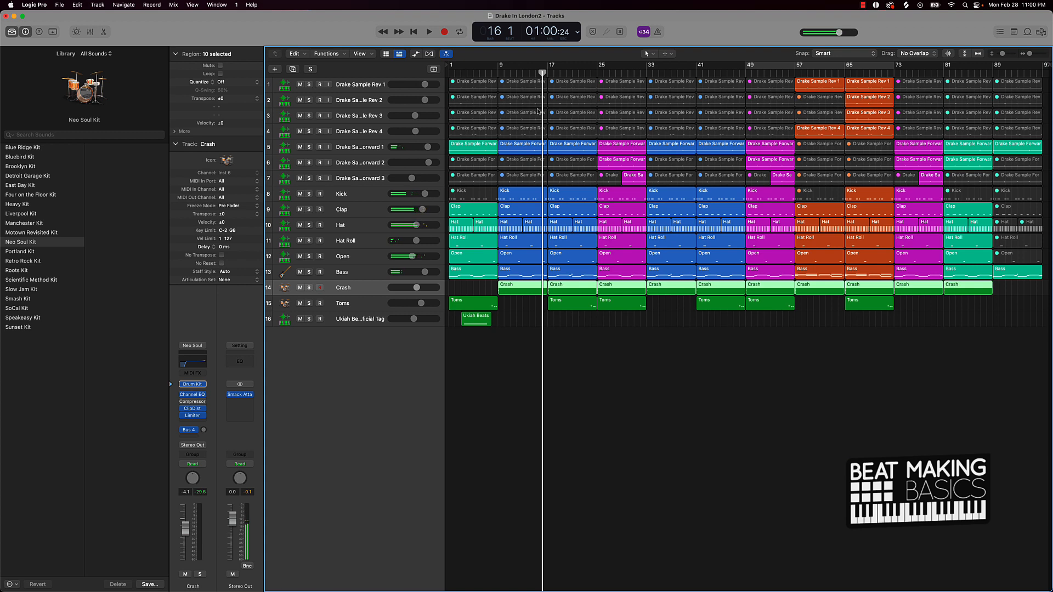
# Add a Quick Sampler instrument track with the Air Rev sound and record a sustained note on it from bar 15 to bar 17
pyautogui.moveTo(542, 72); pyautogui.dragTo(517, 72)
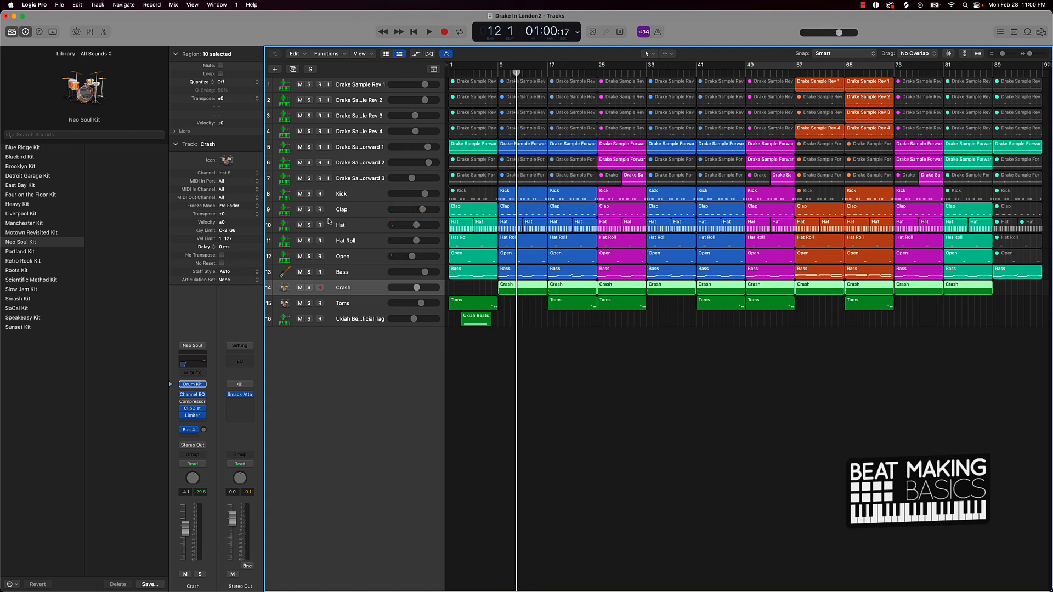
pyautogui.click(273, 71)
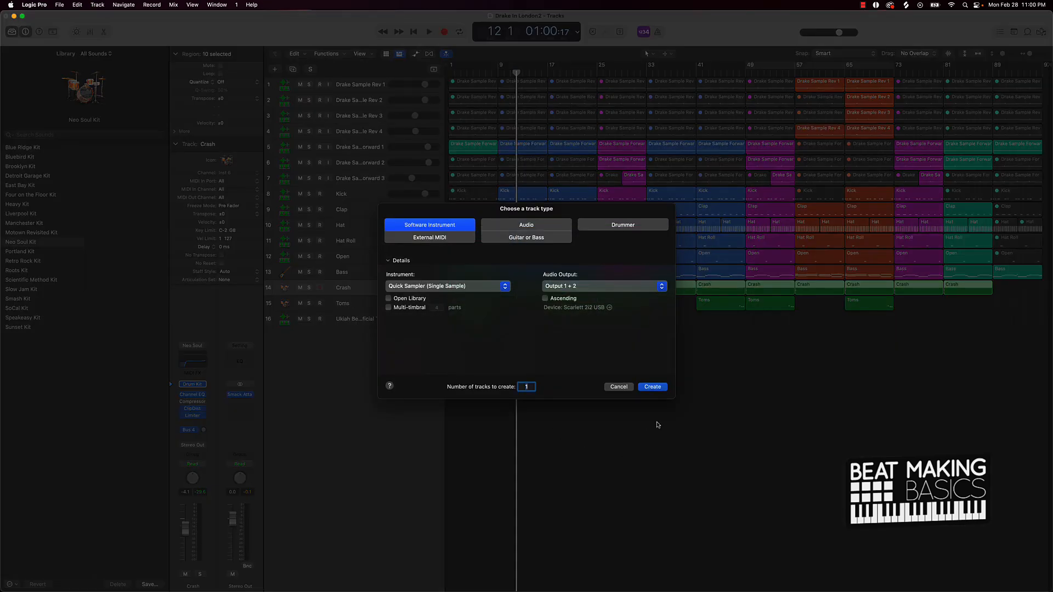
pyautogui.click(653, 388)
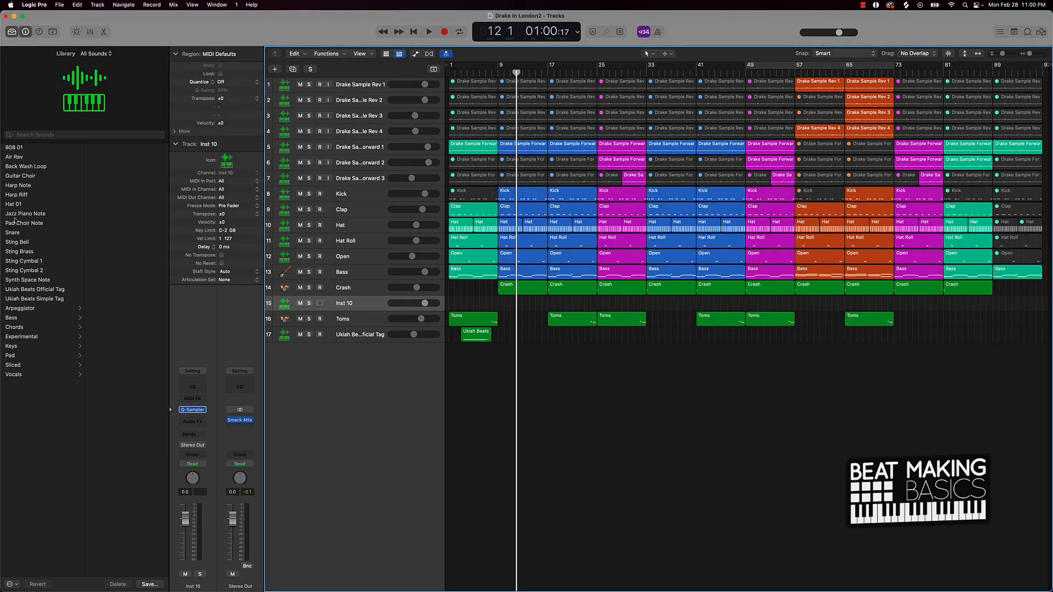
pyautogui.click(15, 157)
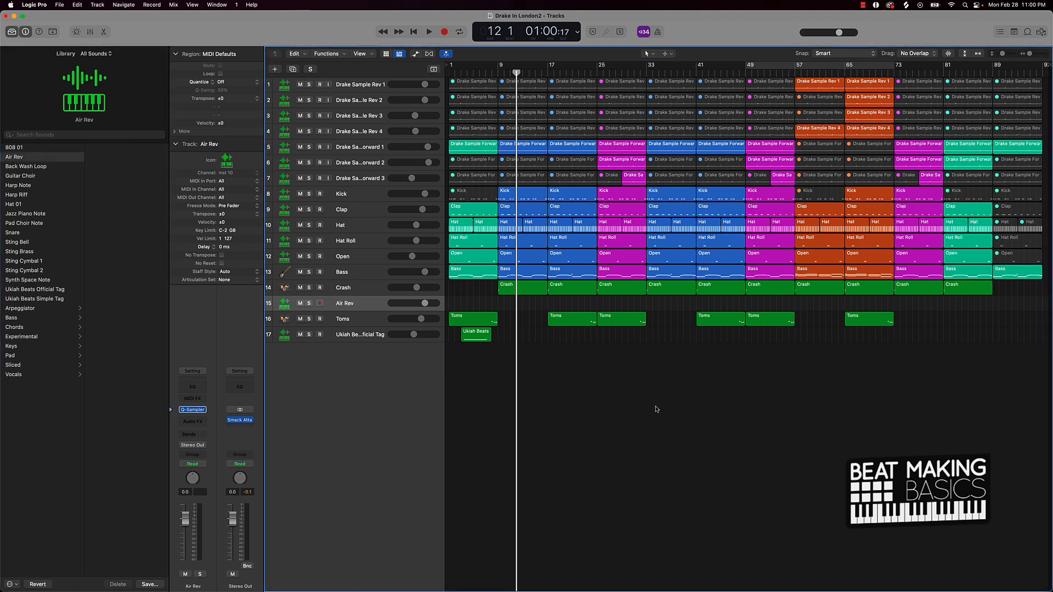
pyautogui.press('space')
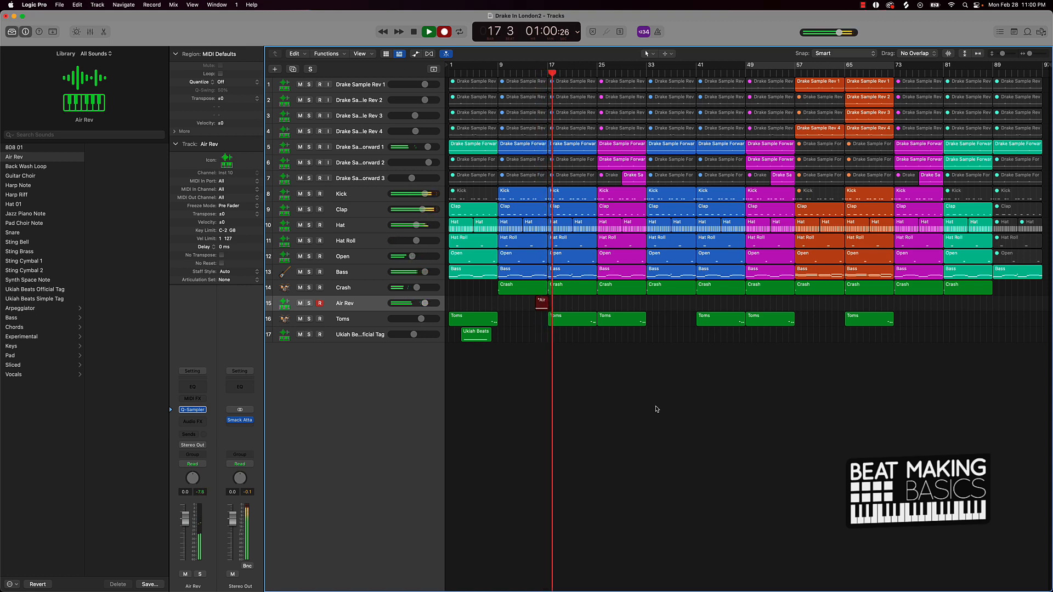
pyautogui.press('space')
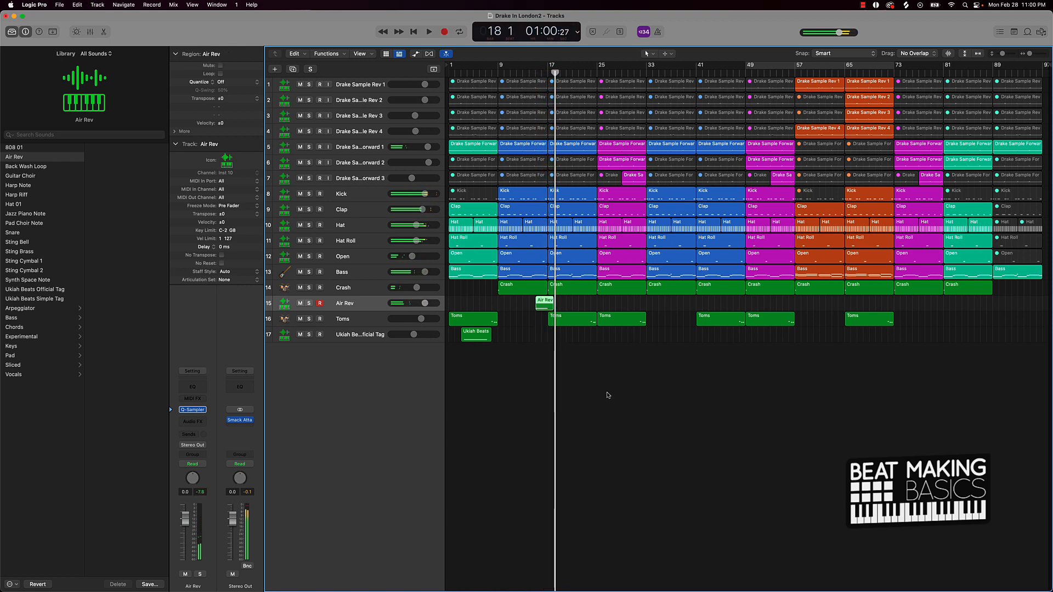
# Raise the recorded Air Rev note by an octave in the Piano Roll and lower the Air Rev track's volume to -16.6 dB
pyautogui.doubleClick(545, 303)
pyautogui.click(403, 420)
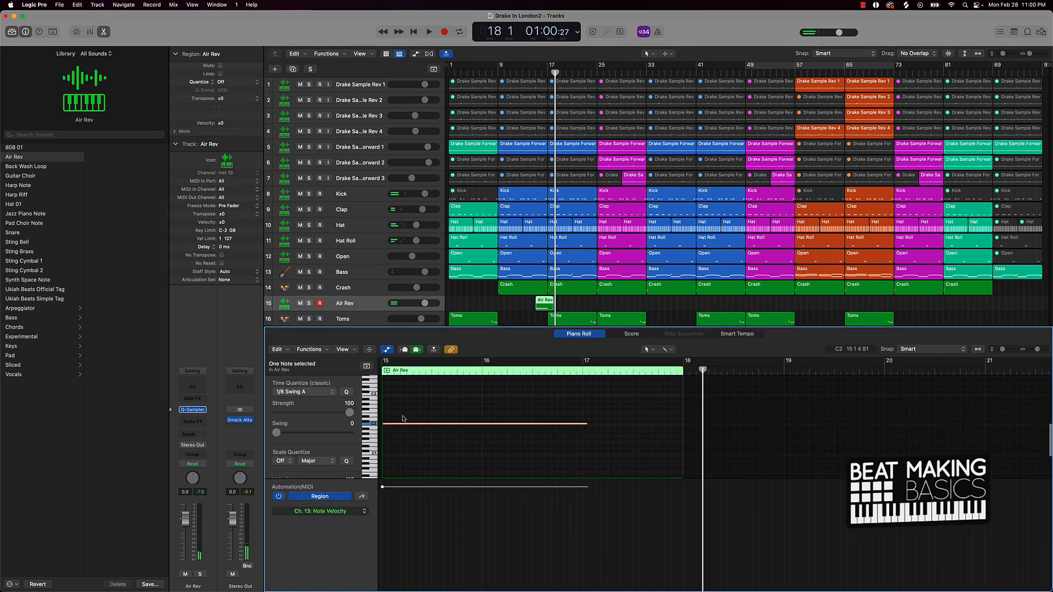
pyautogui.moveTo(403, 419); pyautogui.dragTo(403, 396)
pyautogui.click(406, 410)
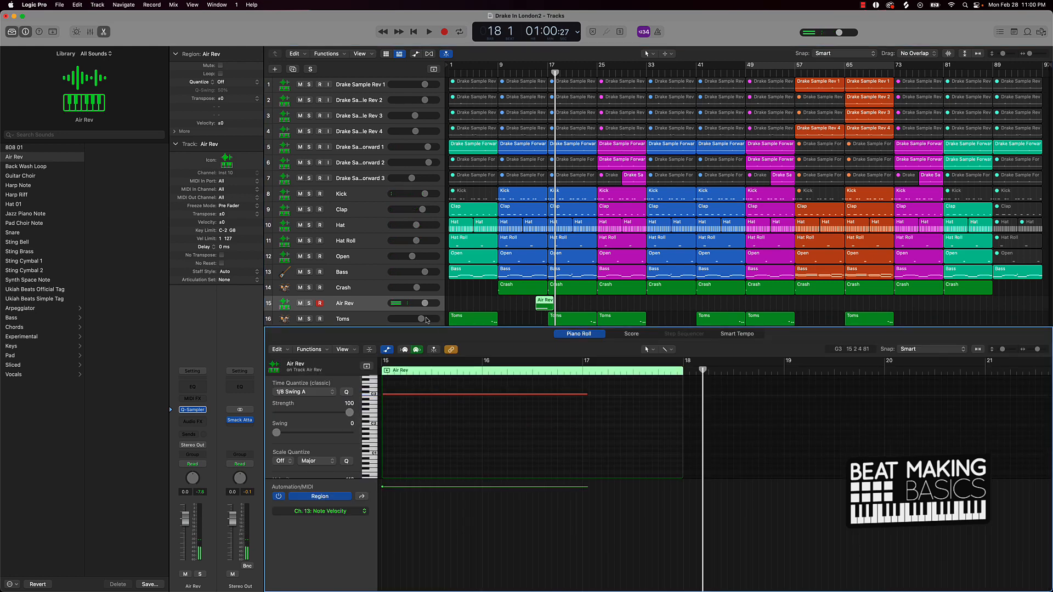
pyautogui.moveTo(425, 304); pyautogui.dragTo(402, 303)
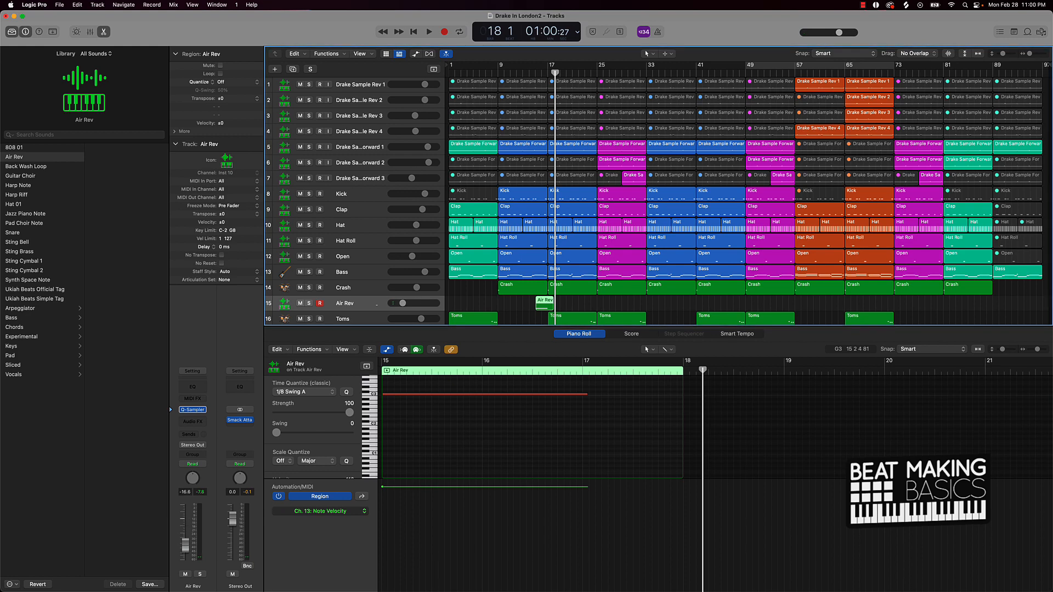
# Close the Piano Roll and copy the Air Rev region from bar 15 to bars 39, 63 and 87
pyautogui.click(511, 300)
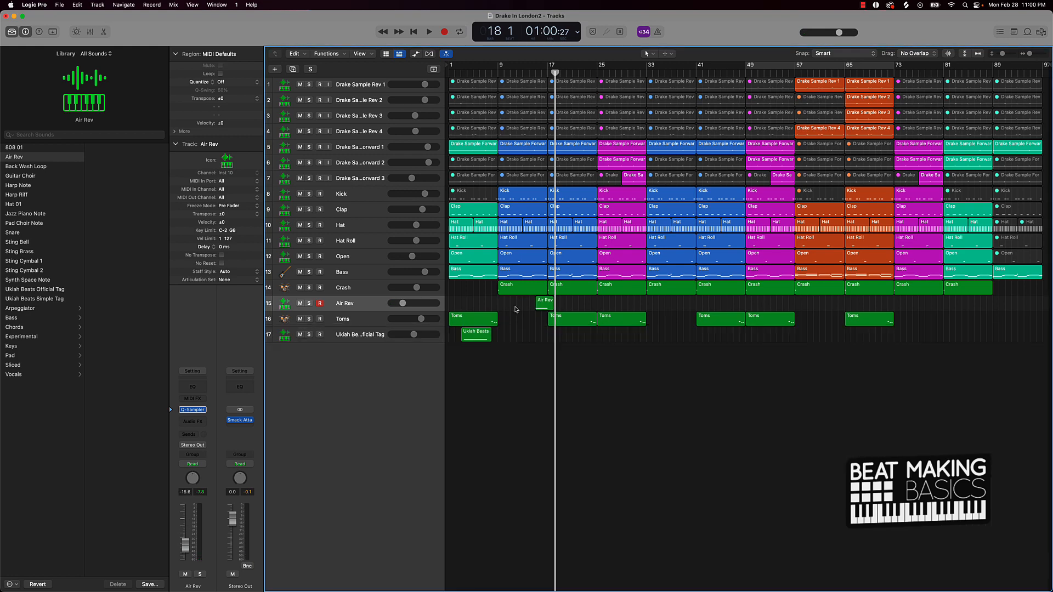
pyautogui.doubleClick(539, 306)
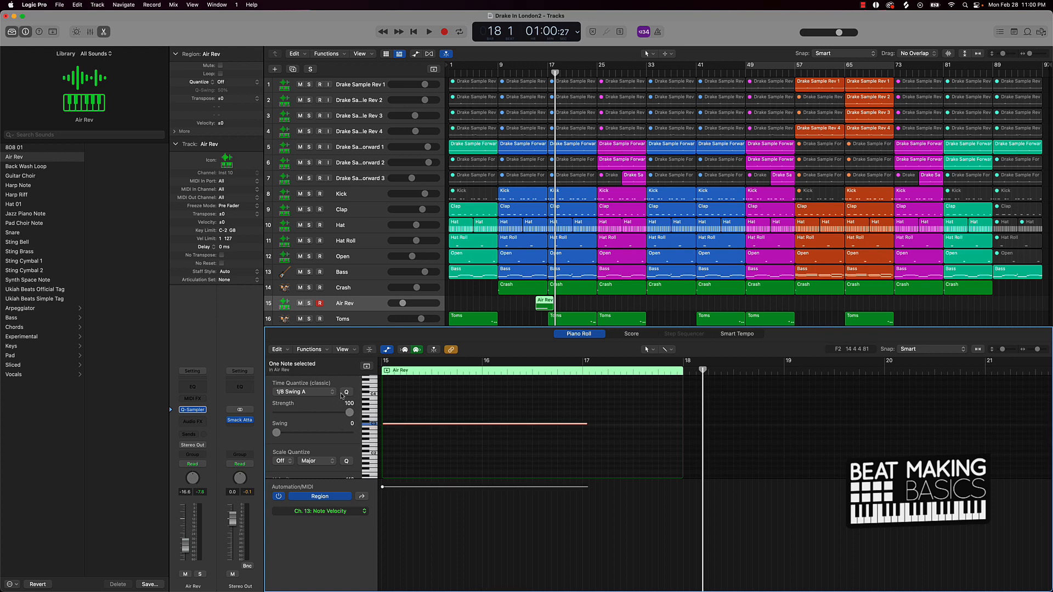
pyautogui.press('e')
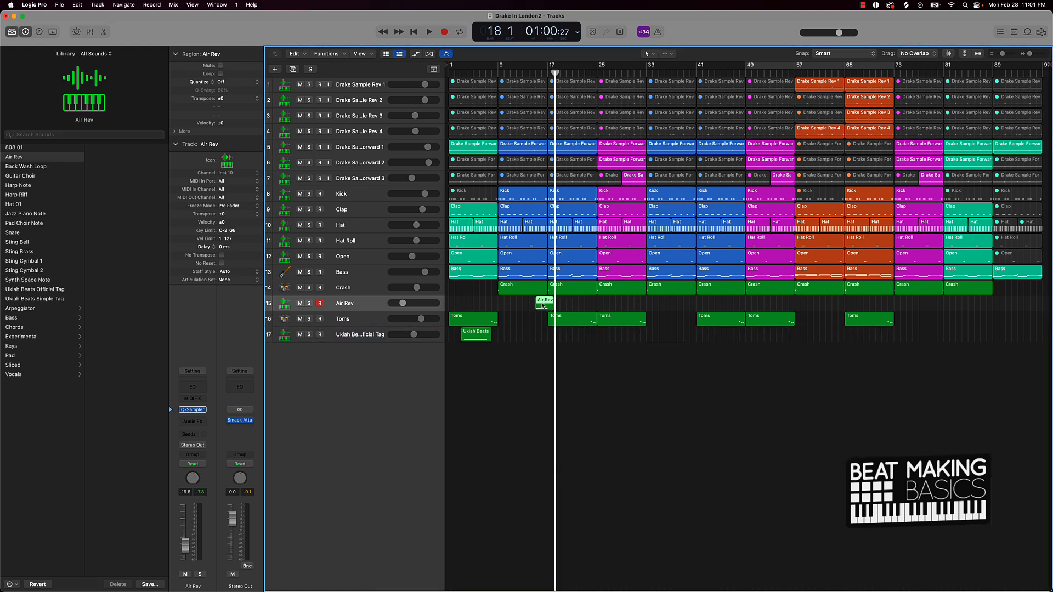
pyautogui.moveTo(543, 307); pyautogui.dragTo(990, 310)
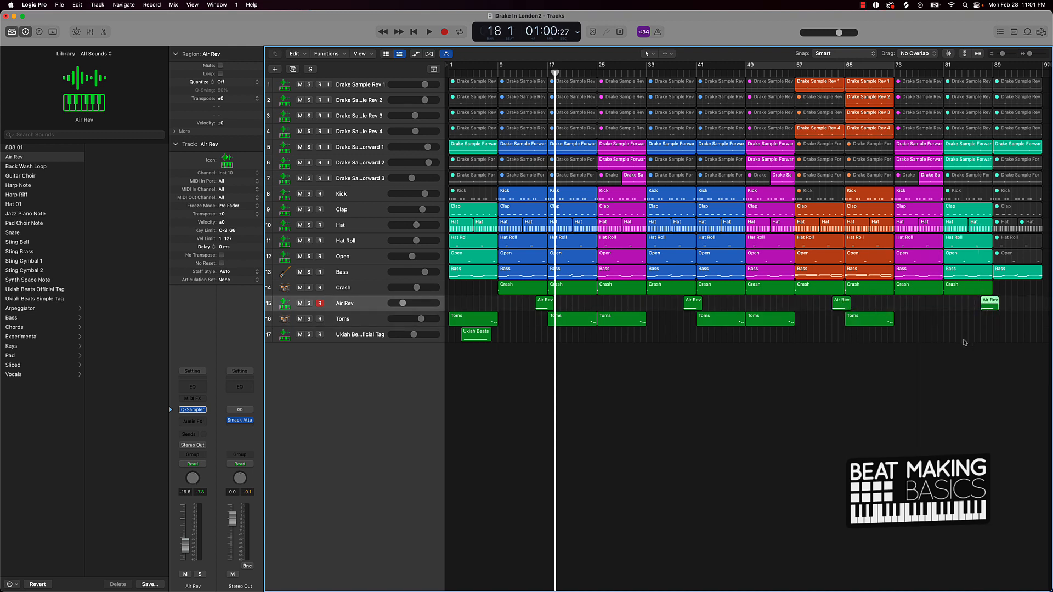
# Play the song from bar 1 and raise the Air Rev track's volume to -15.6 dB
pyautogui.click(964, 342)
pyautogui.press('Return')
pyautogui.press('space')
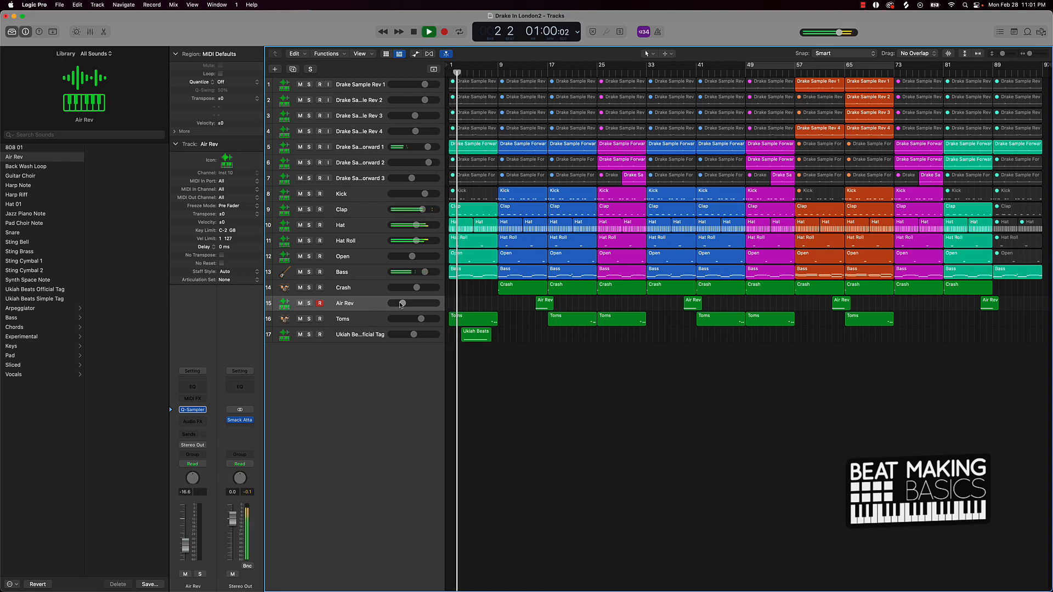
pyautogui.moveTo(403, 303); pyautogui.dragTo(405, 303)
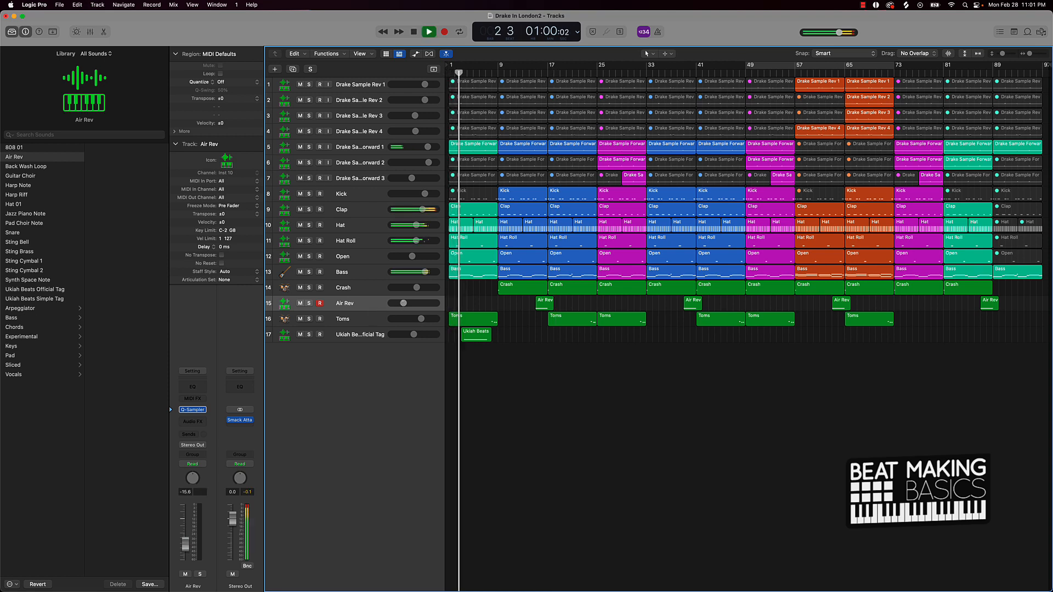
# Add a Channel EQ with a low cut at about 335 Hz and 48 dB/Oct to the Hat Roll track, then stop playback
pyautogui.click(357, 241)
pyautogui.click(193, 387)
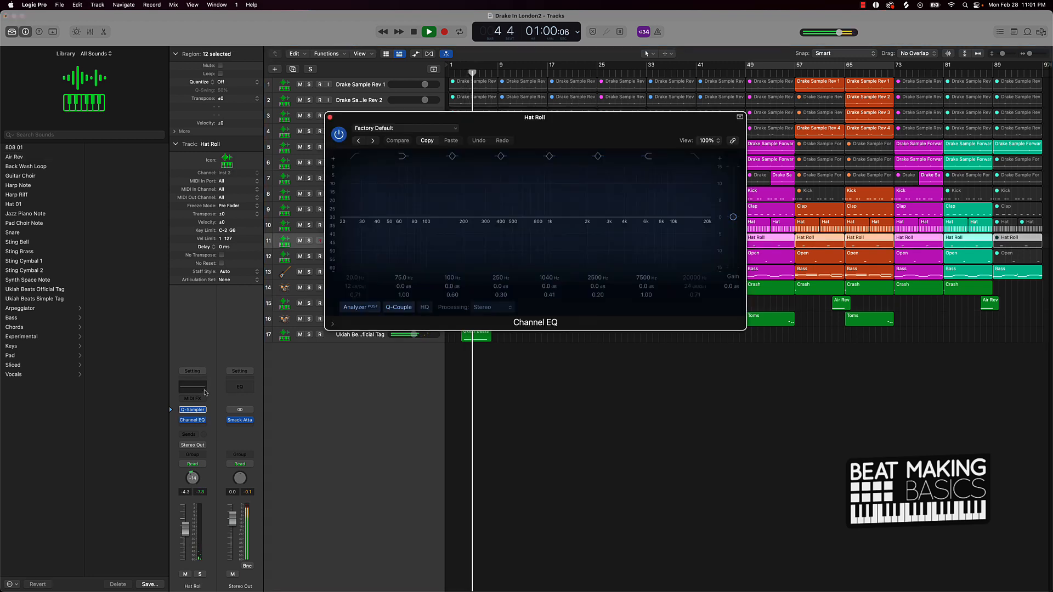
pyautogui.moveTo(478, 194); pyautogui.dragTo(629, 336)
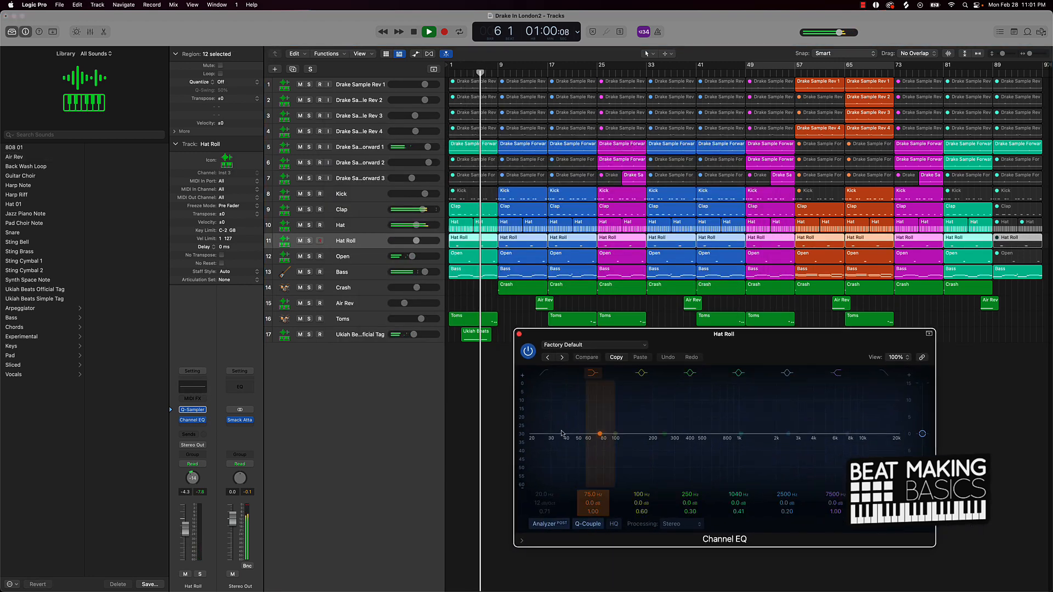
pyautogui.click(544, 374)
pyautogui.moveTo(555, 504); pyautogui.dragTo(553, 444)
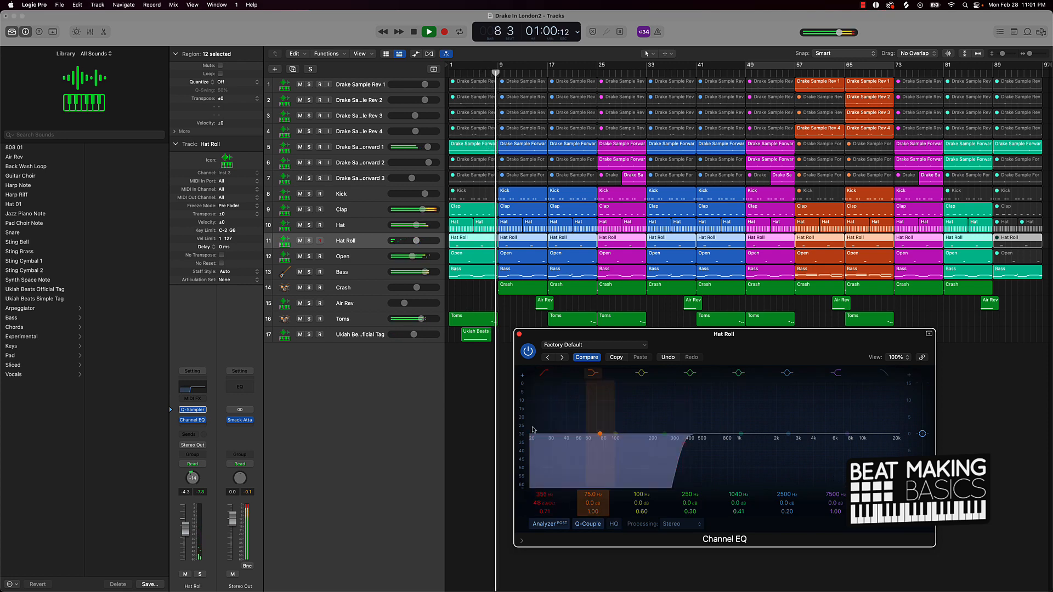
pyautogui.click(519, 335)
pyautogui.press('space')
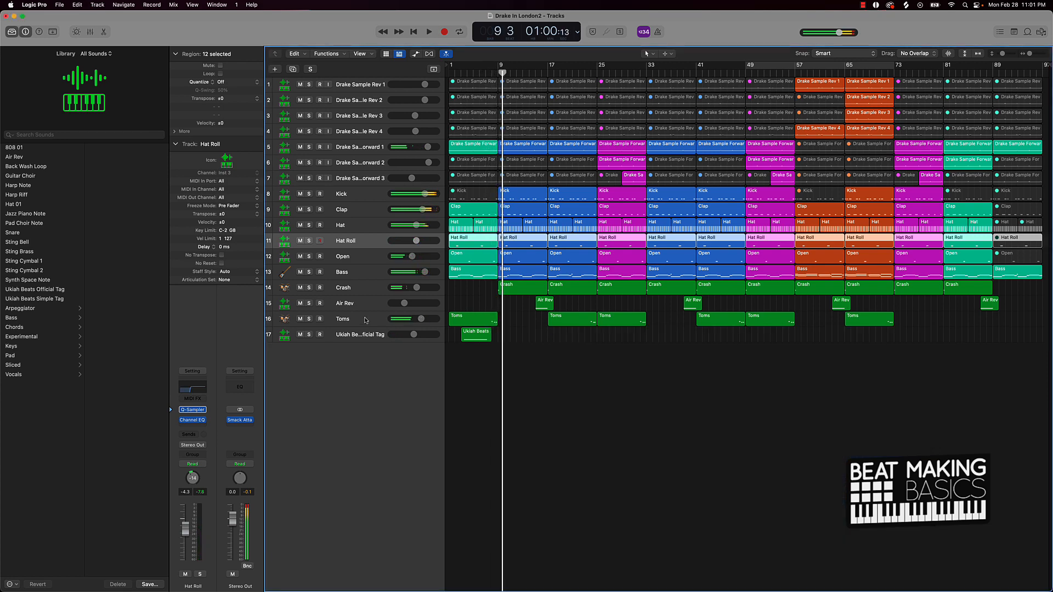
# Audition other drum kits on the Toms track, from Blue Ridge Kit to Roots Kit, and return to Sunset Kit
pyautogui.click(359, 322)
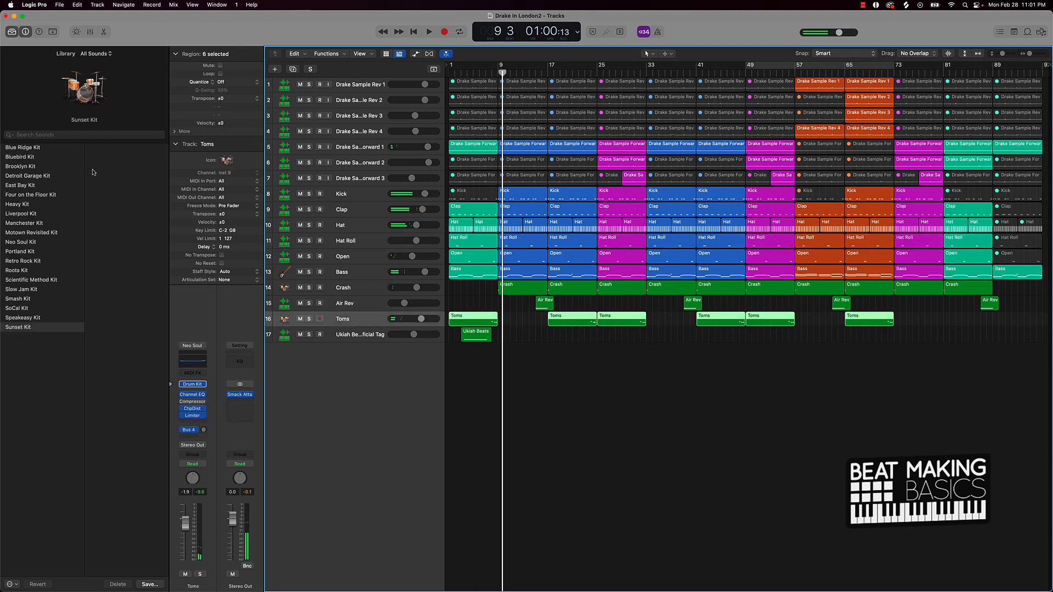
pyautogui.click(31, 149)
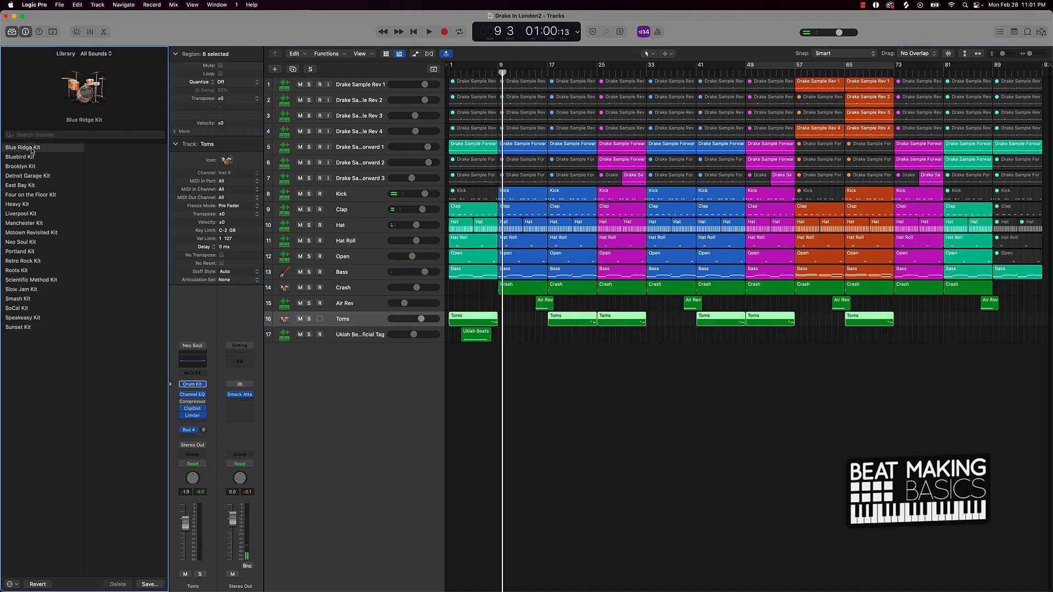
pyautogui.click(34, 158)
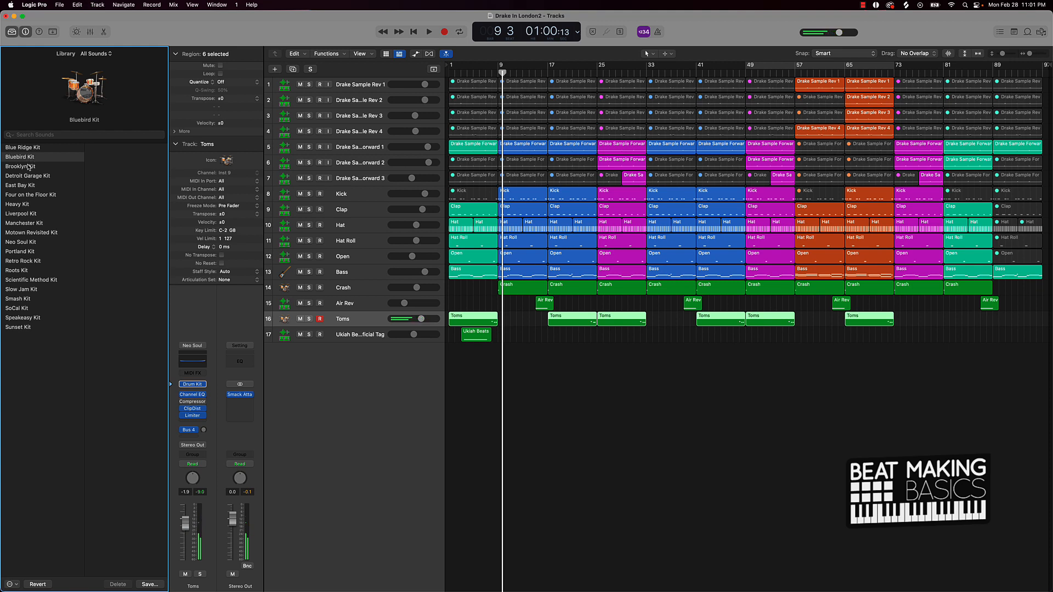
pyautogui.click(28, 167)
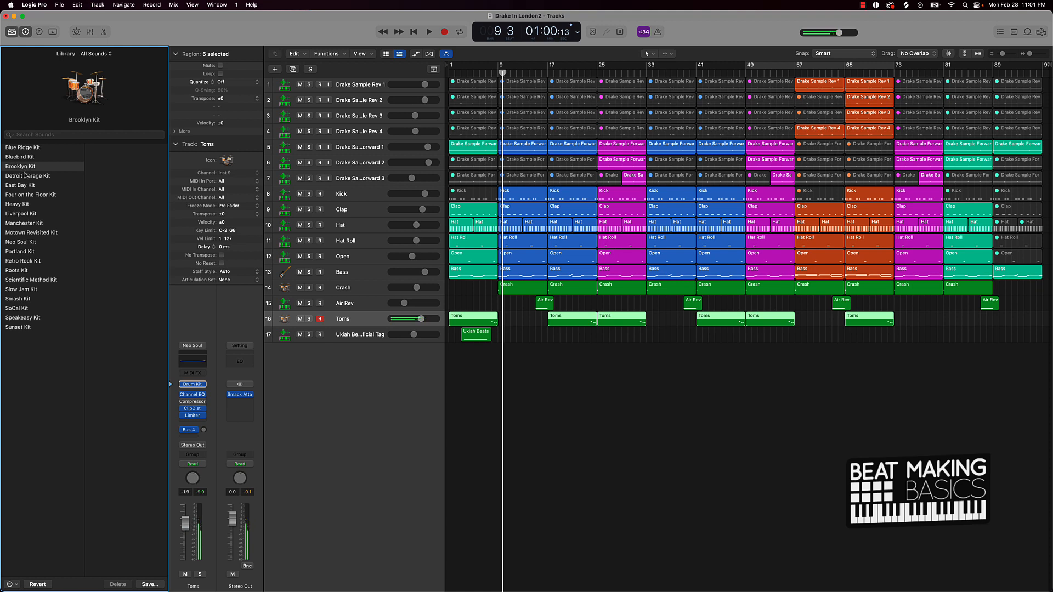
pyautogui.click(25, 176)
pyautogui.click(22, 186)
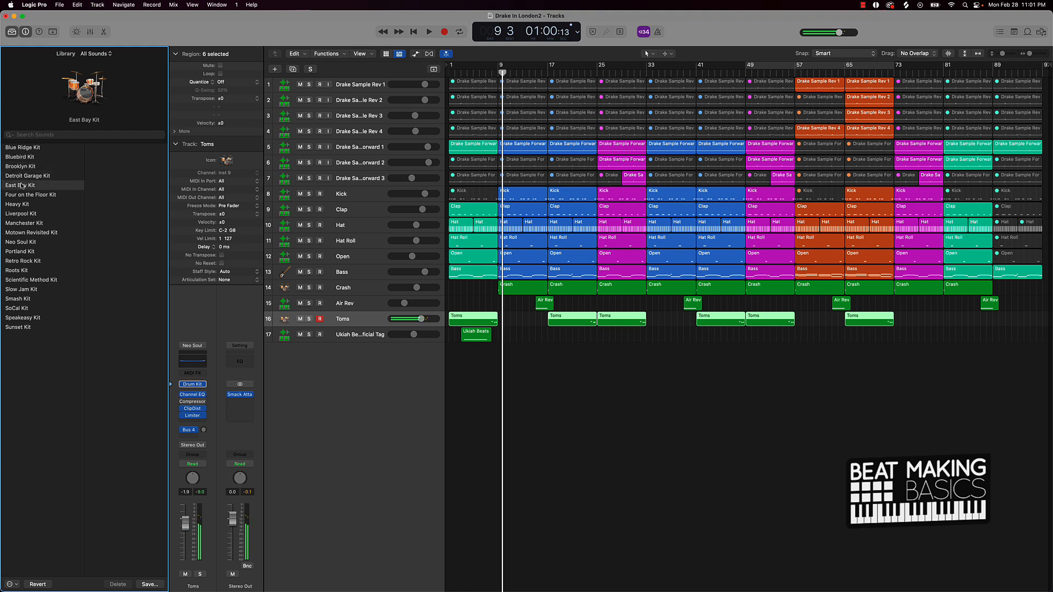
pyautogui.click(31, 195)
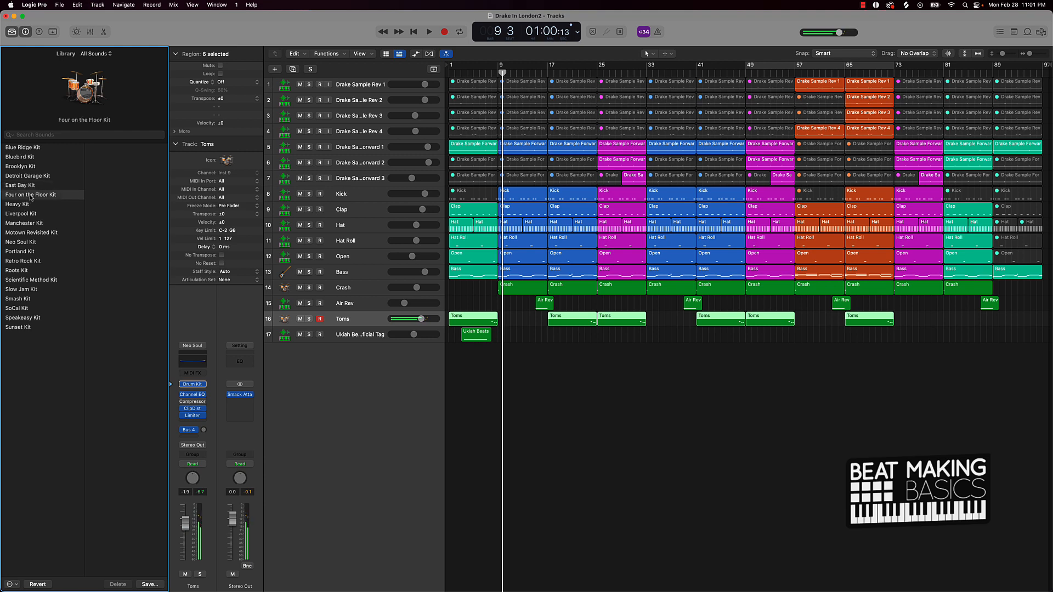
pyautogui.click(20, 207)
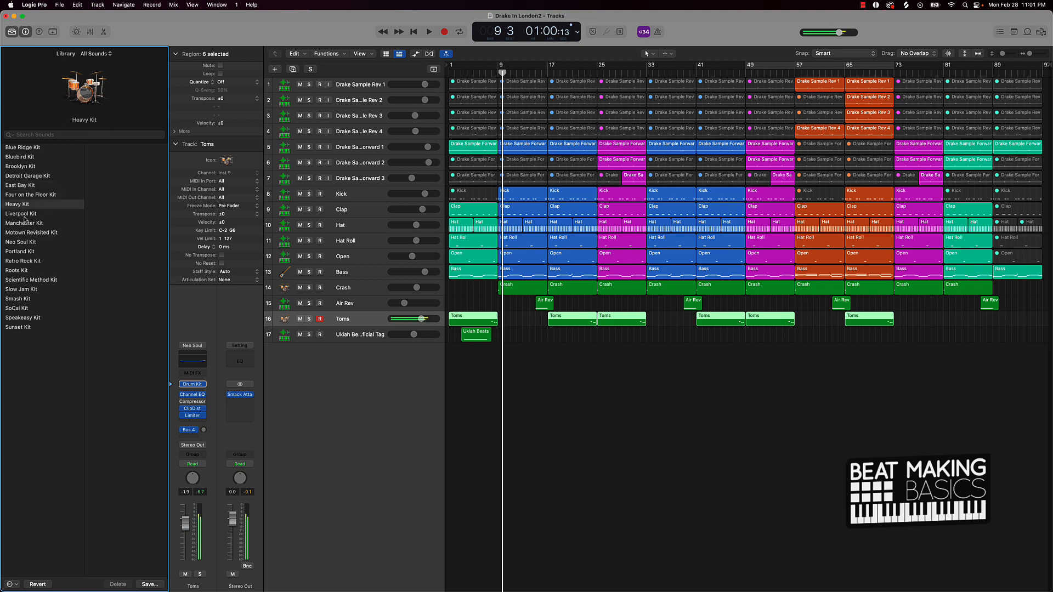
pyautogui.click(25, 214)
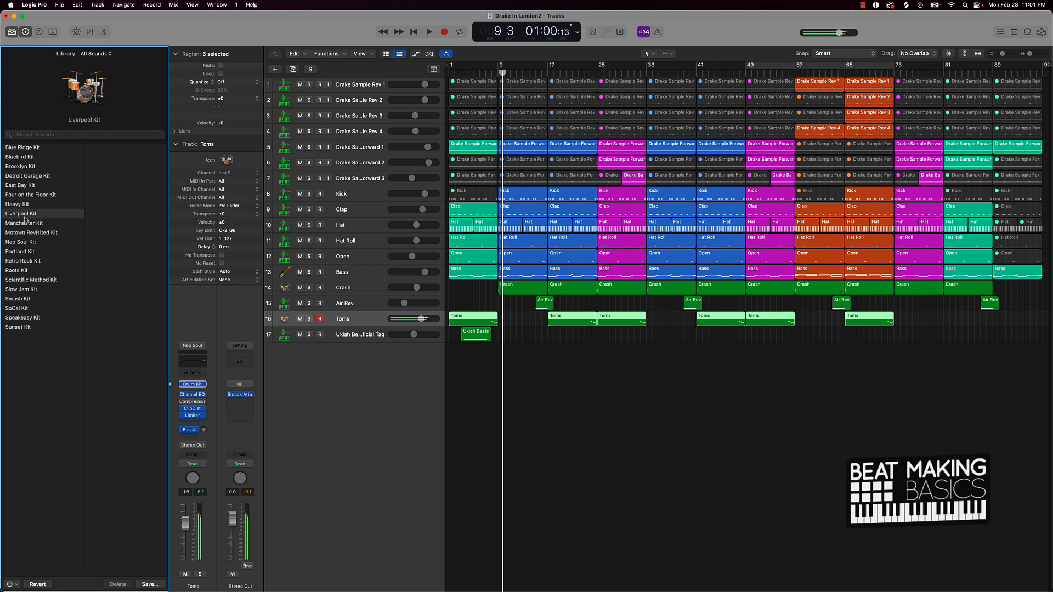
pyautogui.click(27, 224)
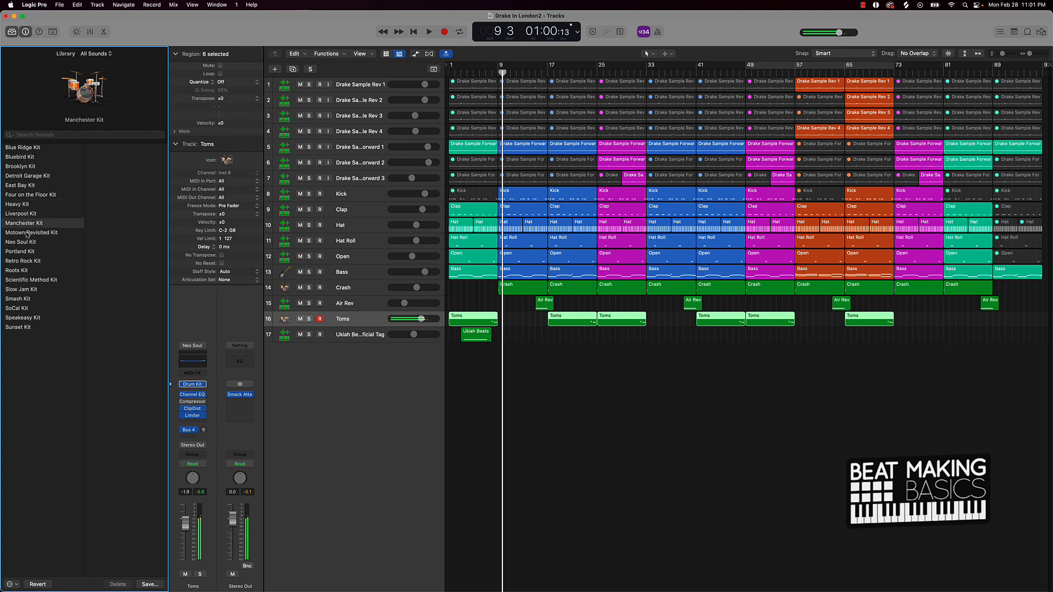
pyautogui.click(28, 233)
pyautogui.click(28, 243)
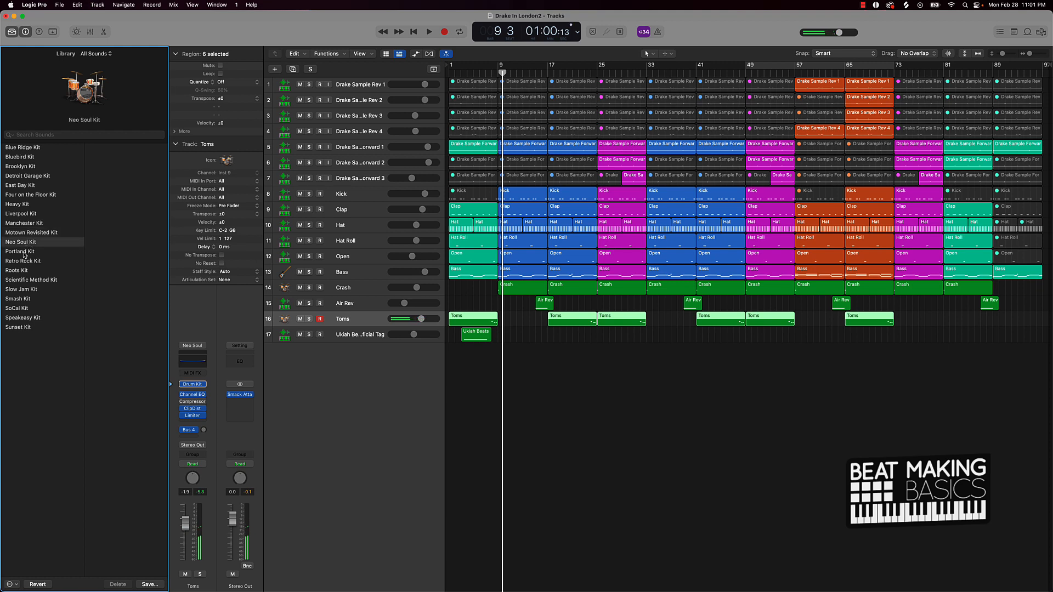
pyautogui.click(25, 252)
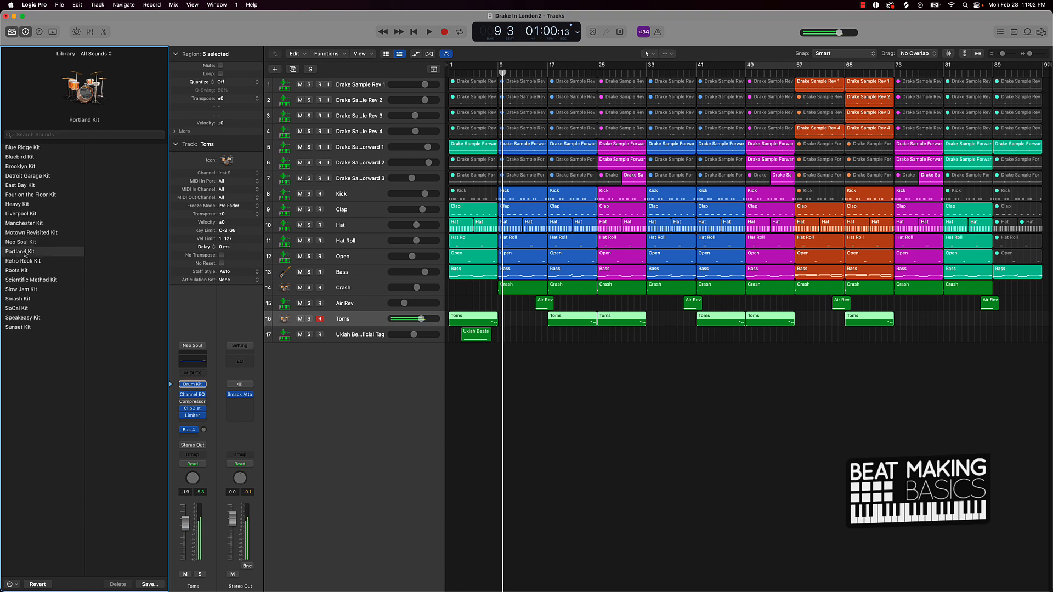
pyautogui.click(25, 279)
pyautogui.click(24, 271)
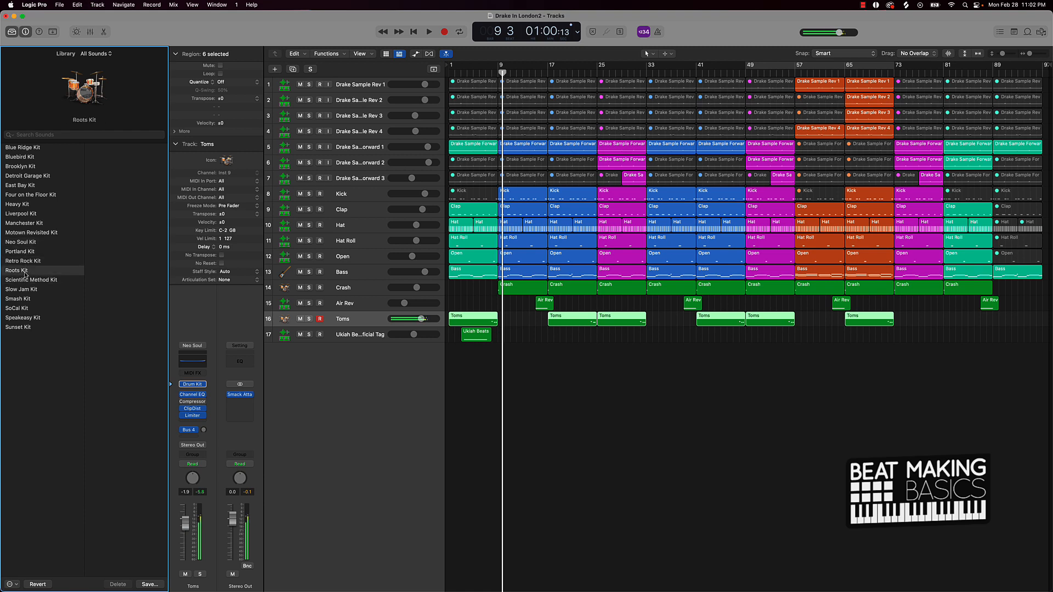
pyautogui.click(19, 148)
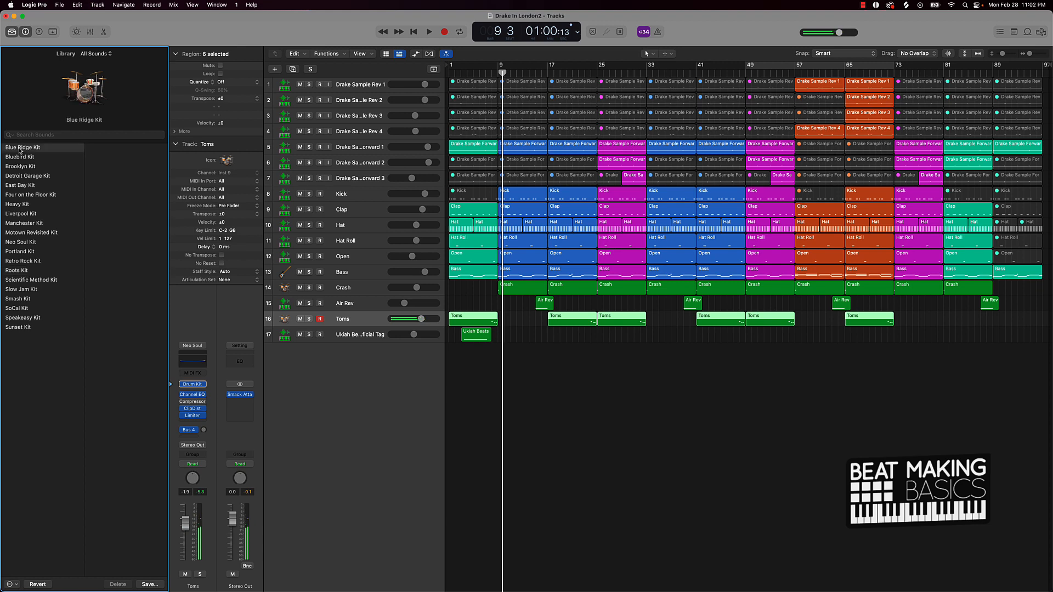
pyautogui.click(17, 328)
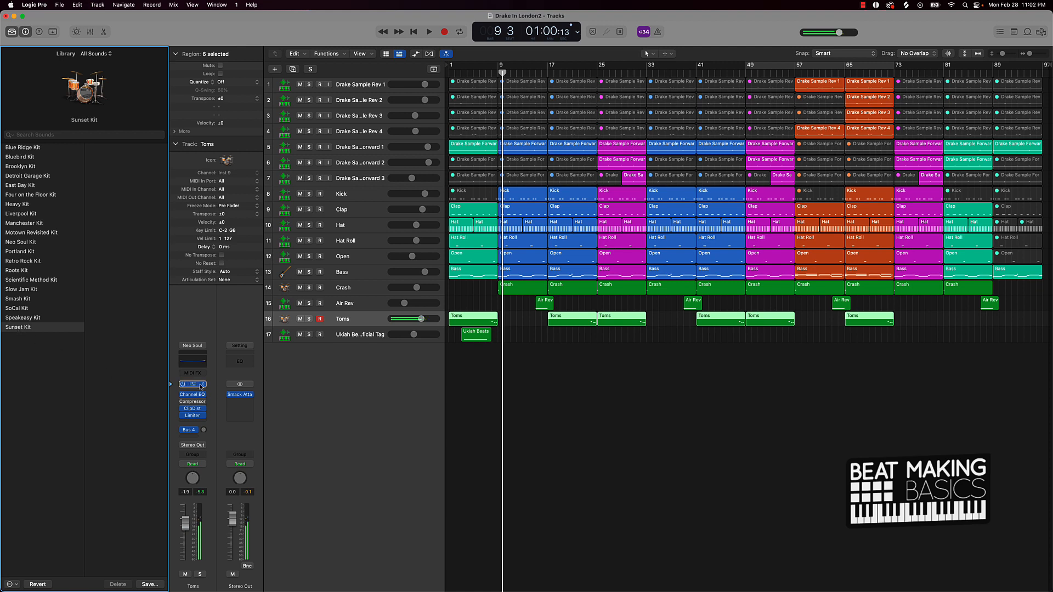
# Insert the Waves MV2 (s) stereo plug-in on the Toms track and lower its High Level fader
pyautogui.click(494, 433)
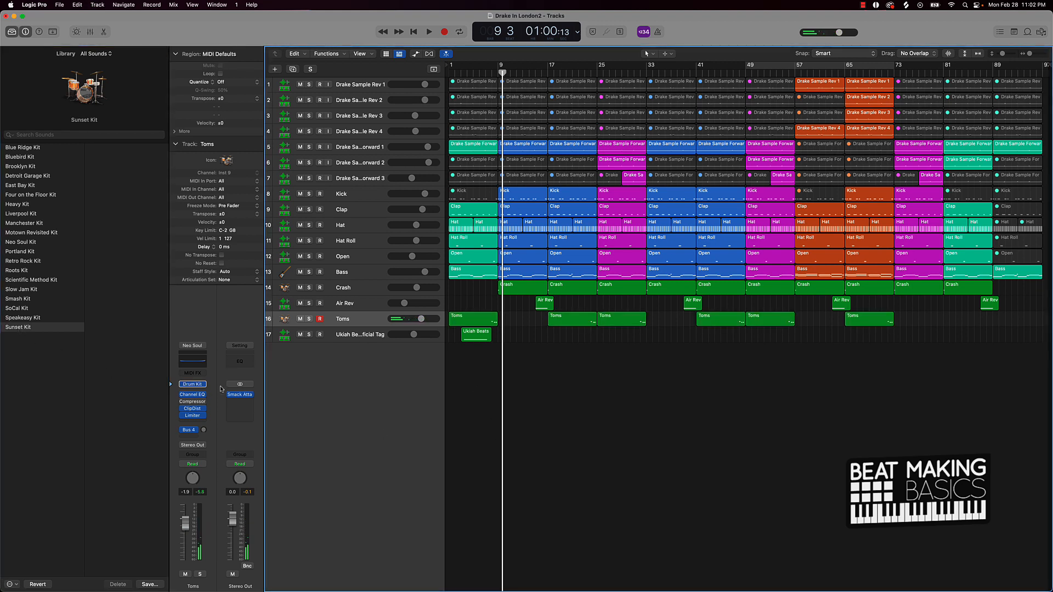
pyautogui.click(192, 423)
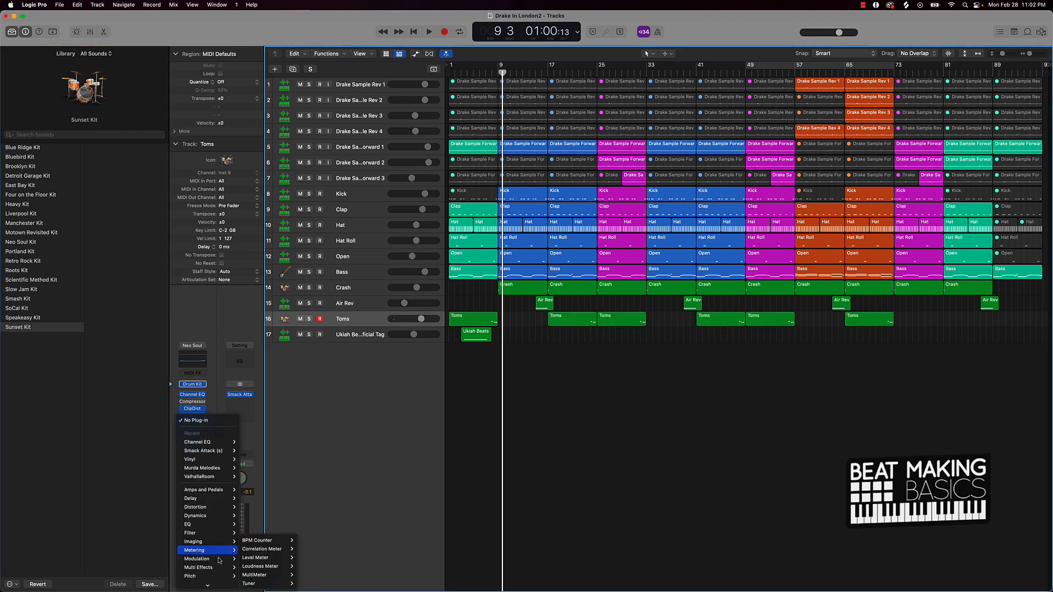
pyautogui.moveTo(206, 583)
pyautogui.moveTo(252, 575)
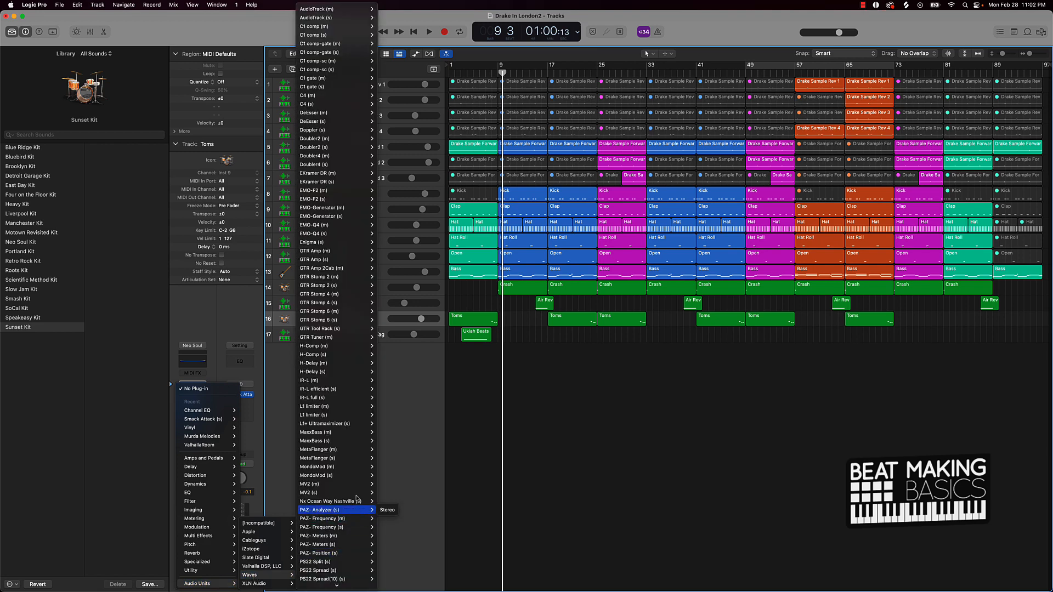
pyautogui.click(387, 494)
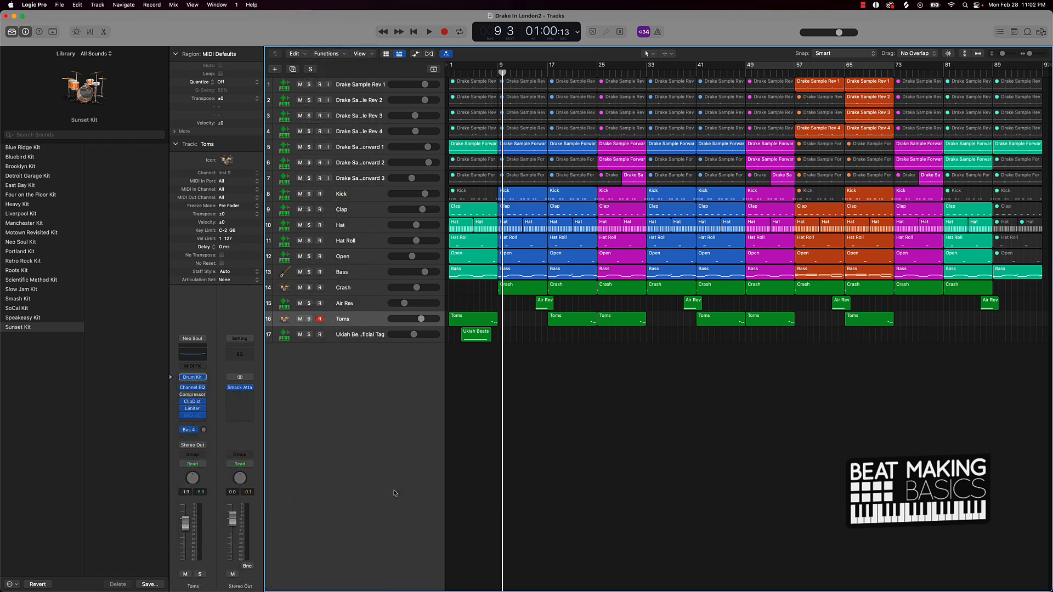
pyautogui.moveTo(405, 184); pyautogui.dragTo(405, 199)
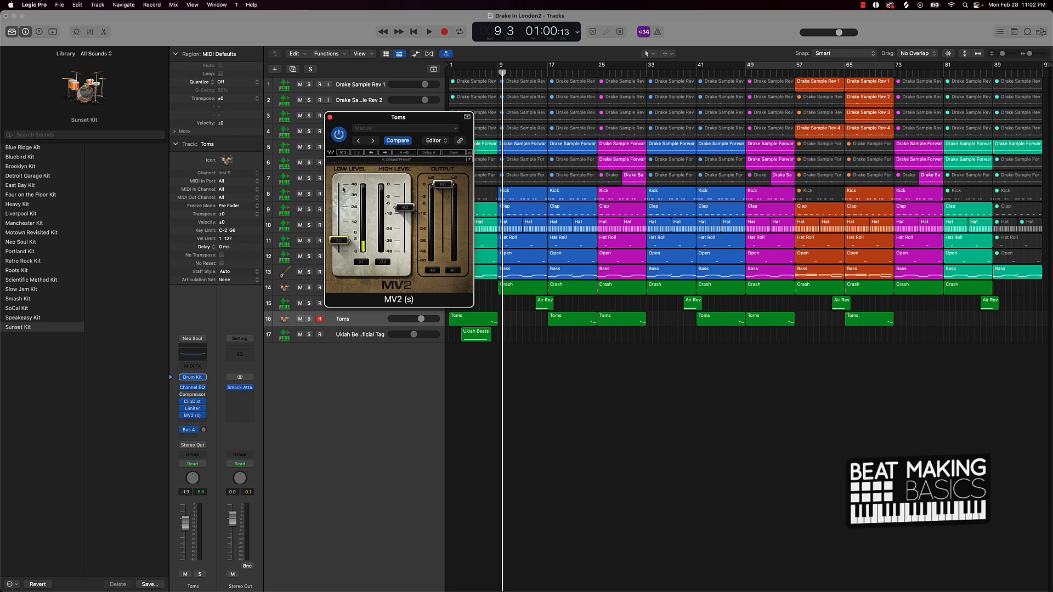
pyautogui.click(330, 118)
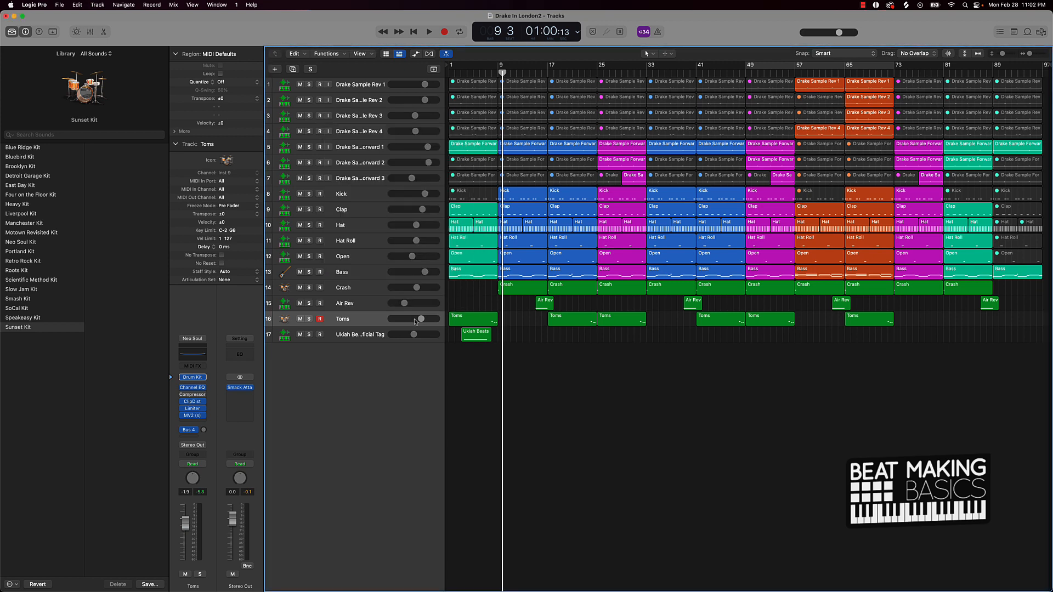
# Lower the Toms track's volume to -4.5 dB and play the song from bar 1
pyautogui.moveTo(415, 321); pyautogui.dragTo(410, 321)
pyautogui.press('Return')
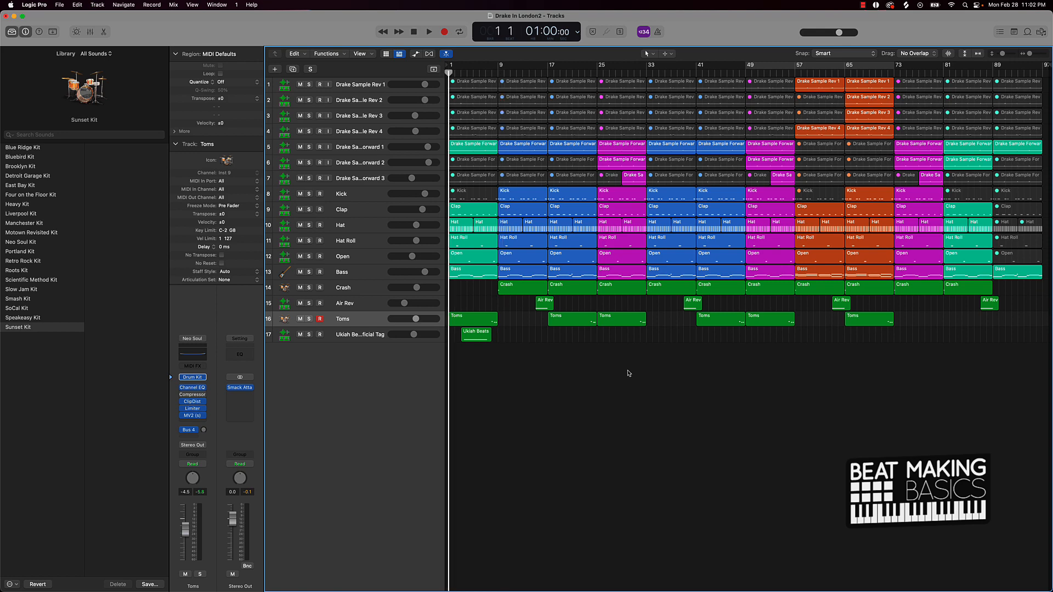
pyautogui.press('space')
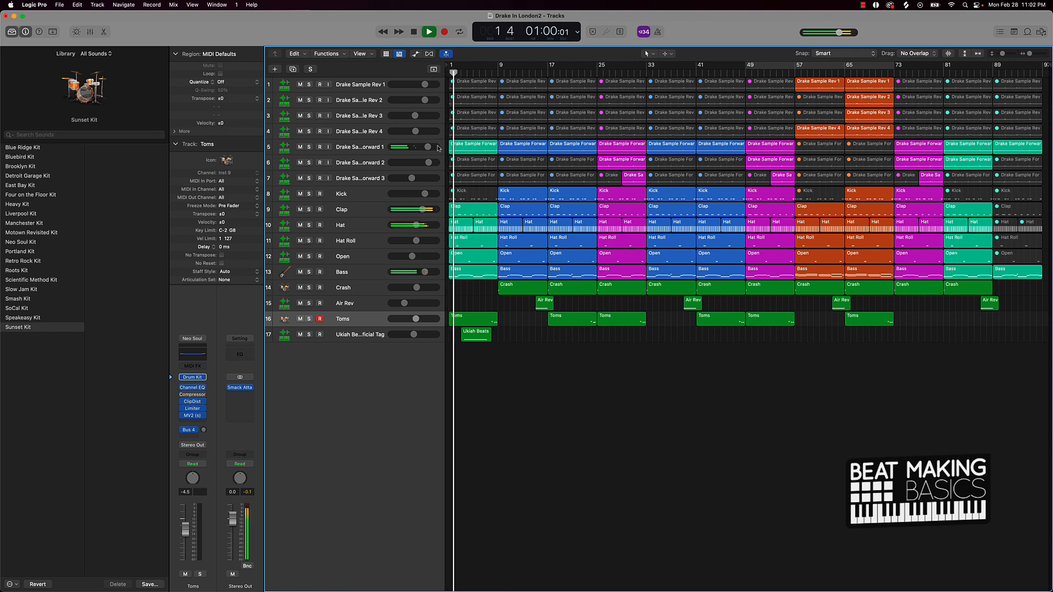
# Add a Channel EQ to the Drake Sample Forward 2 track with a 48 dB/Oct low cut just below 100 Hz
pyautogui.click(373, 147)
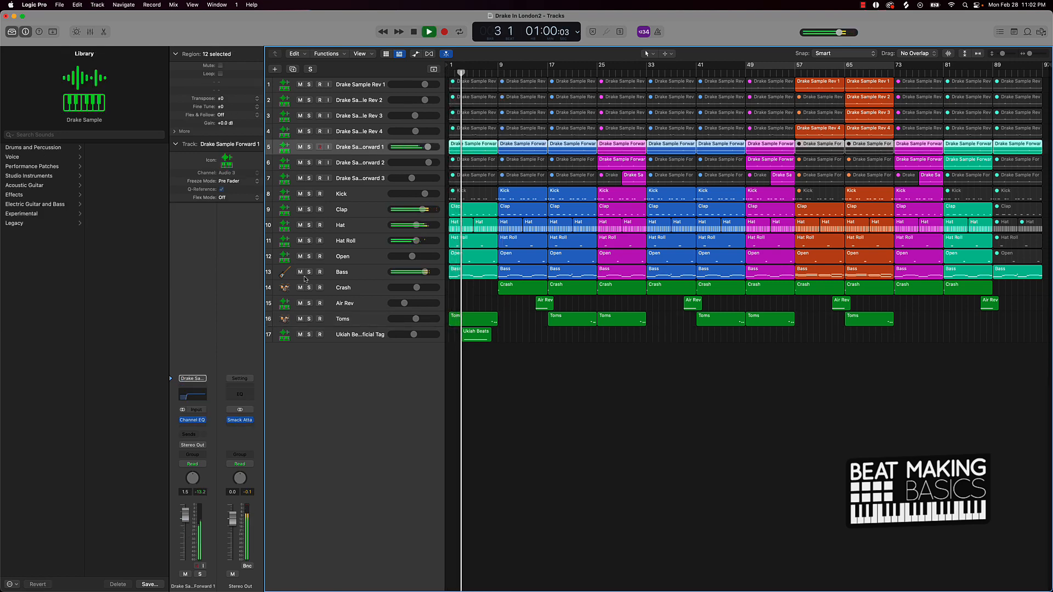
pyautogui.click(363, 163)
pyautogui.click(193, 394)
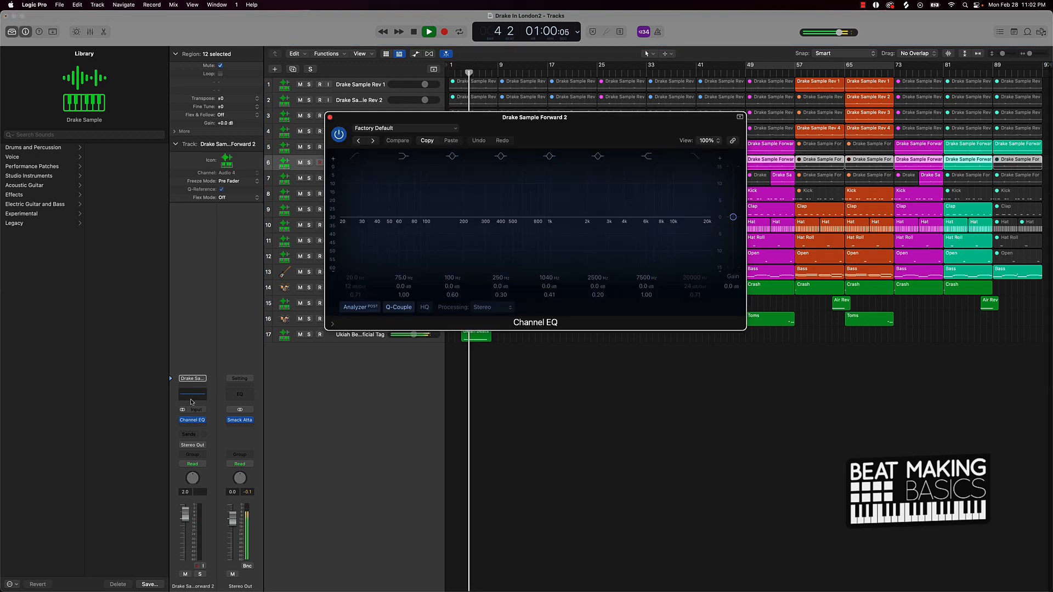
pyautogui.click(356, 157)
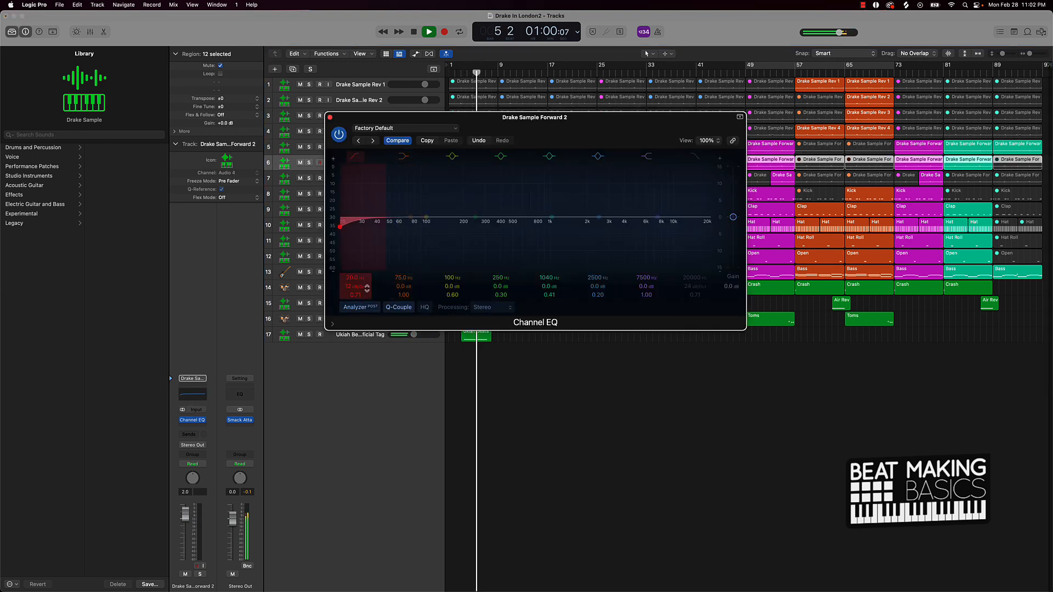
pyautogui.moveTo(367, 288); pyautogui.dragTo(369, 129)
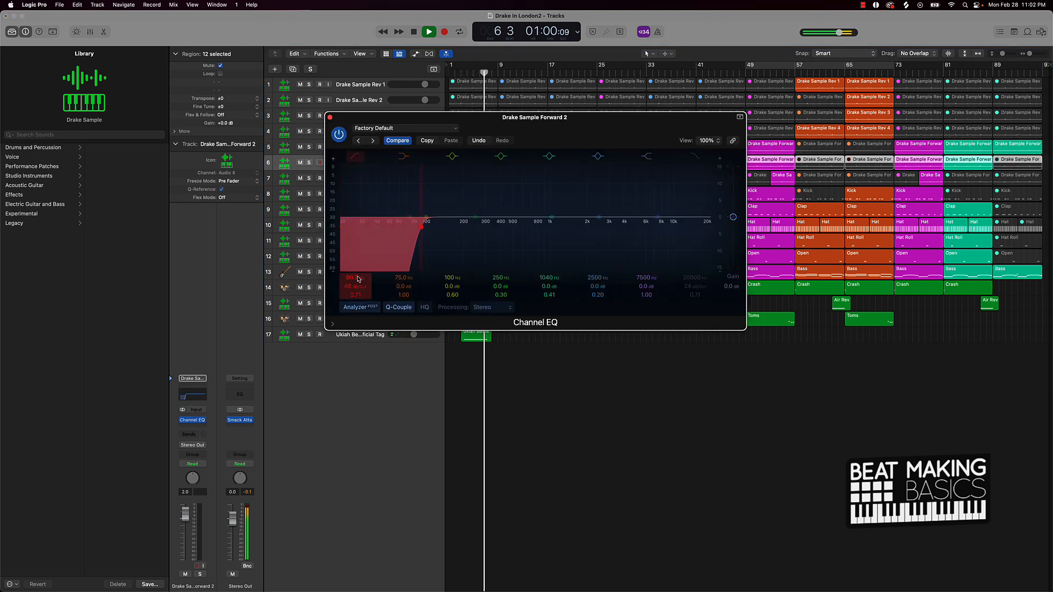
pyautogui.click(330, 118)
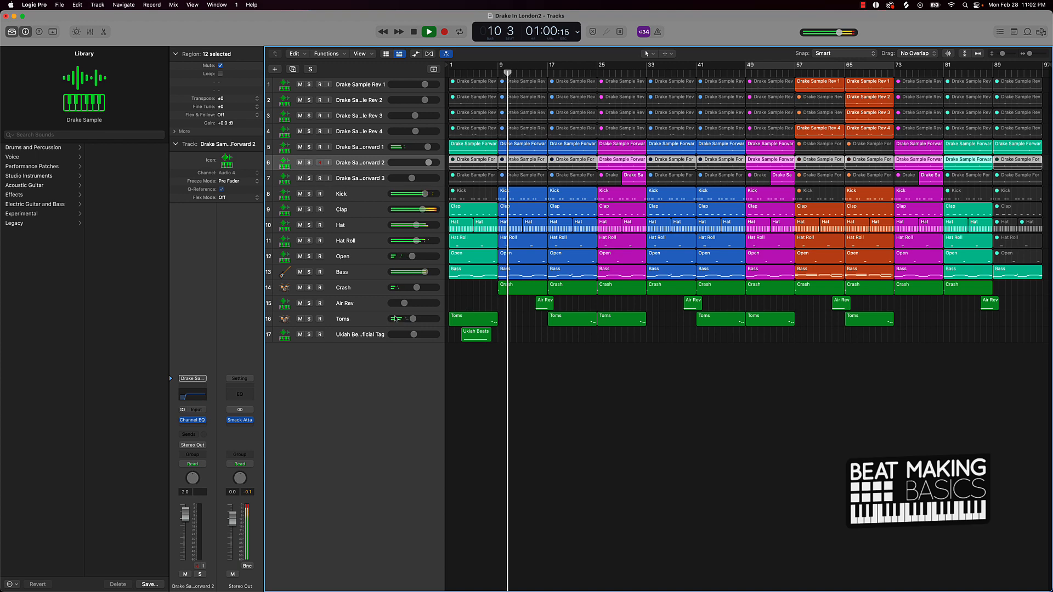
# Load the Sunset drum kit patch on the Toms track and resume playback shortly before bar 9
pyautogui.click(372, 320)
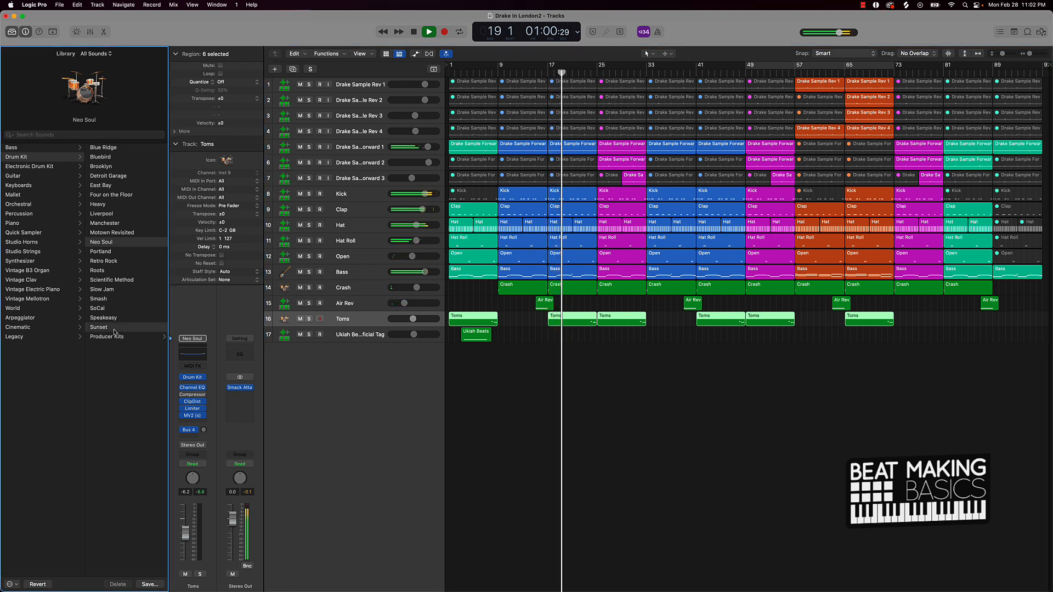
pyautogui.click(130, 329)
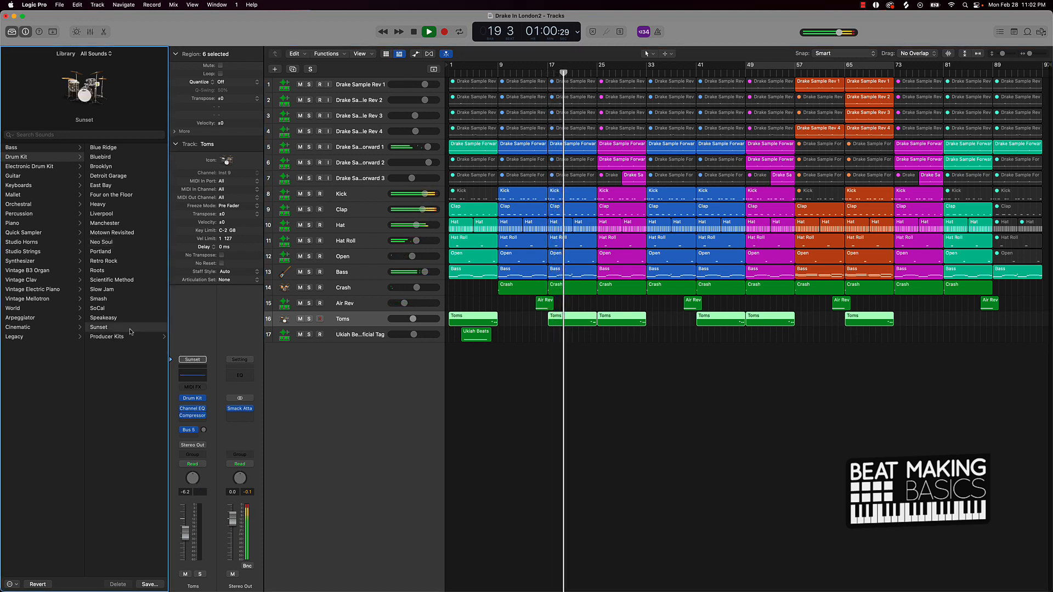
pyautogui.click(492, 71)
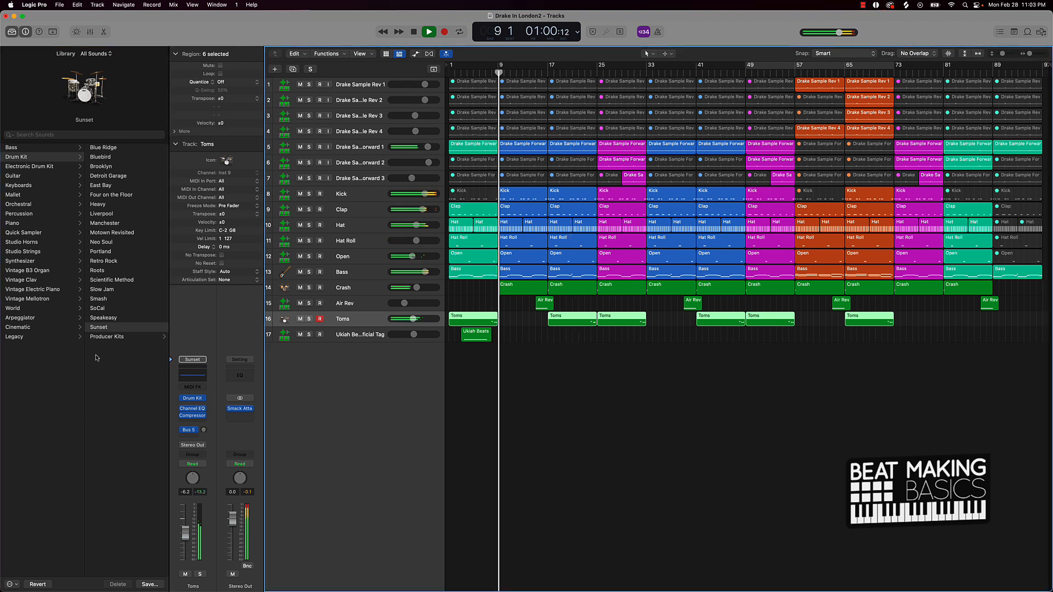
# Insert a stereo MV2 (s) on the Toms track, lower its High Level, raise its Low Level slightly, and stop playback
pyautogui.click(193, 422)
pyautogui.moveTo(214, 453)
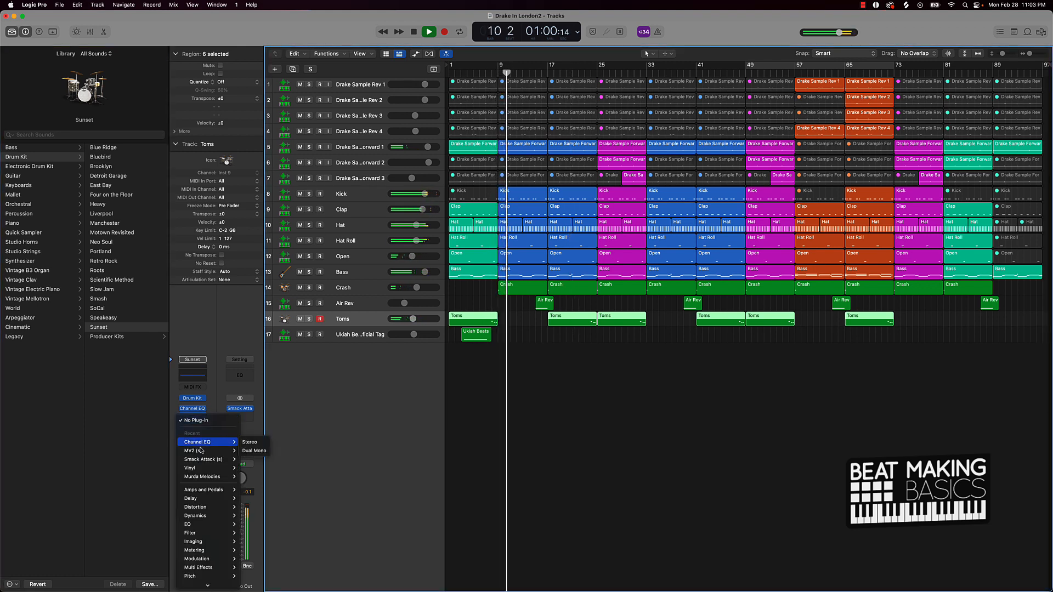
pyautogui.click(250, 451)
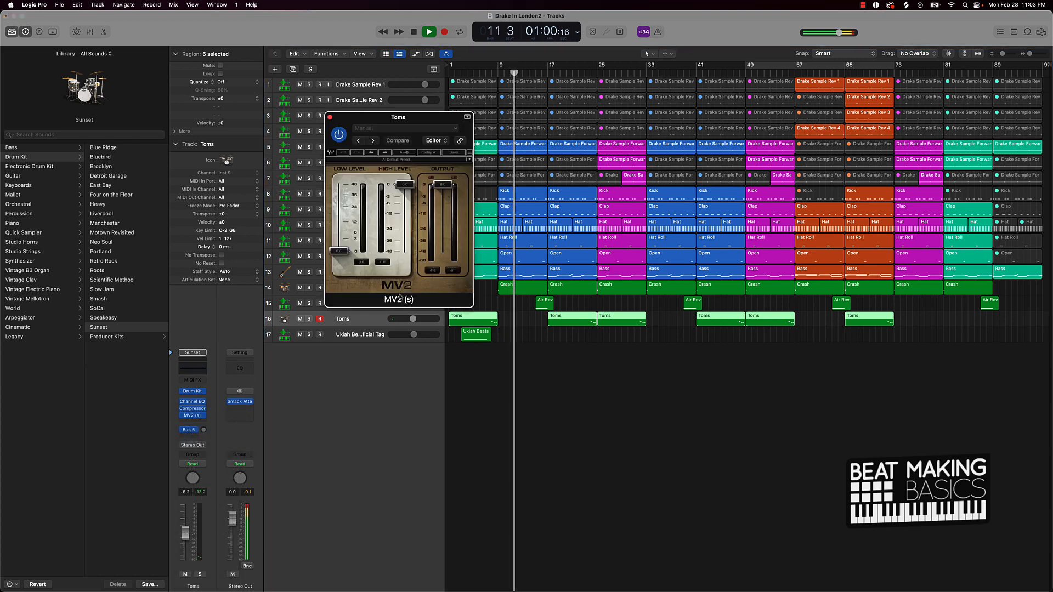
pyautogui.moveTo(409, 178); pyautogui.dragTo(405, 204)
pyautogui.click(486, 73)
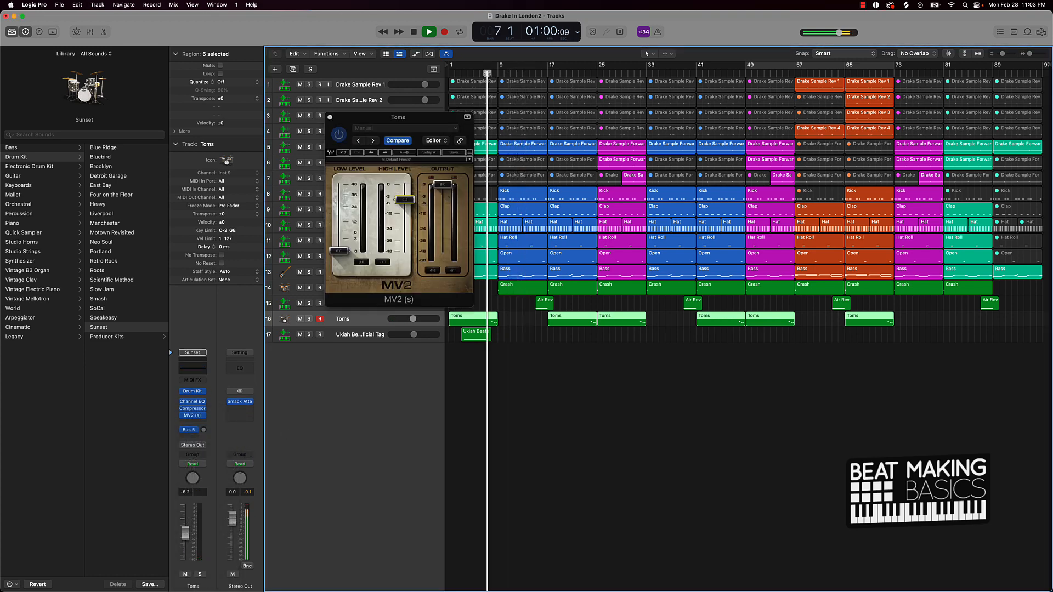
pyautogui.moveTo(339, 251); pyautogui.dragTo(338, 239)
pyautogui.click(330, 117)
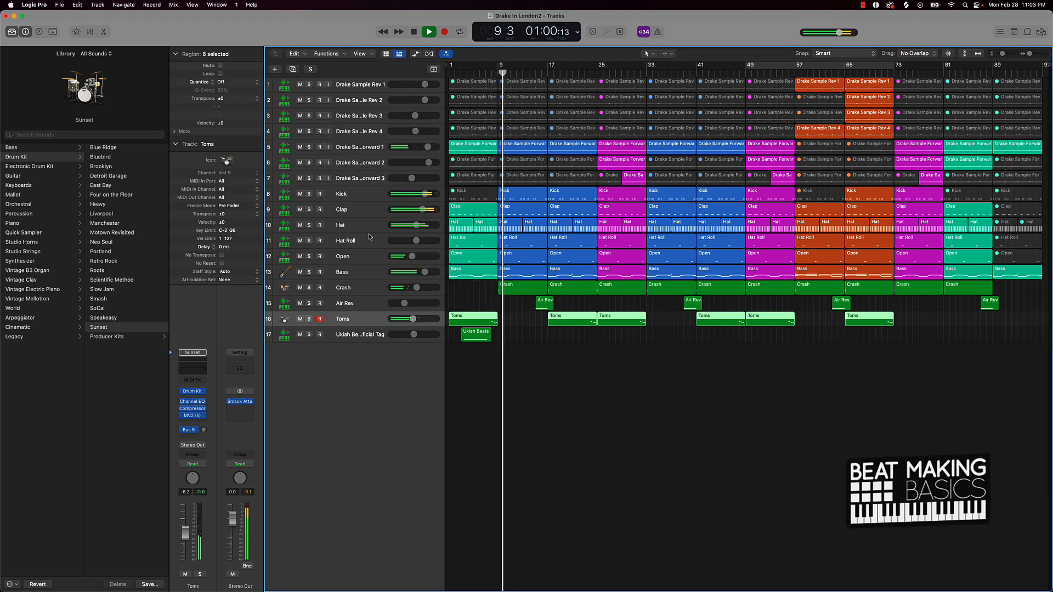
pyautogui.press('space')
pyautogui.click(579, 408)
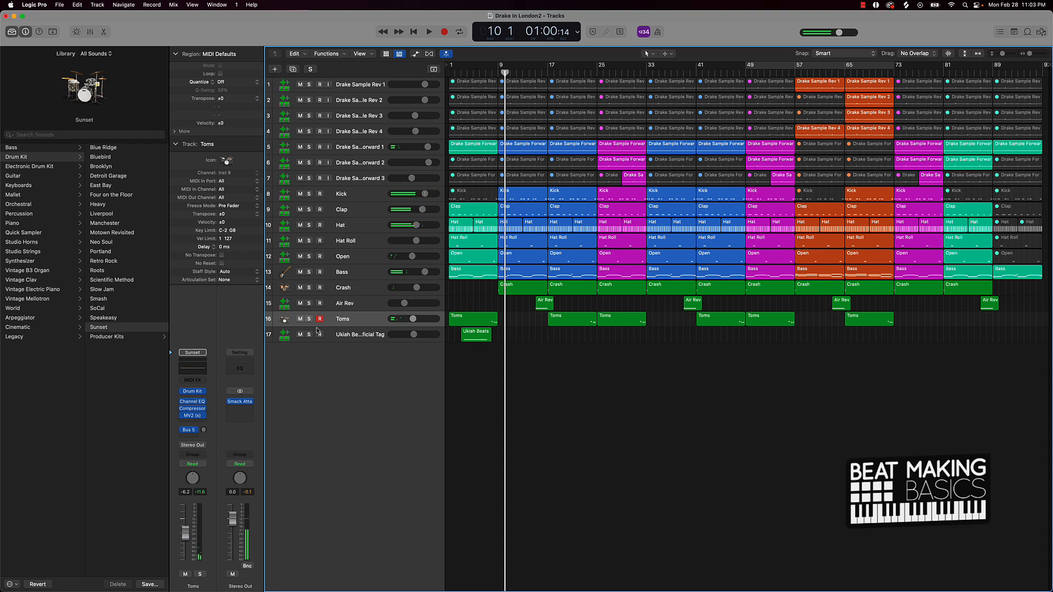
# Insert the Cableguys PanCake2 stereo plug-in after MV2 (s) on the Toms track
pyautogui.click(201, 422)
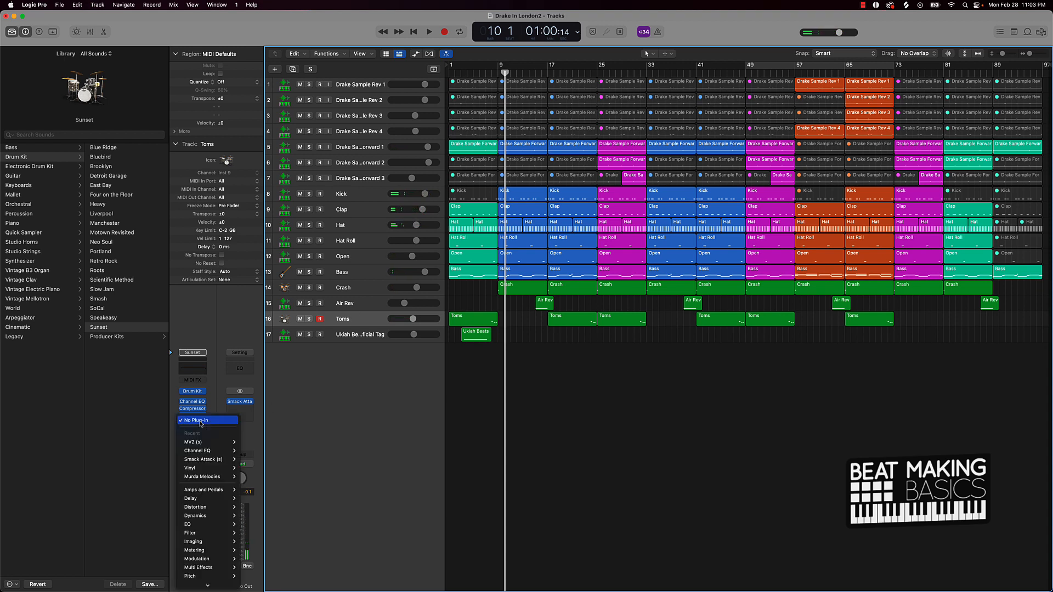
pyautogui.moveTo(218, 586)
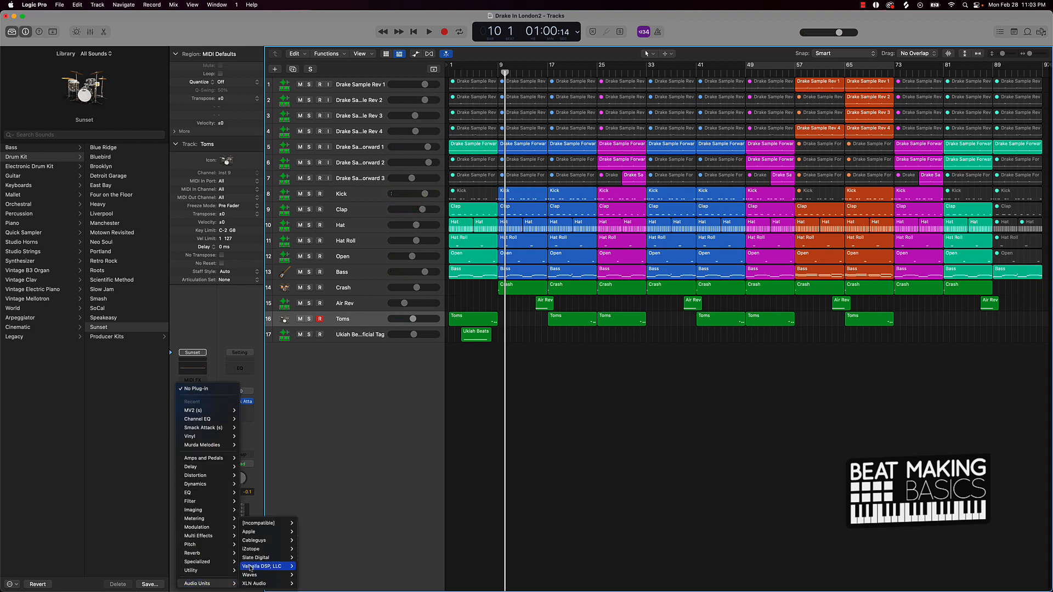
pyautogui.moveTo(271, 524)
pyautogui.moveTo(316, 523)
pyautogui.moveTo(352, 525)
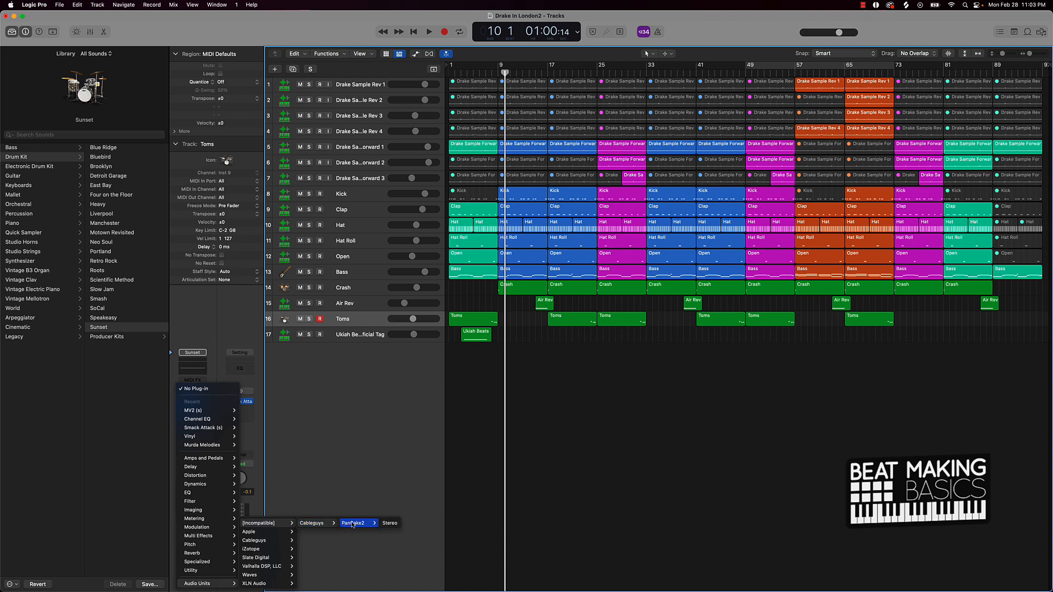
pyautogui.click(388, 524)
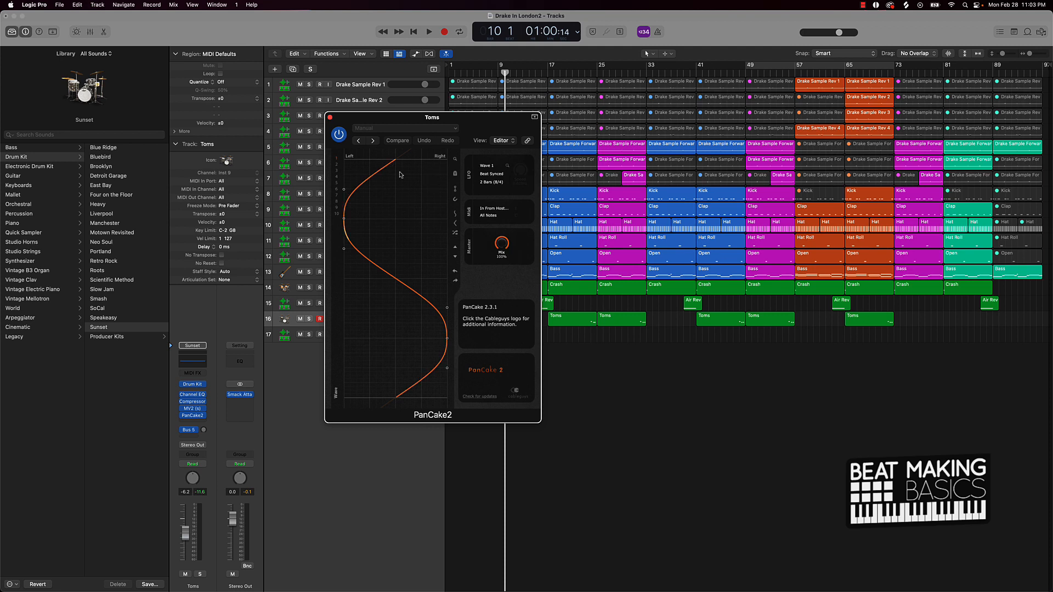
# Set PanCake2's panning waveform to the classic Sine while auditioning the Toms from about bar 7, then close the plug-in
pyautogui.click(486, 74)
pyautogui.press('space')
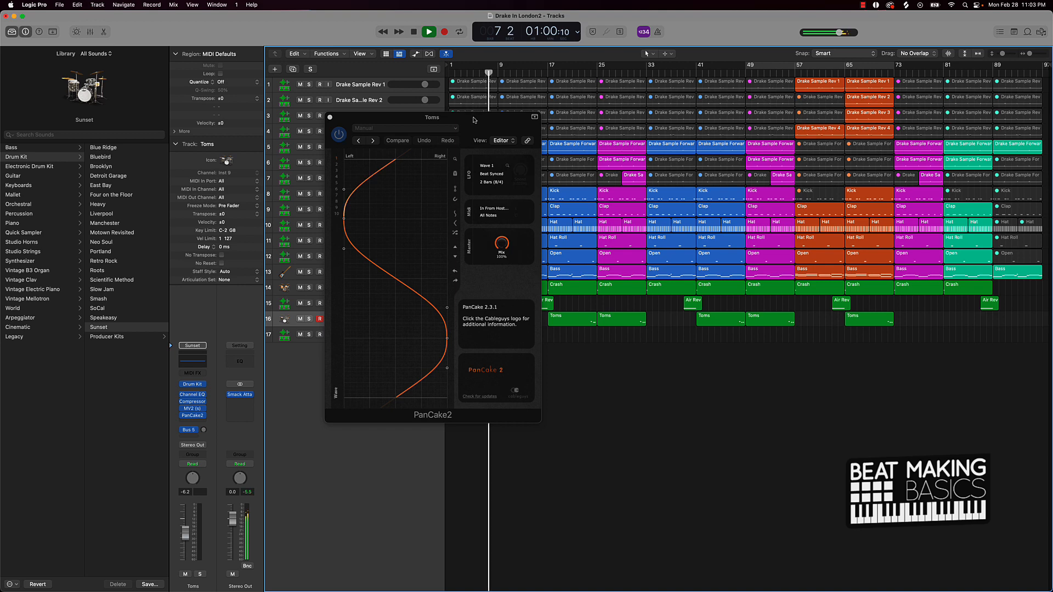
pyautogui.moveTo(474, 120); pyautogui.dragTo(697, 82)
pyautogui.click(679, 176)
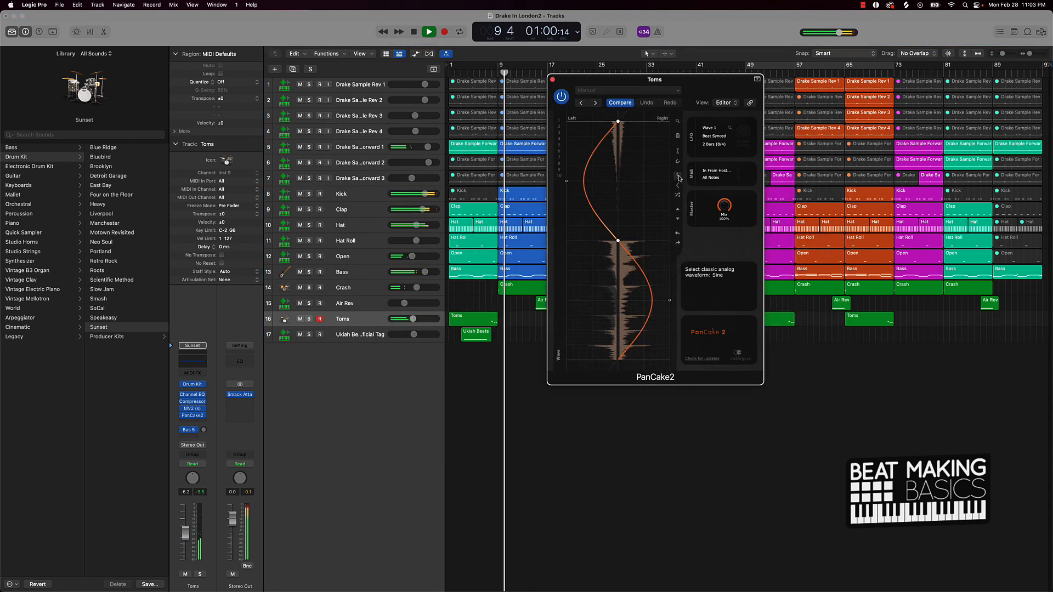
pyautogui.click(487, 73)
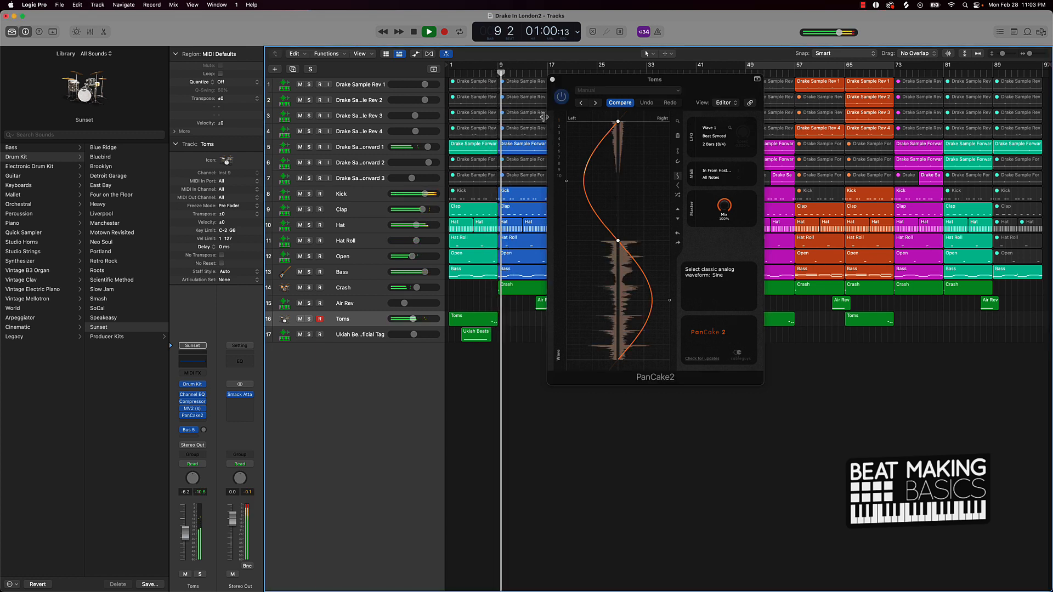
pyautogui.press('space')
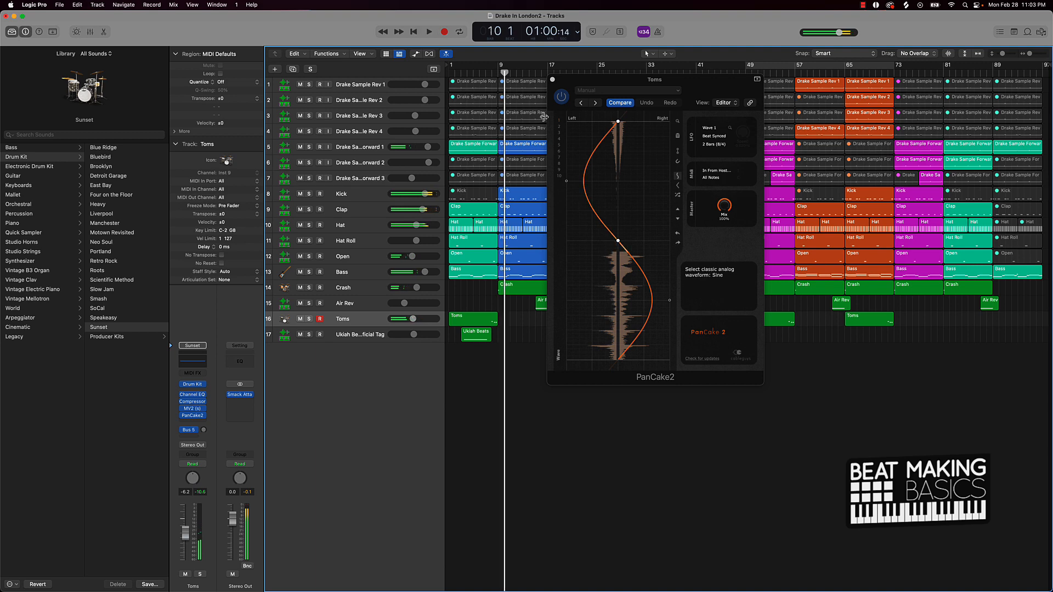
pyautogui.click(553, 80)
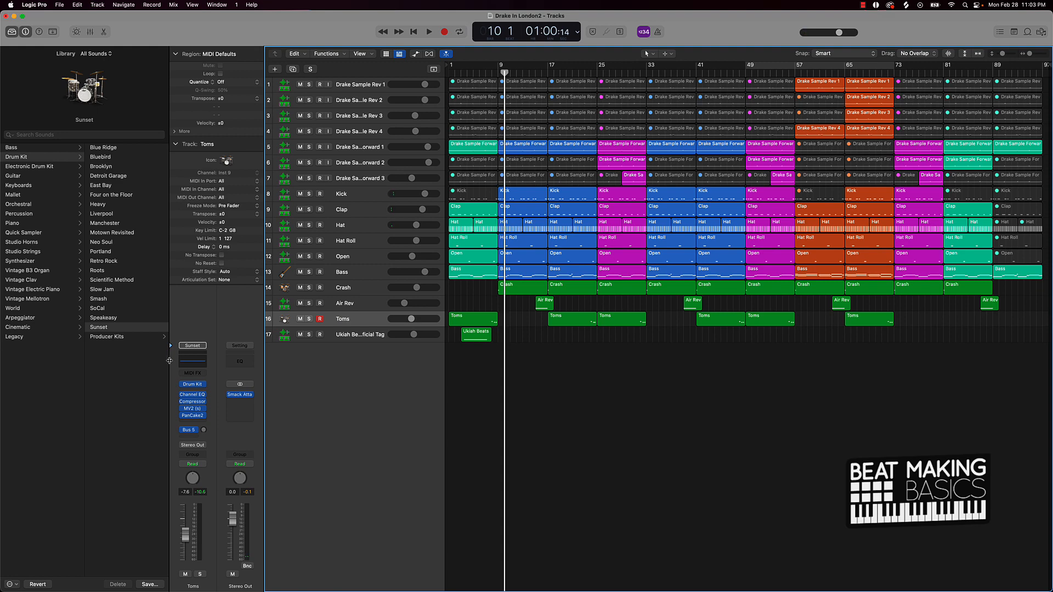
# Raise the low cut frequency in the Toms track's Channel EQ to between 100 and 200 Hz
pyautogui.click(189, 361)
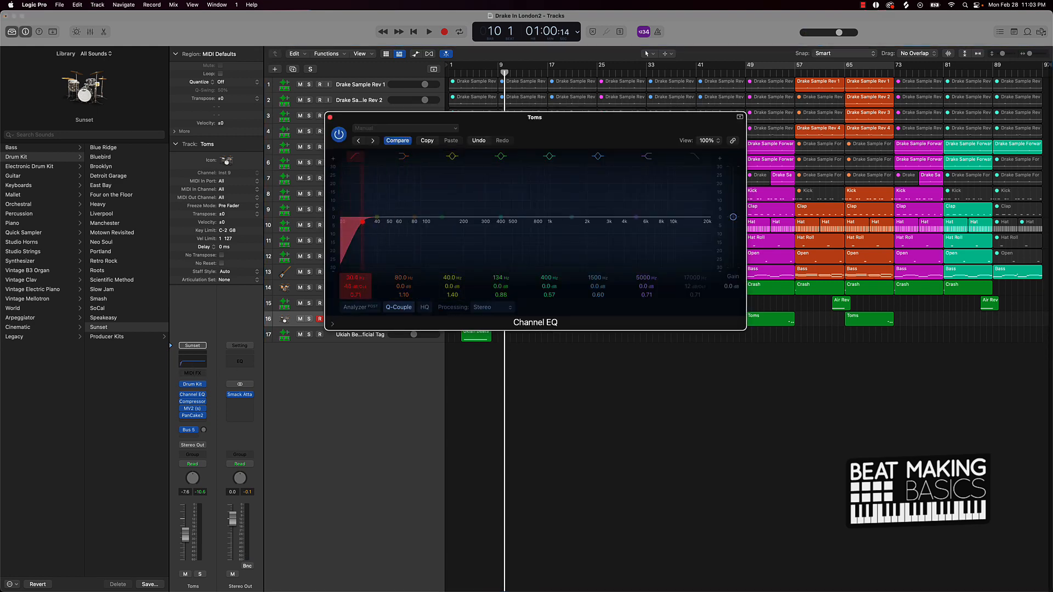
pyautogui.moveTo(362, 222); pyautogui.dragTo(446, 222)
pyautogui.click(329, 116)
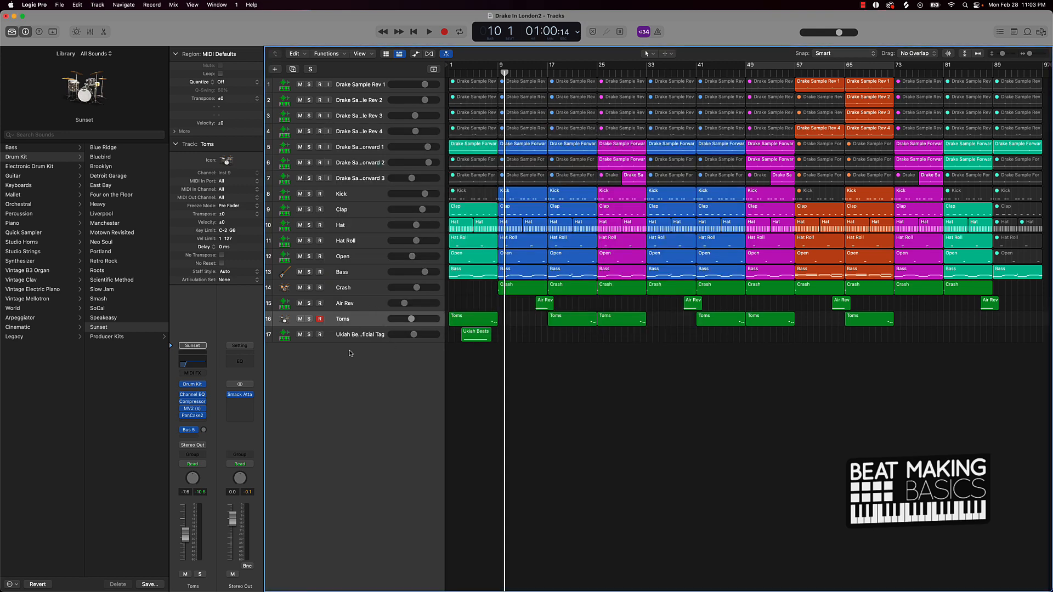
# Add a Channel EQ to the Air Rev track with a 48 dB/Oct low cut between 60 and 80 Hz
pyautogui.click(356, 335)
pyautogui.click(349, 306)
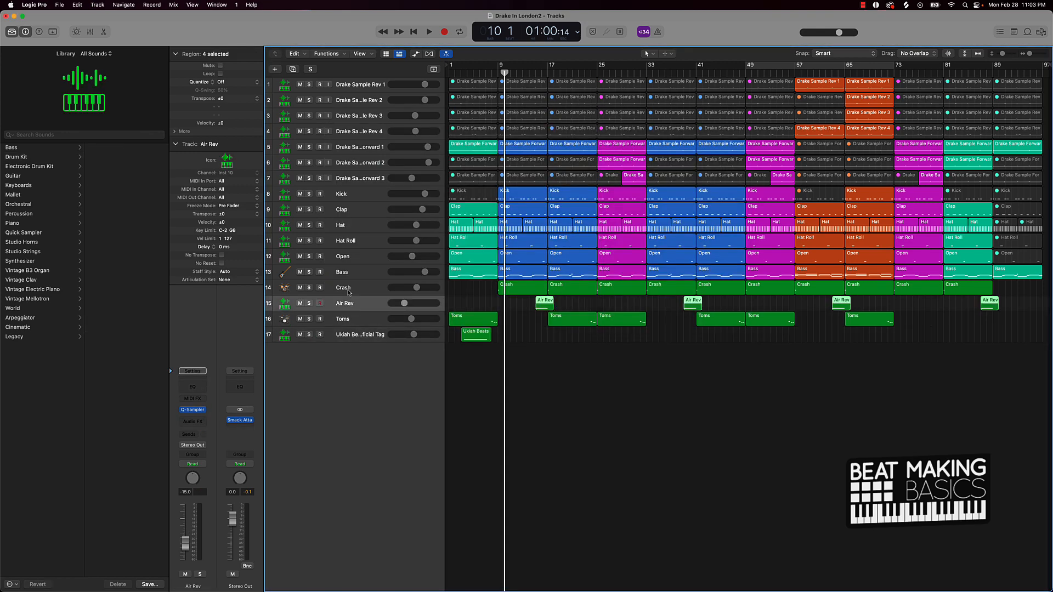
pyautogui.click(193, 386)
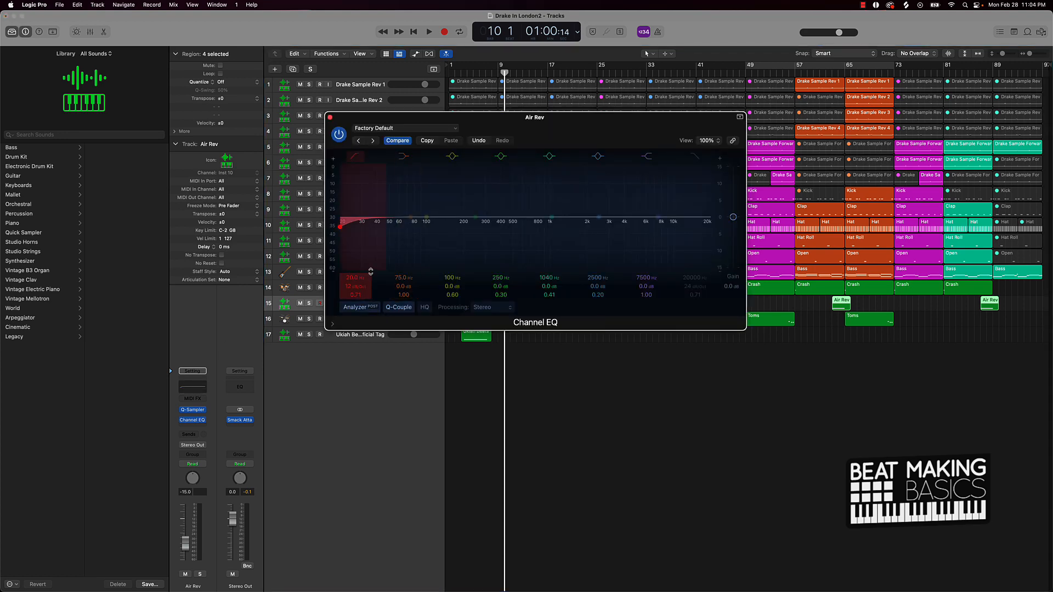
pyautogui.moveTo(352, 277); pyautogui.dragTo(352, 263)
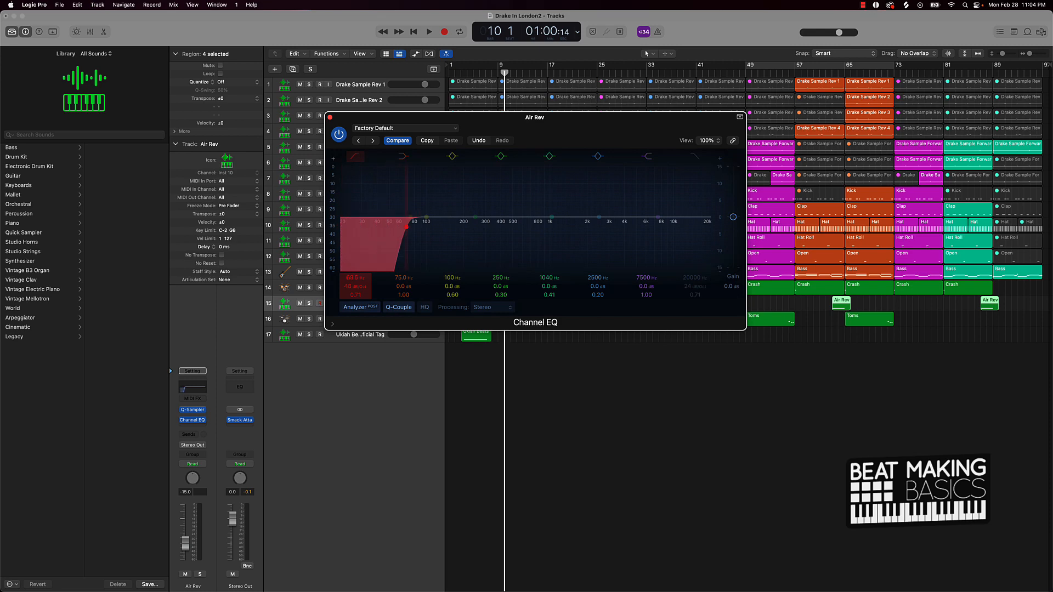
pyautogui.click(329, 118)
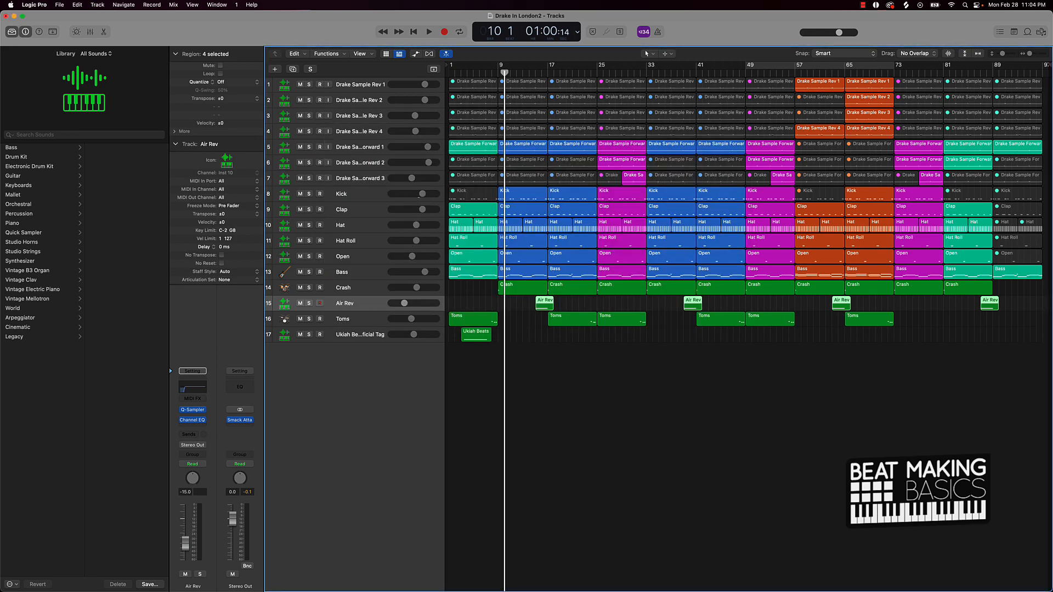
# Add a Channel EQ to the Clap track and use its low cut band to remove the low end
pyautogui.click(338, 211)
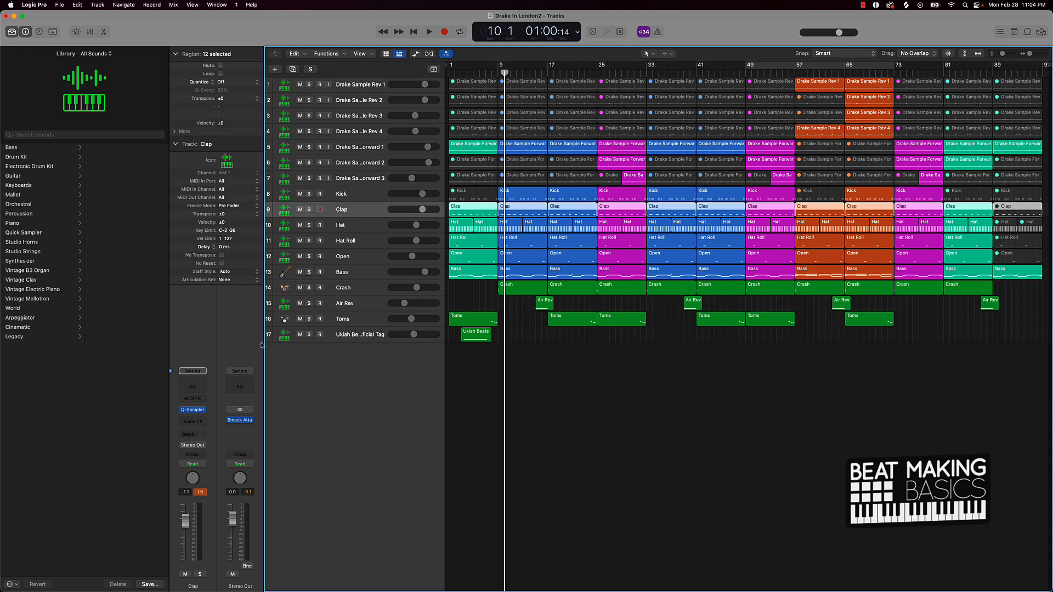
pyautogui.click(191, 391)
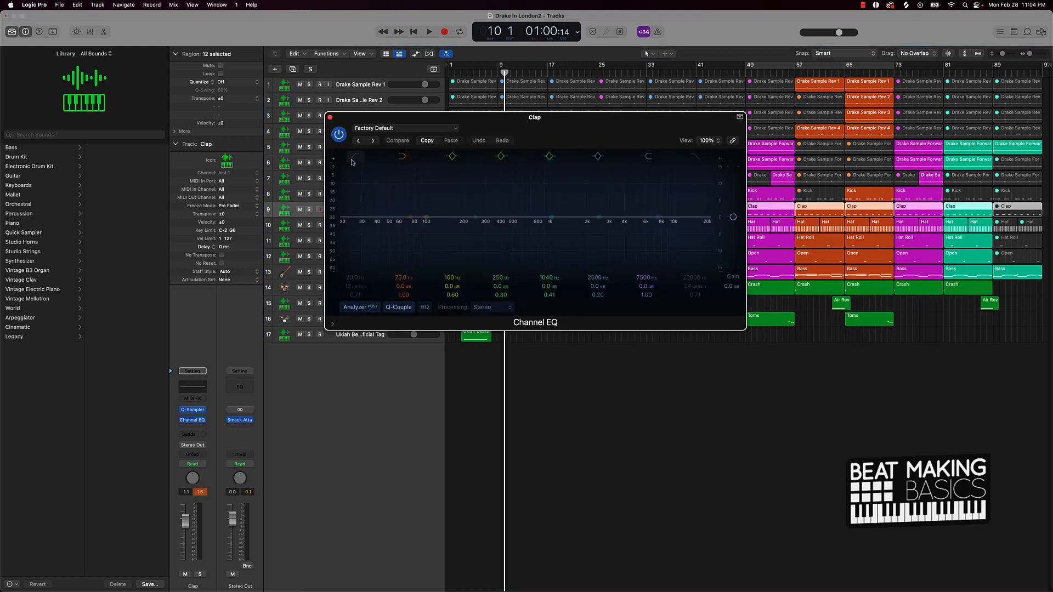
pyautogui.moveTo(351, 275); pyautogui.dragTo(351, 247)
pyautogui.click(330, 118)
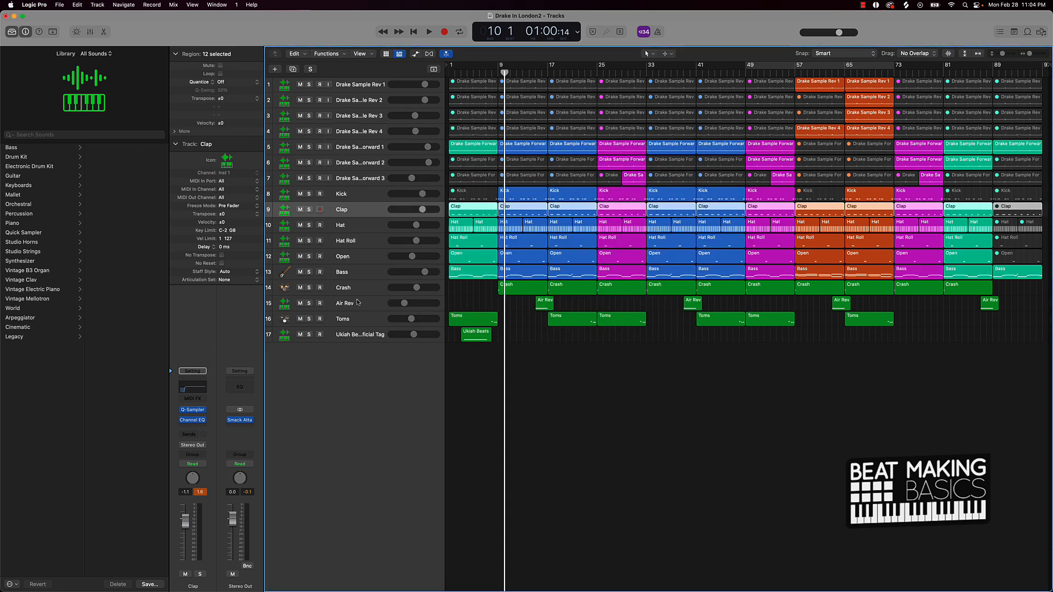
# Add a Channel EQ to the Hat track and raise its low cut to remove the low frequencies
pyautogui.click(362, 225)
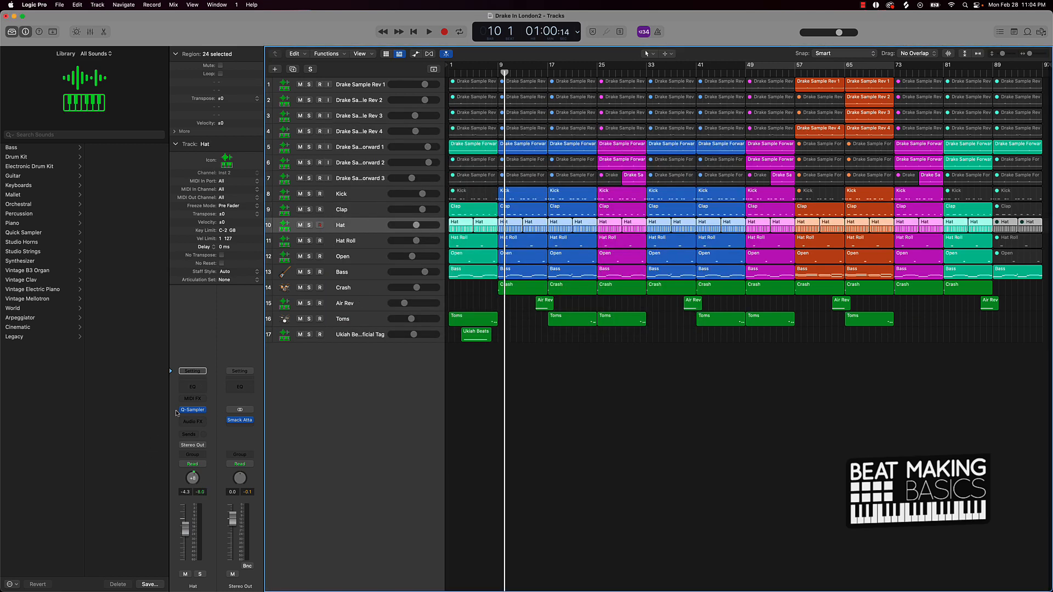
pyautogui.click(192, 389)
pyautogui.click(354, 289)
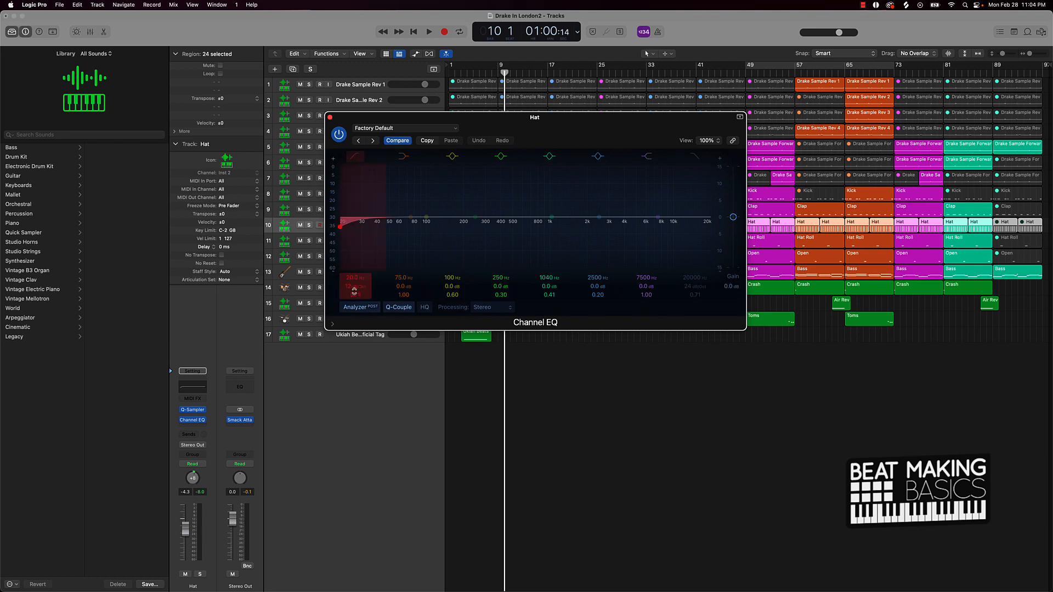
pyautogui.moveTo(356, 278); pyautogui.dragTo(362, 100)
pyautogui.click(329, 117)
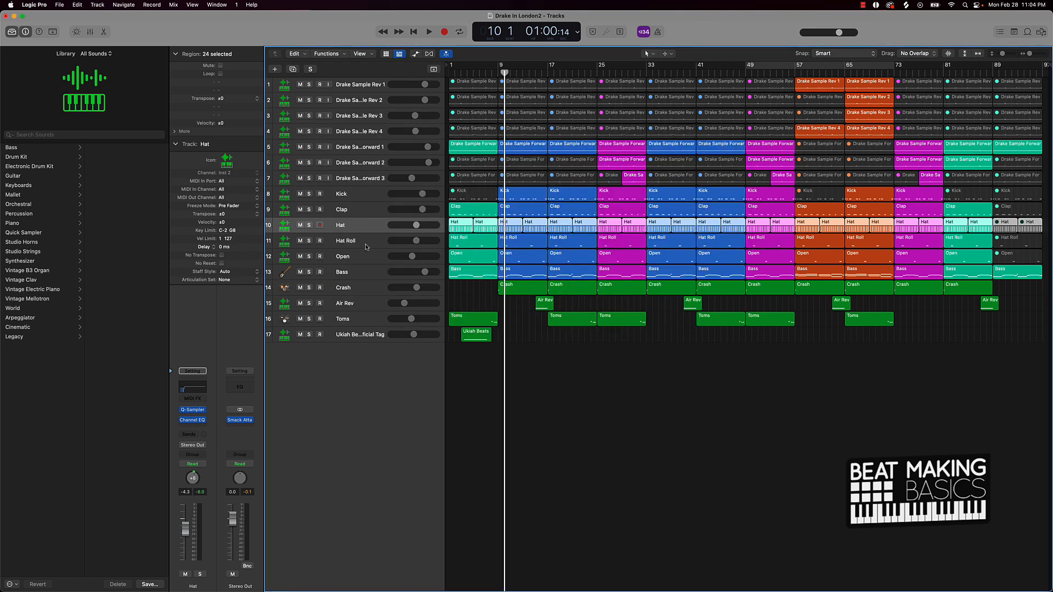
# Add a Channel EQ to the Open track with a 48 dB/Oct low cut raised to between 100 and 200 Hz
pyautogui.click(366, 242)
pyautogui.press('Down')
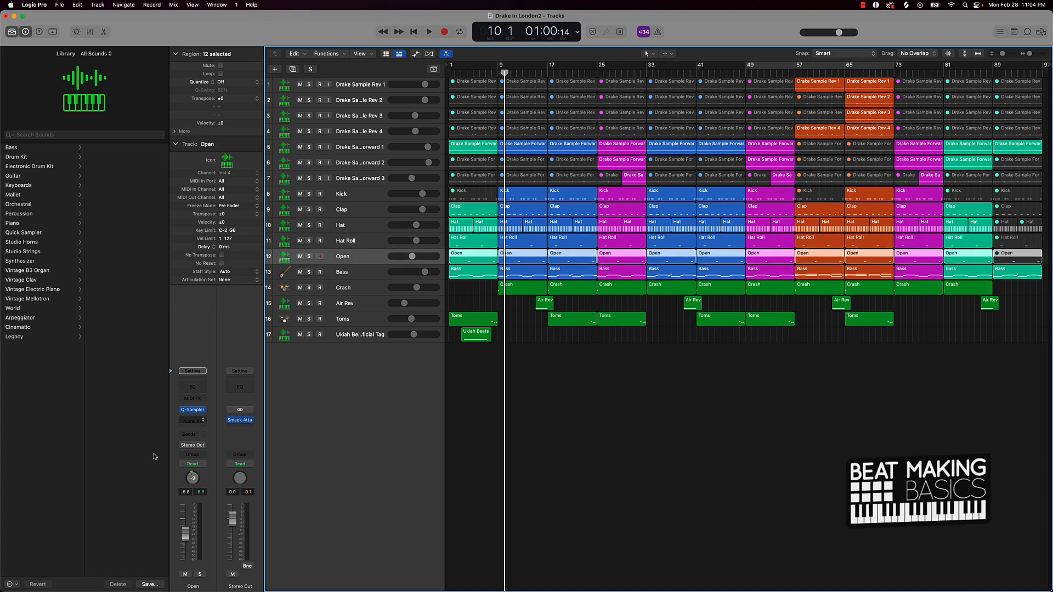
pyautogui.click(191, 387)
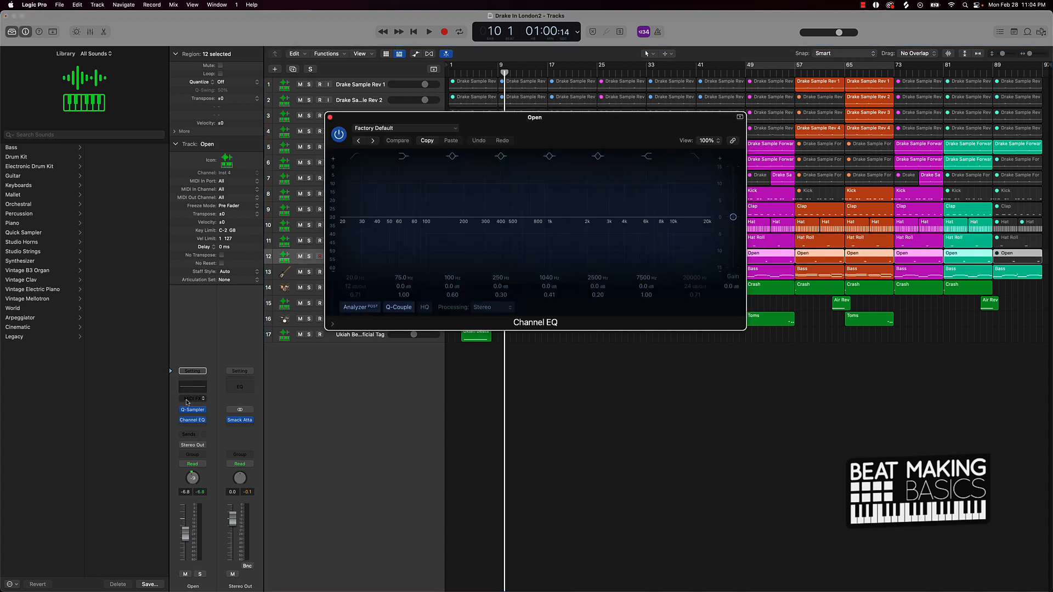
pyautogui.click(357, 158)
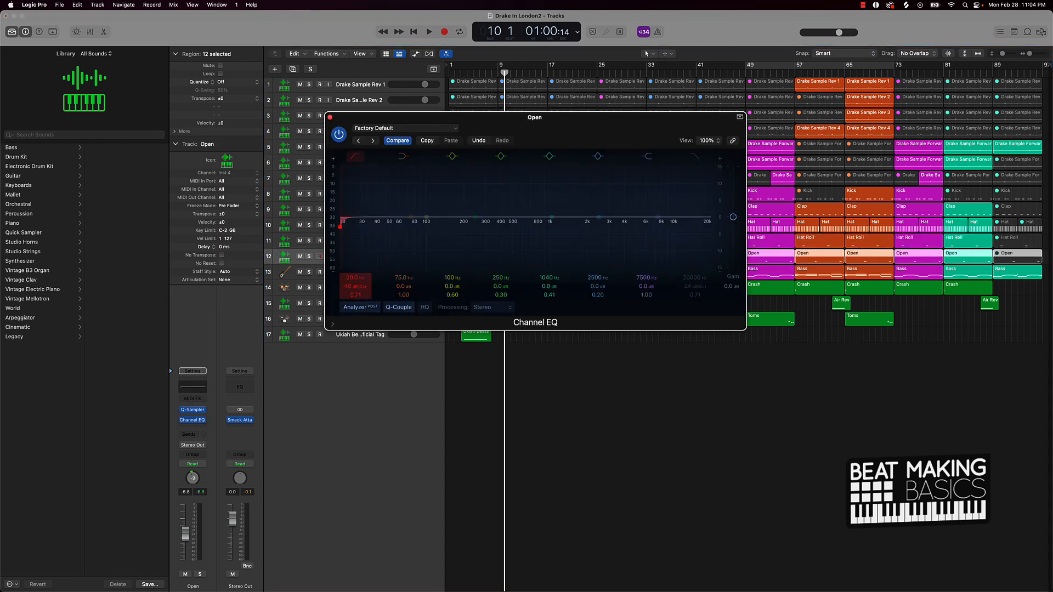
pyautogui.moveTo(355, 278); pyautogui.dragTo(345, 137)
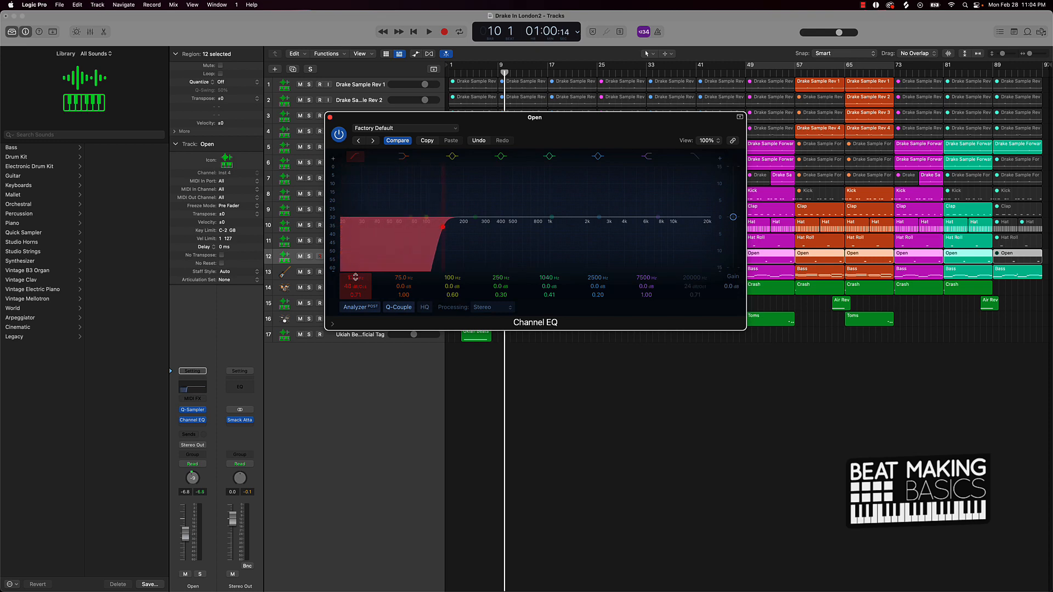
pyautogui.click(329, 118)
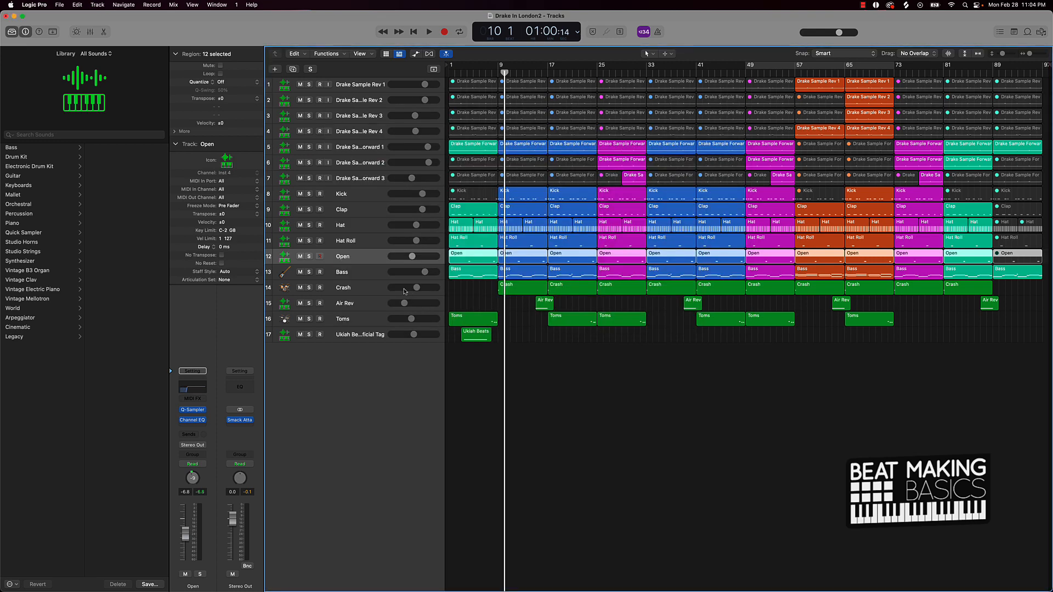
# Add a Channel EQ to the Drake Sample Forward 3 track with a 48 dB/Oct low cut between 100 and 200 Hz, and play from the start
pyautogui.click(351, 289)
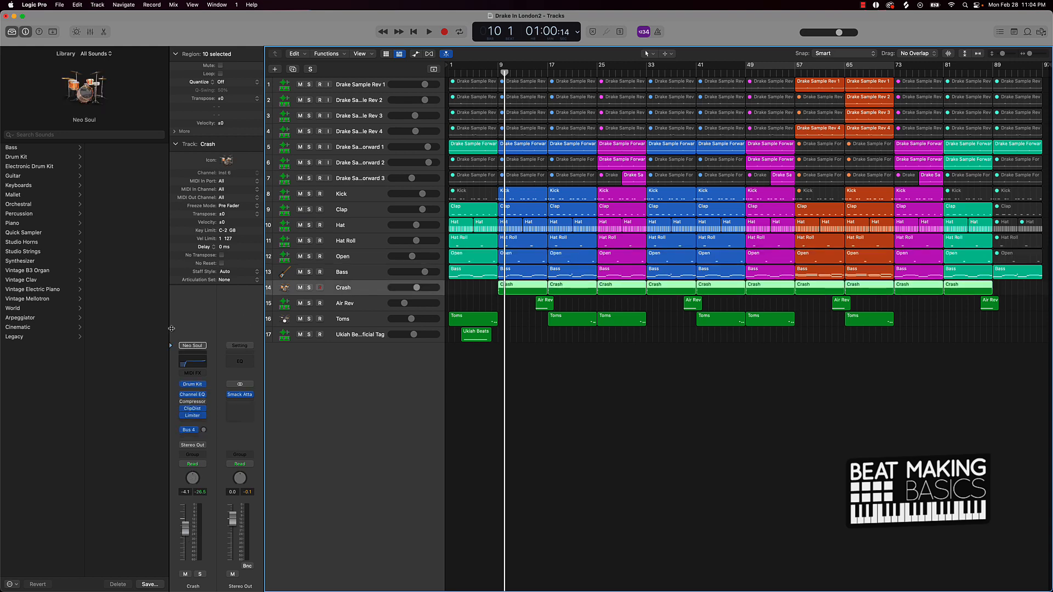
pyautogui.click(354, 179)
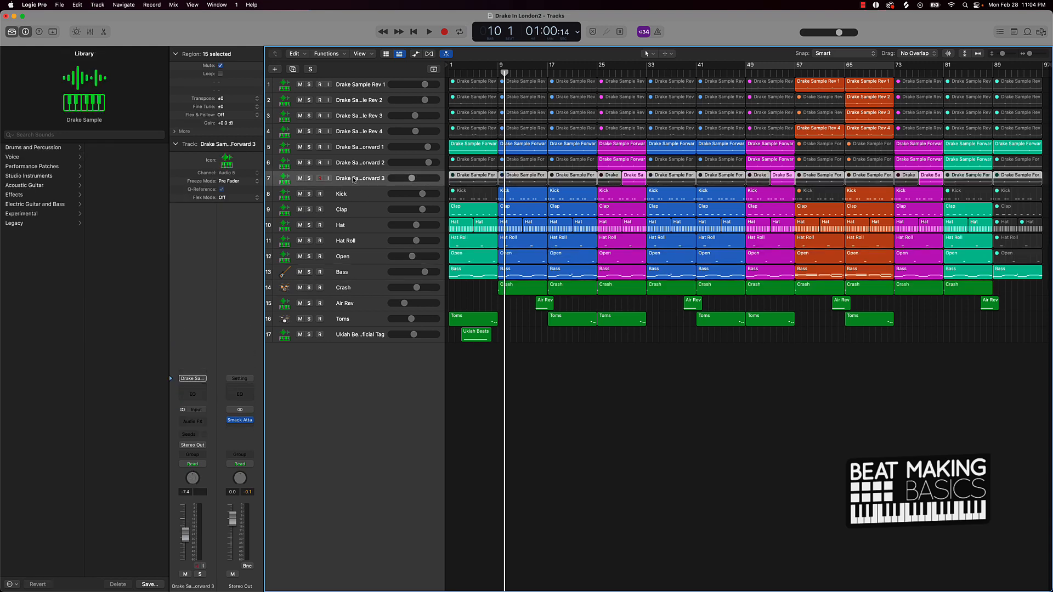
pyautogui.click(193, 394)
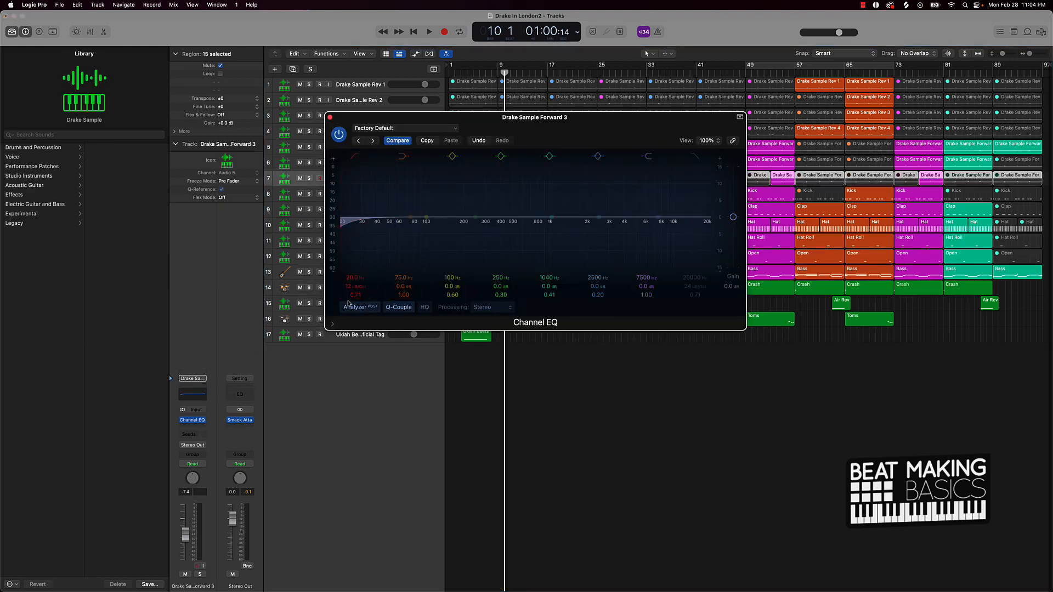
pyautogui.moveTo(361, 277); pyautogui.dragTo(358, 276)
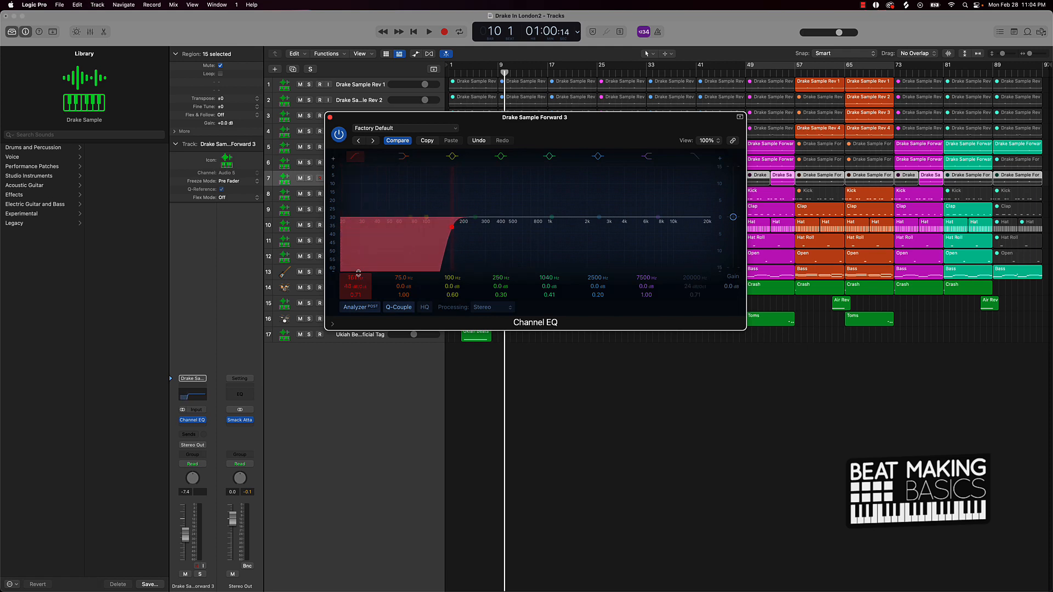
pyautogui.press('Return')
pyautogui.press('space')
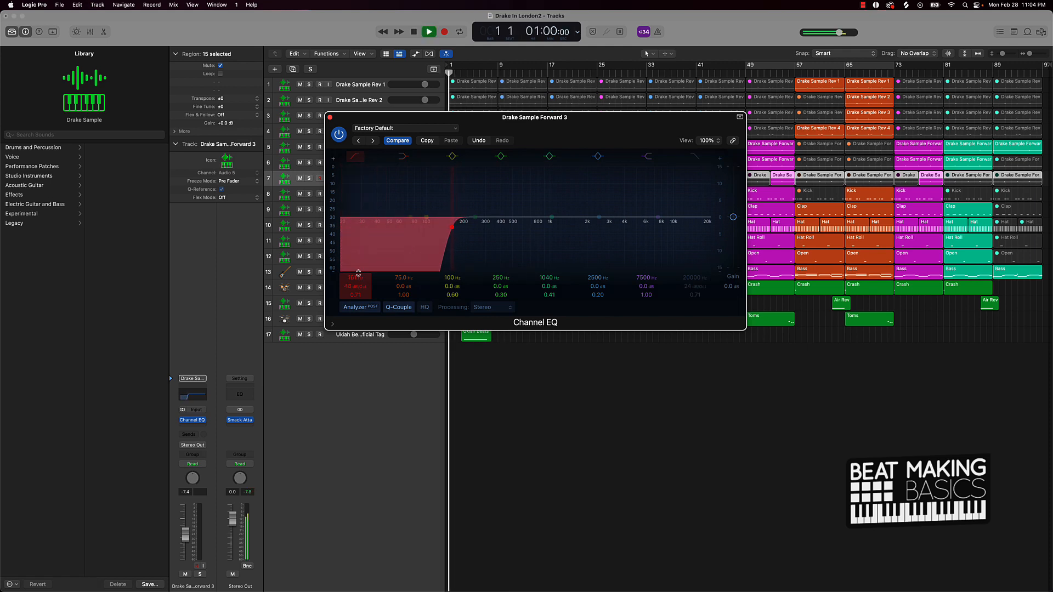
pyautogui.click(329, 119)
pyautogui.click(565, 437)
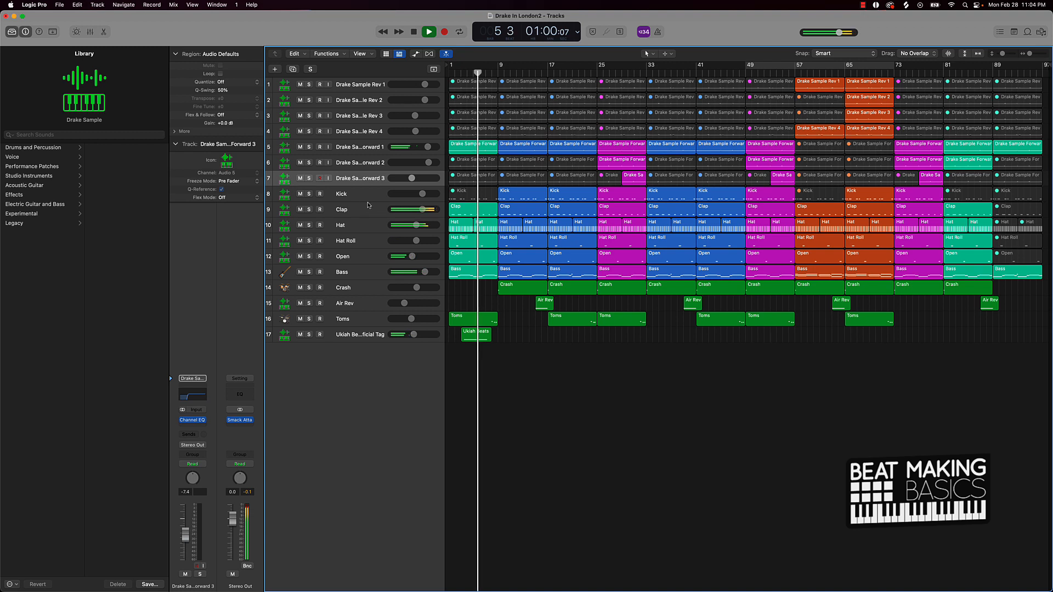
pyautogui.click(357, 147)
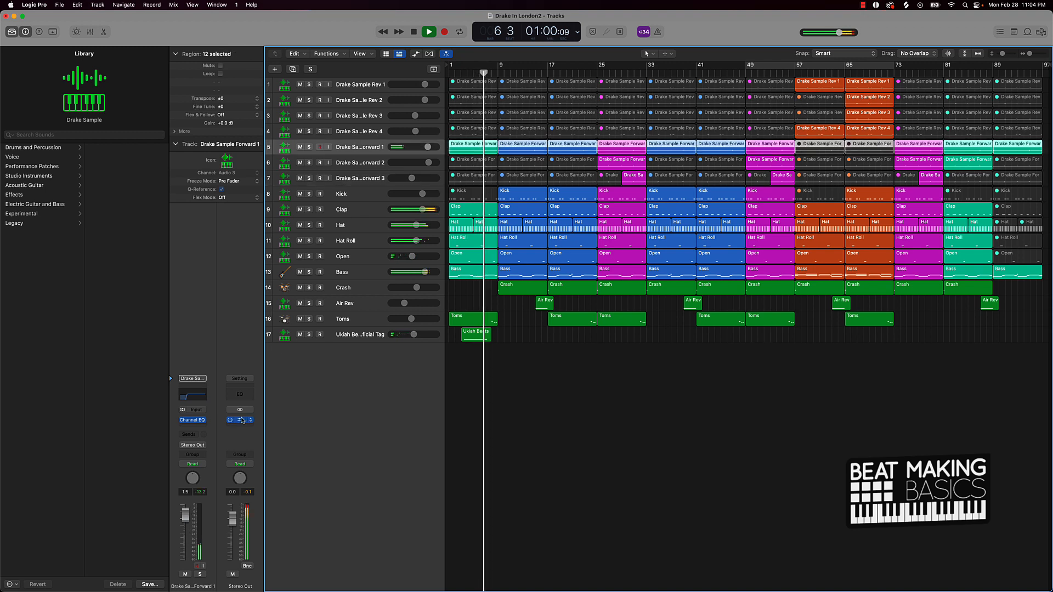
pyautogui.click(204, 421)
pyautogui.moveTo(214, 585)
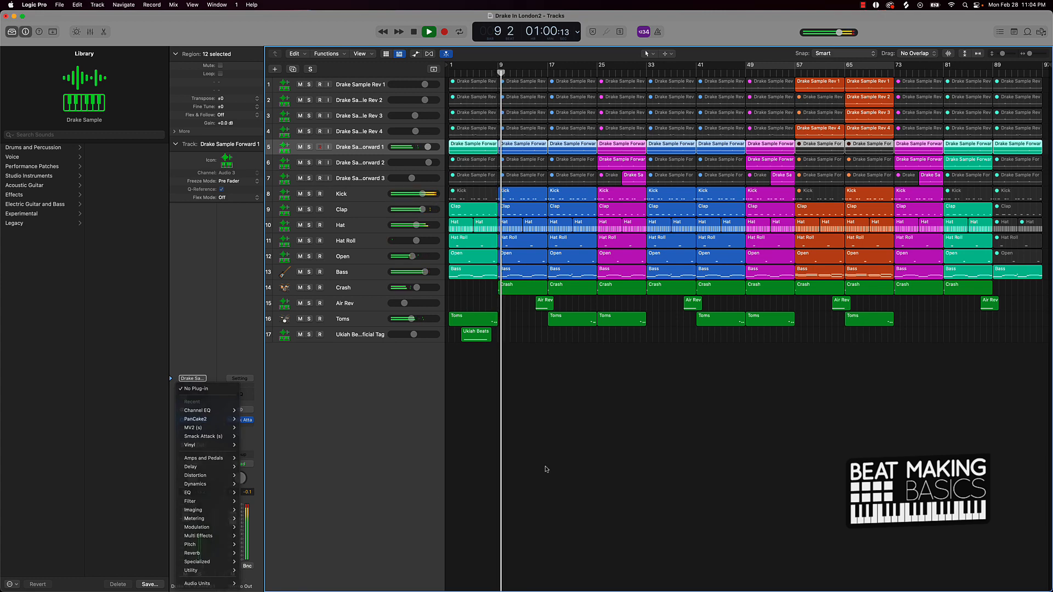
pyautogui.click(546, 470)
pyautogui.press('space')
# Try the Detroit Garage kit on the Toms track and audition it from about bar 8
pyautogui.click(381, 318)
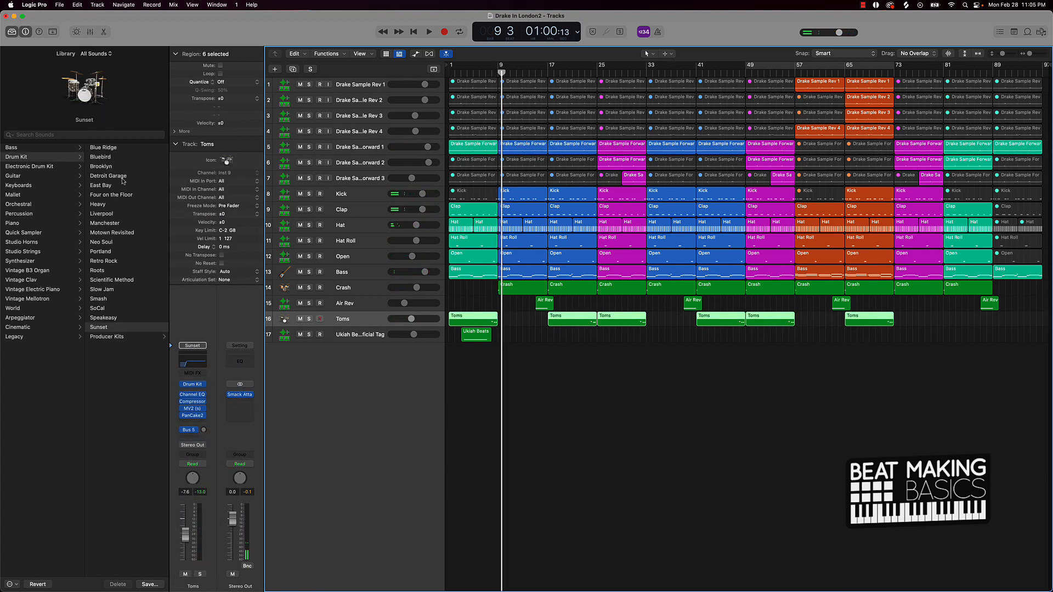
pyautogui.click(122, 178)
pyautogui.click(493, 66)
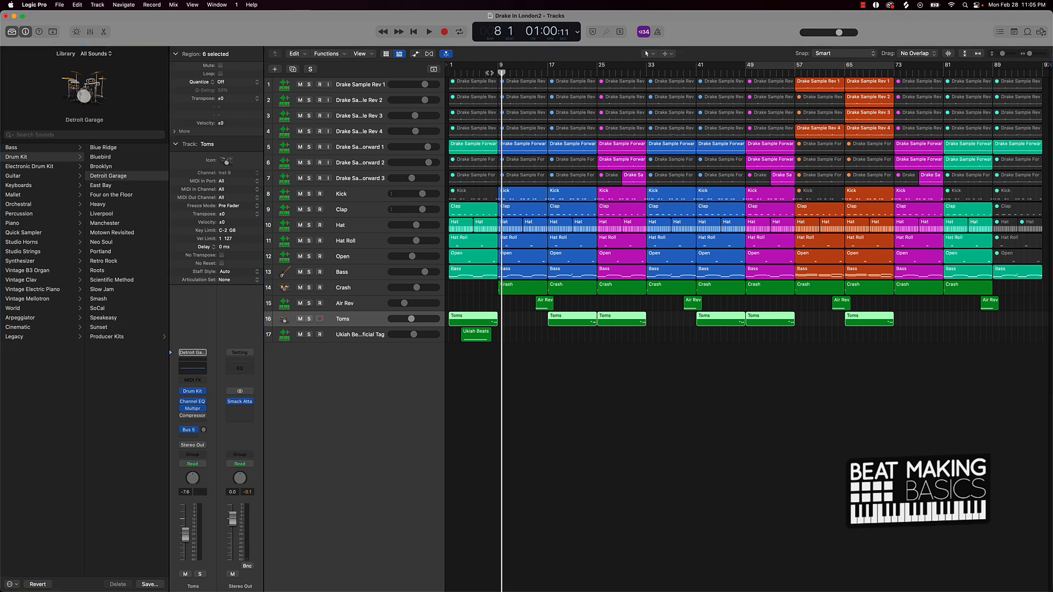
pyautogui.press('space')
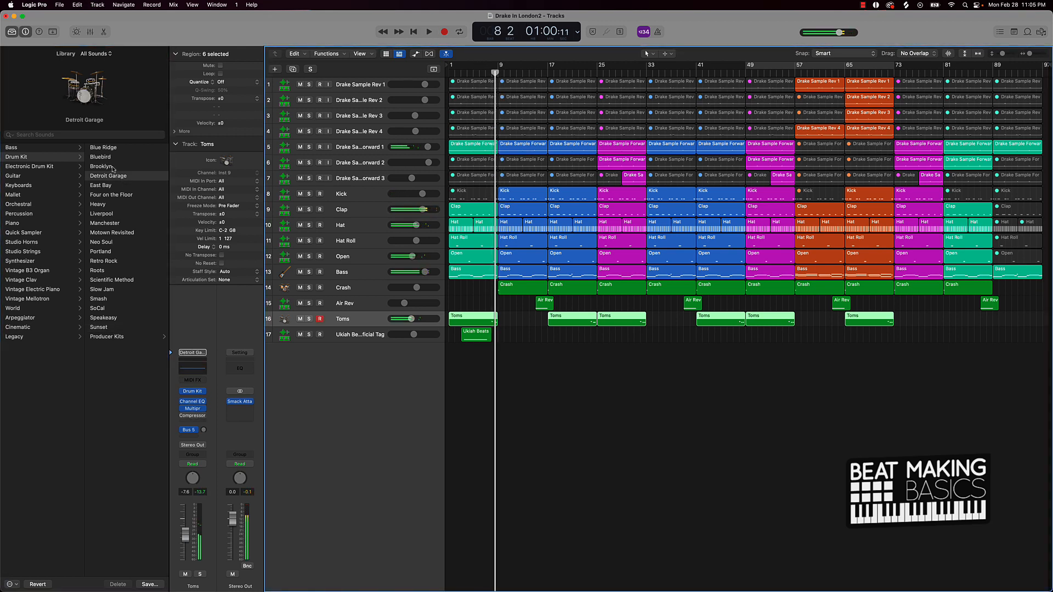
# Change the Toms track's drum kit to Brooklyn and audition it from about bar 7
pyautogui.click(113, 168)
pyautogui.click(486, 71)
pyautogui.press('space')
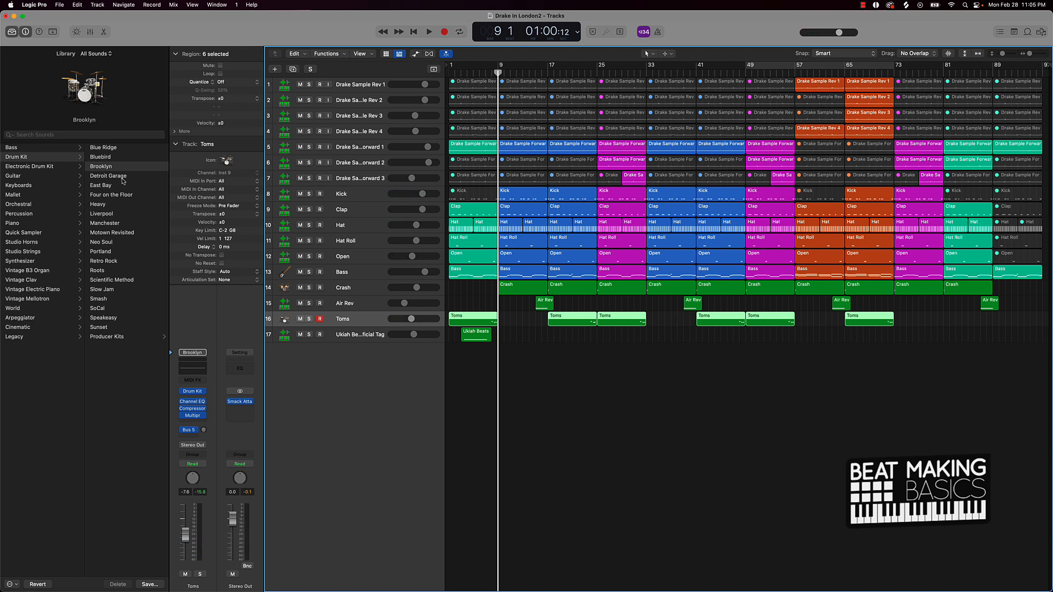
pyautogui.click(548, 419)
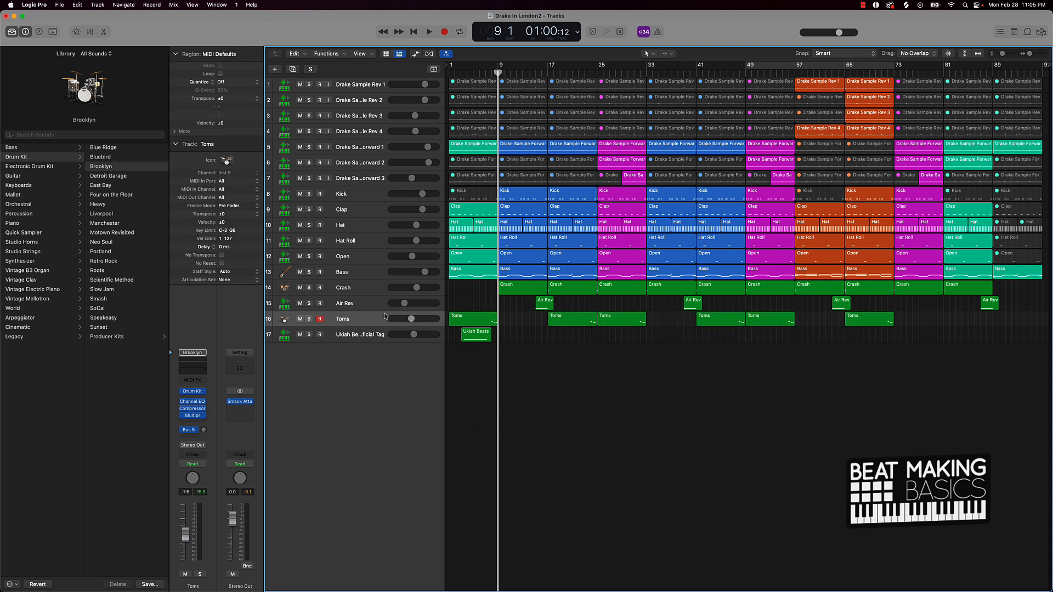
# Play the beat from the start and insert the Murda Melodies plug-in after the Channel EQ on the Drake Sample Forward 1 track
pyautogui.press('Return')
pyautogui.press('space')
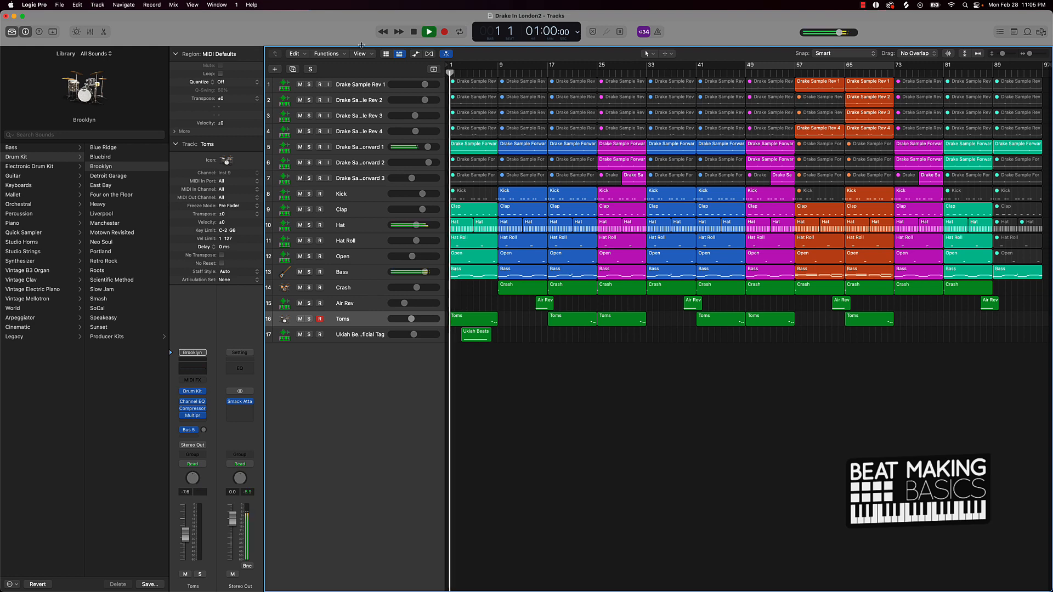
pyautogui.click(358, 147)
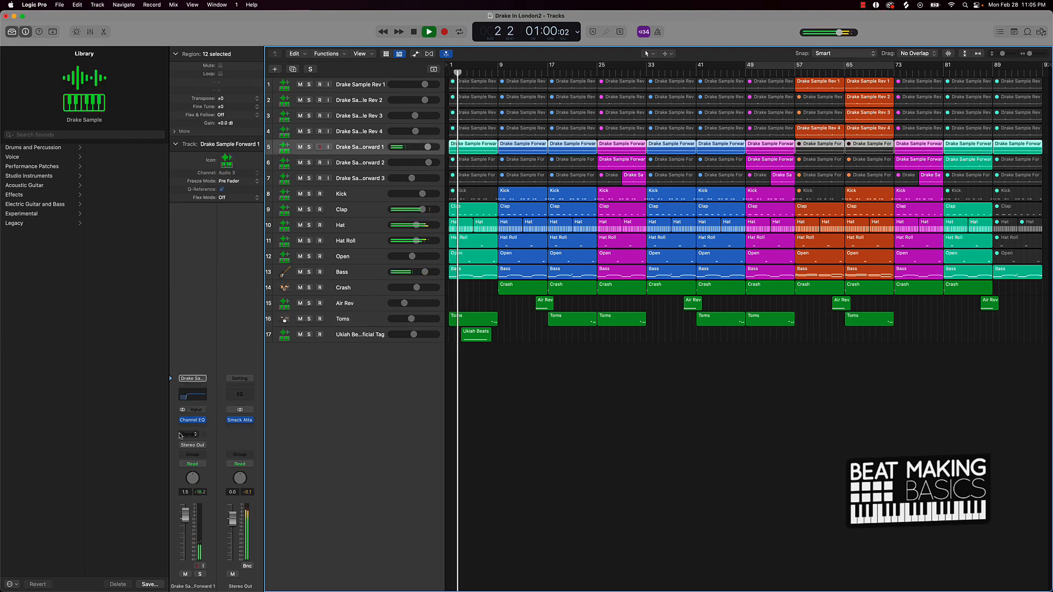
pyautogui.click(191, 427)
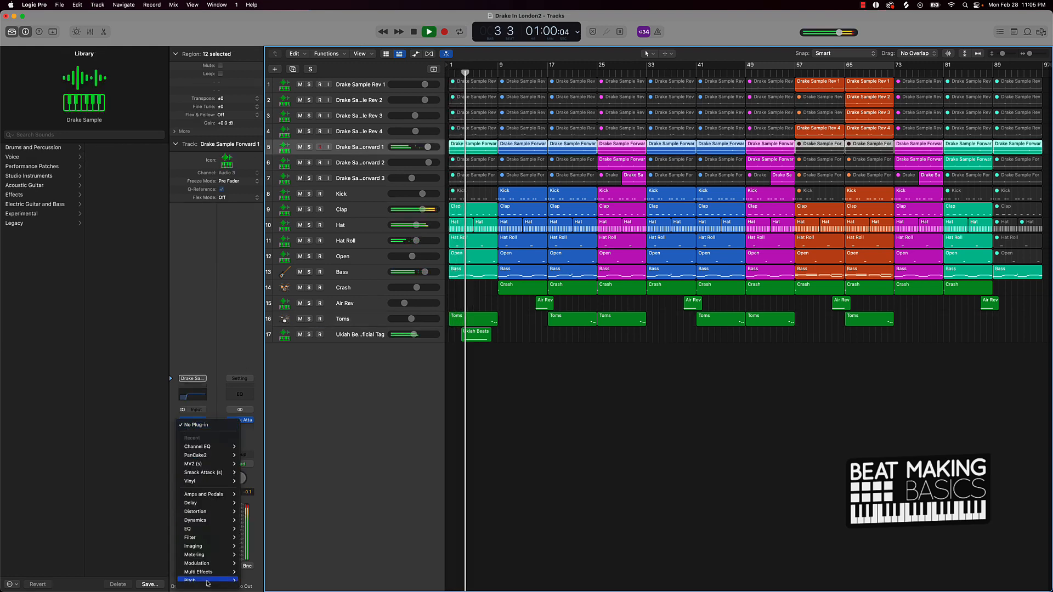
pyautogui.moveTo(213, 585)
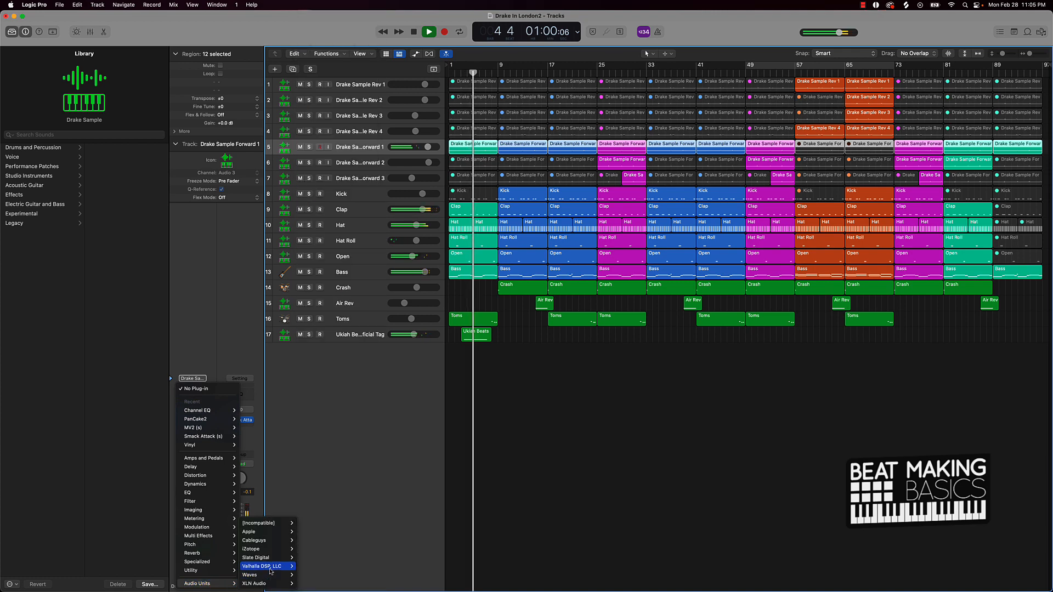
pyautogui.moveTo(257, 558)
pyautogui.click(354, 559)
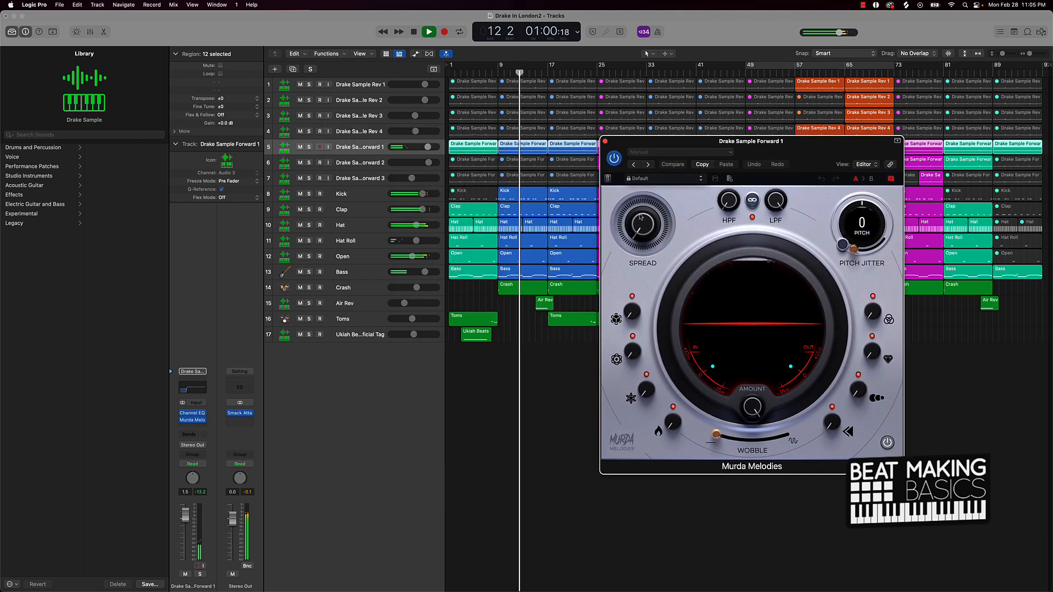
# Shape Drake Sample Forward 1 in Murda Melodies with about 50% Spread, a raised HPF and a touch of Ice and Dimension
pyautogui.moveTo(641, 217); pyautogui.dragTo(618, 138)
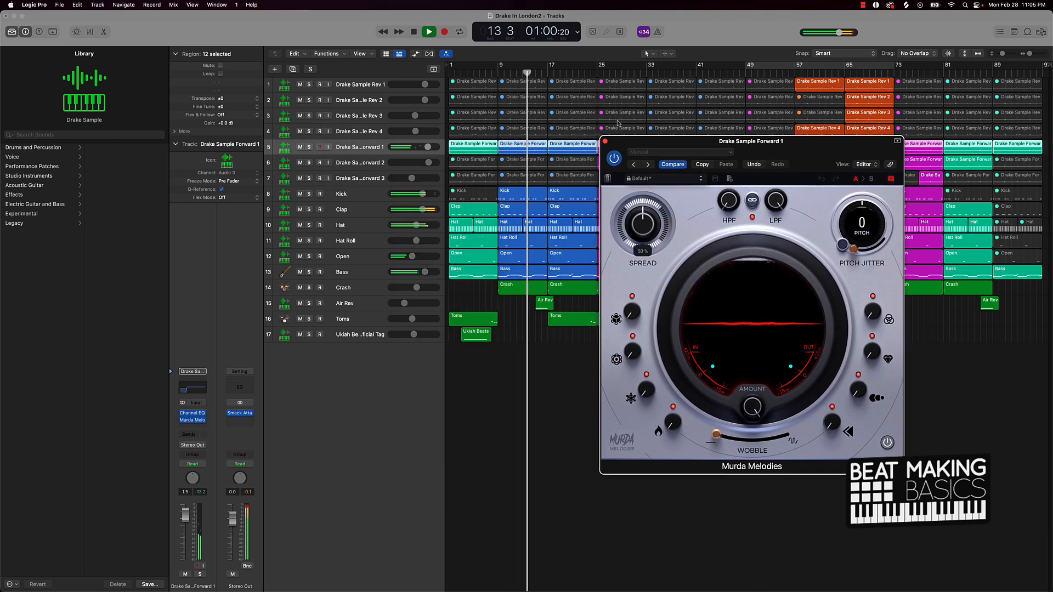
pyautogui.moveTo(646, 390); pyautogui.dragTo(606, 389)
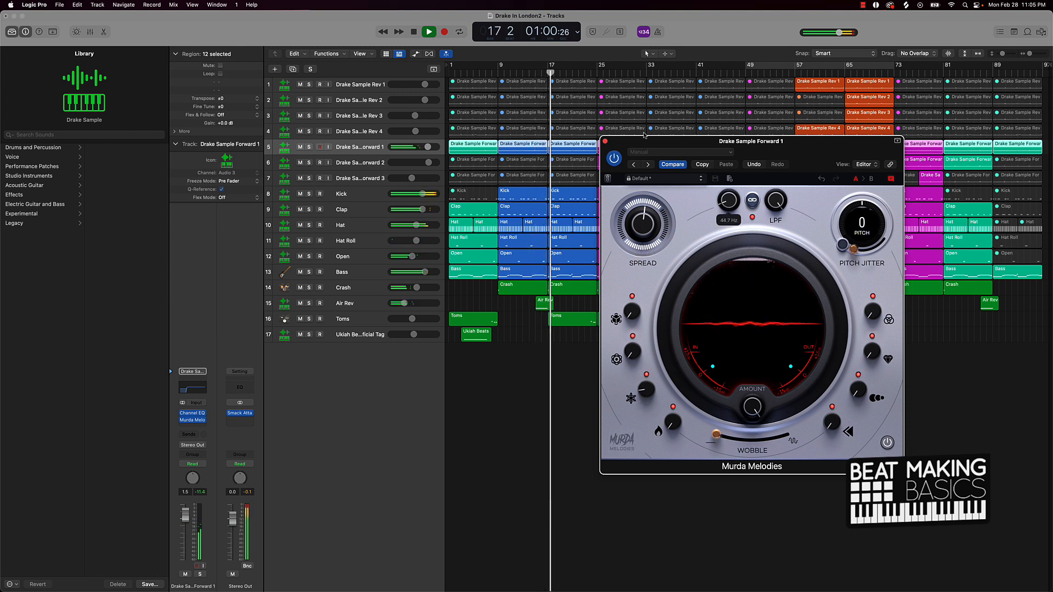
pyautogui.moveTo(732, 206); pyautogui.dragTo(734, 200)
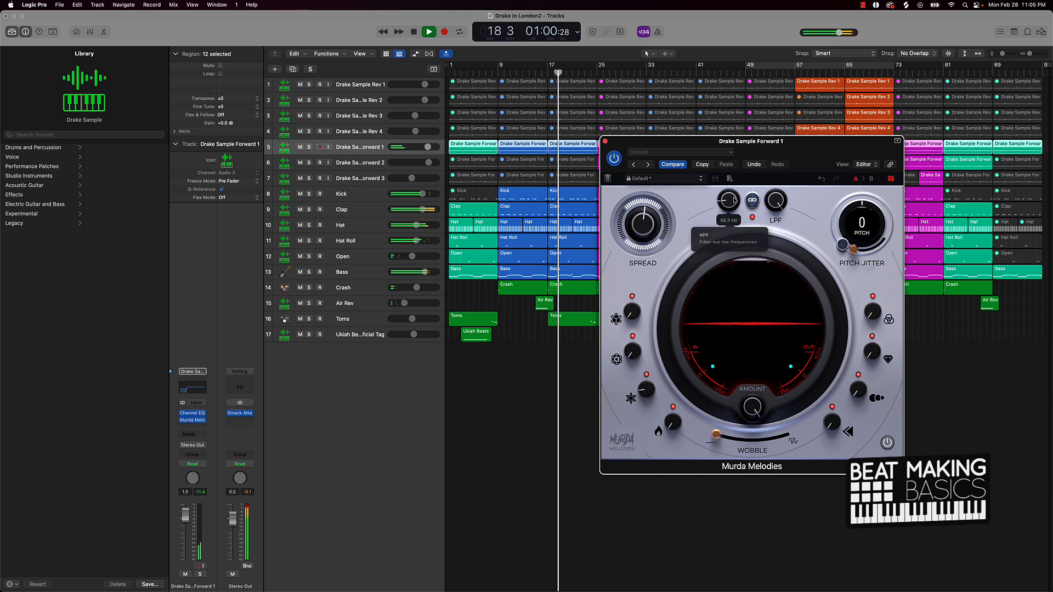
pyautogui.moveTo(671, 422); pyautogui.dragTo(669, 406)
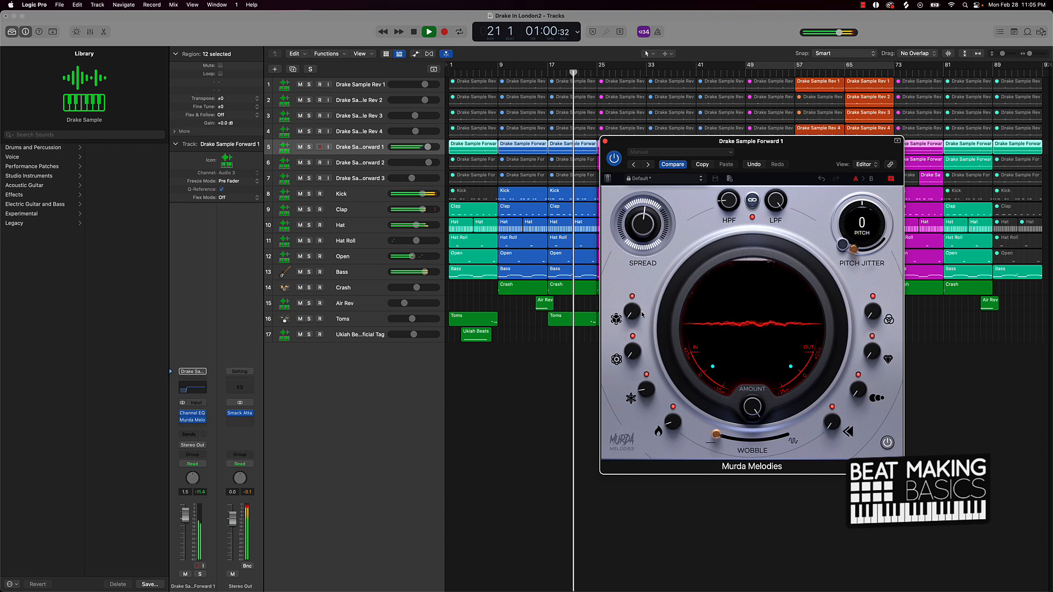
pyautogui.moveTo(634, 312); pyautogui.dragTo(633, 299)
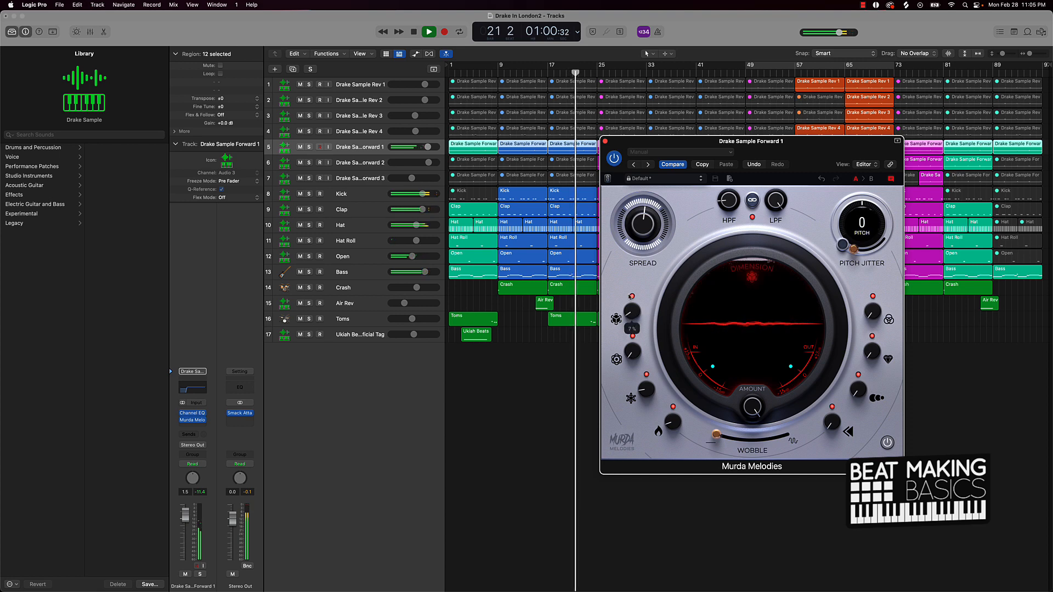
pyautogui.click(606, 141)
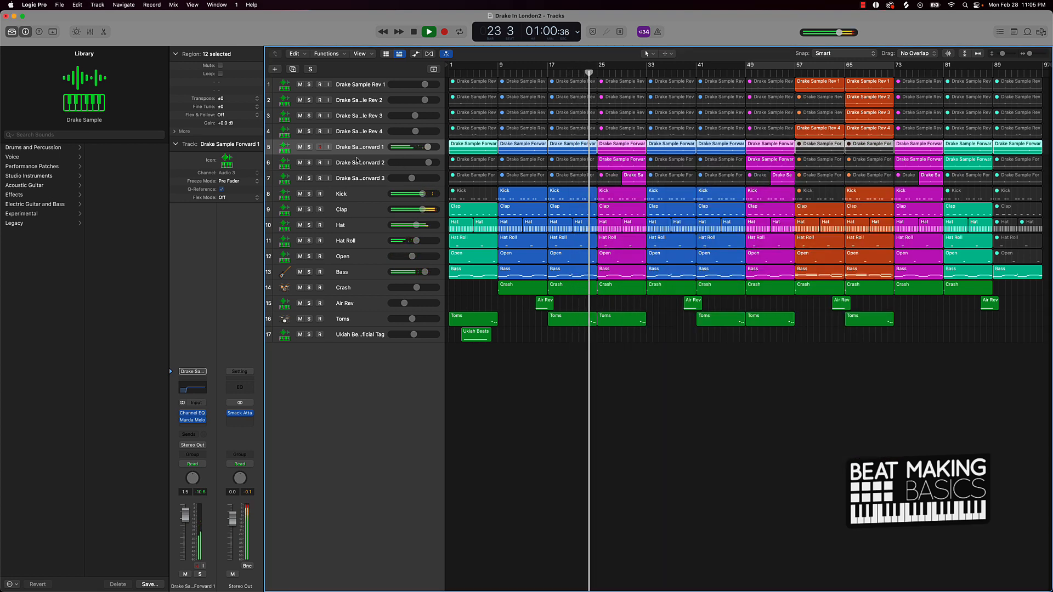
# Insert the Murda Melodies plug-in on the Drake Sample Forward 2 track and set its Spread to about 90%
pyautogui.click(403, 163)
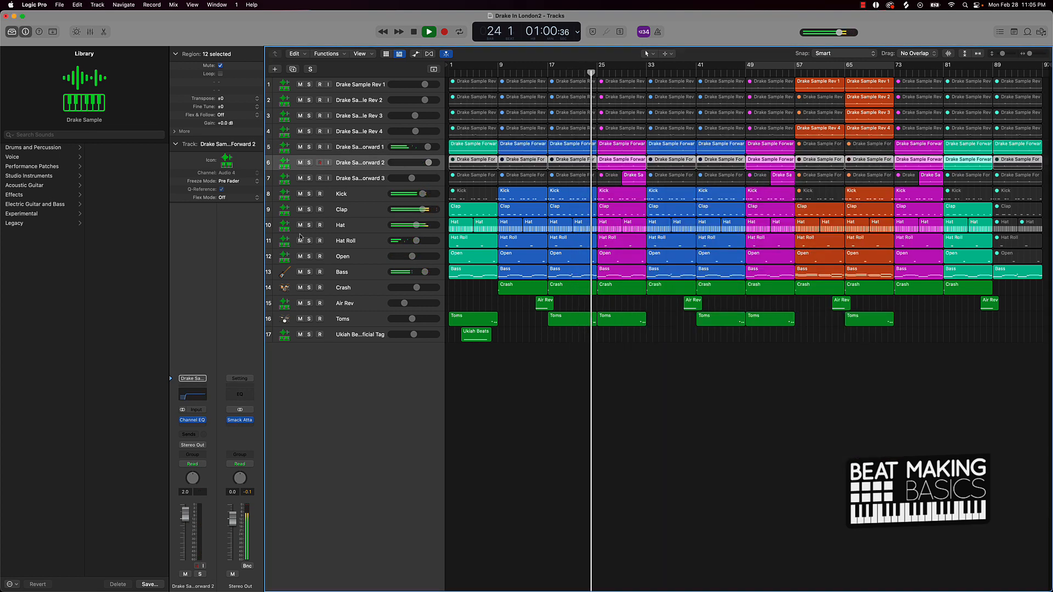
pyautogui.click(200, 420)
pyautogui.moveTo(213, 460)
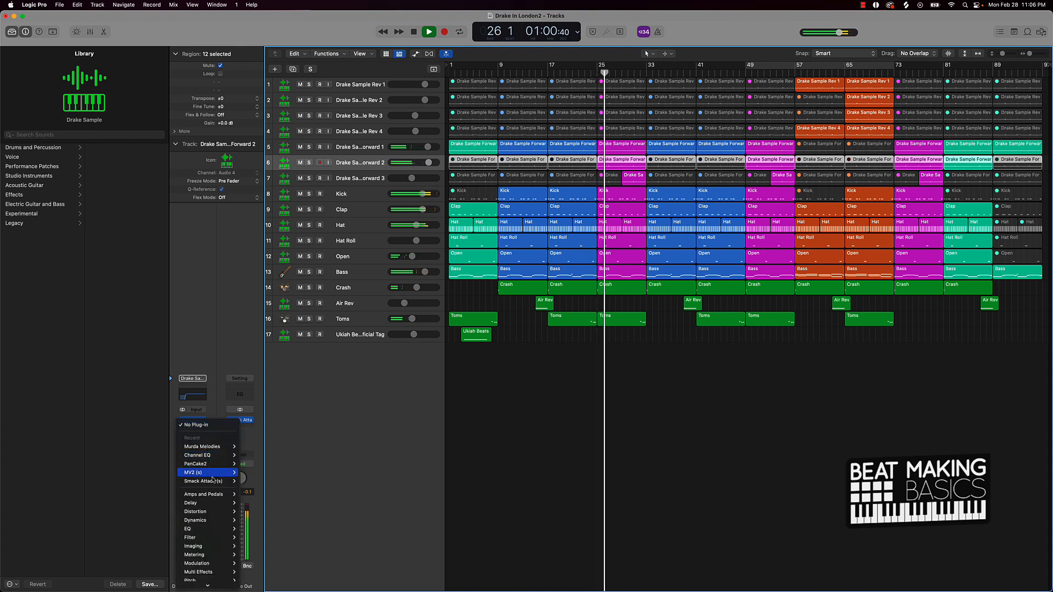
pyautogui.click(249, 447)
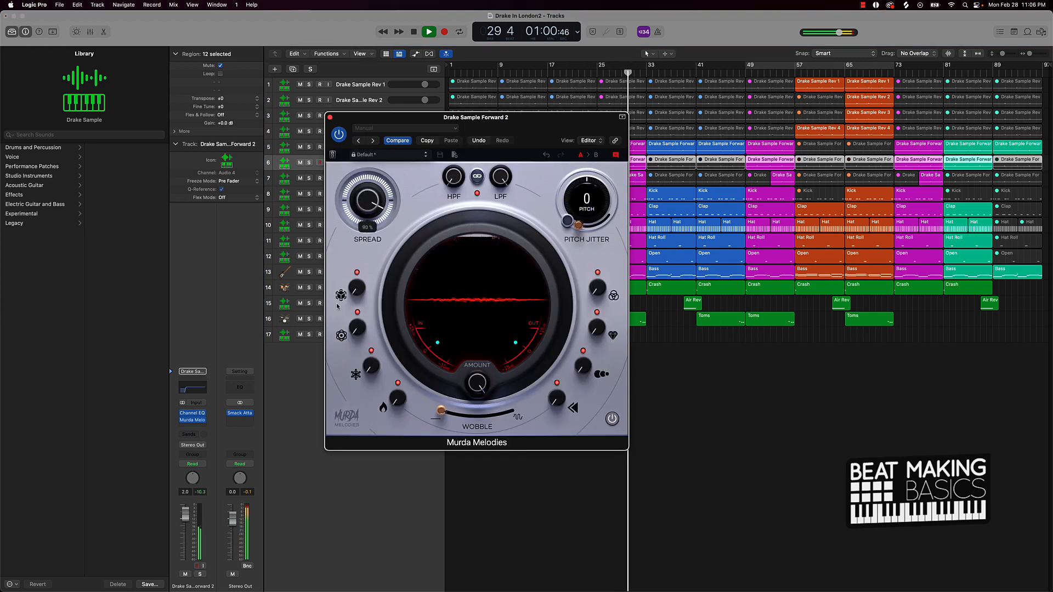
# Raise the Ice amount, the heart effect and the HPF in Murda Melodies on Drake Sample Forward 2
pyautogui.moveTo(371, 366); pyautogui.dragTo(369, 293)
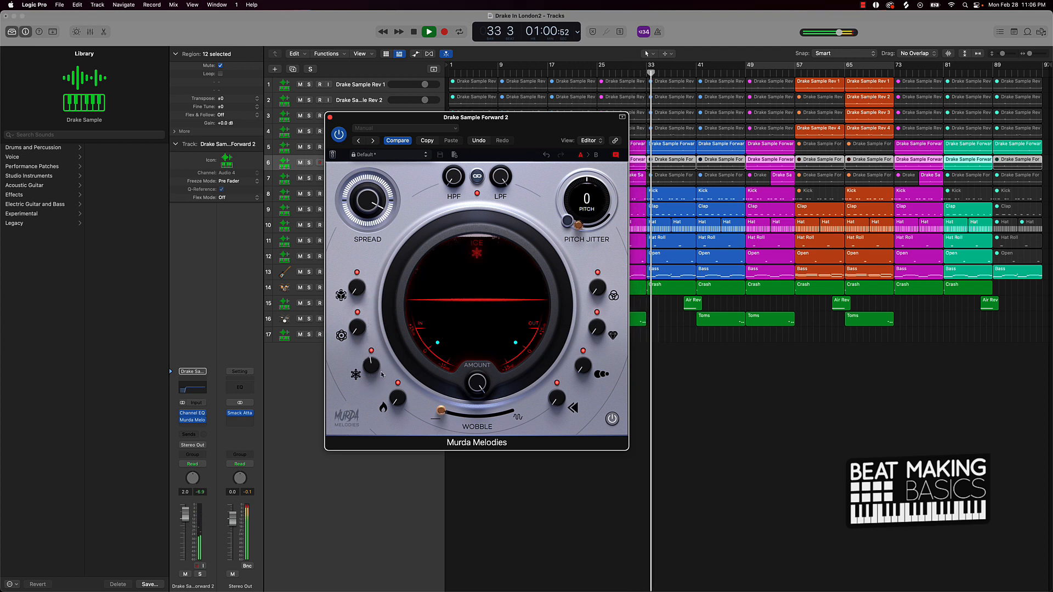
pyautogui.moveTo(596, 327); pyautogui.dragTo(597, 311)
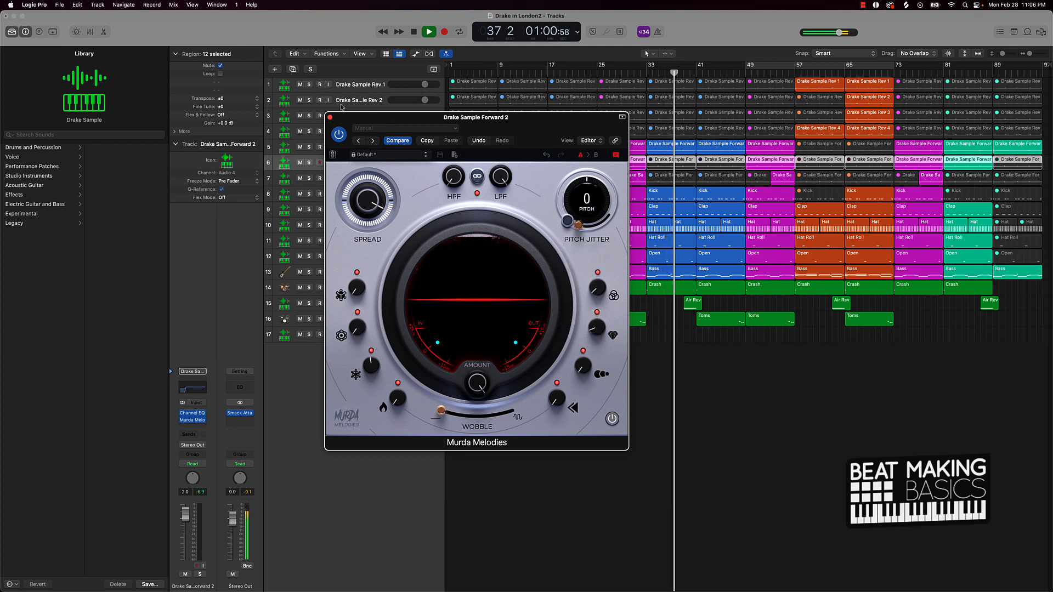
pyautogui.moveTo(454, 178); pyautogui.dragTo(454, 168)
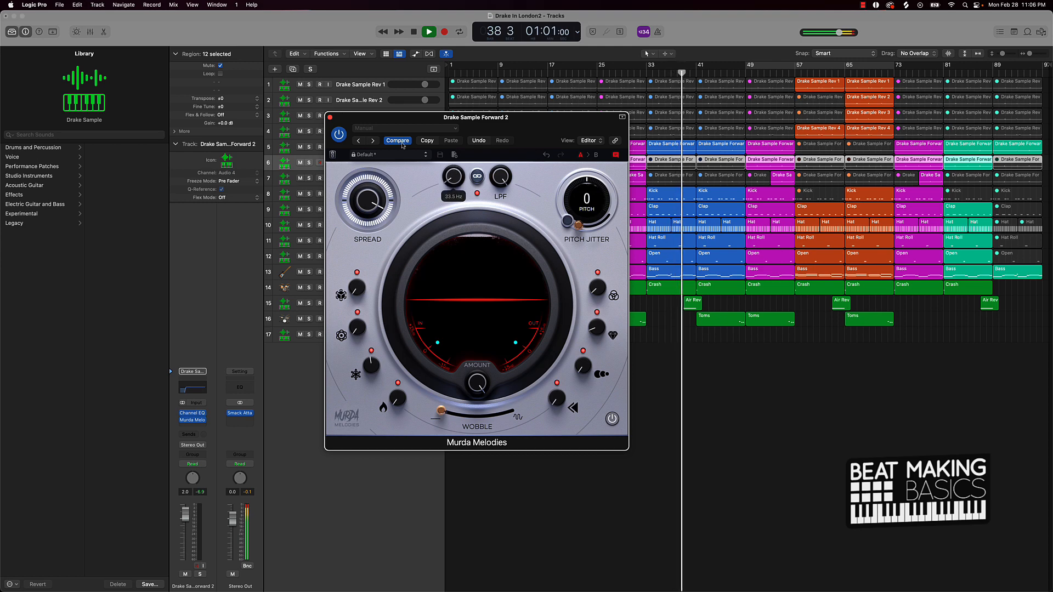
# Insert the stereo MV2 plug-in after Murda Melodies on the Drake Sample Forward 1 track
pyautogui.click(330, 118)
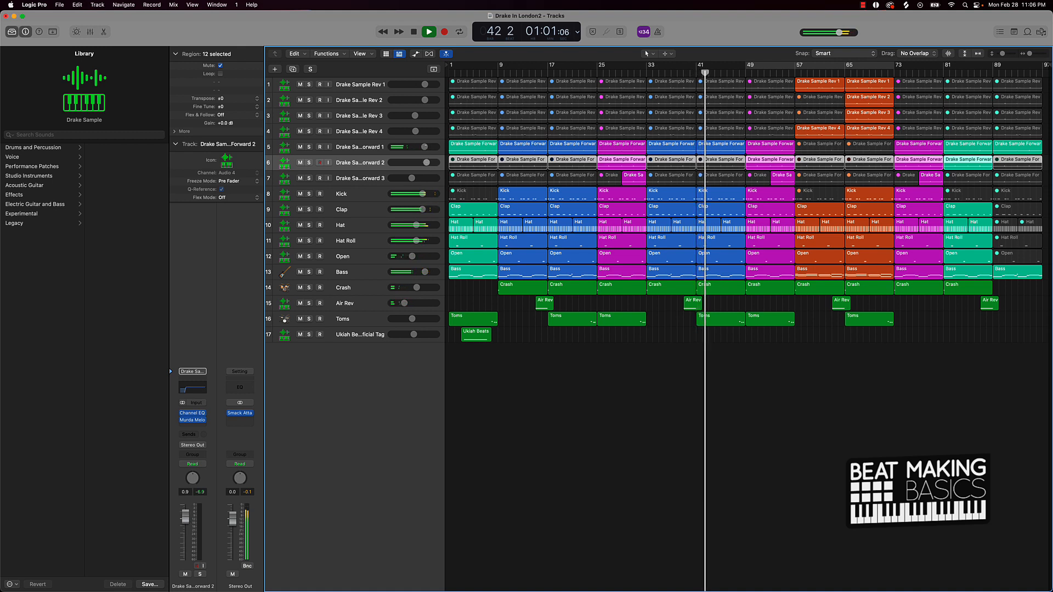
pyautogui.click(362, 147)
pyautogui.click(192, 420)
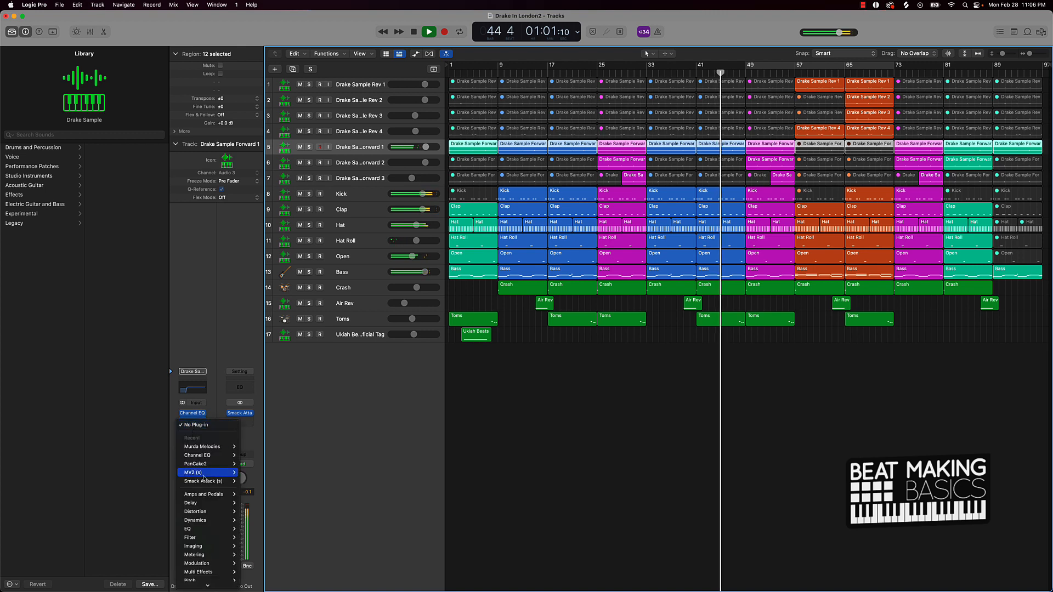
pyautogui.moveTo(196, 472)
pyautogui.click(247, 476)
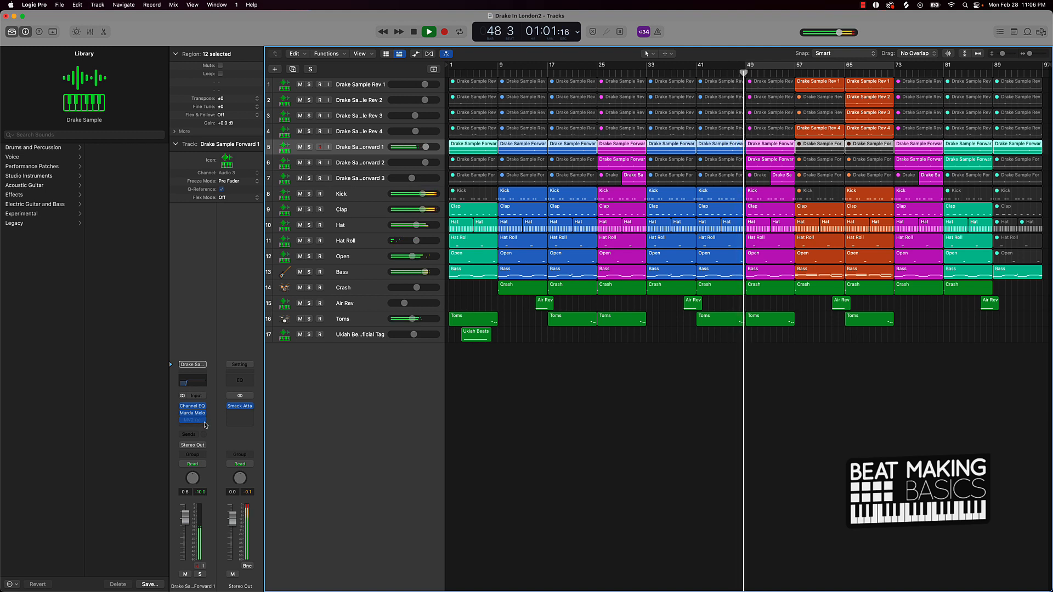
pyautogui.click(204, 421)
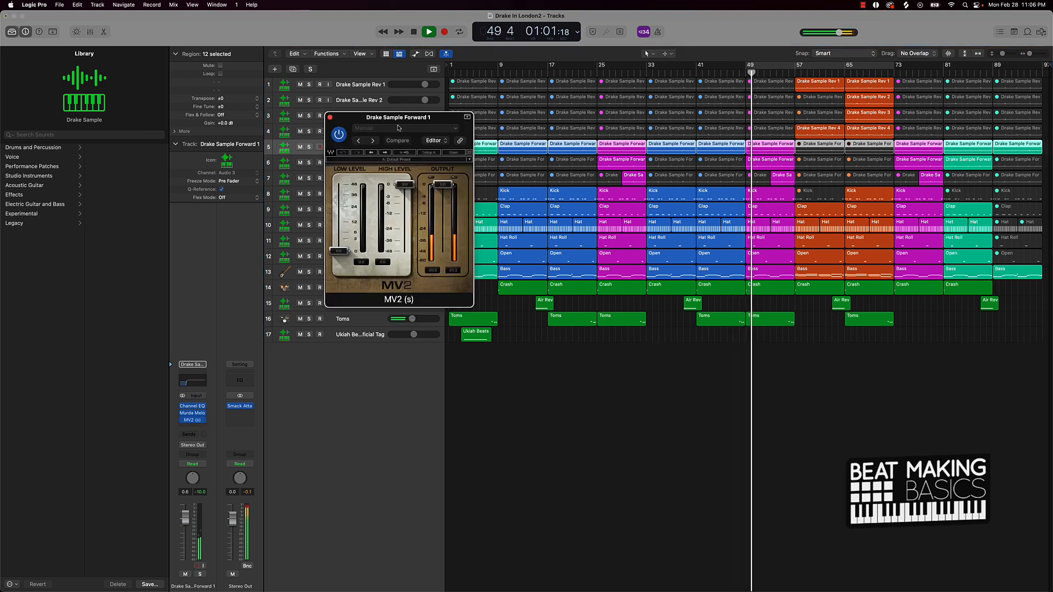
# Lower the High Level and raise the Low Level slightly in MV2 on Drake Sample Forward 1
pyautogui.moveTo(405, 181); pyautogui.dragTo(404, 190)
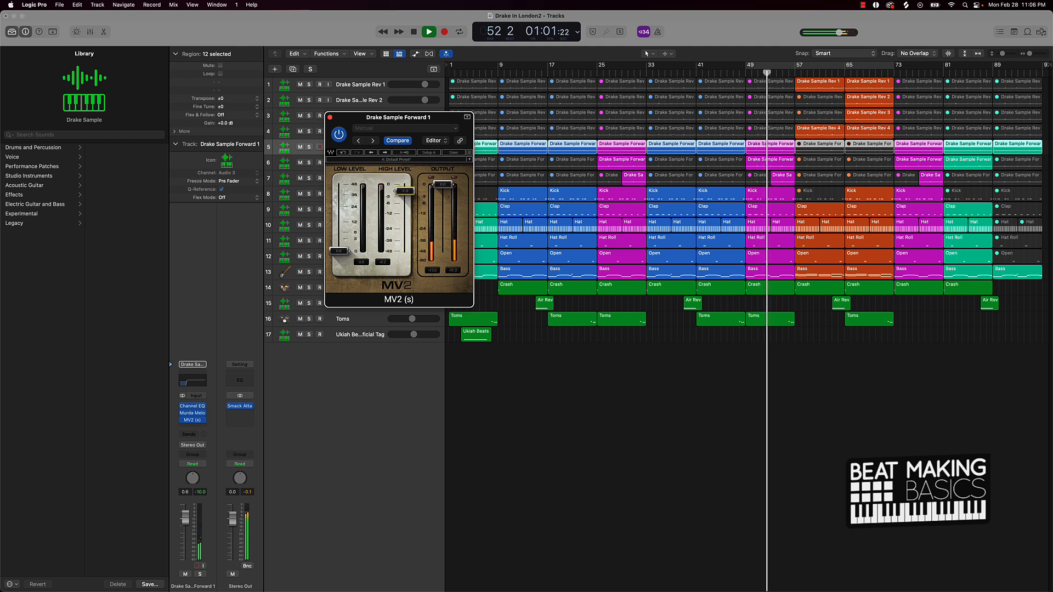
pyautogui.moveTo(339, 251); pyautogui.dragTo(339, 247)
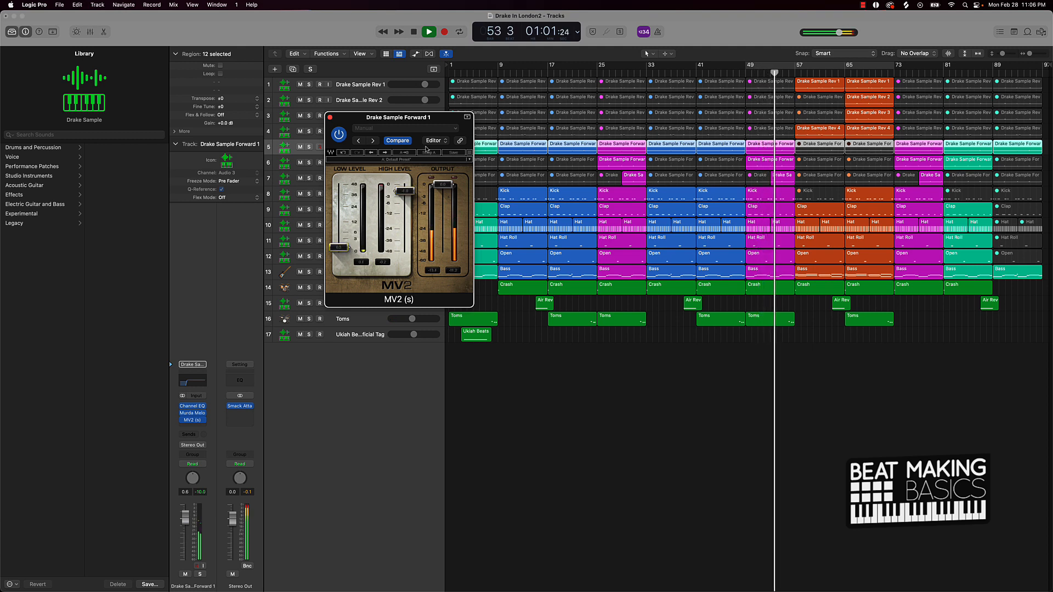
pyautogui.click(329, 116)
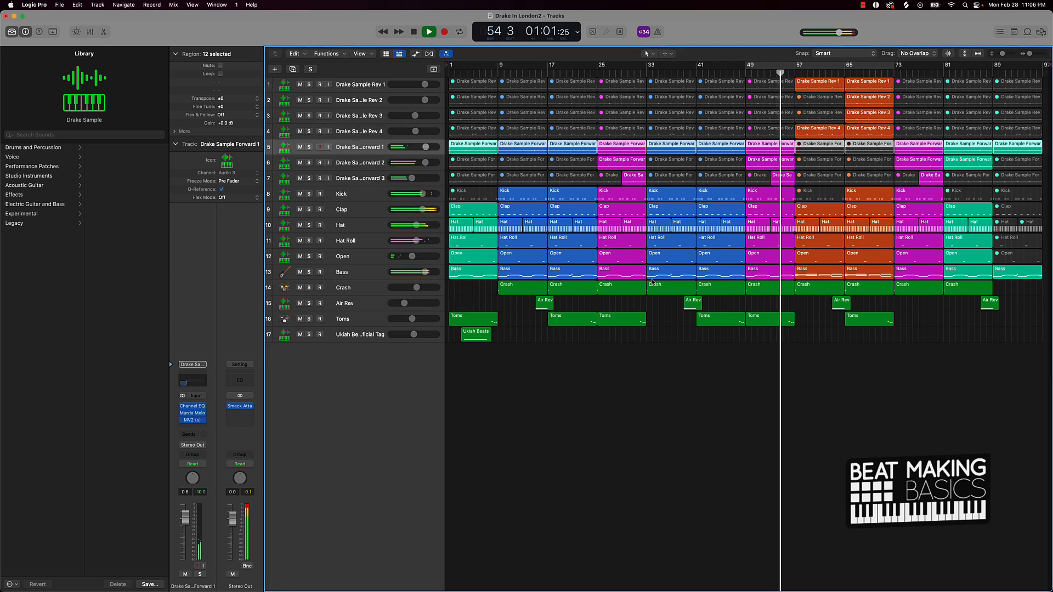
# Trim the second Hat regions of the bar 1 and bar 17 sections and the Open region at bar 1 to end one bar earlier
pyautogui.click(714, 374)
pyautogui.press('Return')
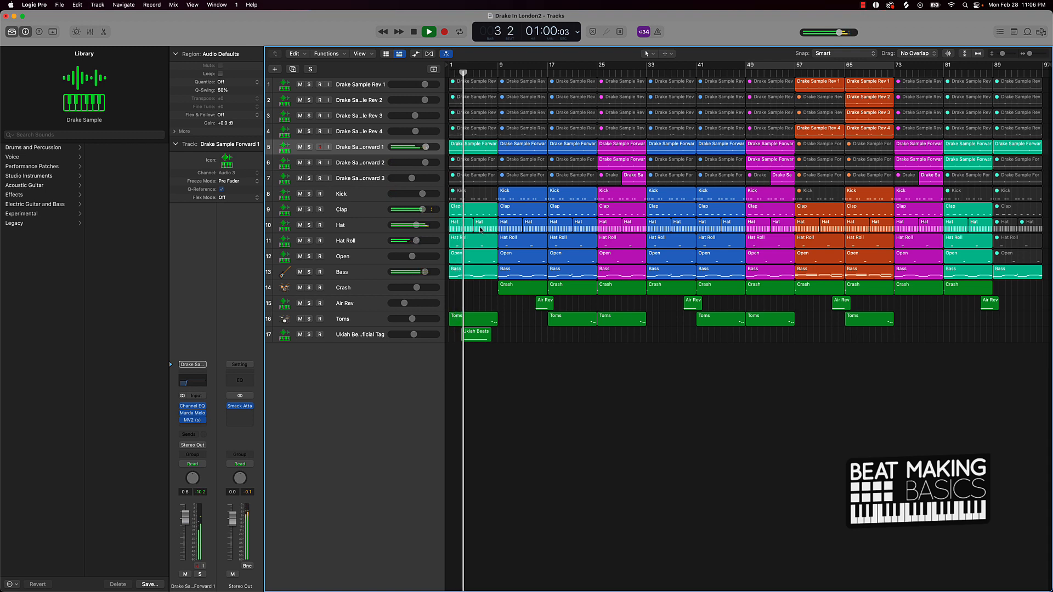
pyautogui.click(494, 228)
pyautogui.moveTo(495, 229); pyautogui.dragTo(489, 229)
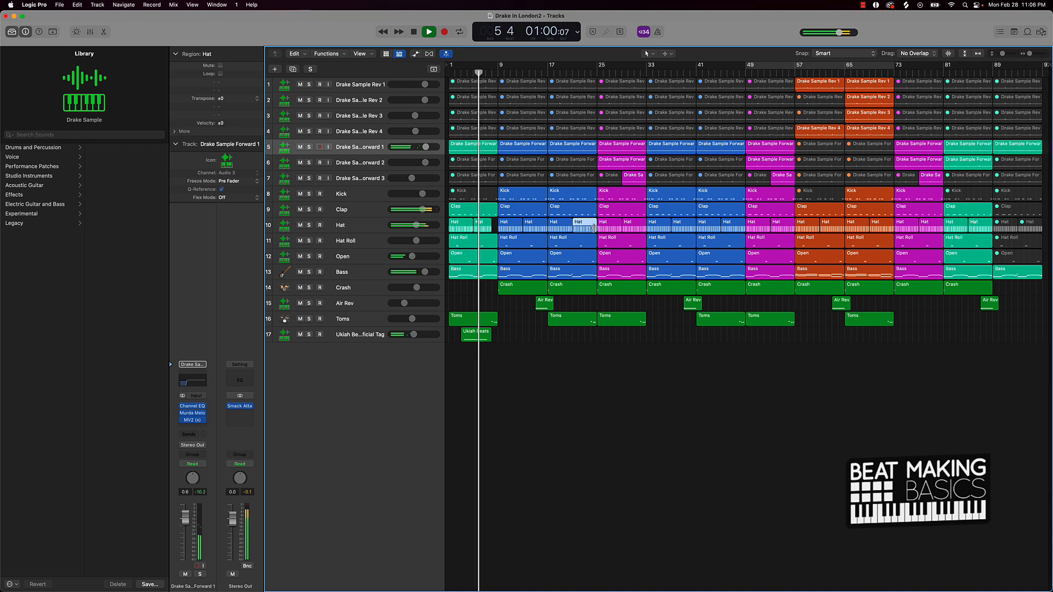
pyautogui.moveTo(596, 228); pyautogui.dragTo(590, 229)
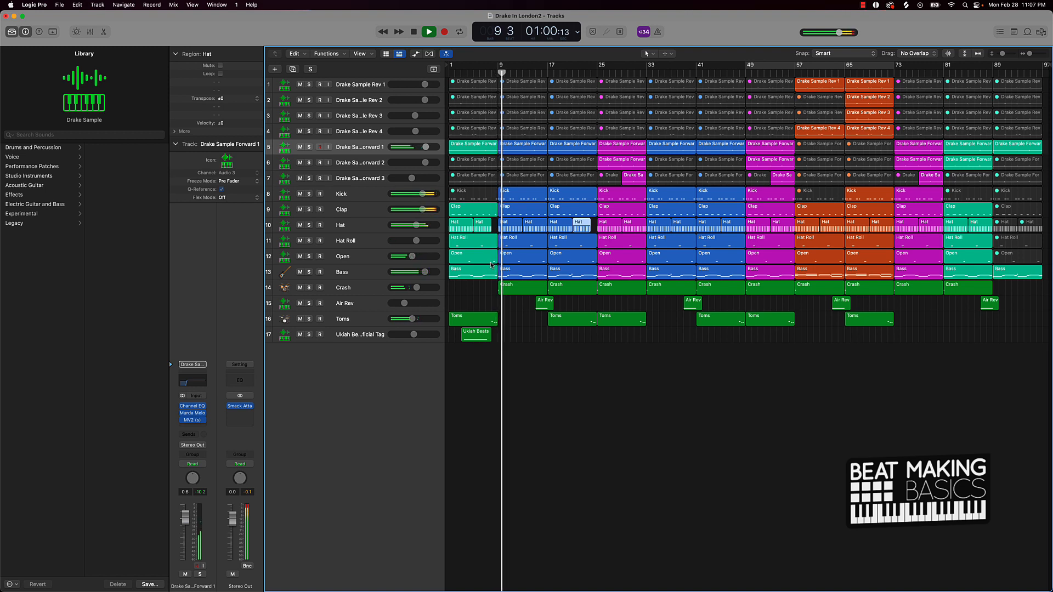
pyautogui.moveTo(491, 265); pyautogui.dragTo(485, 266)
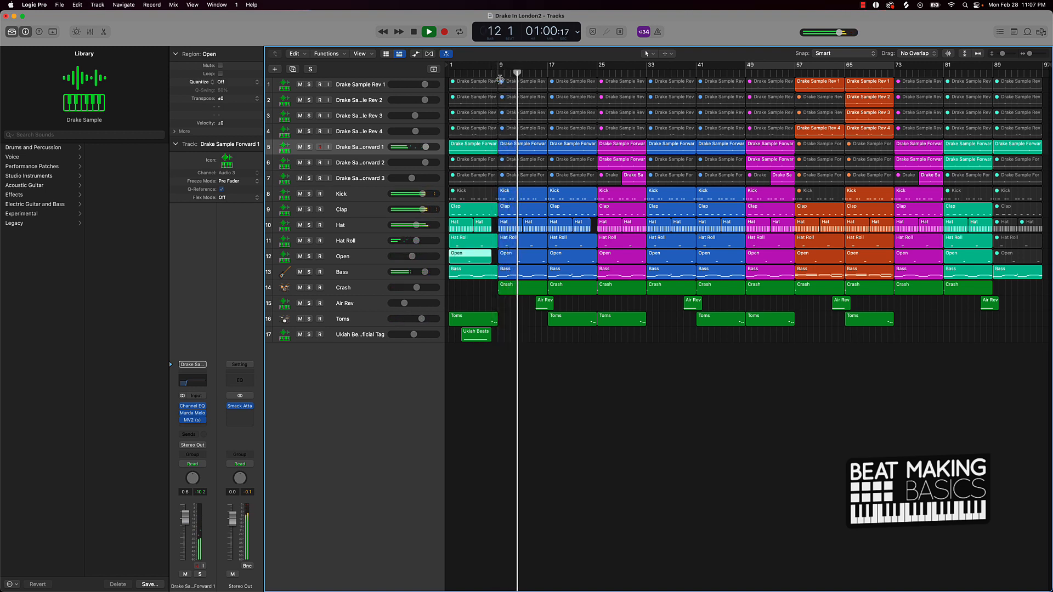
pyautogui.click(480, 73)
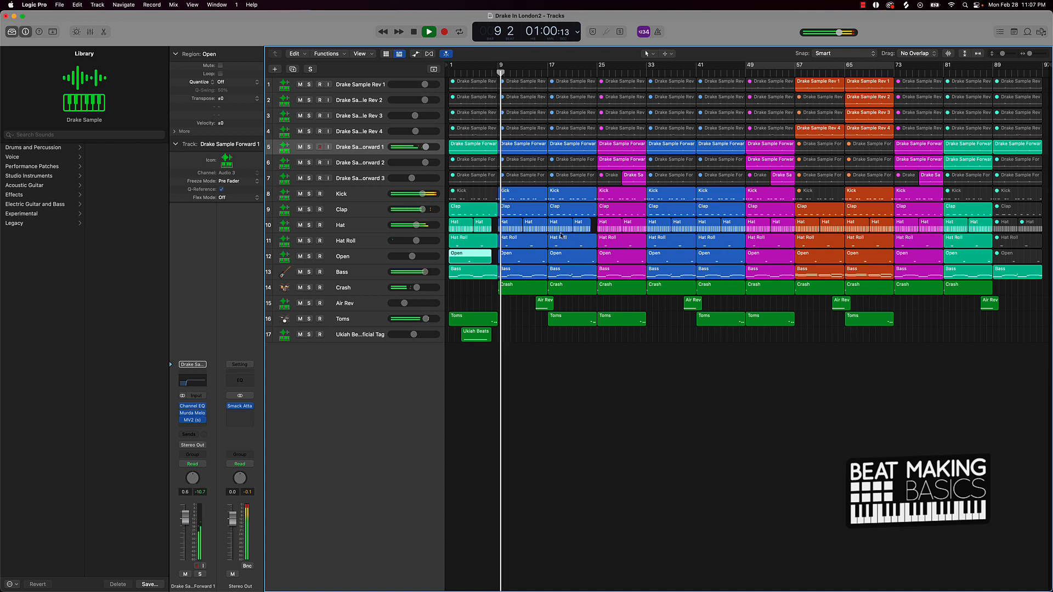
# Shorten the Clap region at bar 1 and the Clap and Open regions at bar 17 by one bar at their ends
pyautogui.click(482, 213)
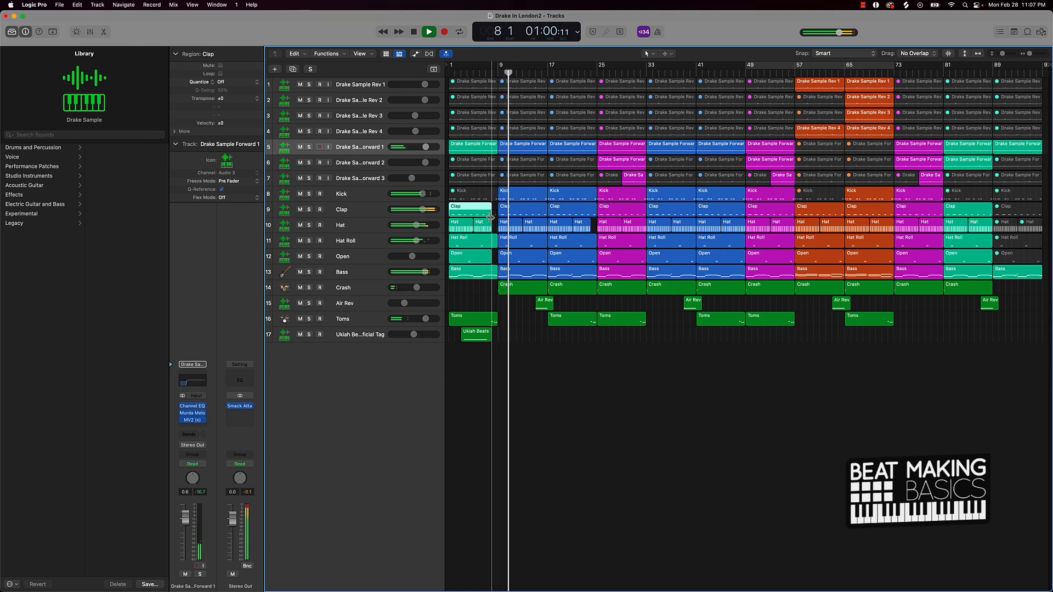
pyautogui.click(590, 215)
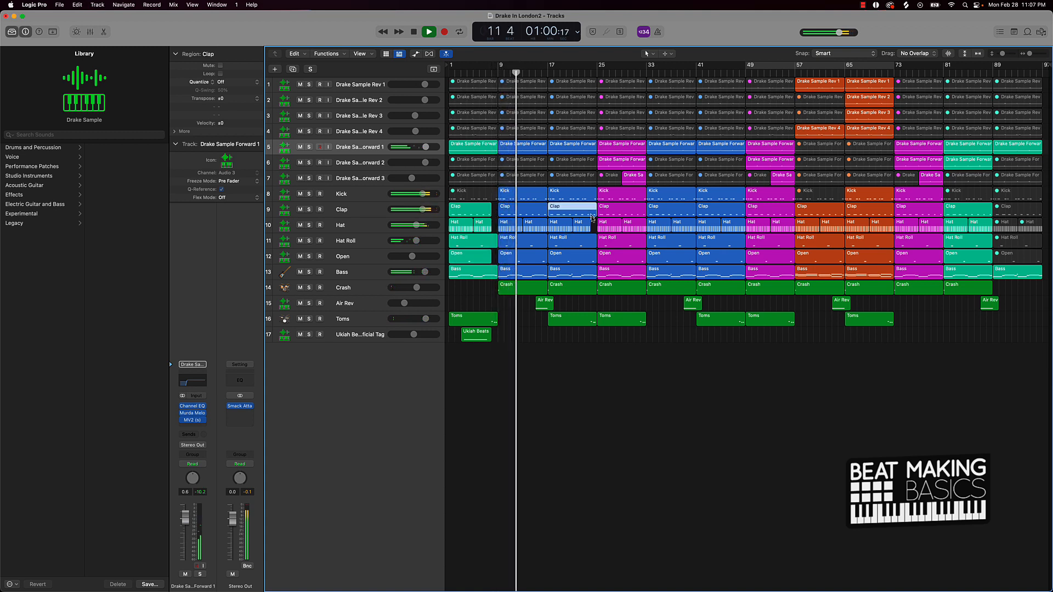
pyautogui.keyDown('shift'); pyautogui.click(592, 261); pyautogui.keyUp('shift')
pyautogui.moveTo(592, 262); pyautogui.dragTo(588, 262)
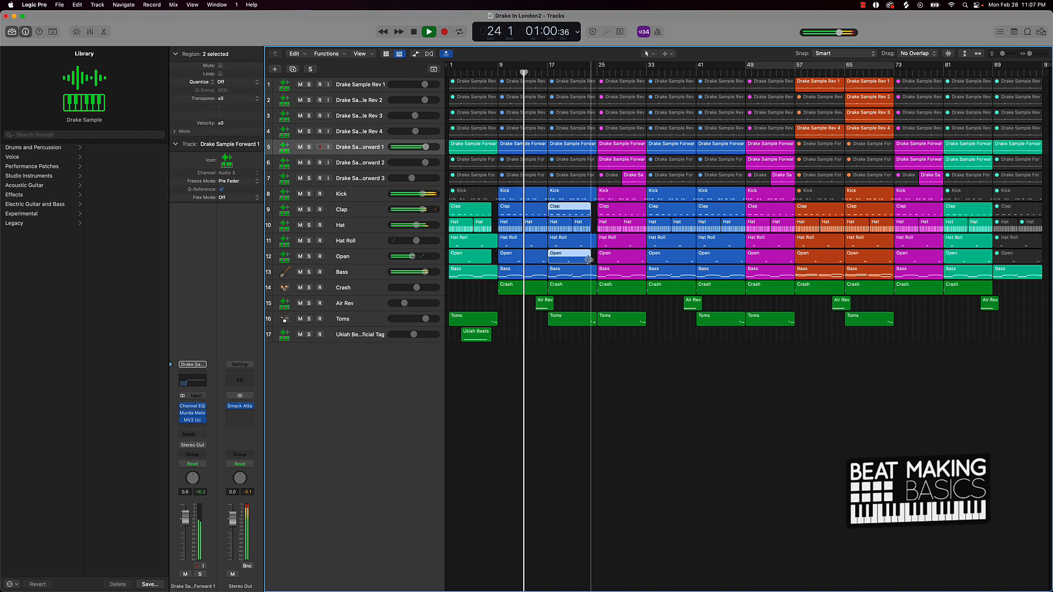
# Trim the Clap, second Hat, Hat Roll and Open regions of the bar 25 section and the Kick regions at bars 17 and 25 by one bar
pyautogui.click(638, 214)
pyautogui.keyDown('shift'); pyautogui.click(638, 243); pyautogui.keyUp('shift')
pyautogui.keyDown('shift'); pyautogui.click(640, 260); pyautogui.keyUp('shift')
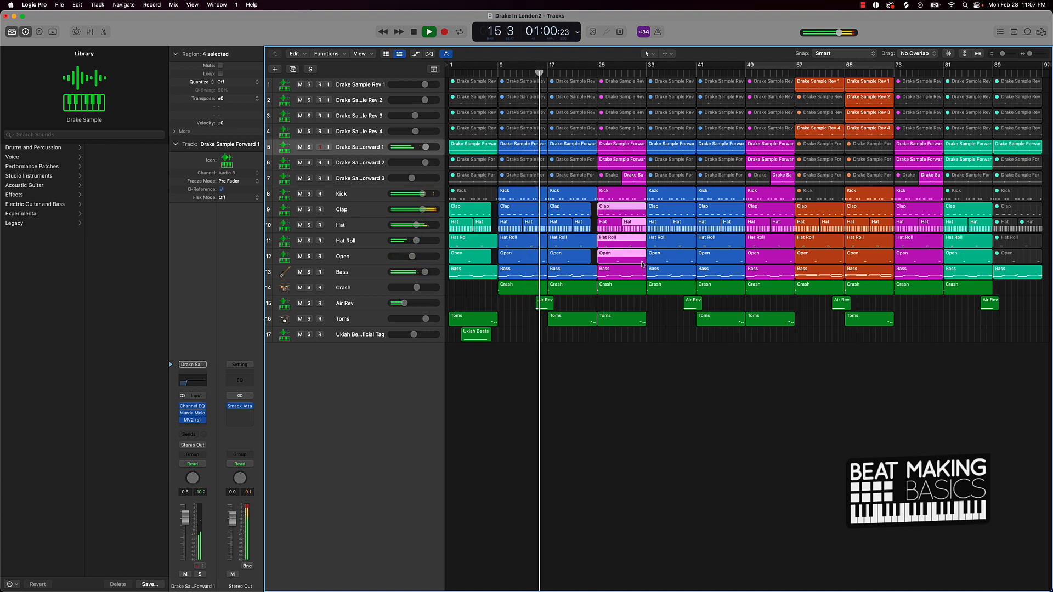
pyautogui.moveTo(643, 262); pyautogui.dragTo(639, 261)
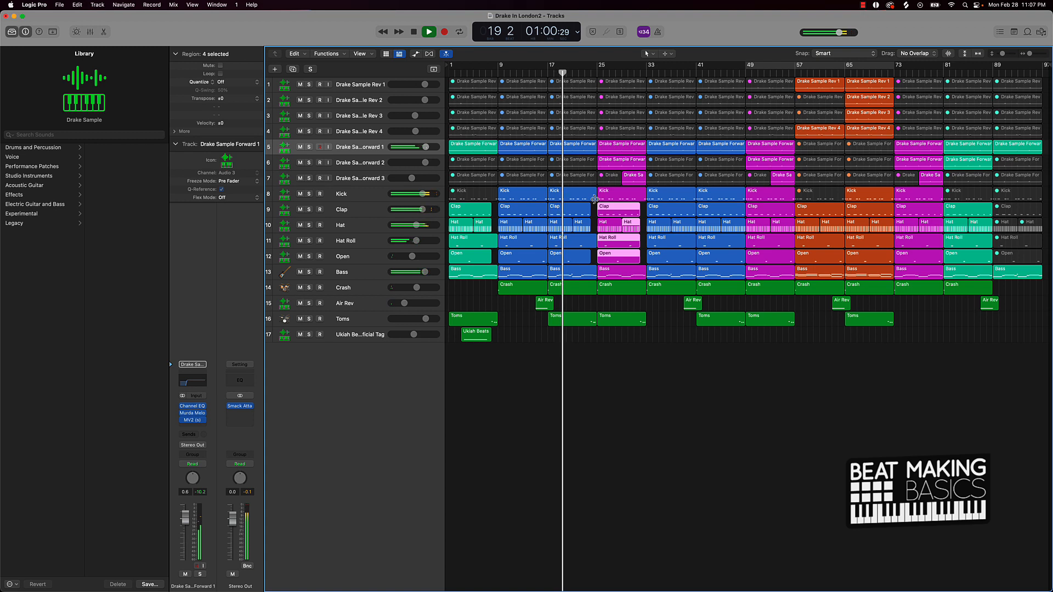
pyautogui.moveTo(592, 198); pyautogui.dragTo(590, 199)
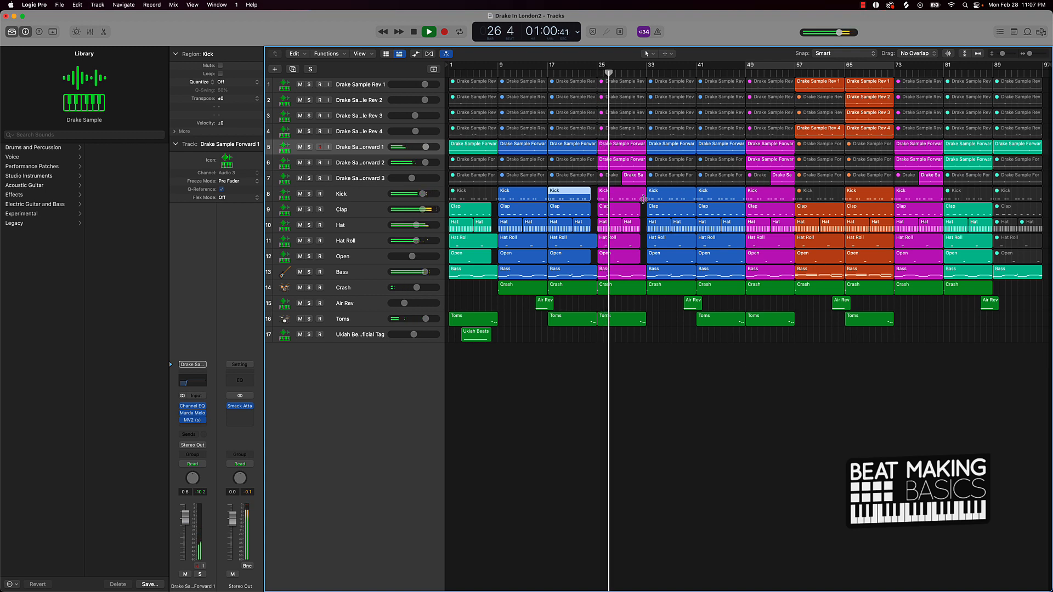
pyautogui.click(643, 197)
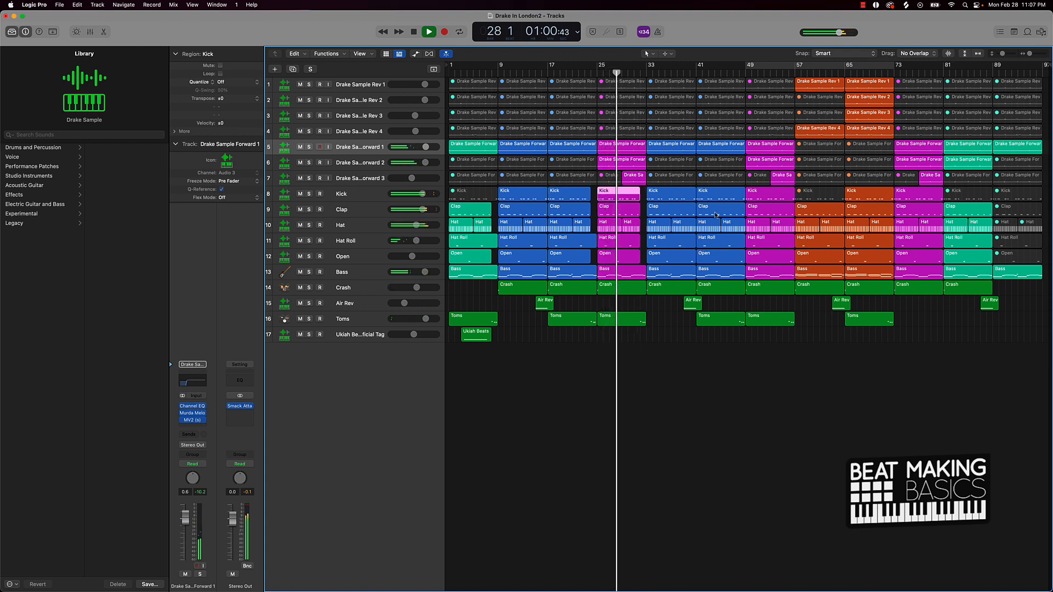
# Mute the Kick region at bar 33 and trim one bar off the ends of the drum sections at bars 41, 49, 65 and 73
pyautogui.click(659, 195)
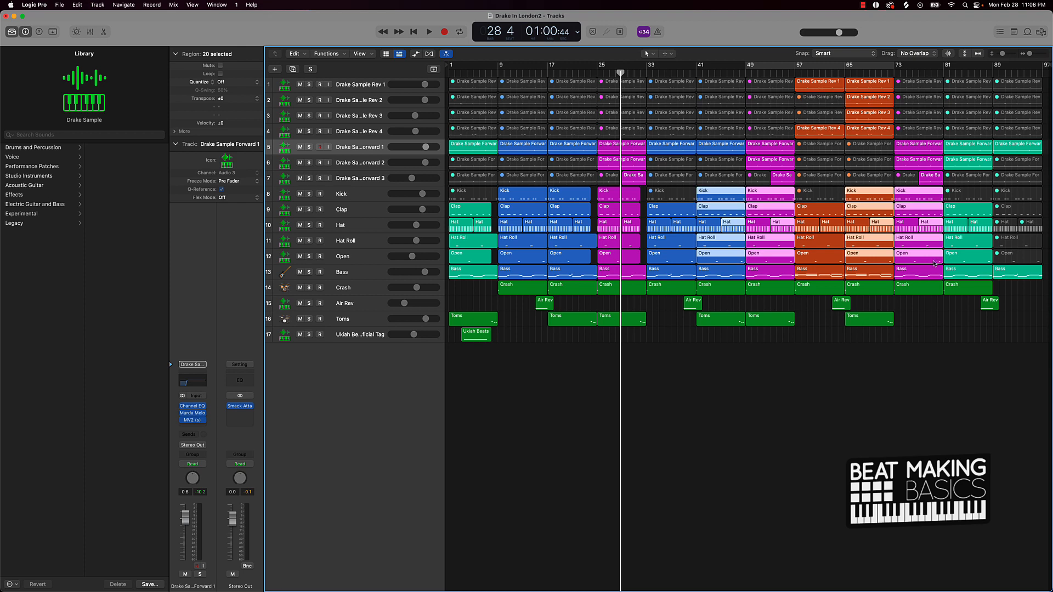
pyautogui.moveTo(936, 261); pyautogui.dragTo(934, 261)
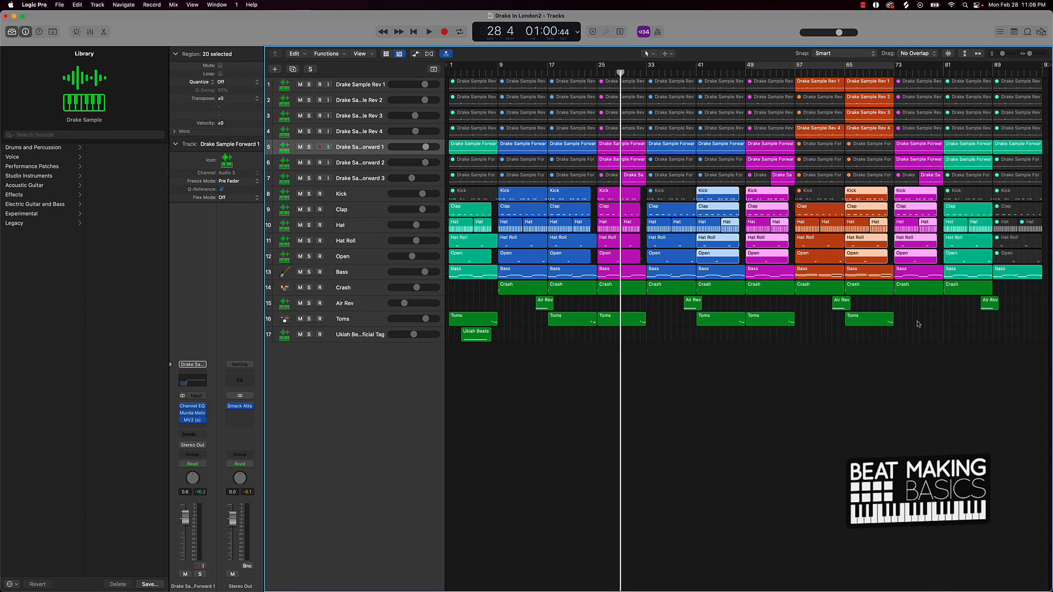
pyautogui.click(940, 332)
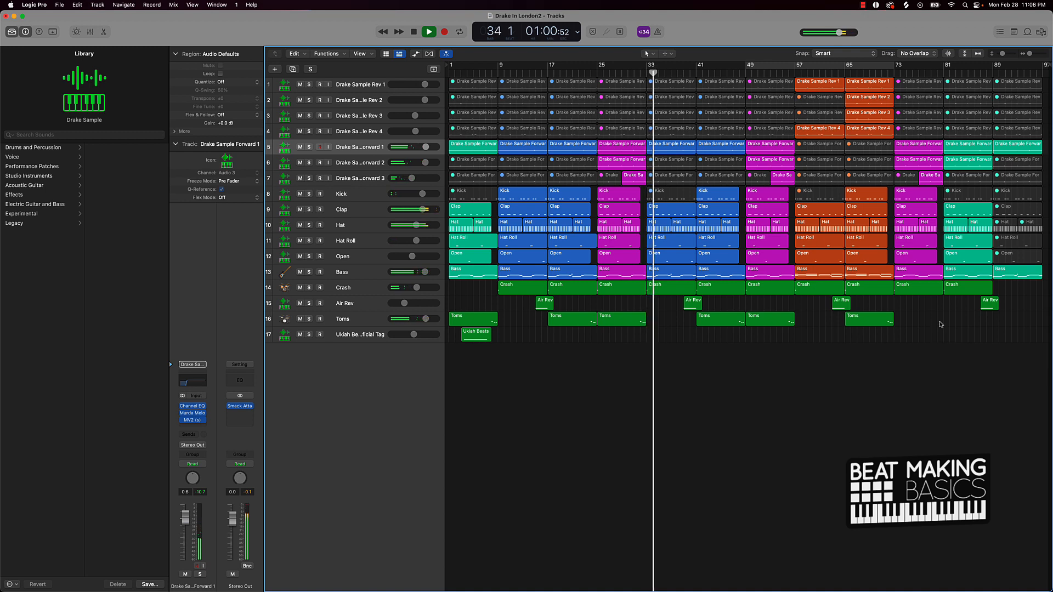
# Play the beat from the start to check the drum dropouts and select the Crash track while listening
pyautogui.press('space')
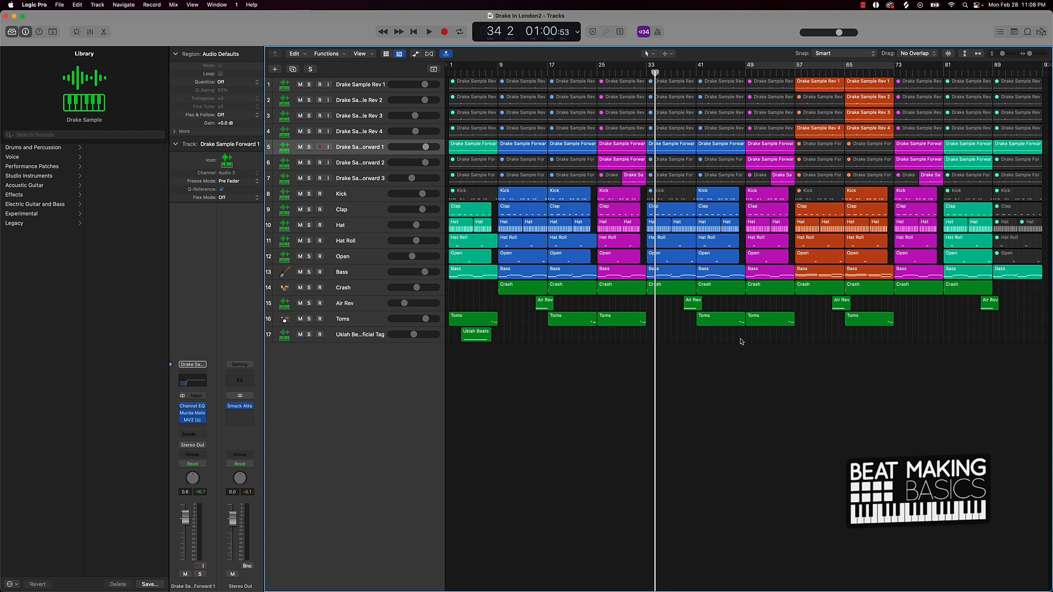
pyautogui.press('Return')
pyautogui.press('space')
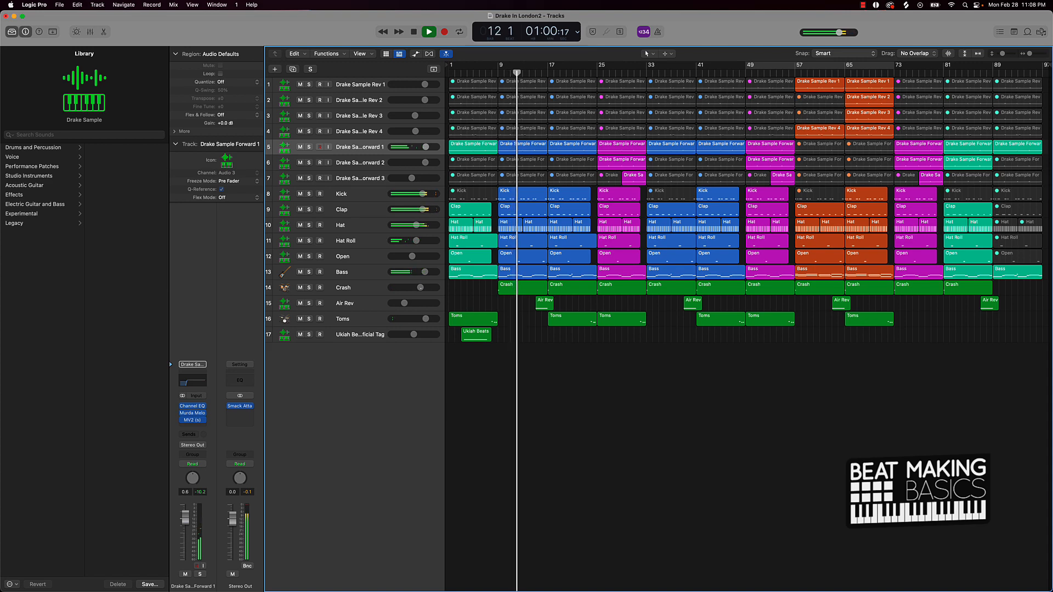
pyautogui.click(371, 292)
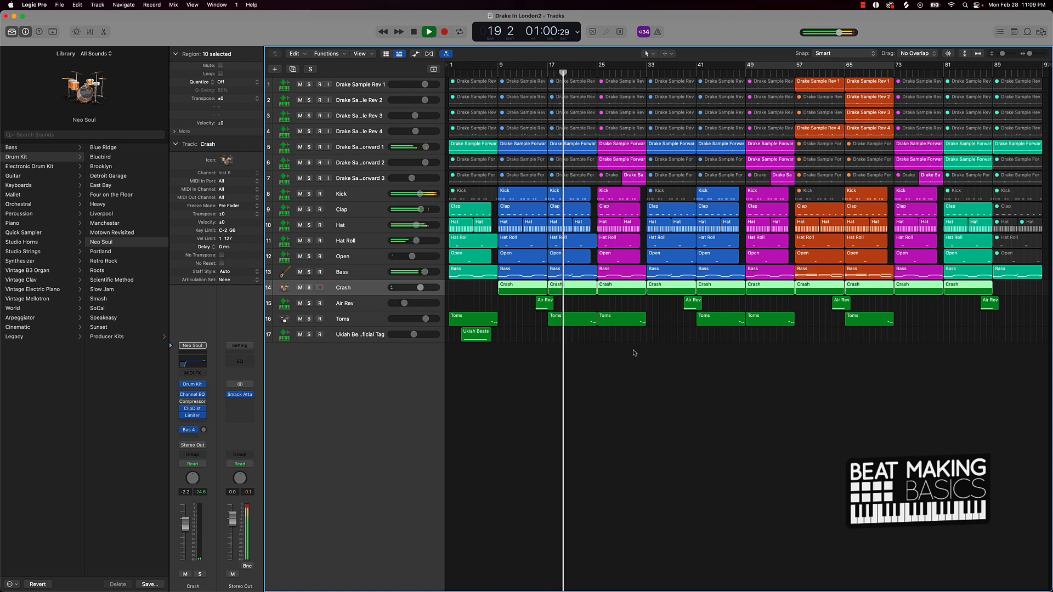
pyautogui.click(632, 352)
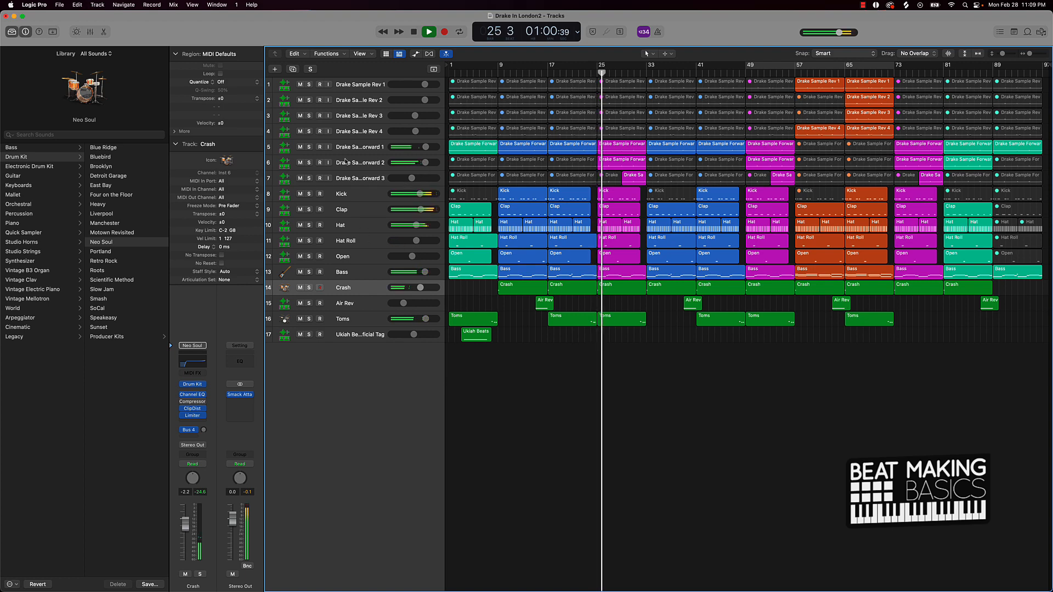
# Review the Murda Melodies settings on the Drake Sample Forward 2 track during playback
pyautogui.click(345, 161)
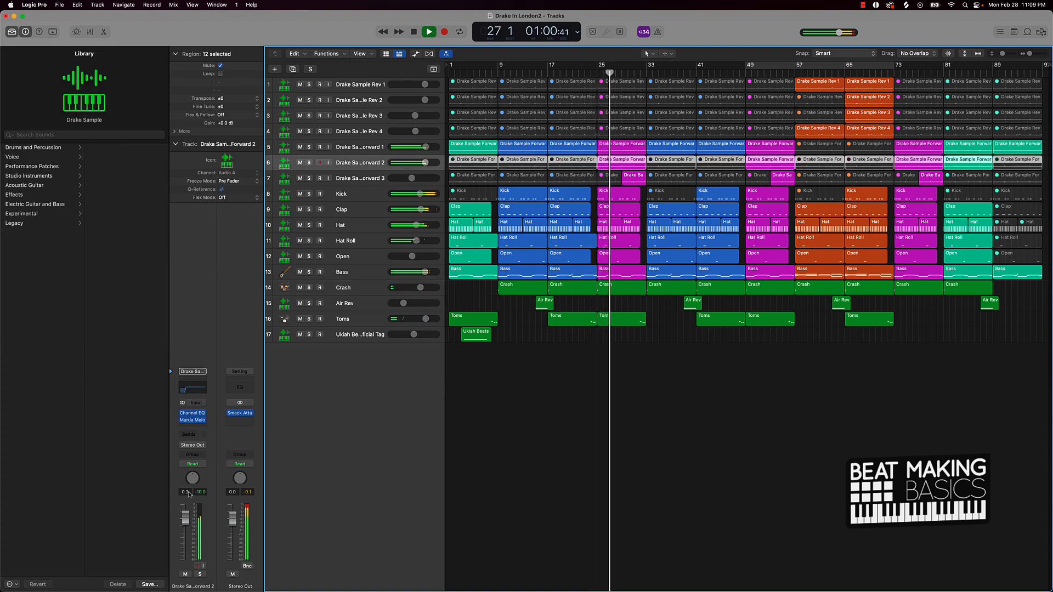
pyautogui.click(192, 420)
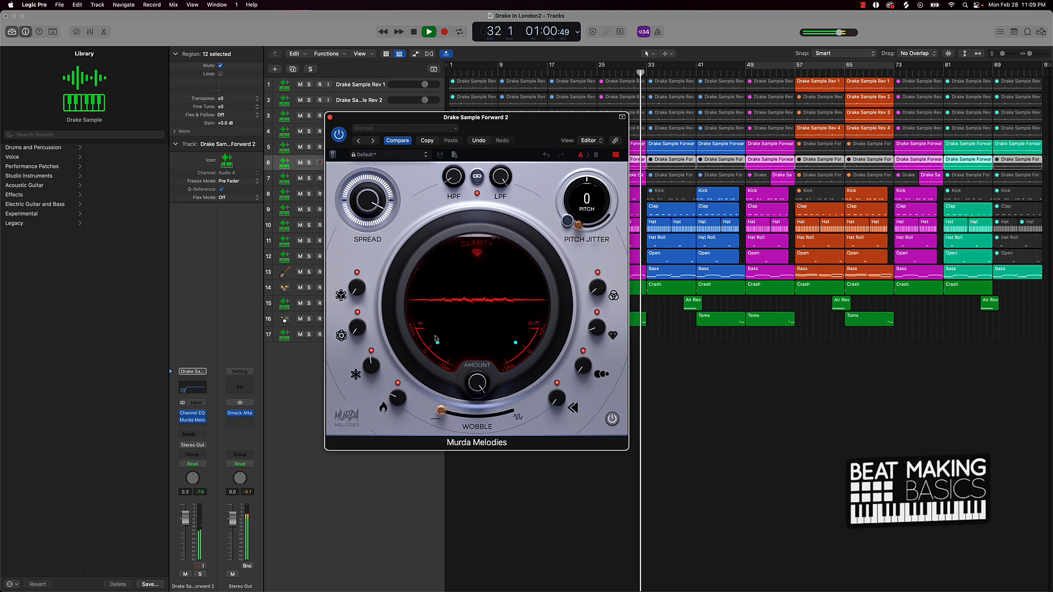
pyautogui.click(329, 118)
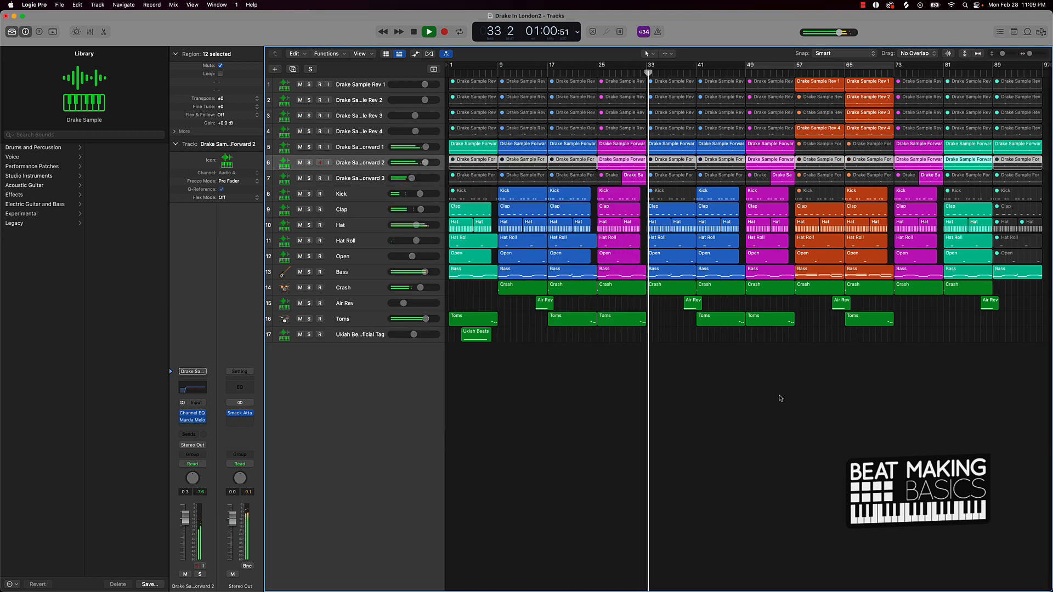
pyautogui.click(804, 404)
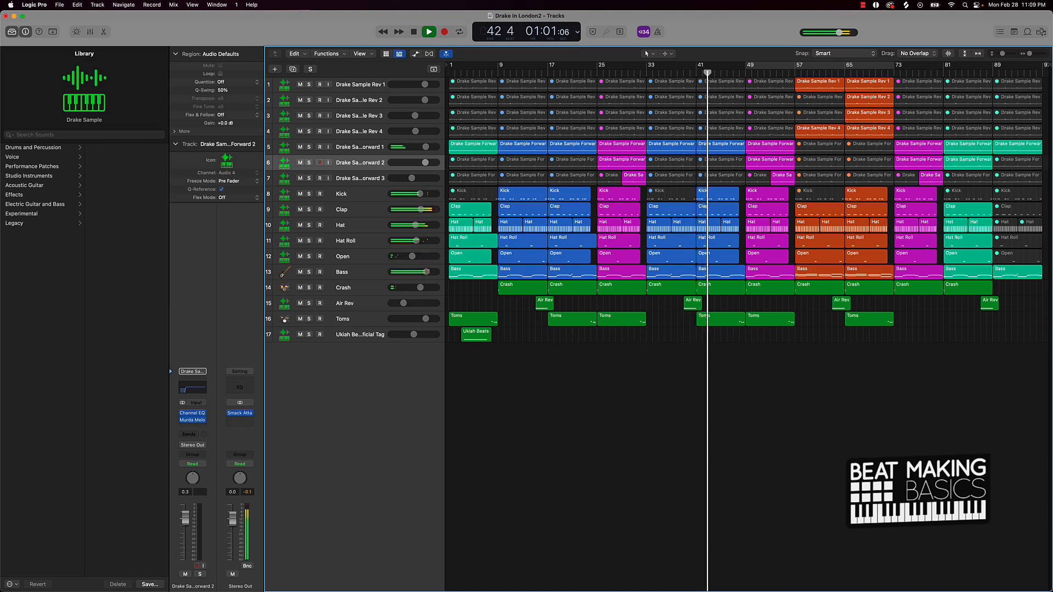
# Insert the stereo Murda Melodies plug-in after Pedalboard on the Bass track and lower its LPF to 3.09 kHz
pyautogui.click(366, 272)
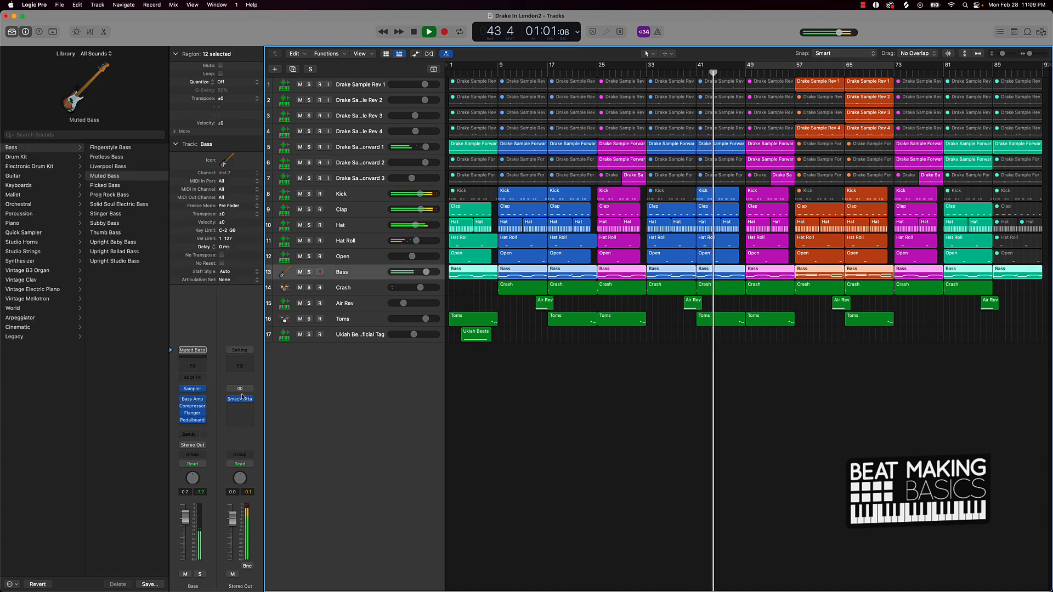
pyautogui.click(196, 426)
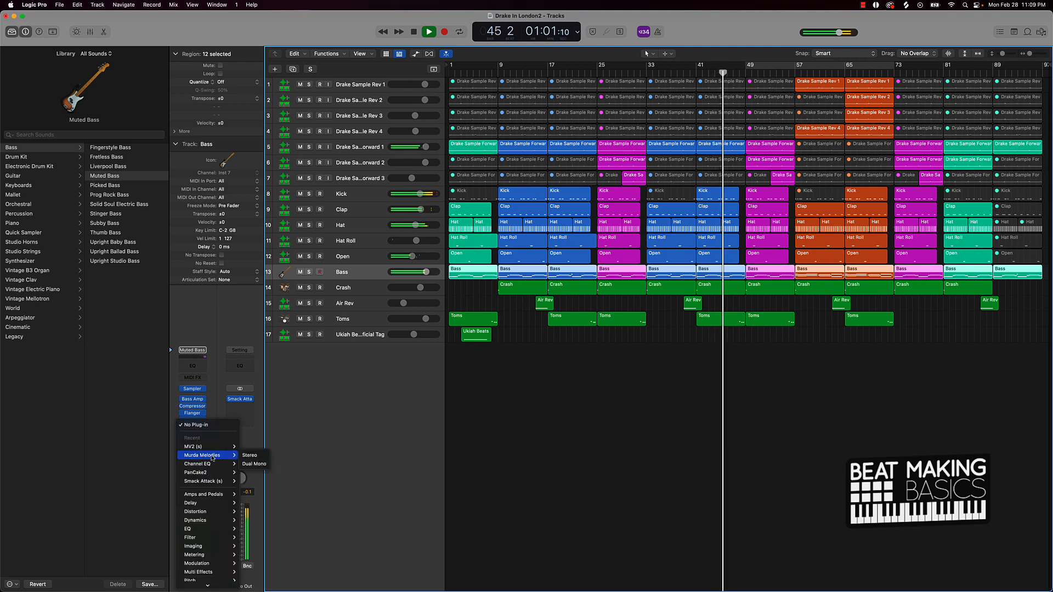
pyautogui.click(243, 458)
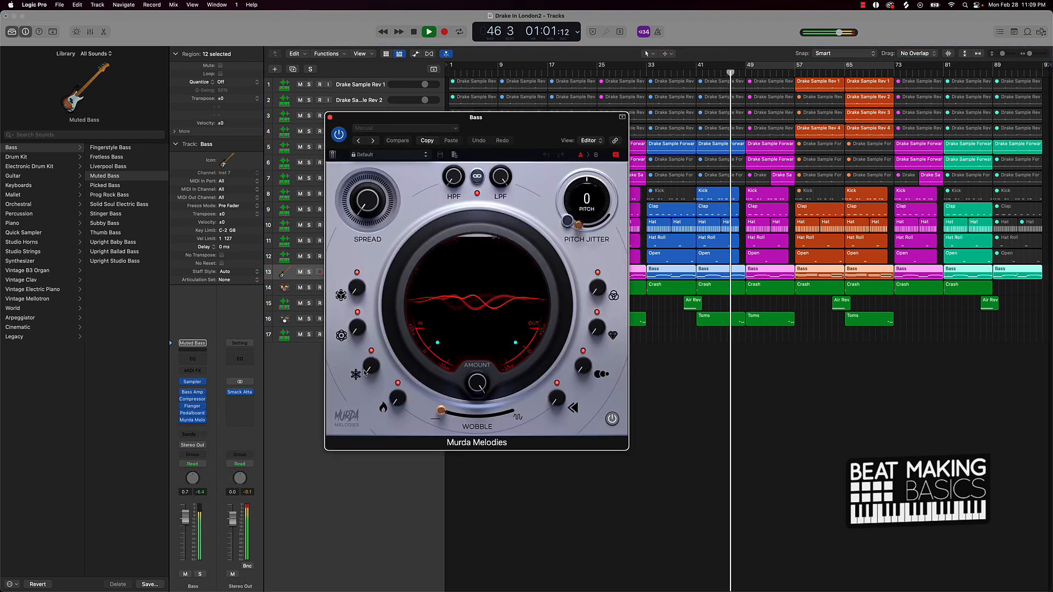
pyautogui.moveTo(394, 371); pyautogui.dragTo(395, 352)
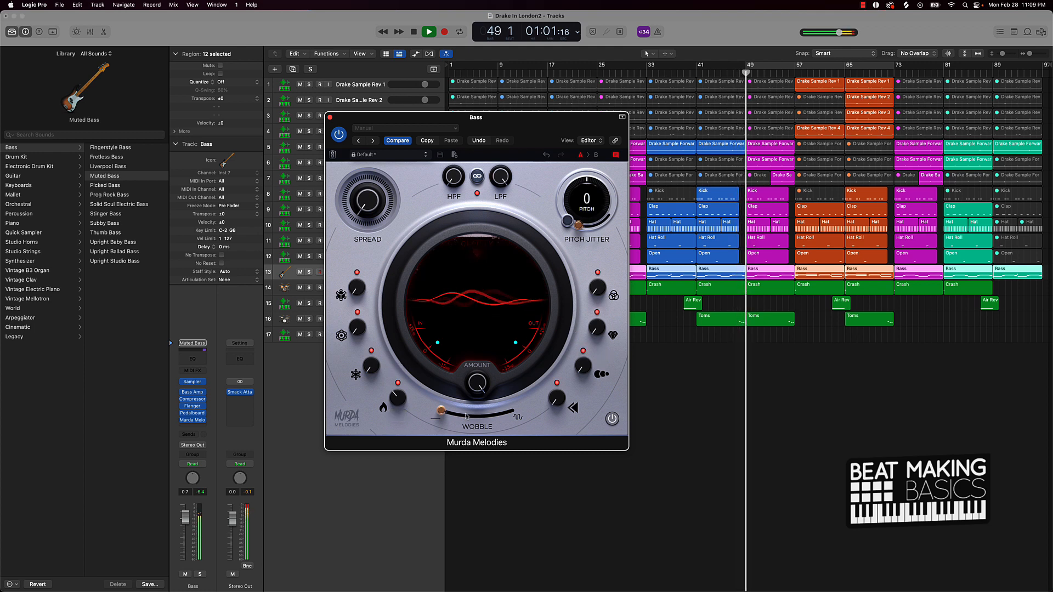
pyautogui.moveTo(500, 176); pyautogui.dragTo(499, 220)
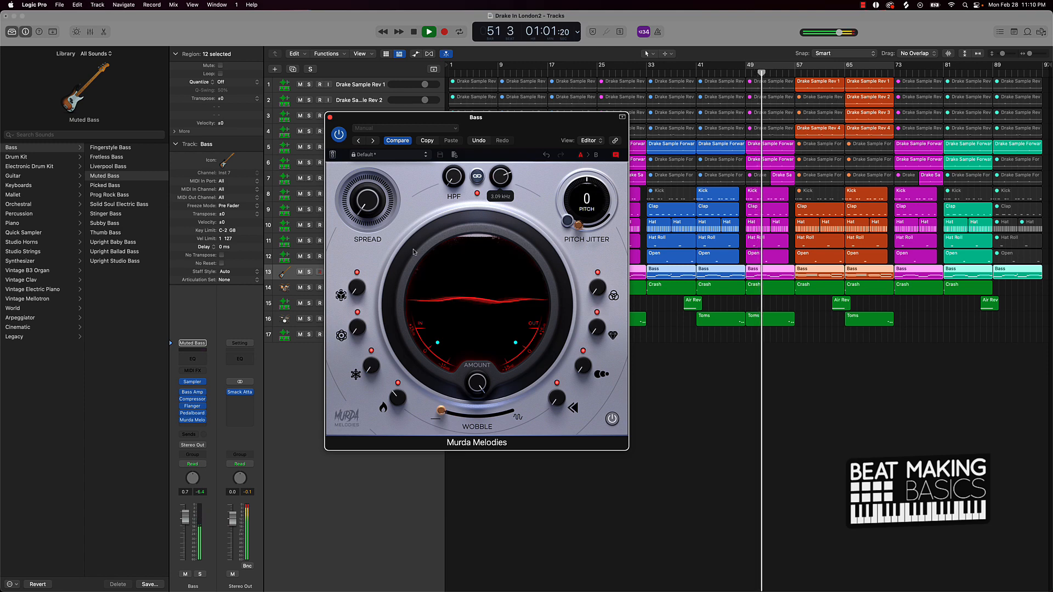
# Close the Bass track's Murda Melodies window, deselect all regions and slightly lower the Drake Sample Forward 1 track's volume during playback
pyautogui.click(330, 117)
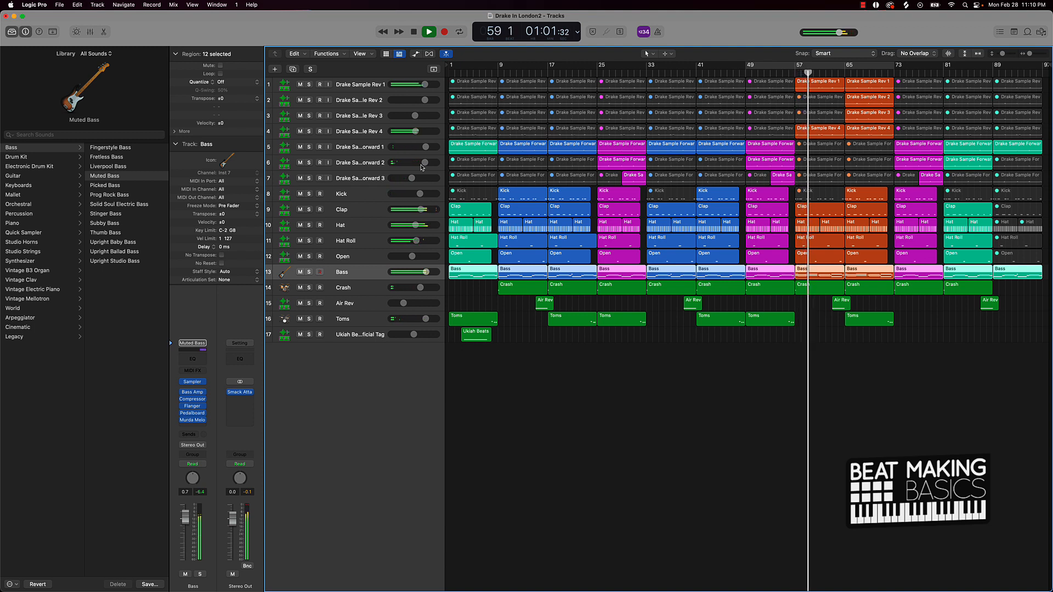
pyautogui.click(662, 357)
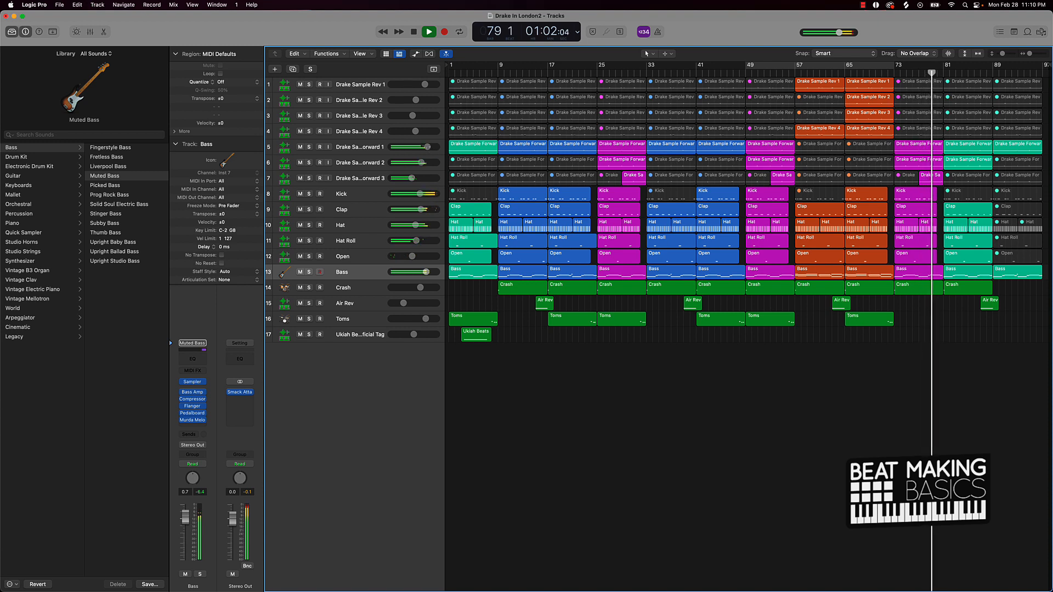
pyautogui.moveTo(429, 149); pyautogui.dragTo(426, 148)
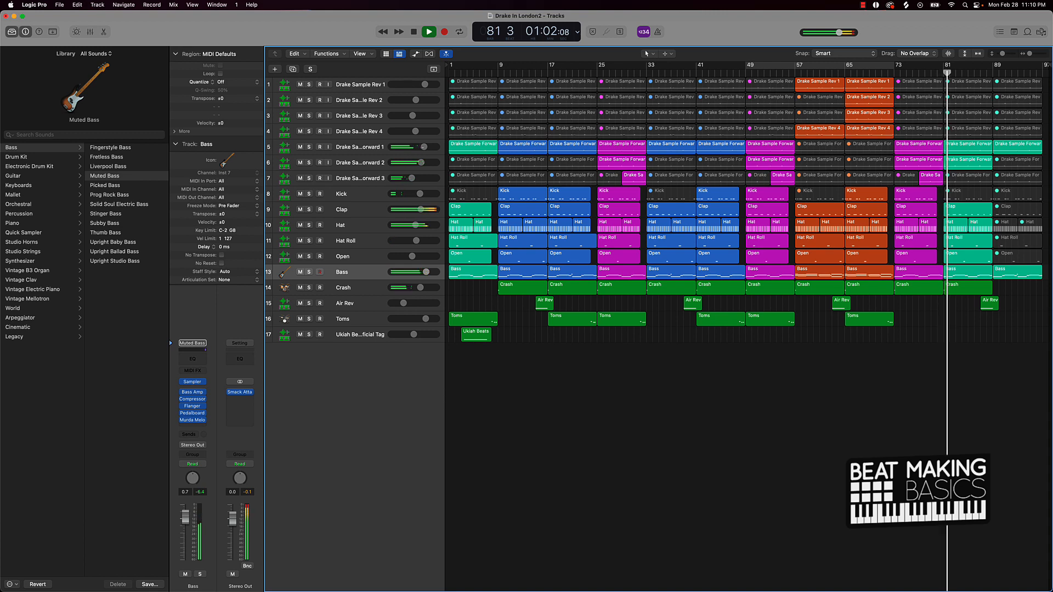
# Slightly lower the Drake Sample Forward 2 track's volume and toggle its mute to compare the beat with and without it
pyautogui.click(300, 163)
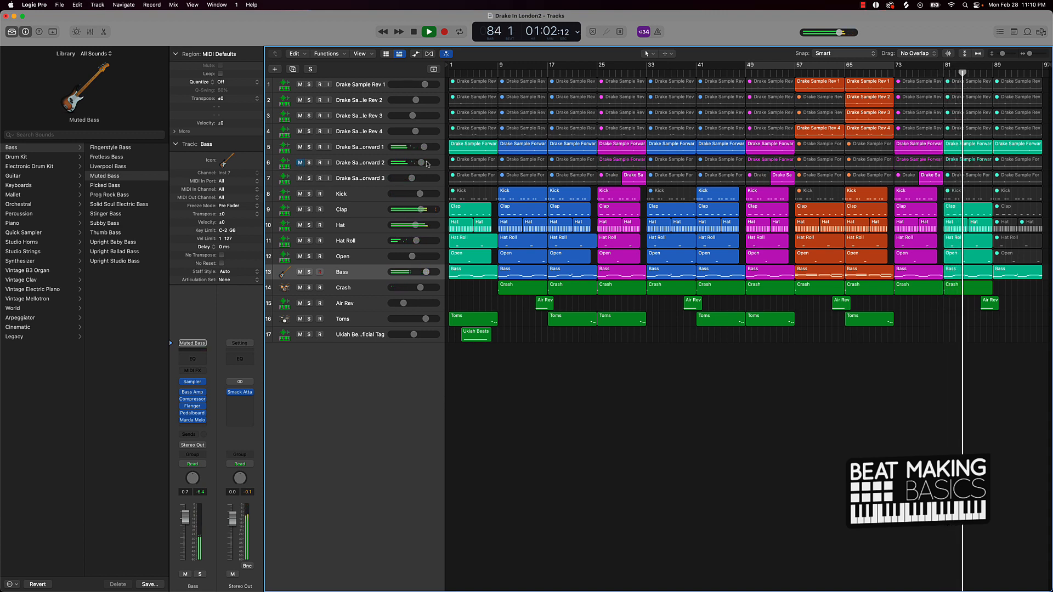
pyautogui.click(301, 163)
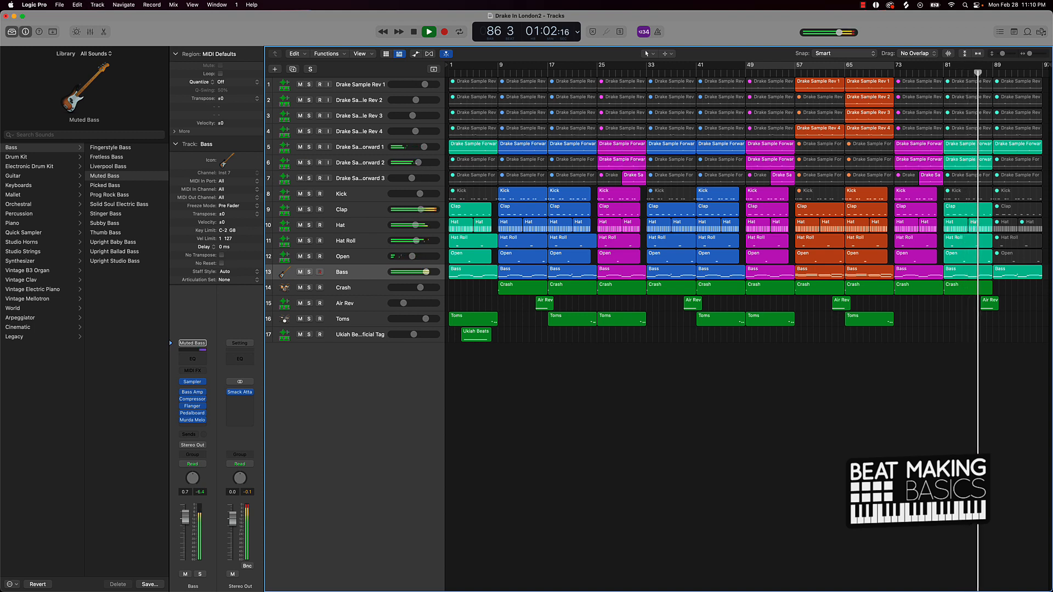
pyautogui.click(300, 162)
# Mute the Drake Sample Forward 2 region at bar 81, then return the stopped playhead to the start and unmute the track
pyautogui.click(957, 160)
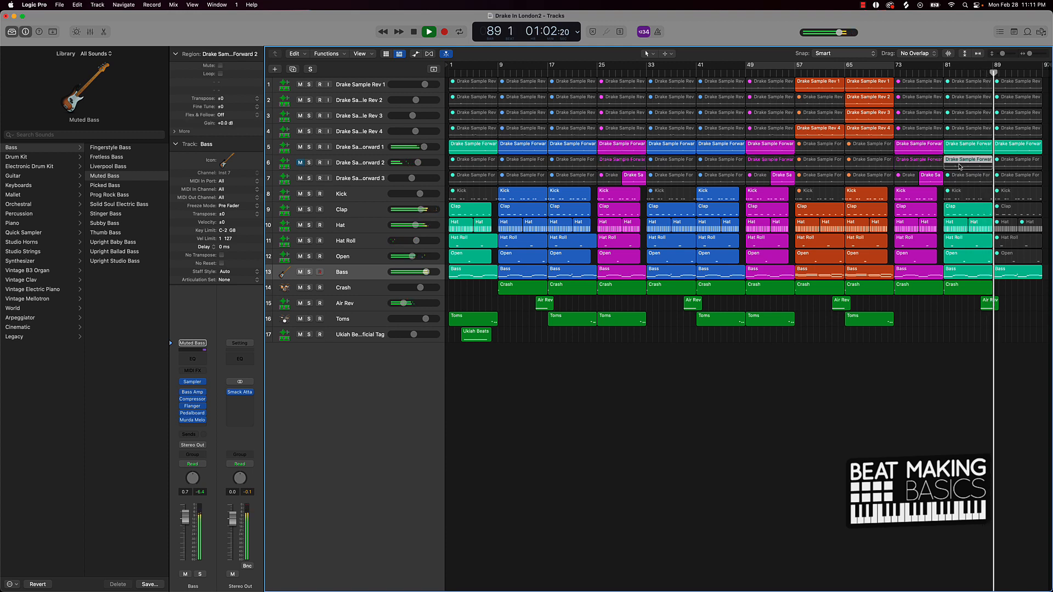
pyautogui.hotkey('ctrl', 'm')
pyautogui.press('space')
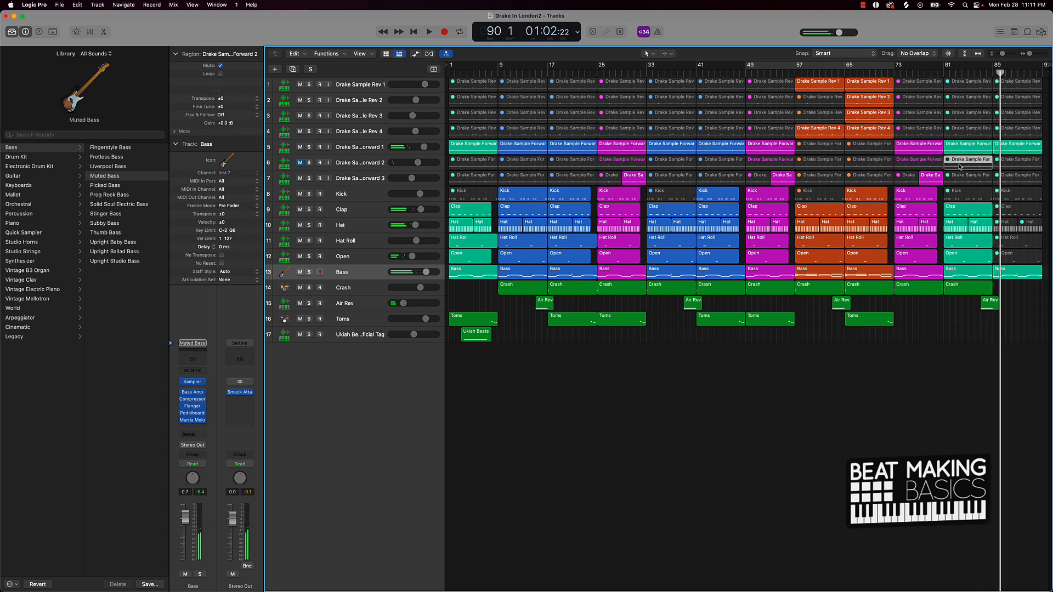
pyautogui.press('Return')
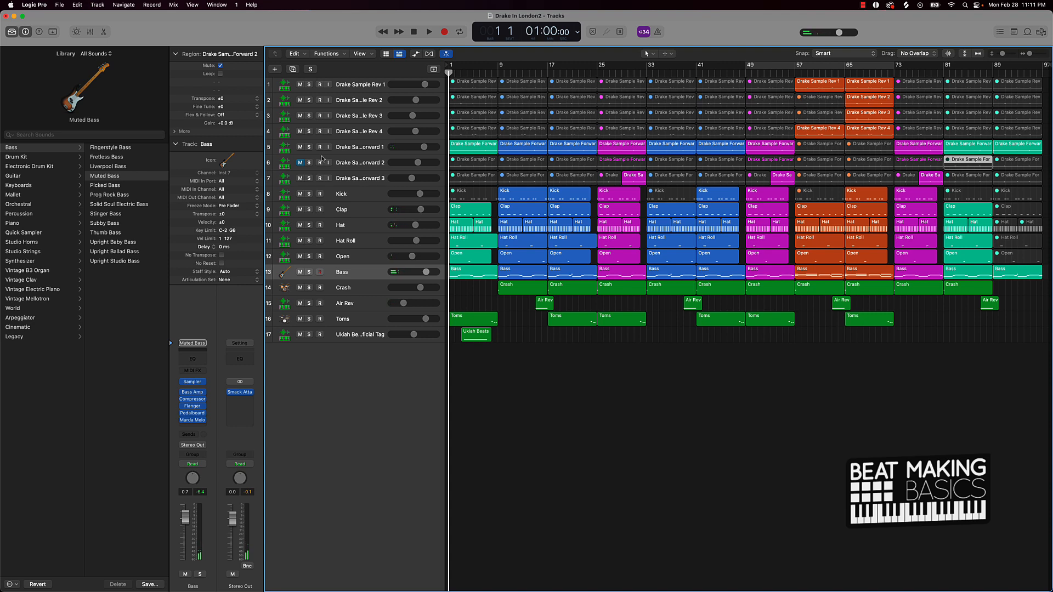
pyautogui.click(300, 162)
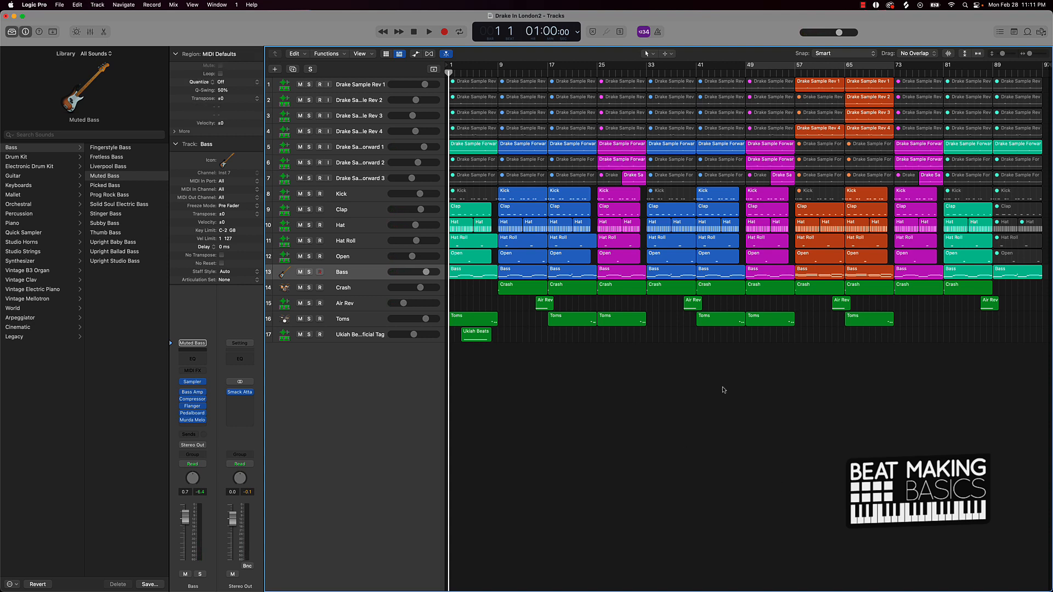